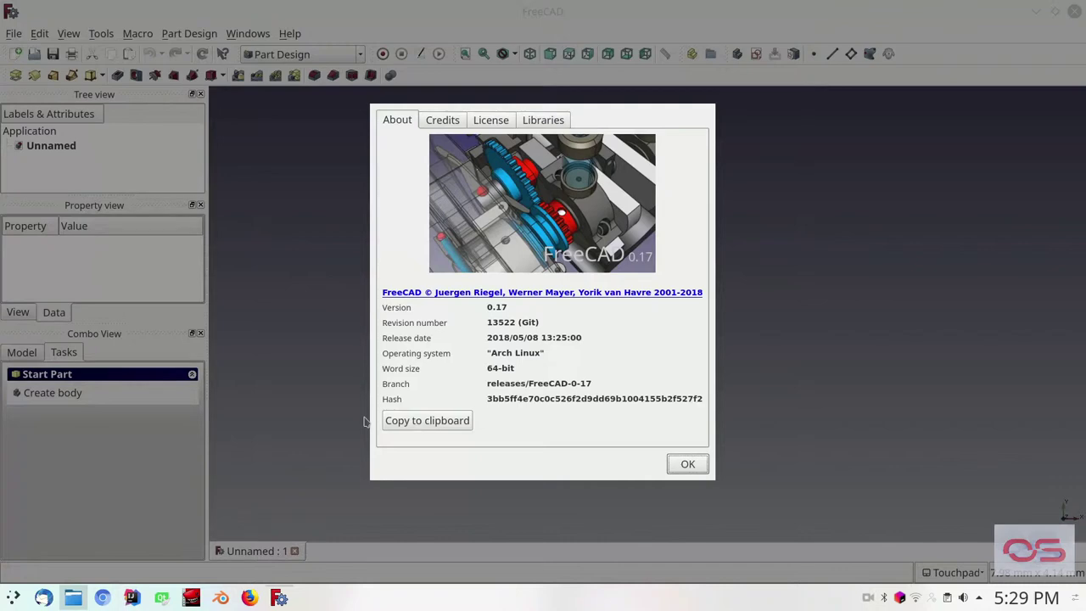
Step: Dismiss the About dialog, create a new Body in Part Design and begin a sketch
left_click(695, 470)
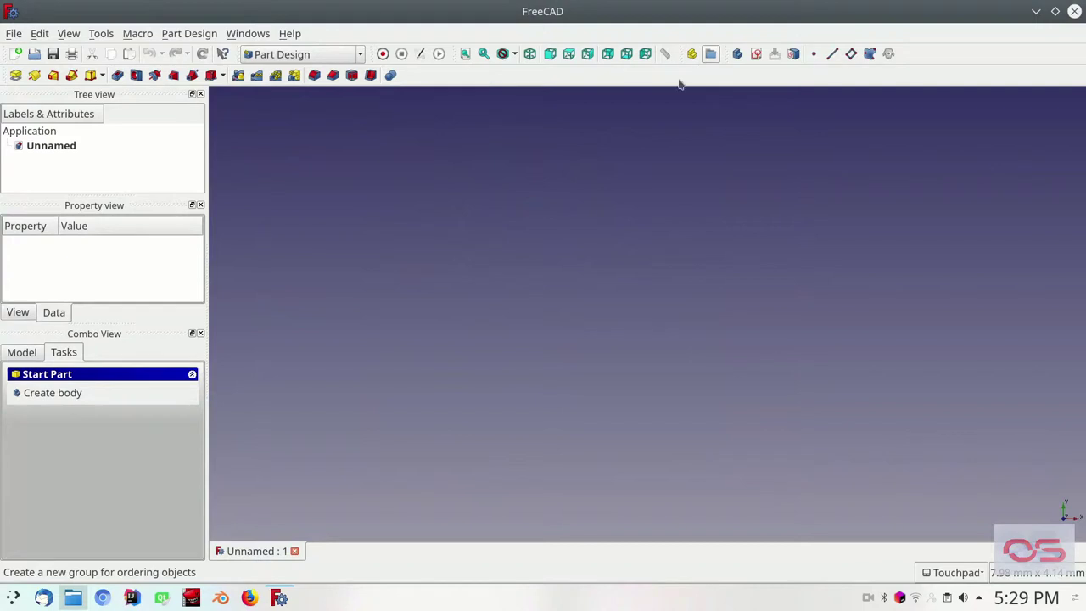
left_click(738, 53)
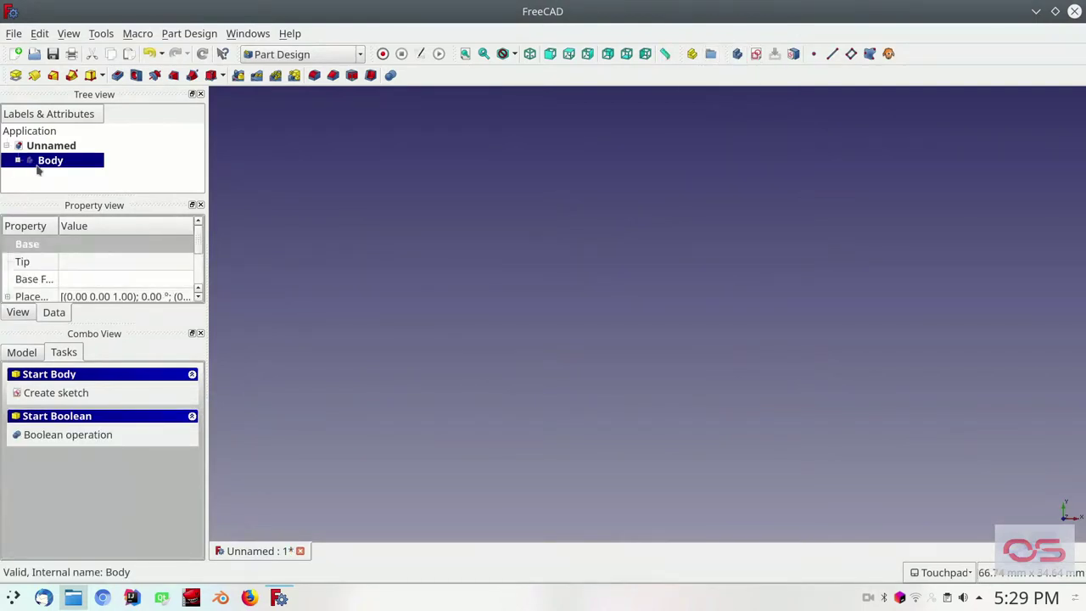
left_click(296, 55)
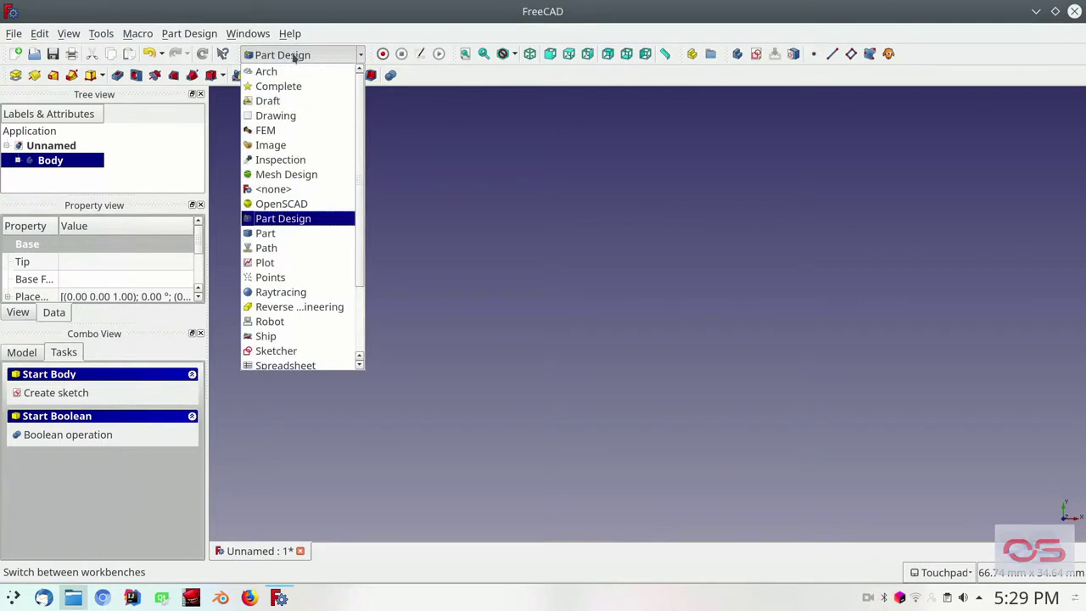
left_click(286, 220)
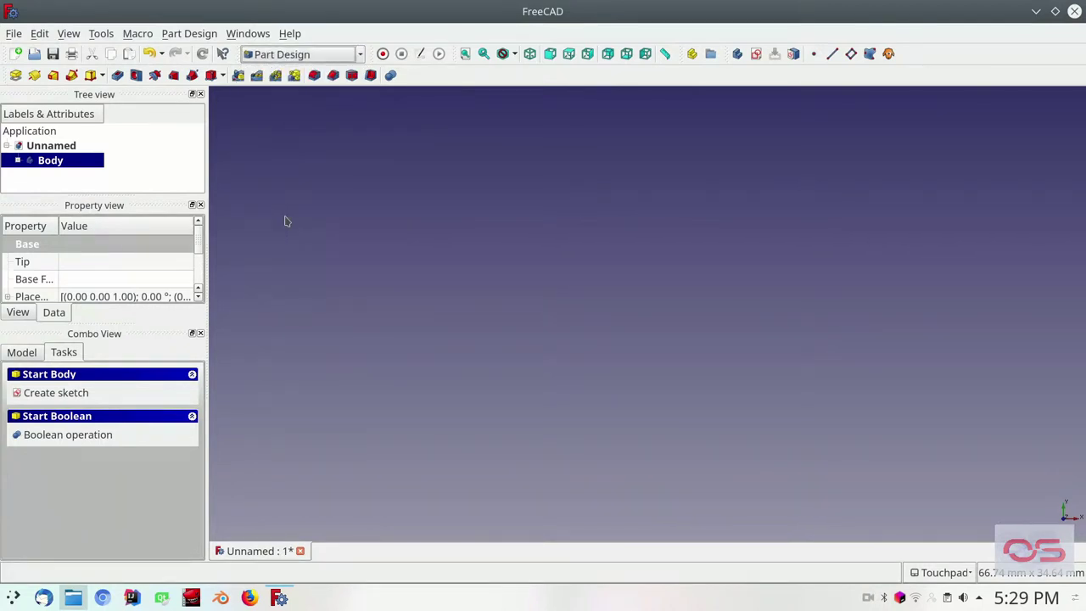
left_click(40, 392)
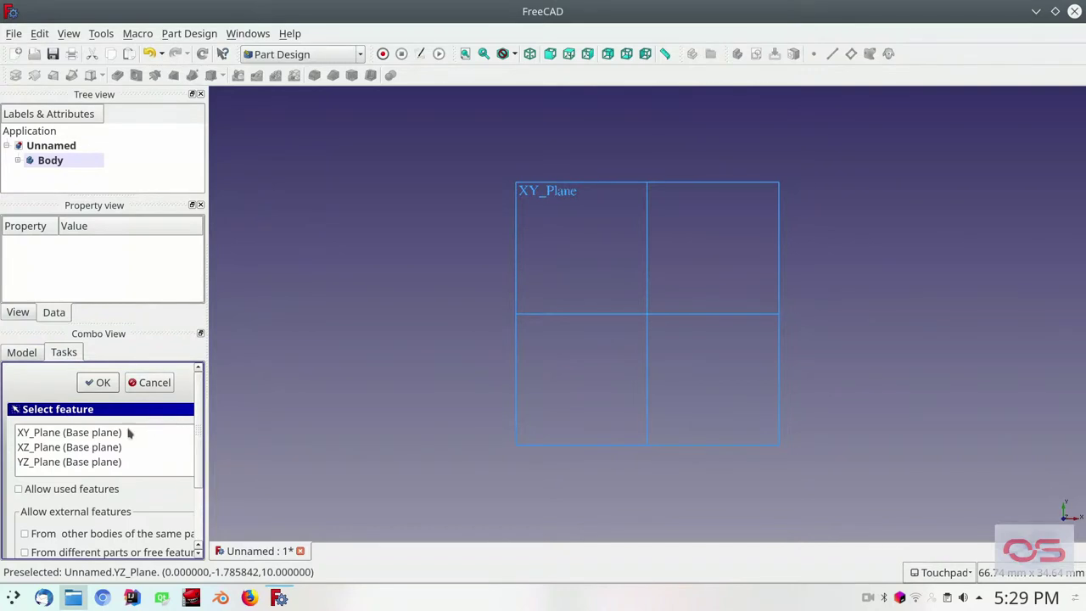
Step: Sketch on the XY_Plane and draw a rectangle around the origin
left_click(127, 433)
left_click(111, 387)
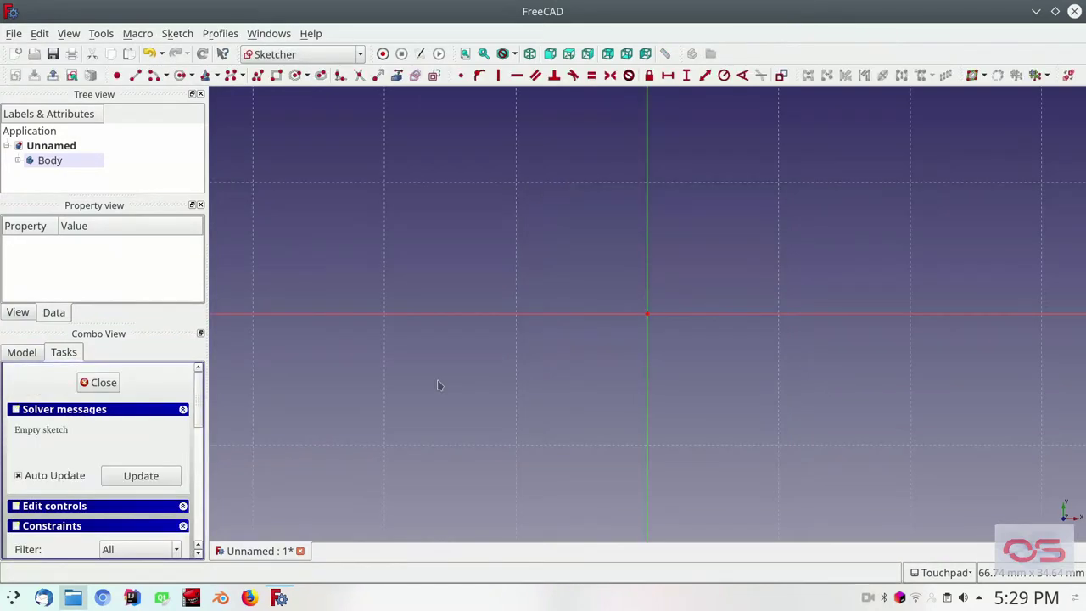
left_click(277, 77)
left_click(464, 223)
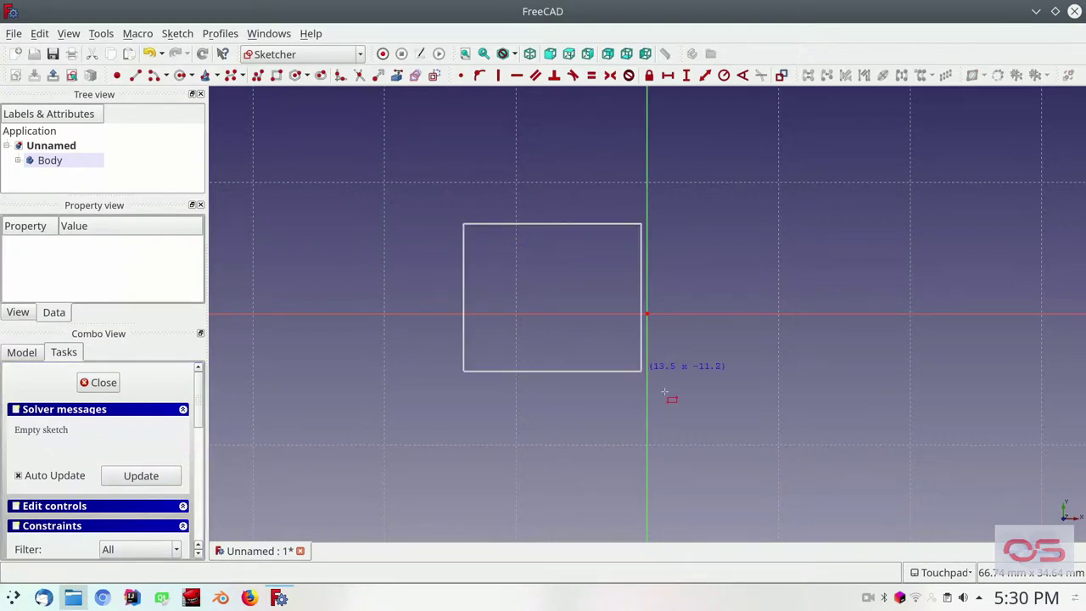
left_click(891, 443)
right_click(462, 226)
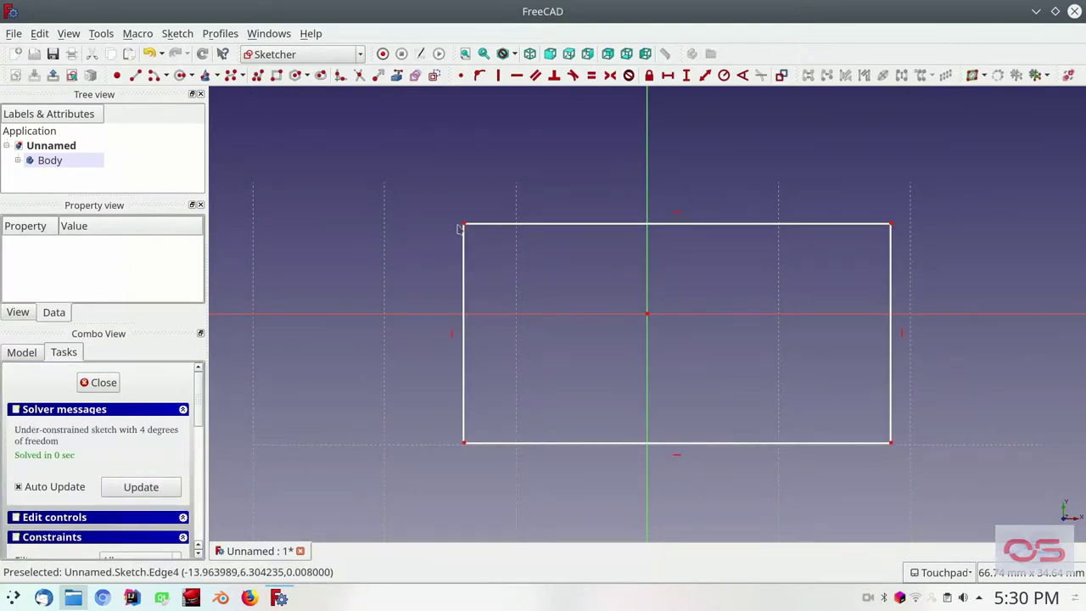
Step: Make the rectangle's corners symmetric about both the horizontal and vertical axes
left_click(463, 224)
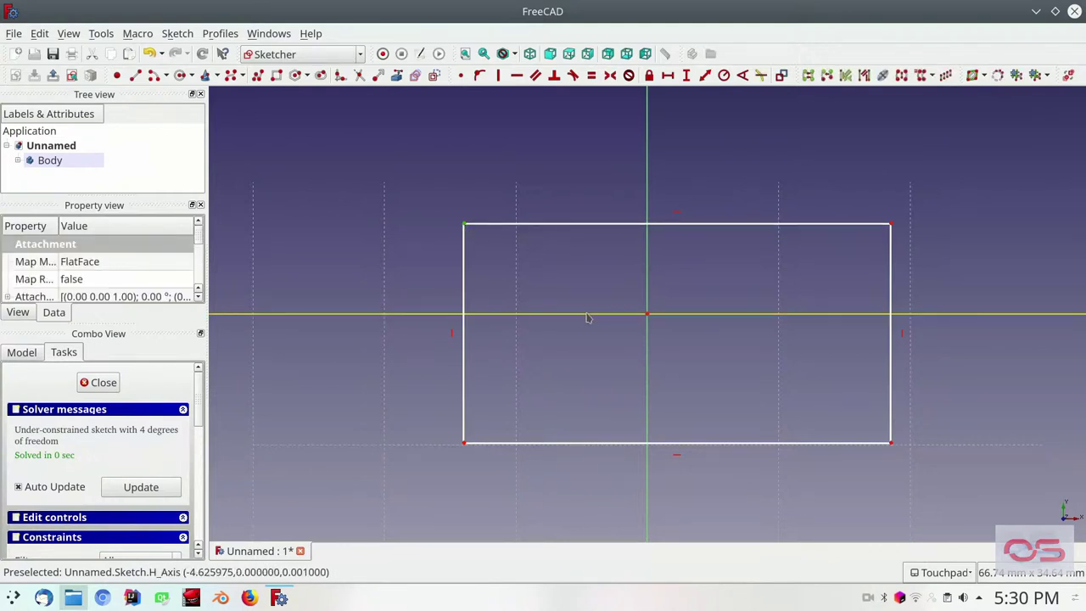
left_click(586, 314)
left_click(464, 441)
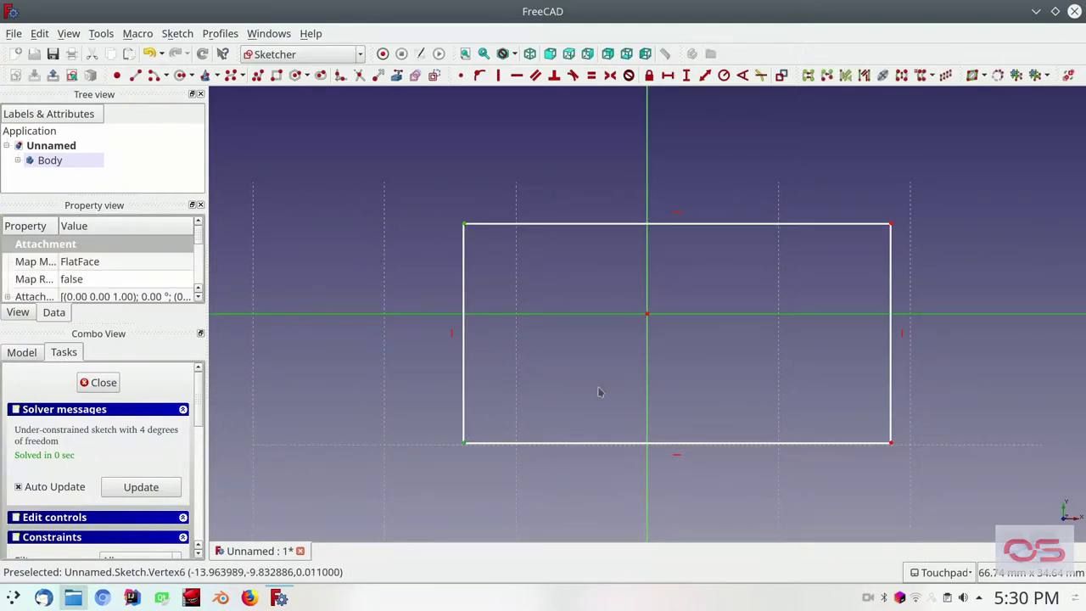
key("s")
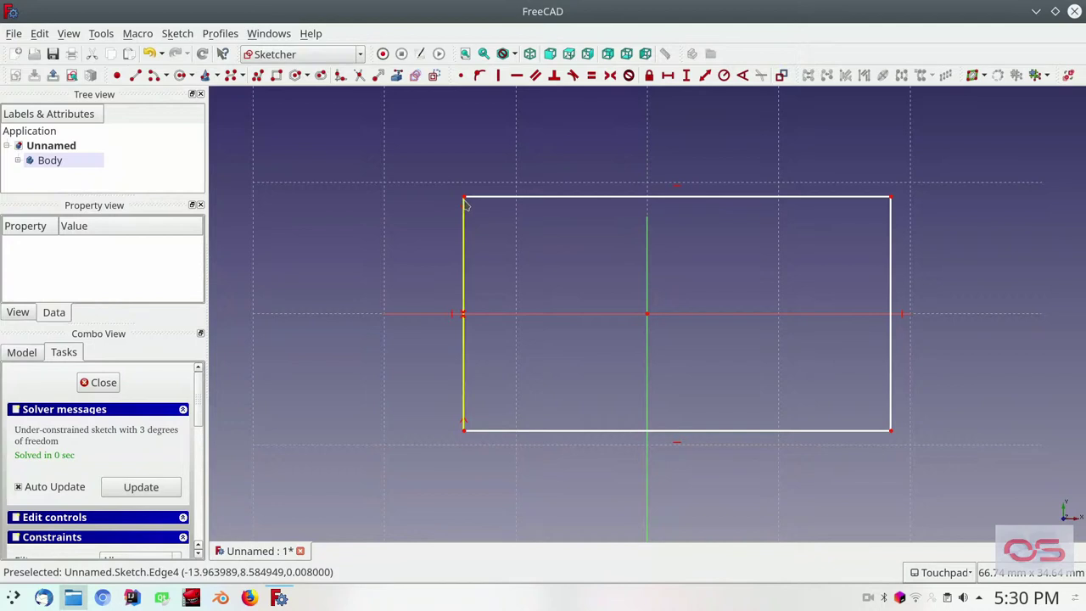
left_click(464, 199)
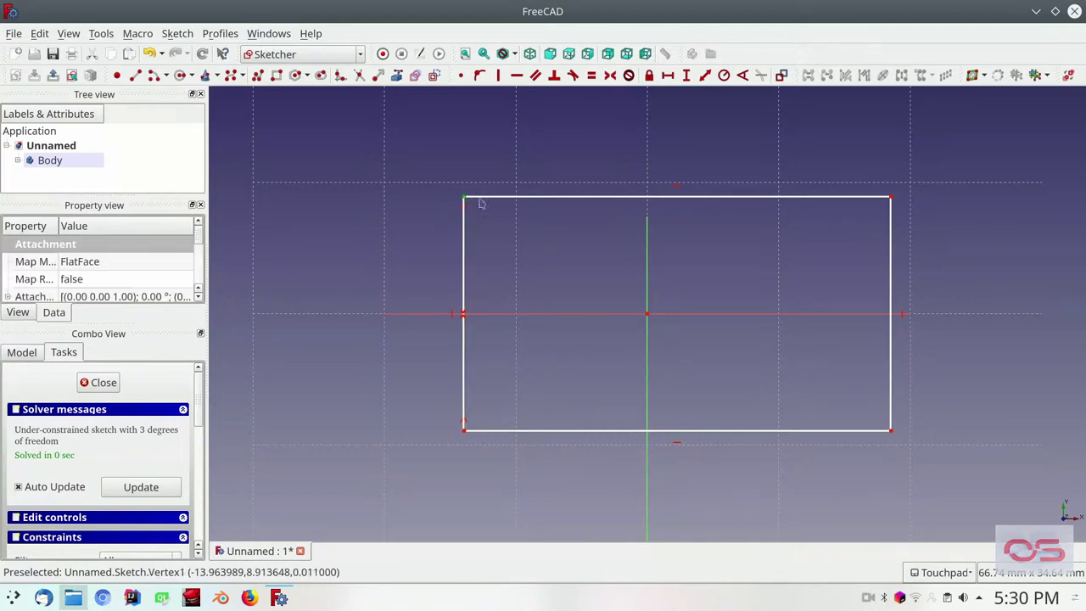
left_click(892, 200)
key("s")
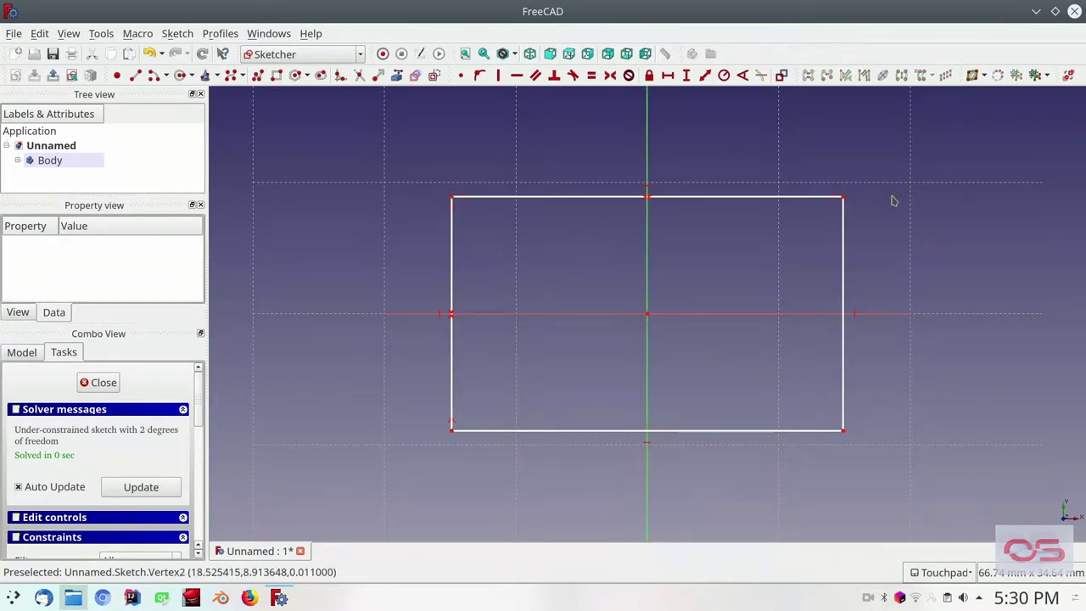
Step: Constrain the rectangle to 30 mm high and 120 mm wide
left_click(844, 284)
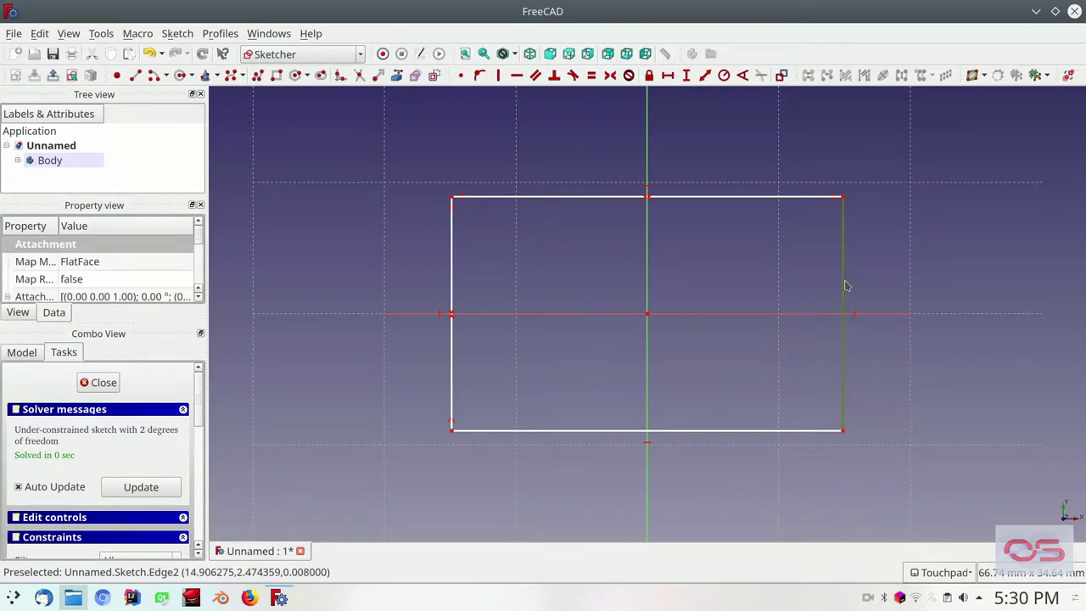
key("i")
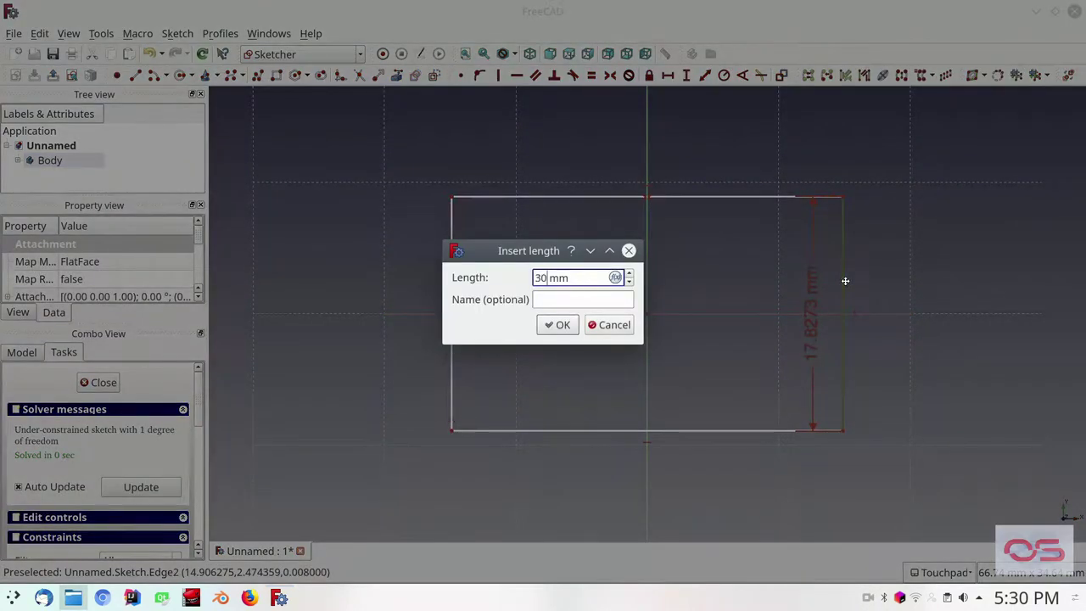
key("Return")
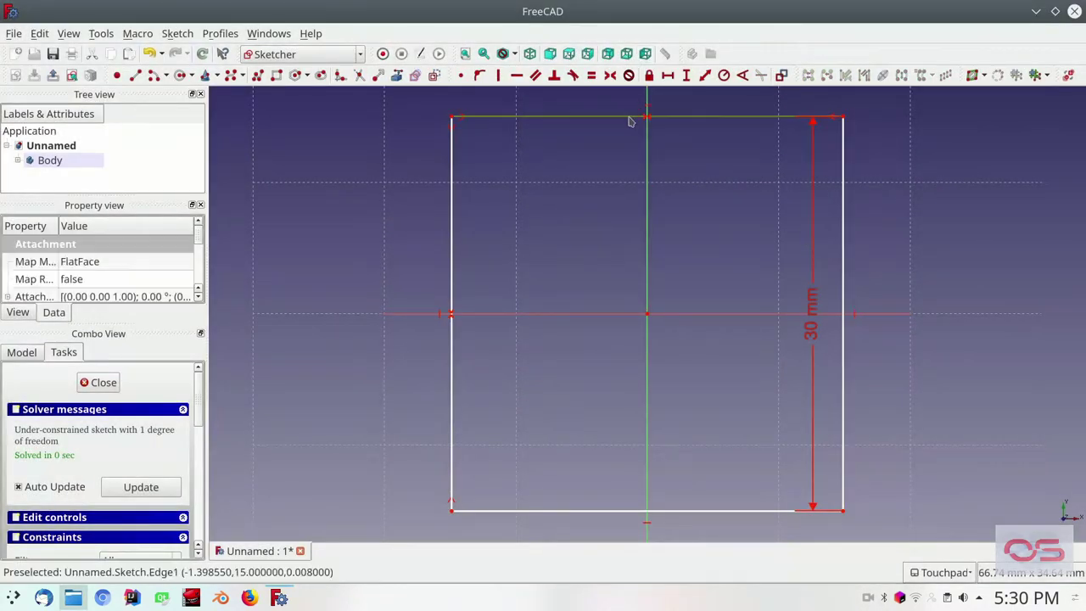
left_click(629, 118)
key("l")
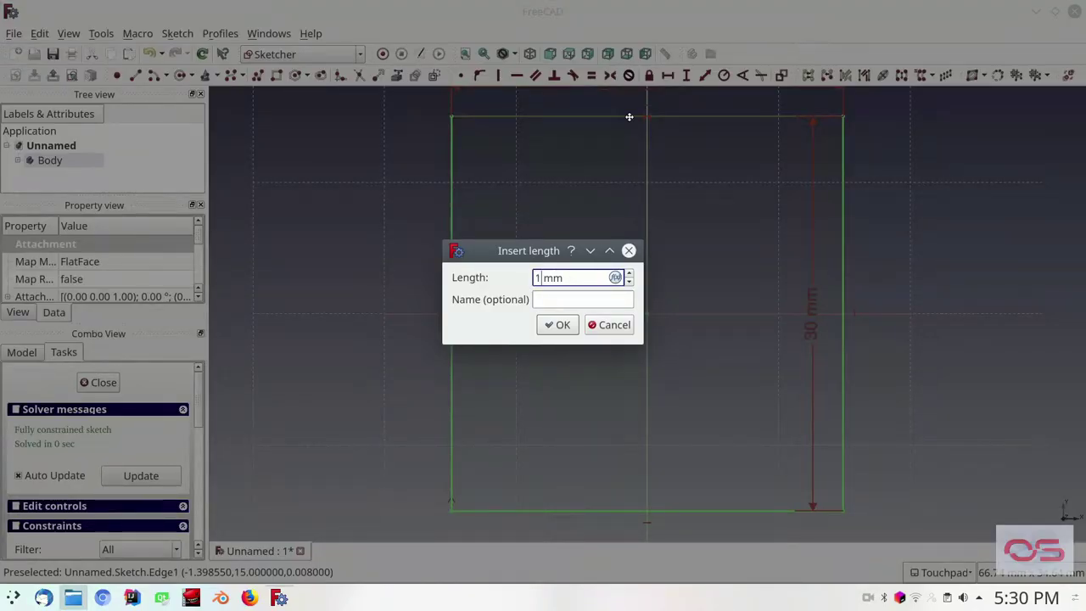
type("120")
key("Return")
scroll(631, 181, "down", 5)
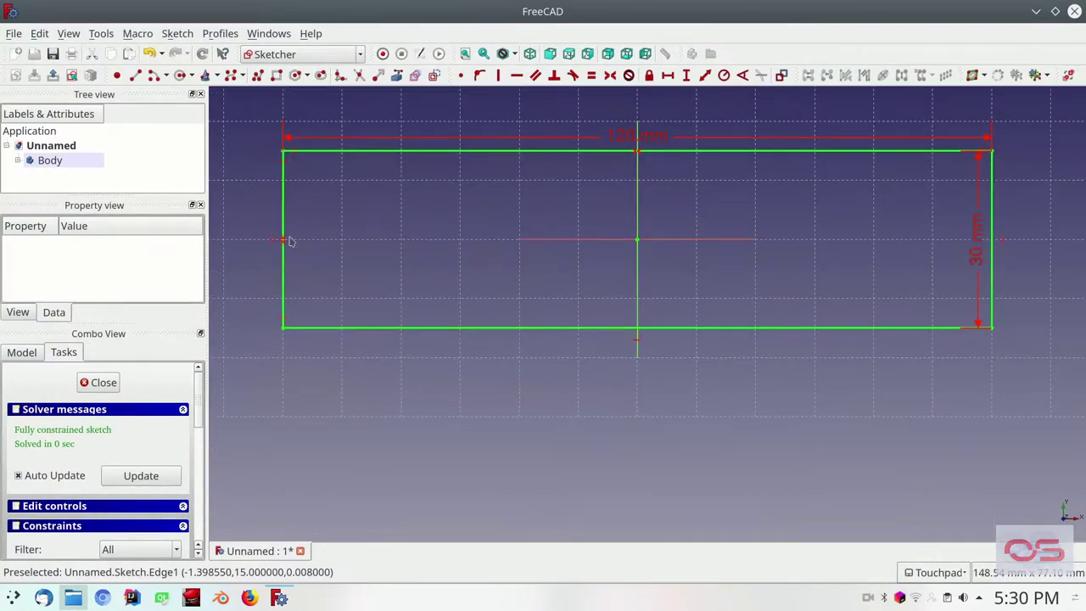
Step: Pad the rectangle sketch into a 1.5 mm thick plate and fit it all in view
left_click(101, 383)
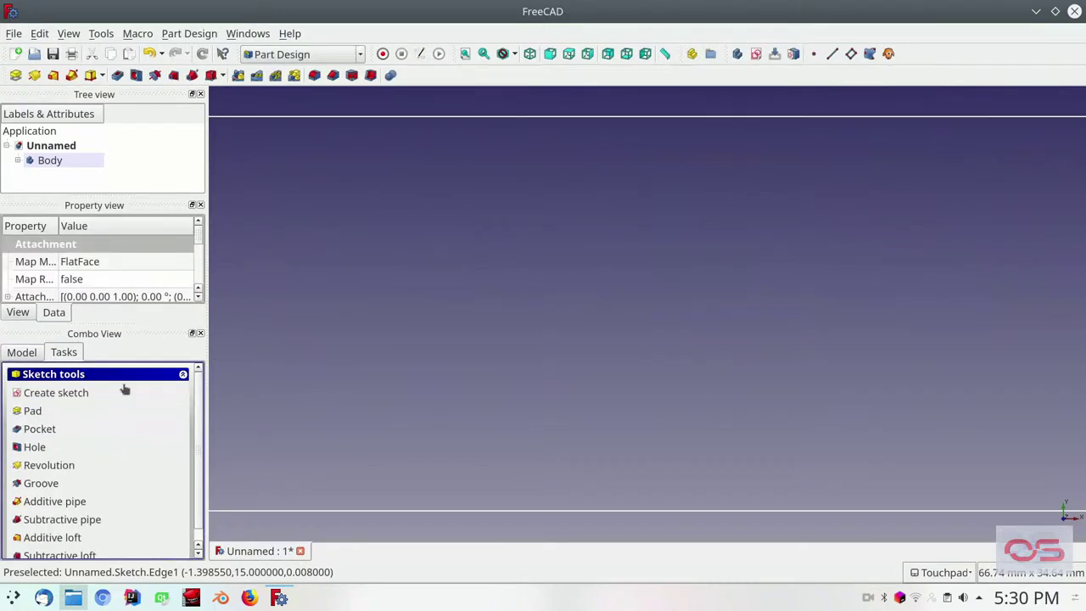
left_click(58, 412)
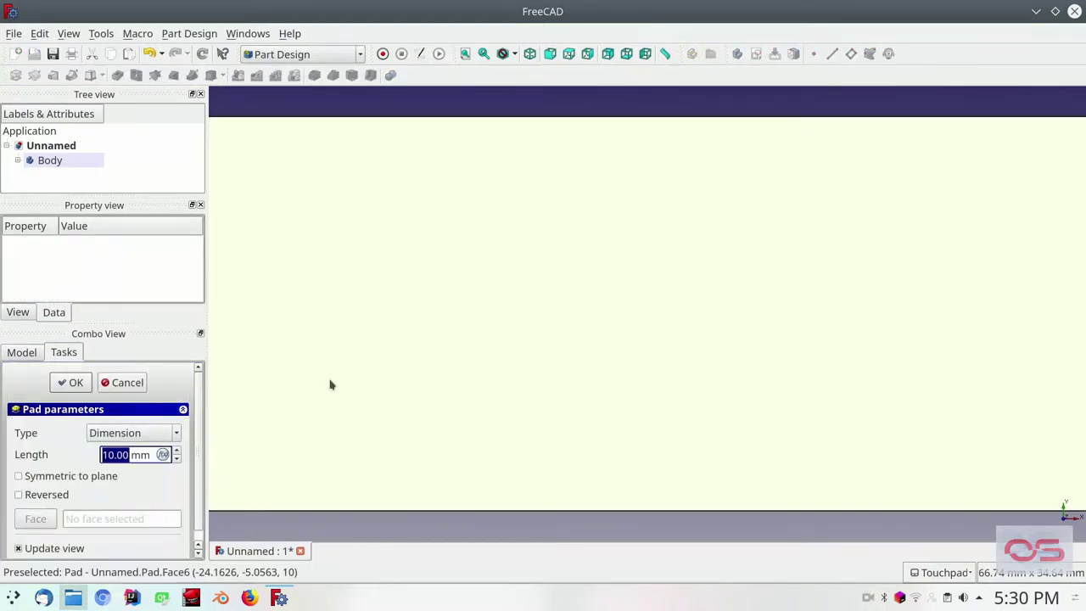
type("1")
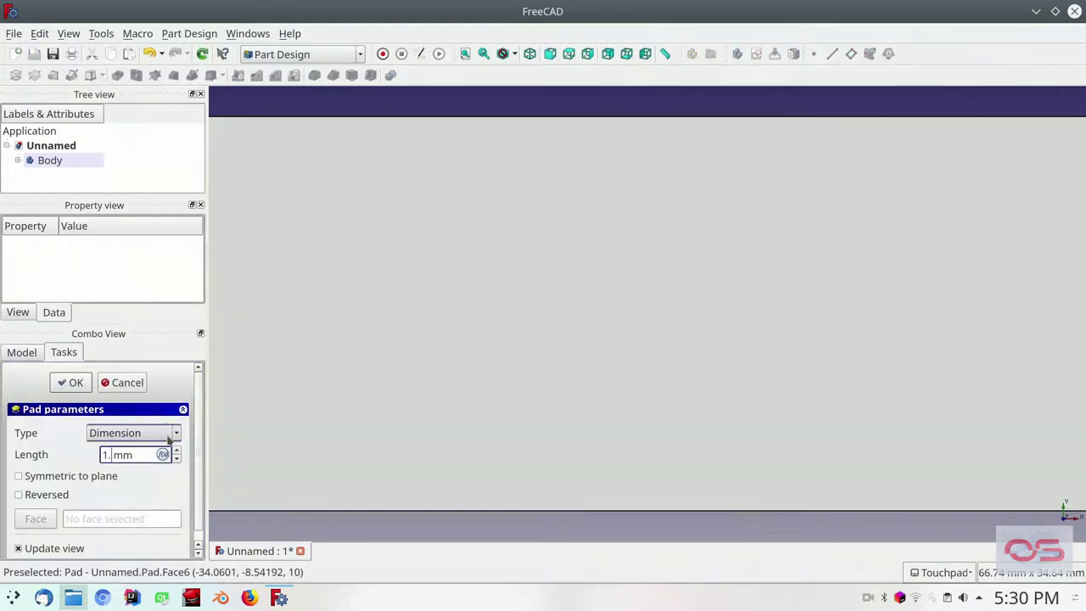
key("Return")
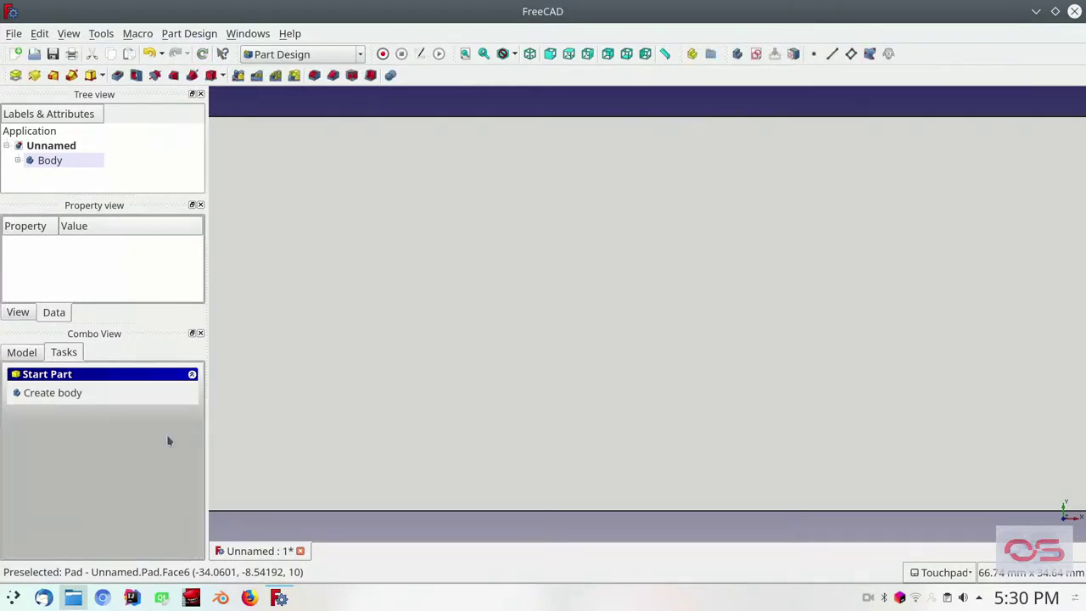
scroll(477, 344, "down", 4)
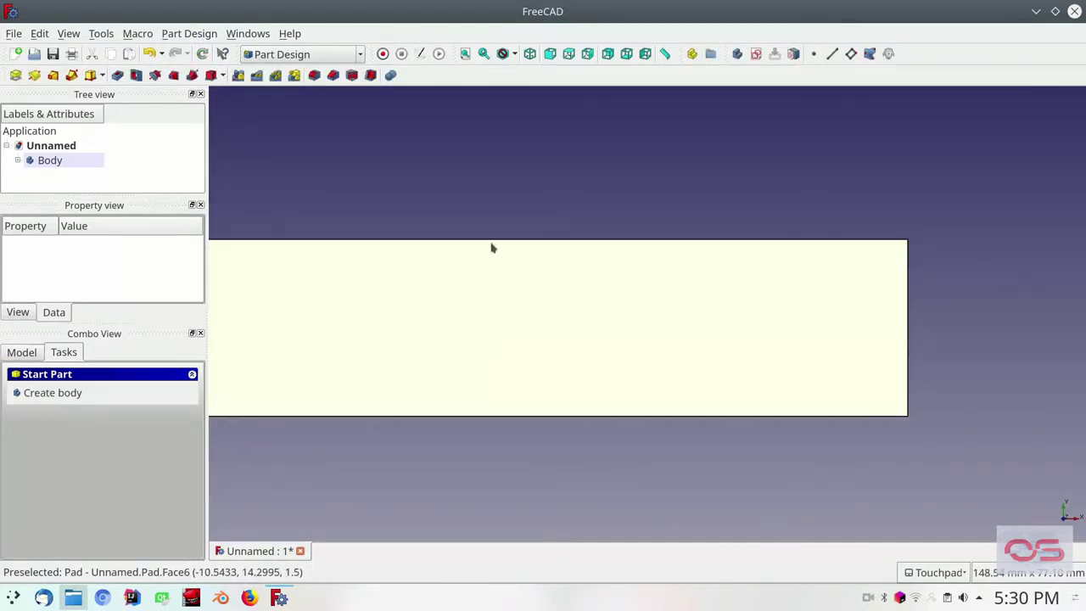
left_click(68, 34)
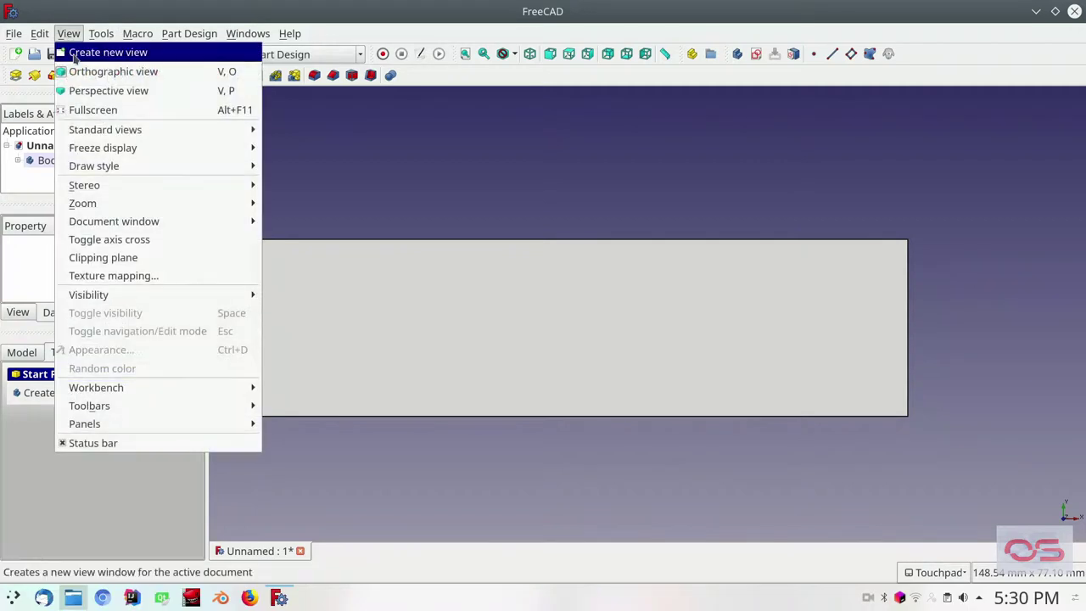
mouse_move(128, 129)
left_click(280, 131)
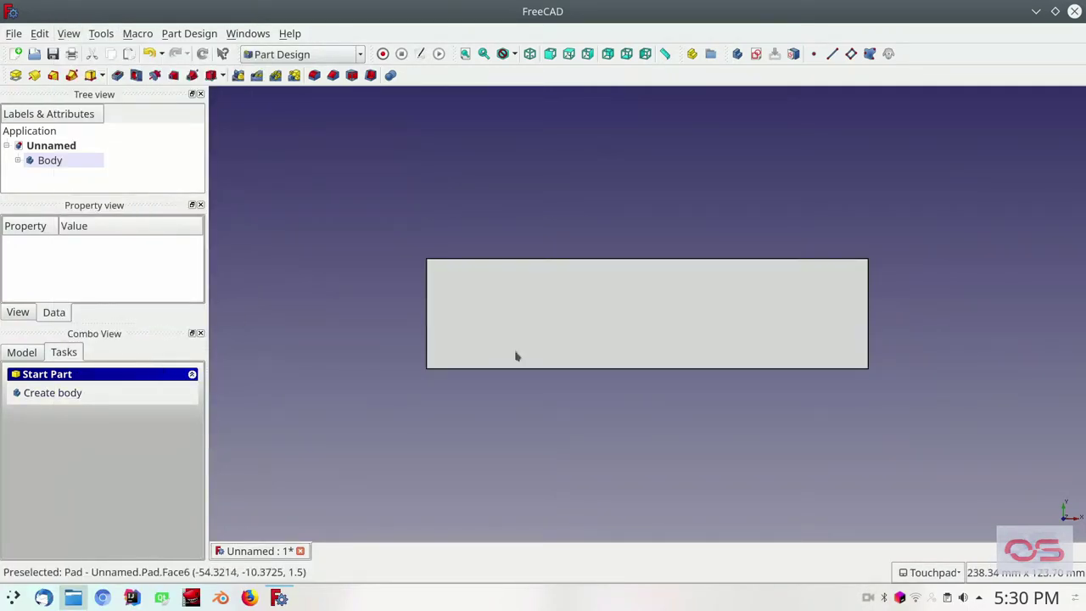
Step: Sketch on the plate's top face, linking its left and top edges as external geometry
left_click(537, 345)
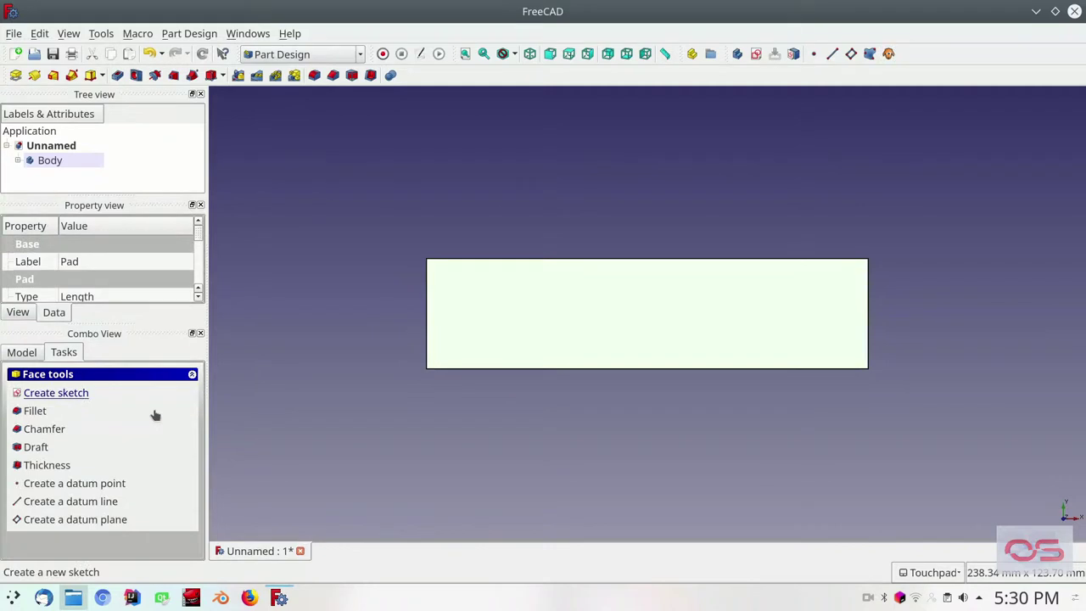
left_click(56, 393)
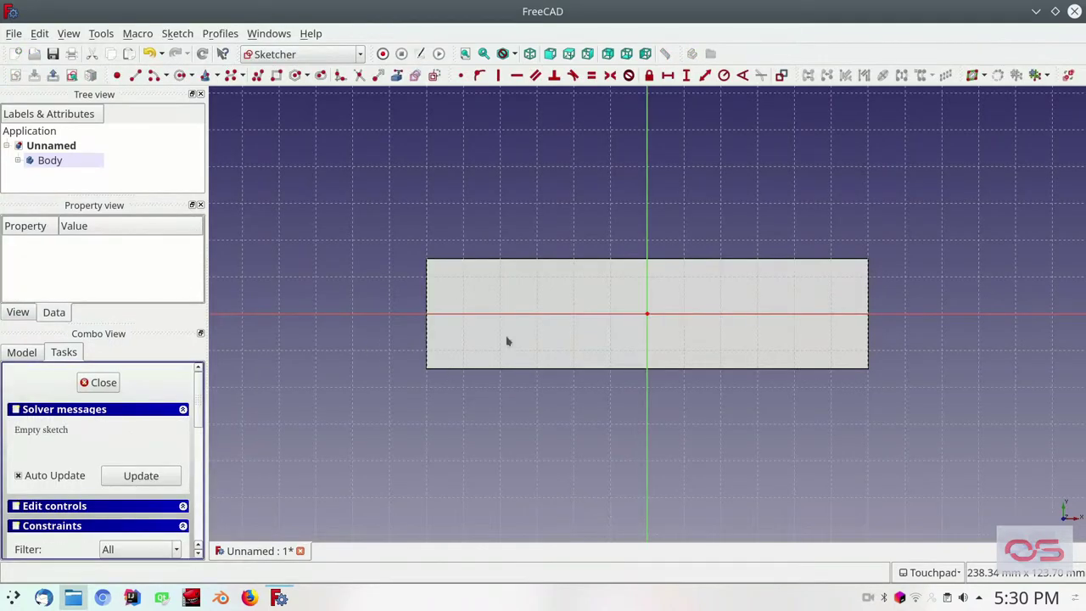
left_click(397, 76)
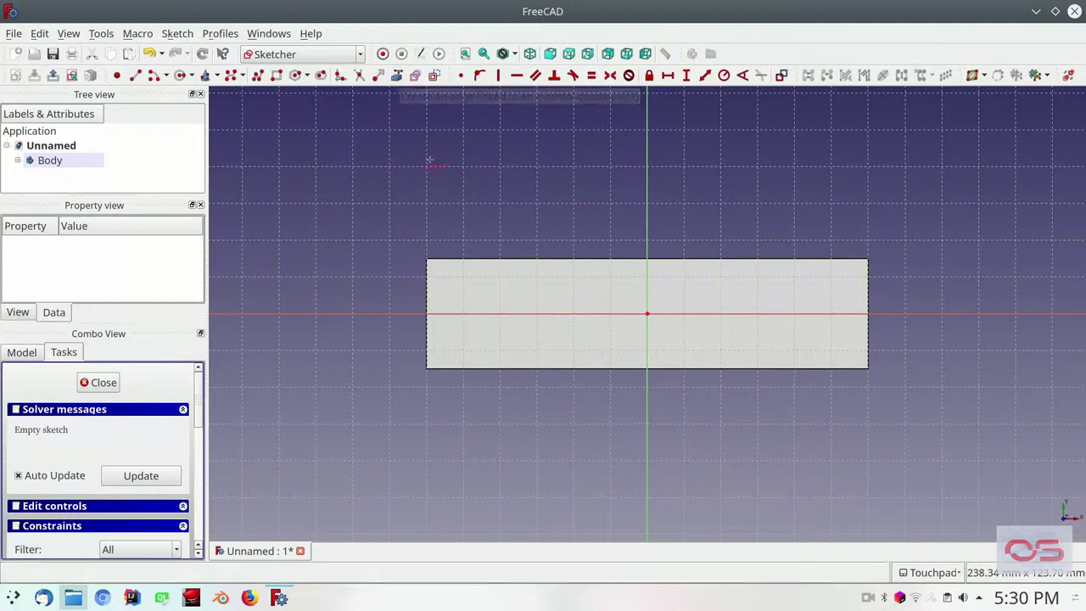
left_click(422, 316)
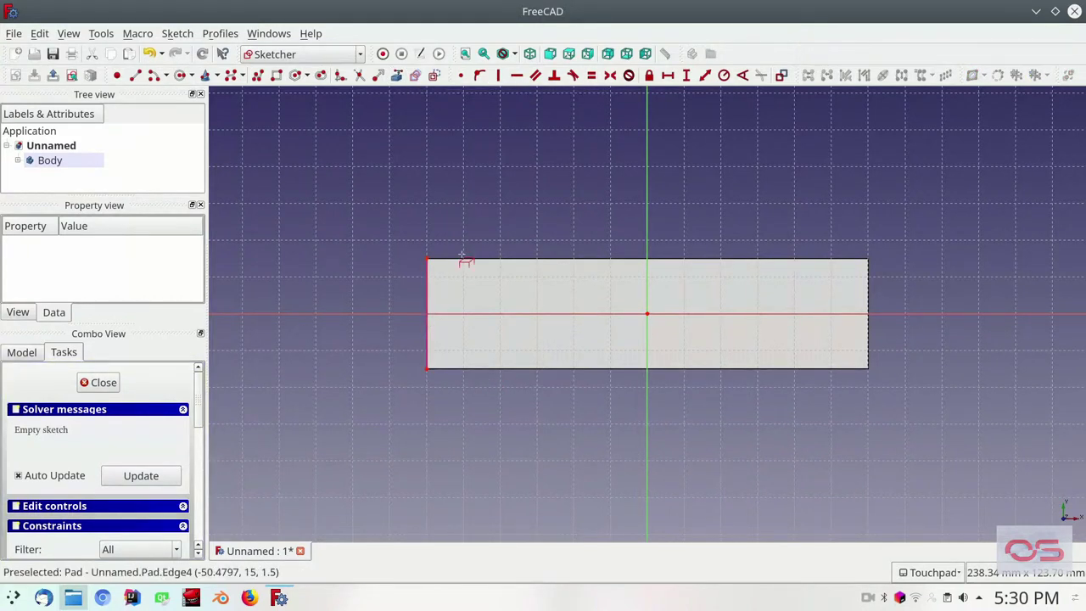
left_click(458, 259)
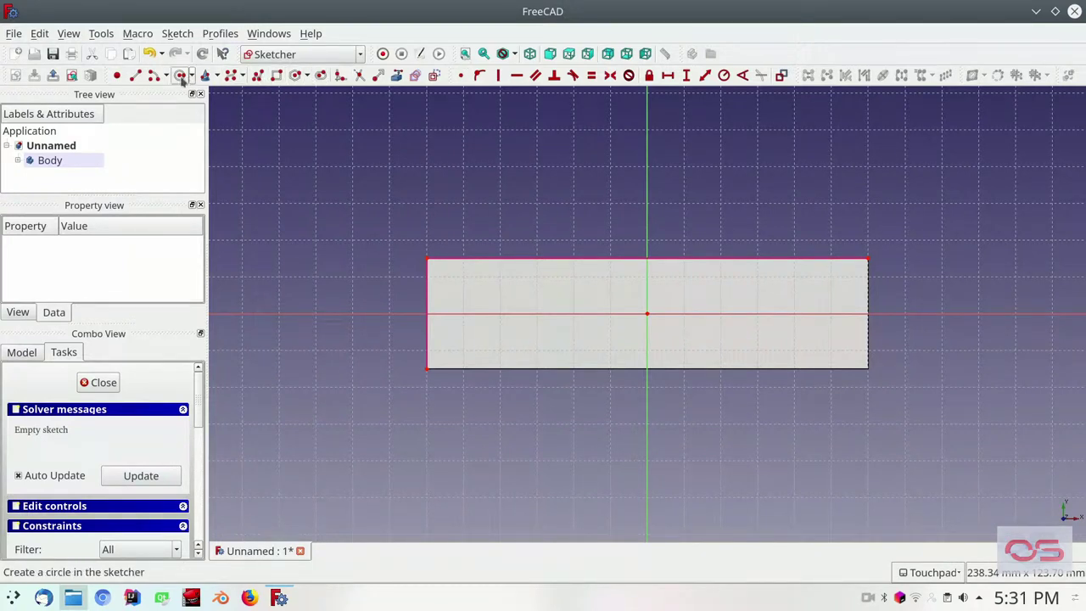
Step: Draw an arc in the top-left corner from the left edge to the top edge
left_click(154, 76)
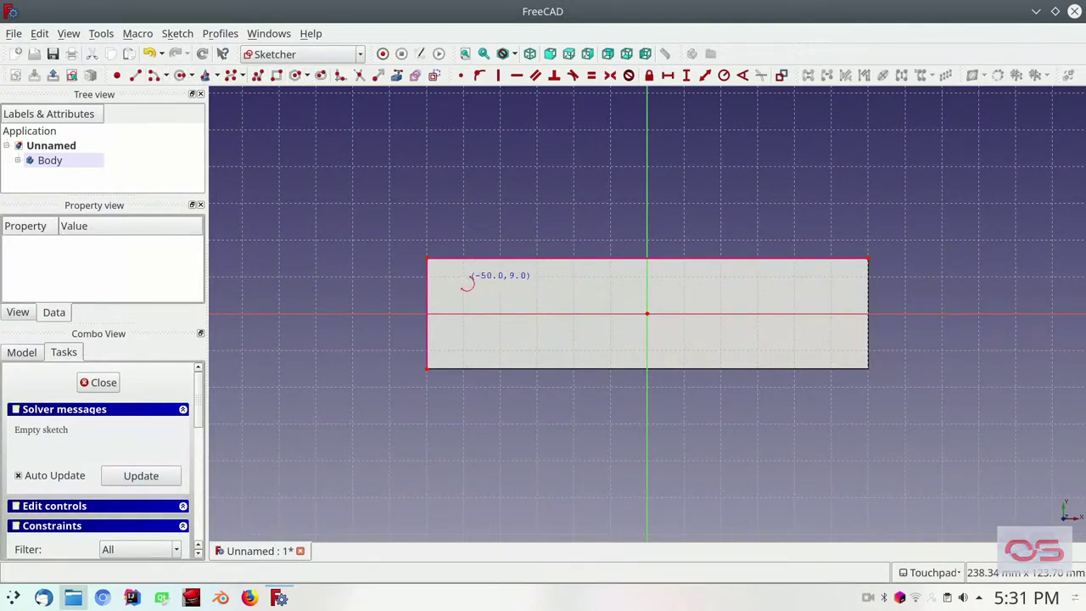
scroll(467, 282, "up", 4)
left_click(463, 290)
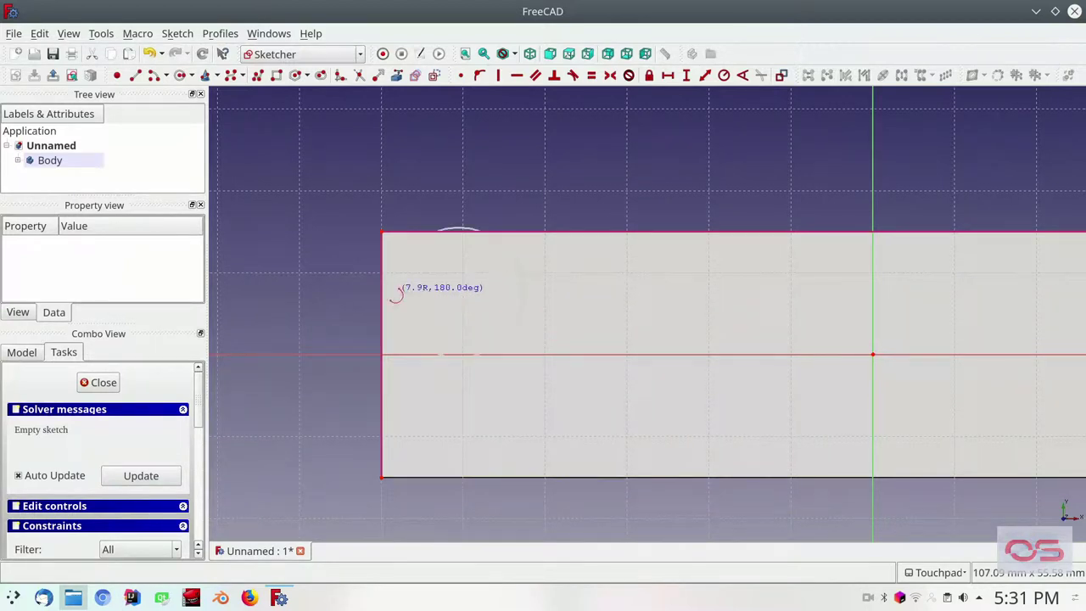
left_click(389, 292)
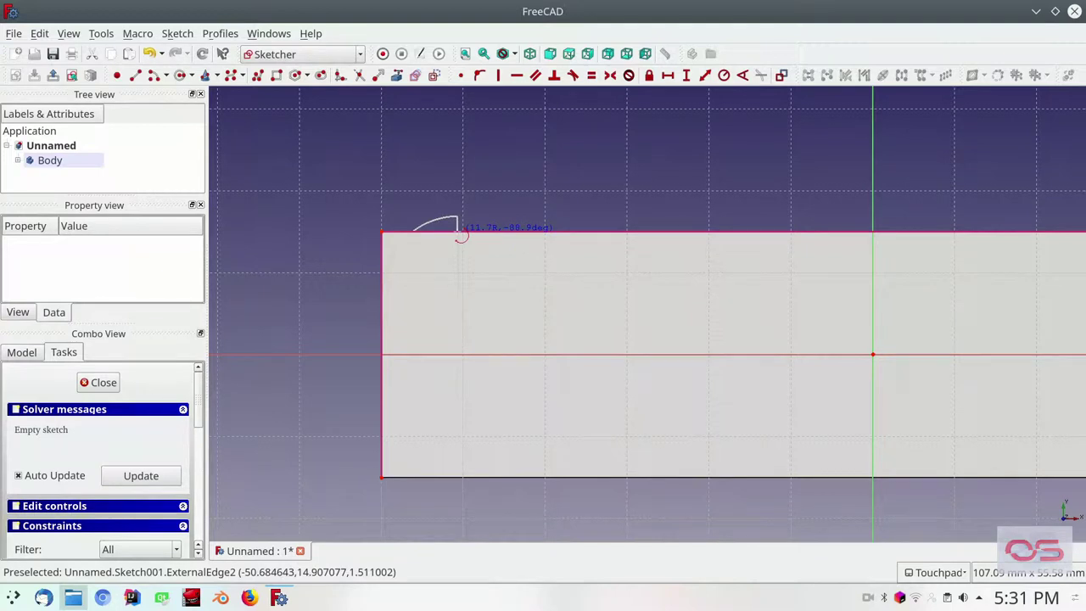
left_click(457, 231)
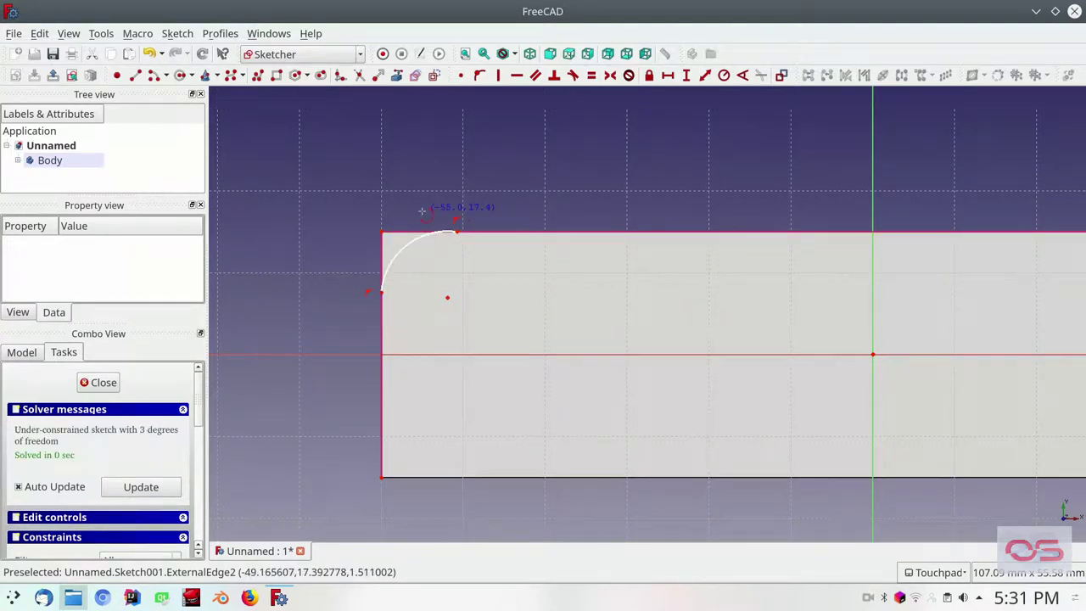
Step: Constrain the arc to a 90° sweep, tangent to the left edge, with 10 mm radius
left_click(403, 251)
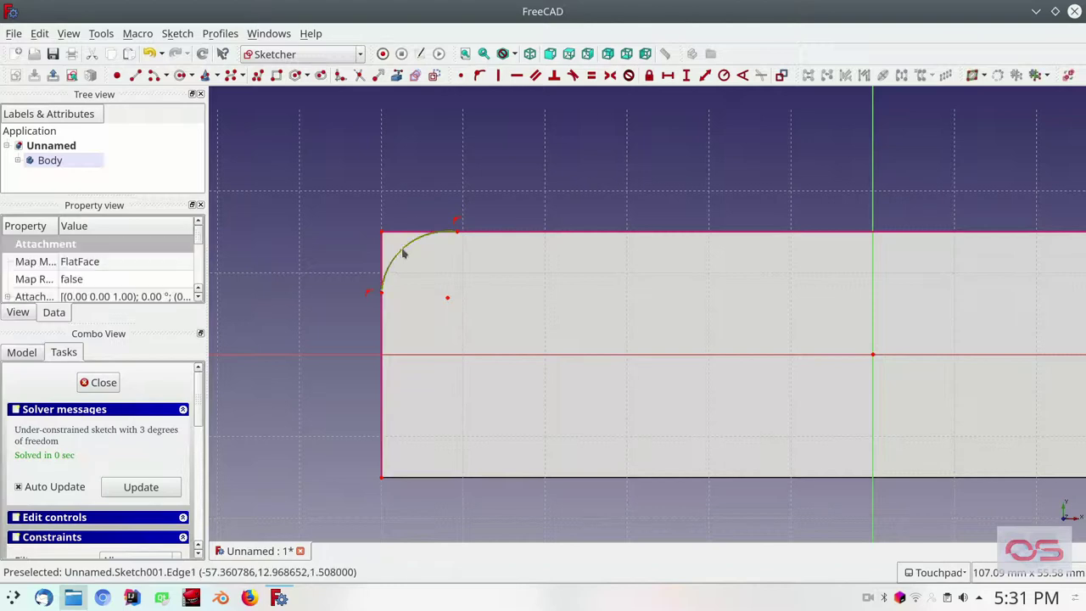
type("a")
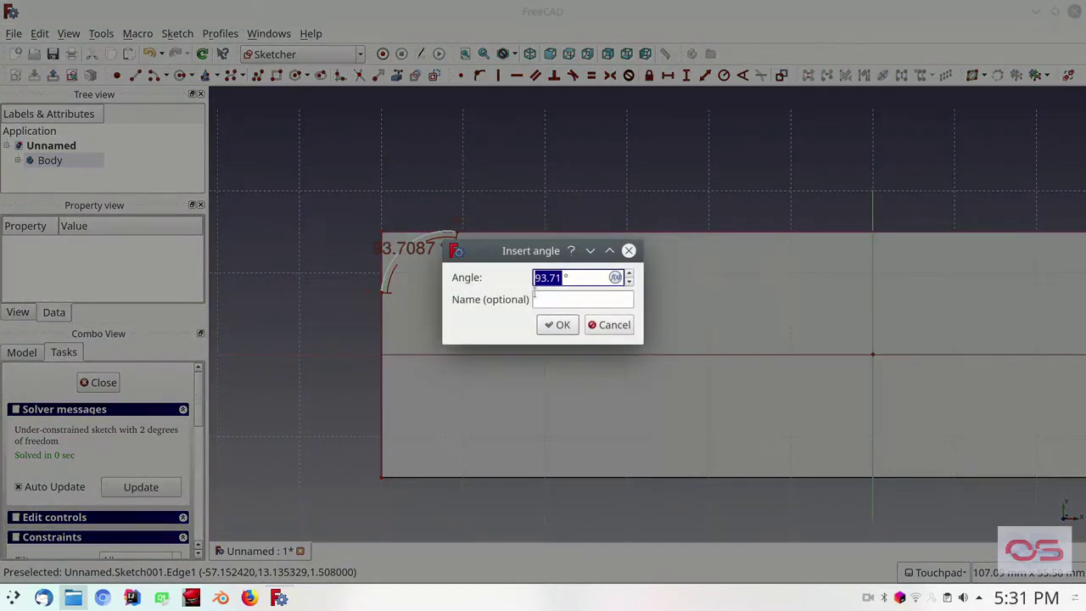
type("90")
key("Return")
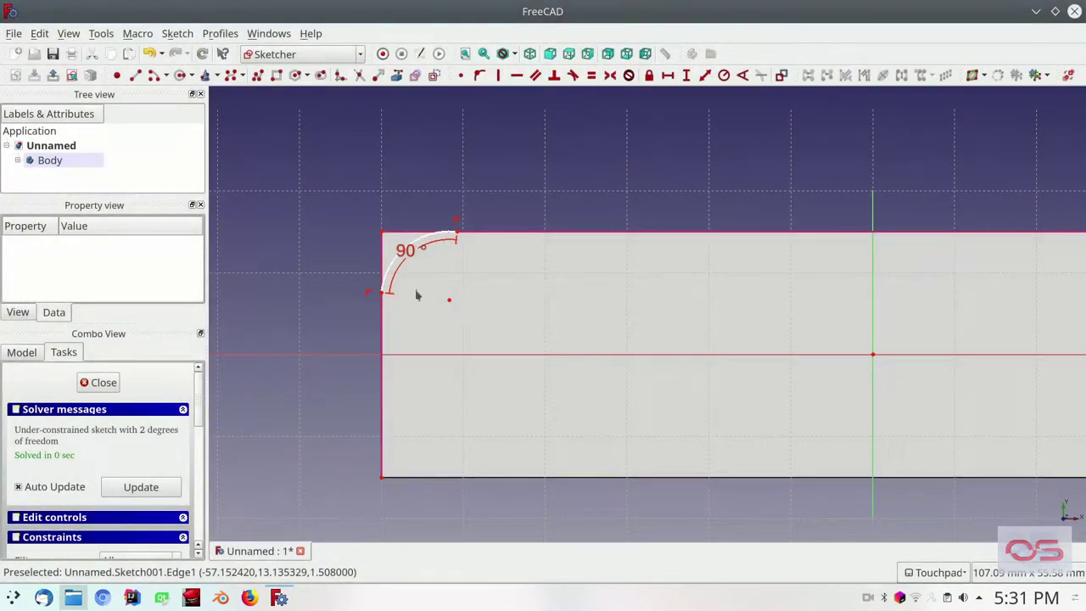
left_click(386, 279)
left_click(382, 325)
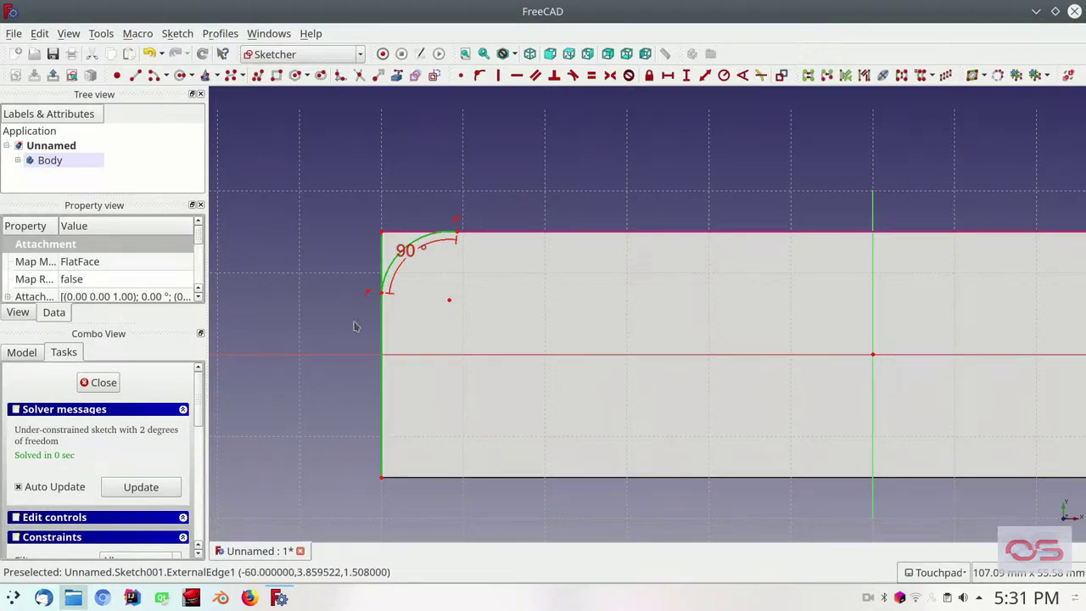
left_click(573, 75)
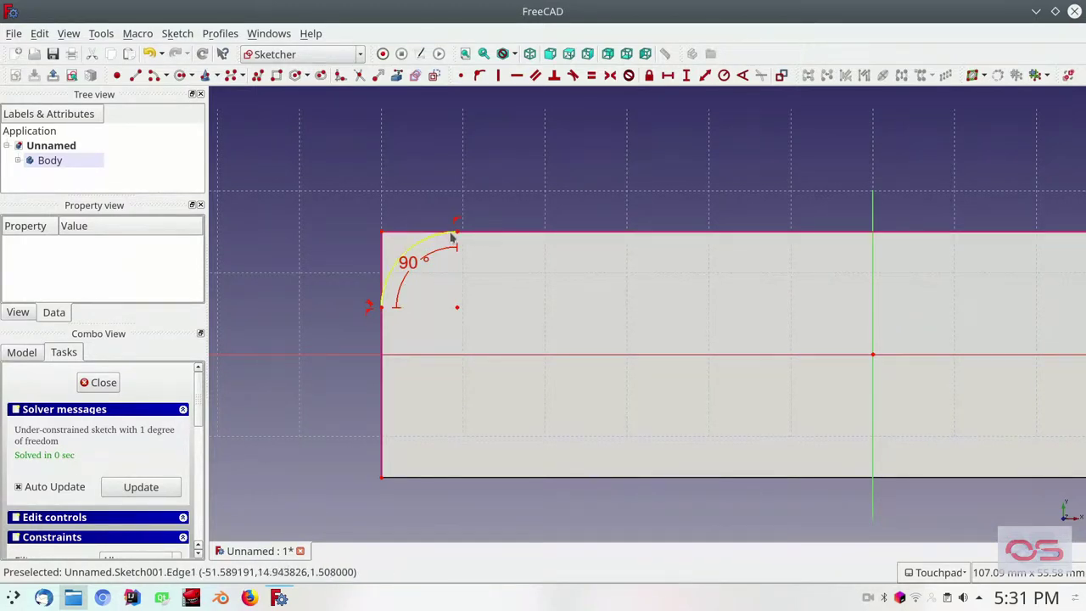
left_click(399, 268)
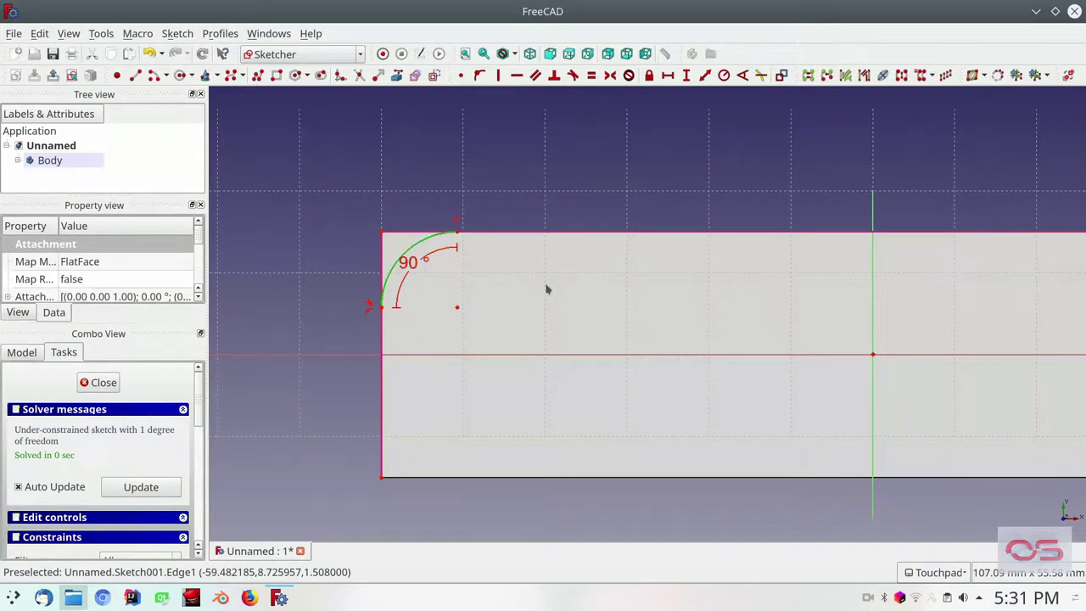
key("shift+r")
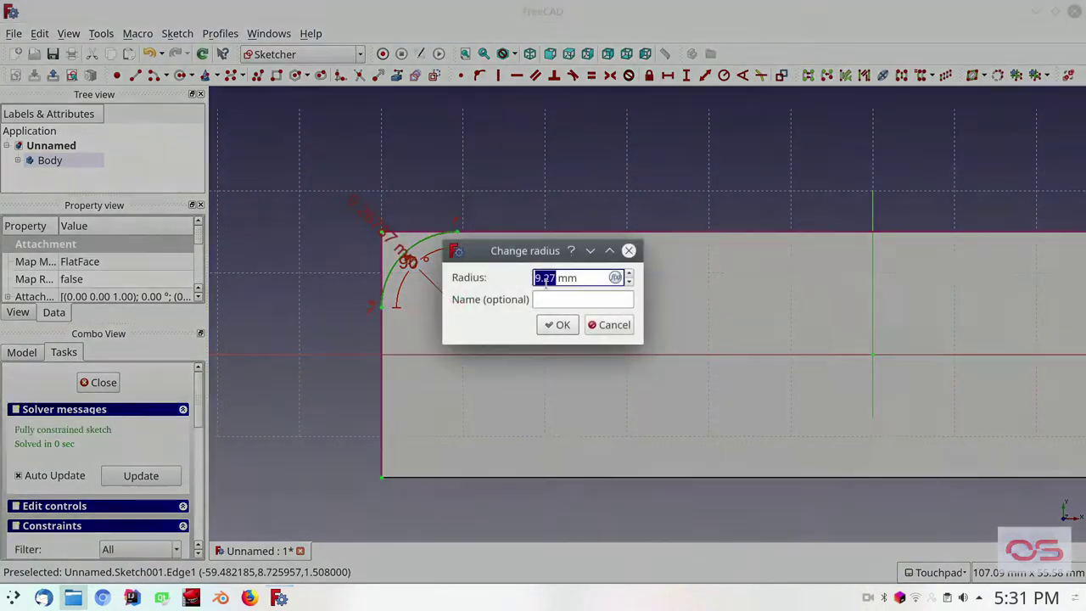
type("10")
key("Return")
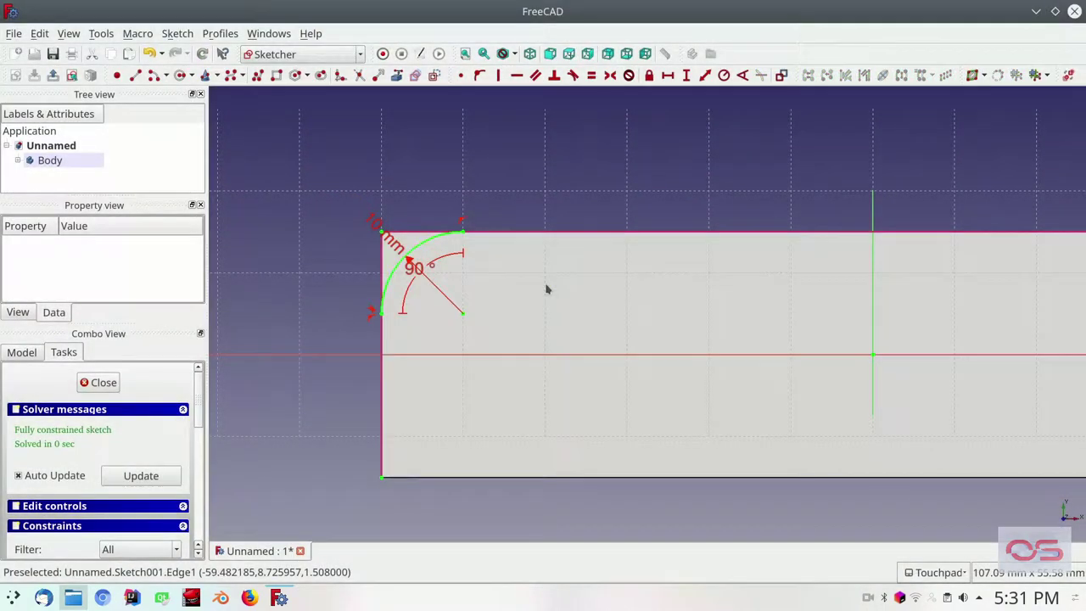
left_click_drag(388, 242, 373, 338)
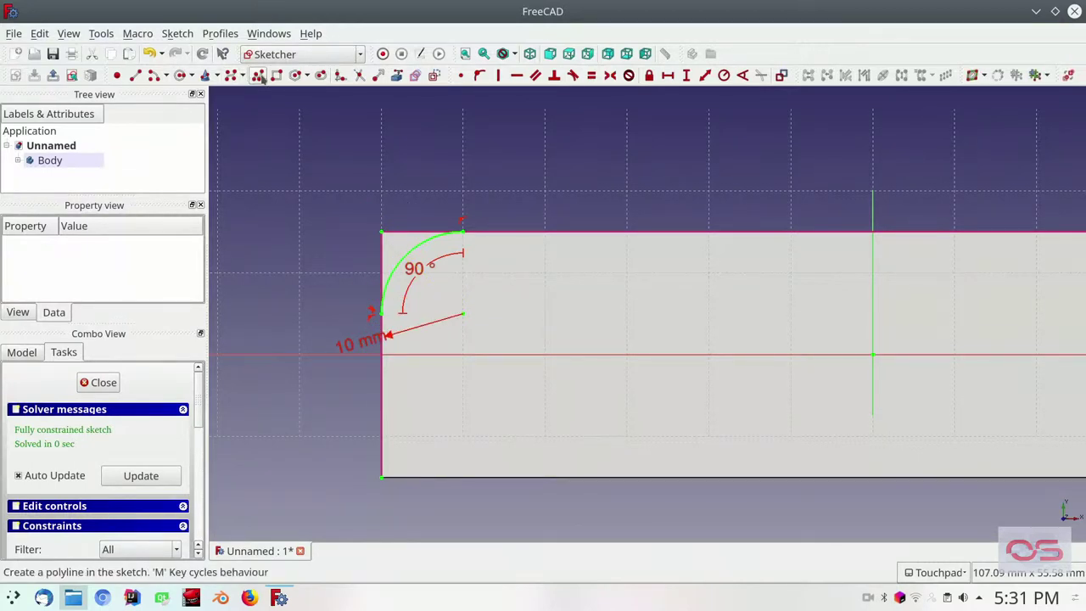
Step: Draw two lines from the arc's ends to the plate's top-left corner, closing the corner region
left_click(135, 75)
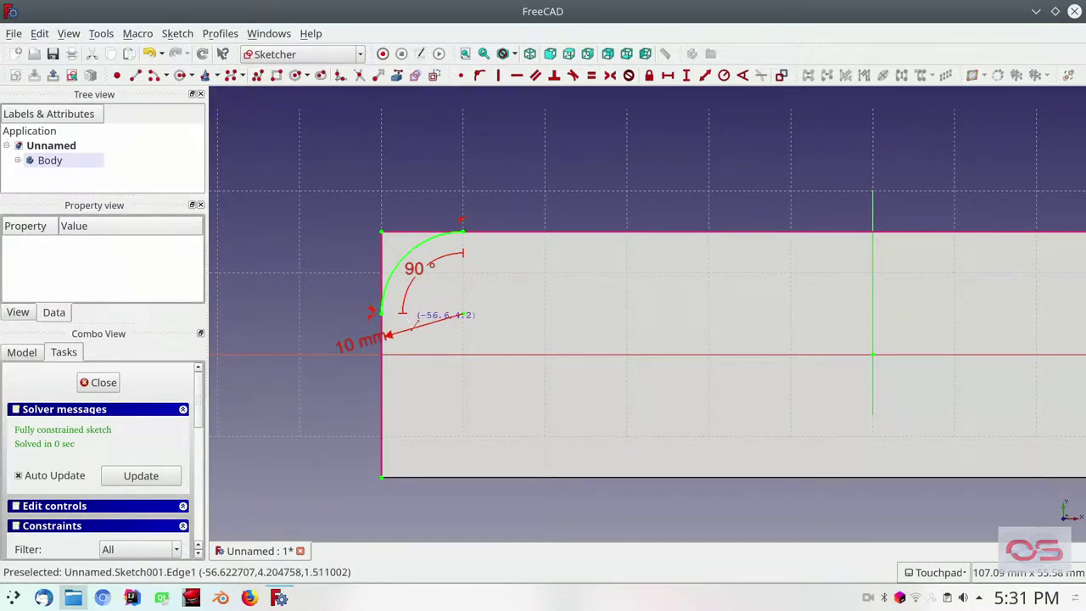
left_click(381, 313)
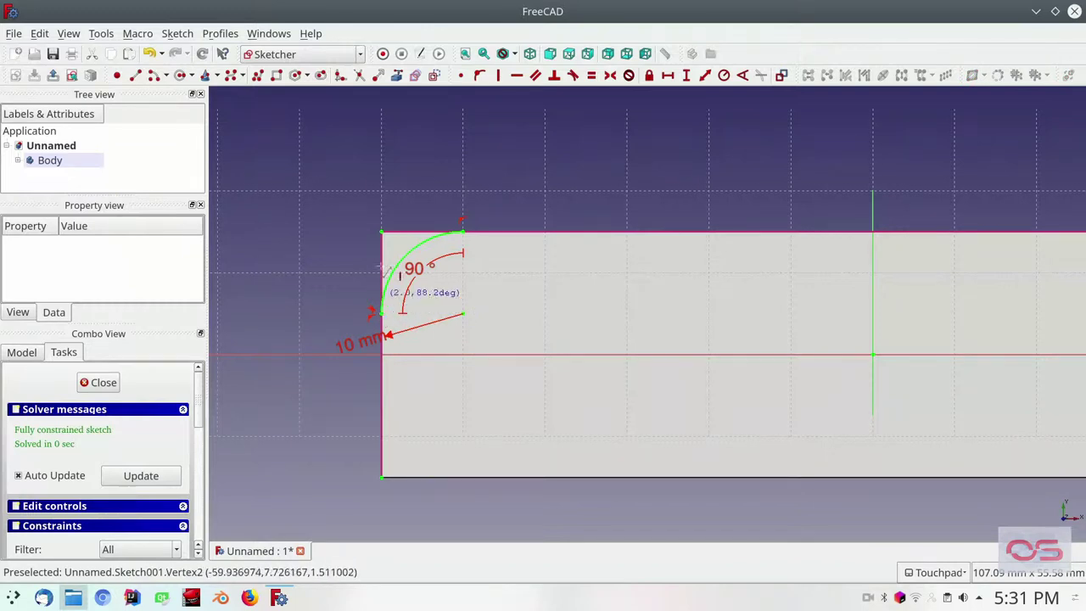
left_click(381, 230)
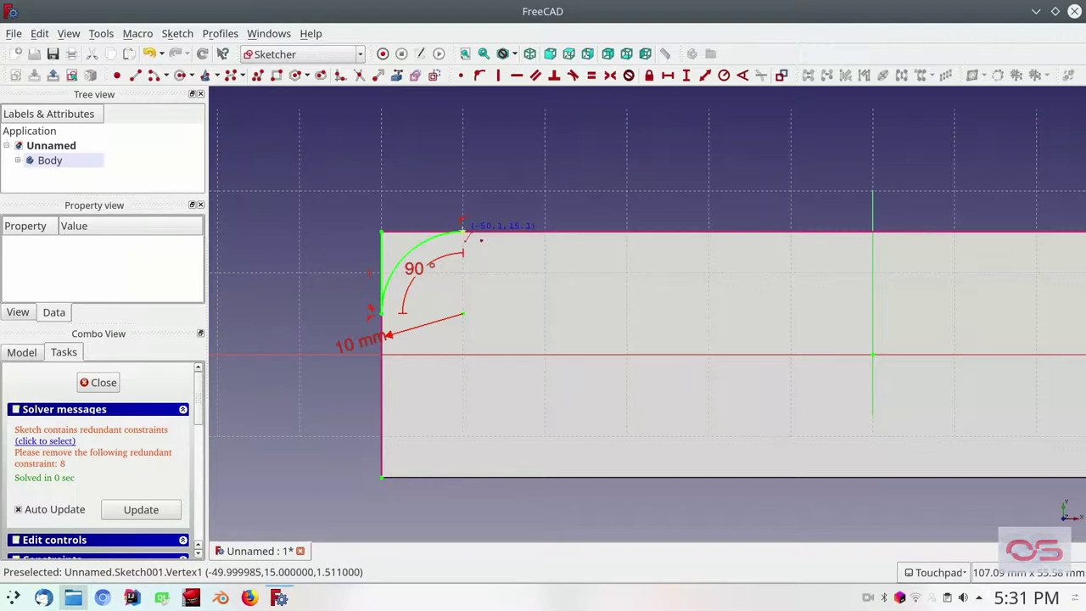
left_click(463, 231)
left_click(381, 231)
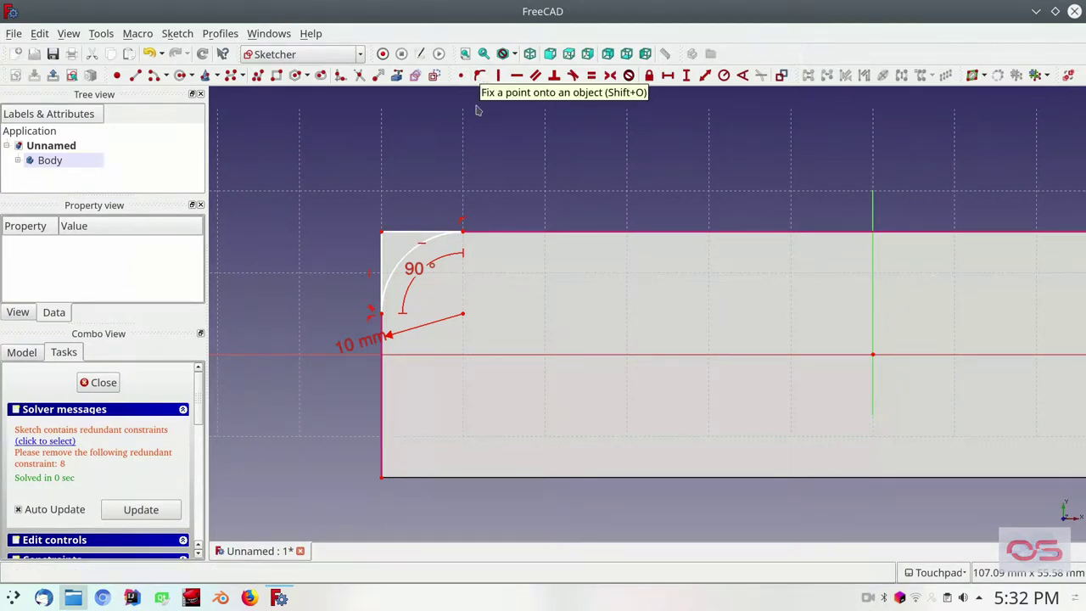
Step: Find and delete the redundant constraint in the corner sketch
left_click(370, 279)
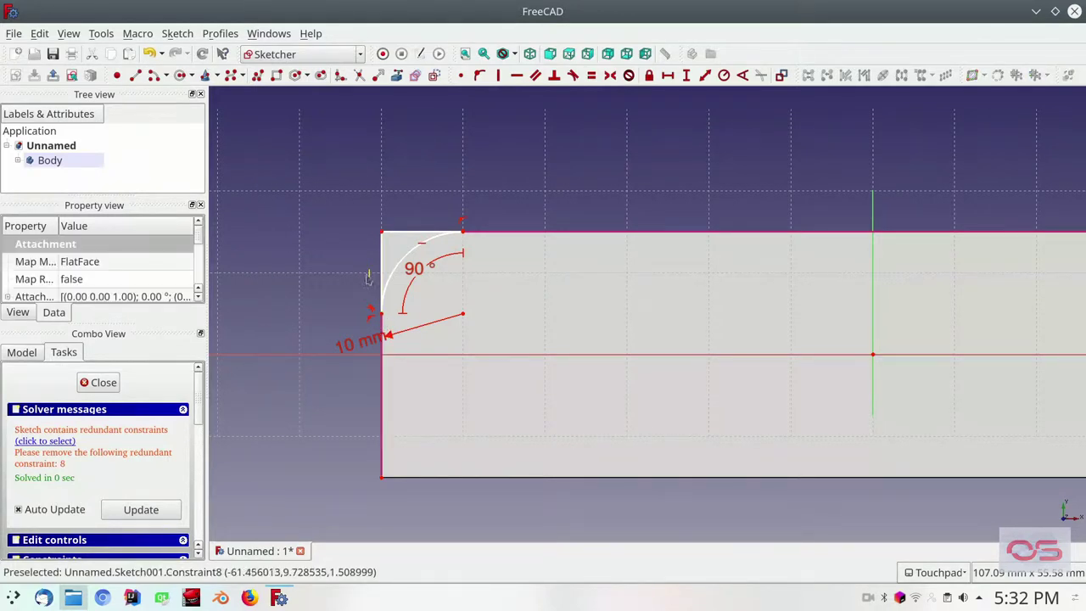
left_click(297, 282)
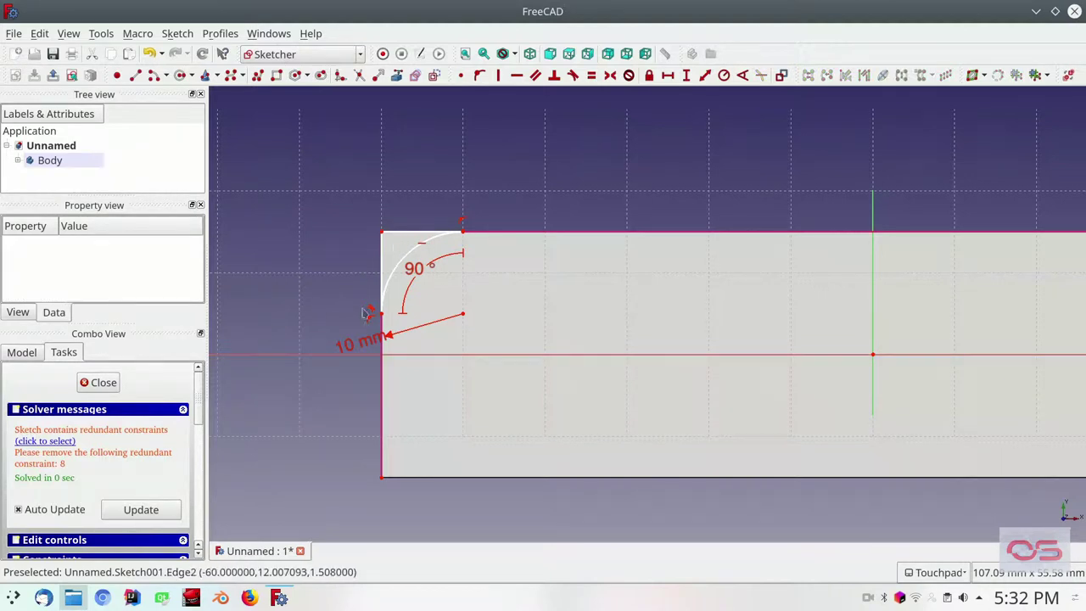
left_click(49, 441)
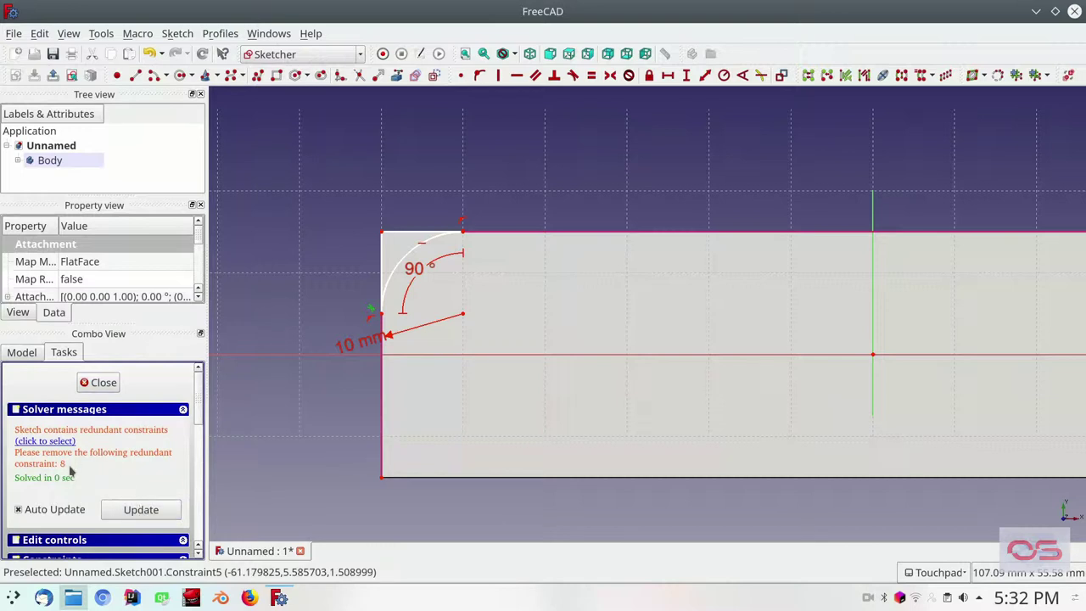
key("Delete")
left_click(140, 486)
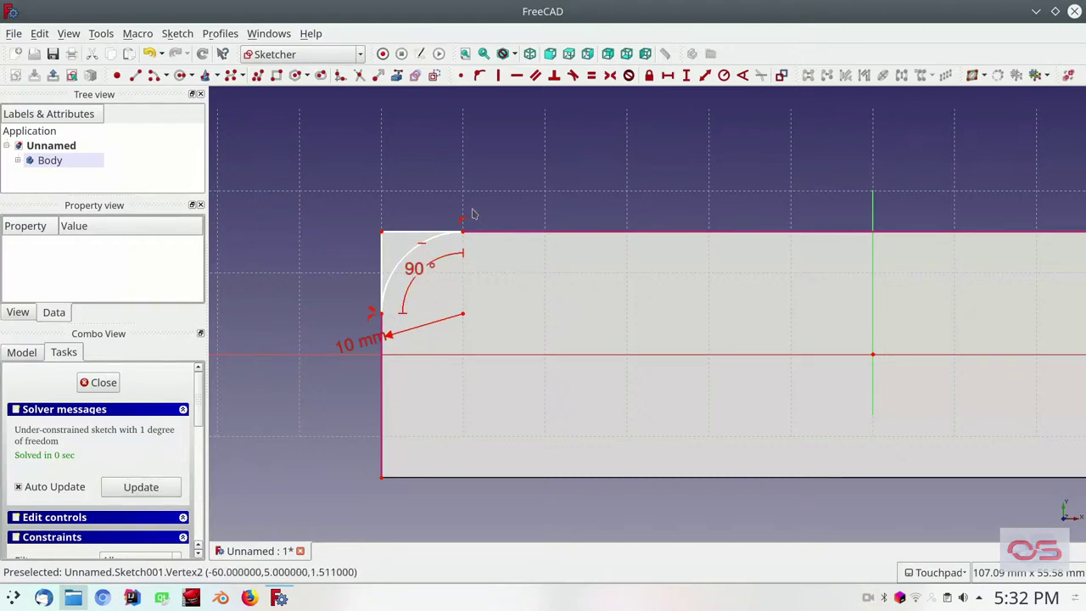
Step: Make the lines' corner points coincident so the sketch is fully constrained
scroll(473, 214, "up", 5)
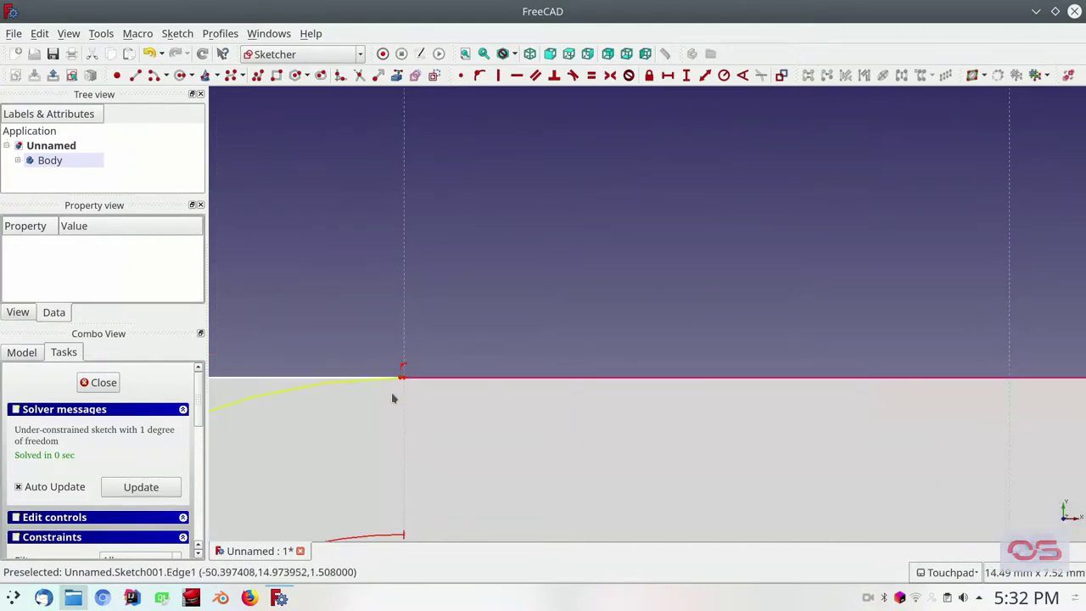
scroll(396, 390, "up", 2)
left_click(408, 372)
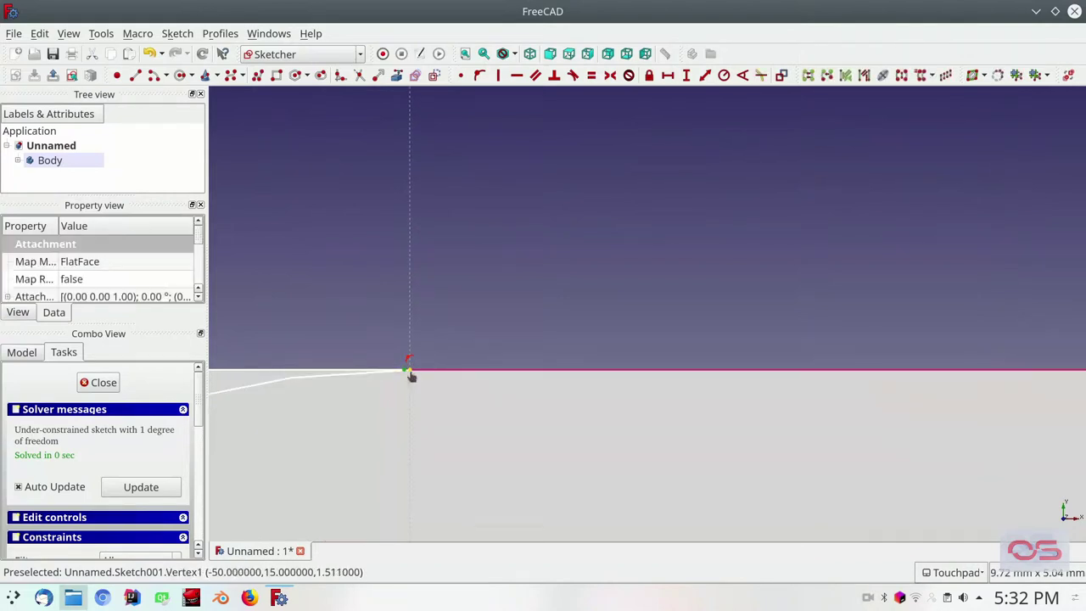
left_click(460, 76)
scroll(497, 266, "down", 3)
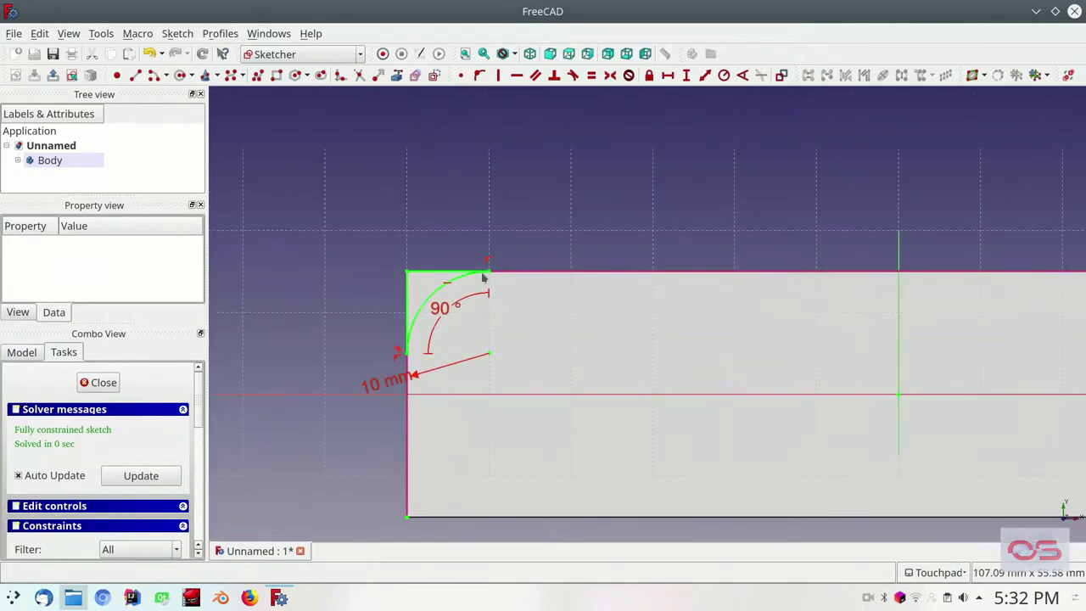
left_click_drag(411, 300, 344, 248)
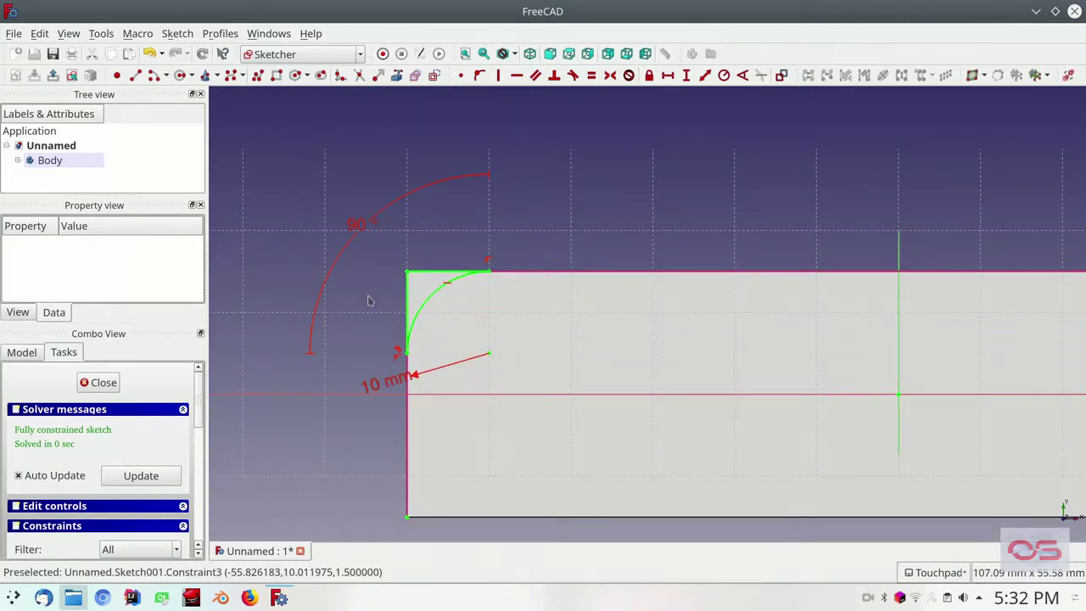
Step: Close the sketch and pocket the corner region out of the plate
left_click(102, 382)
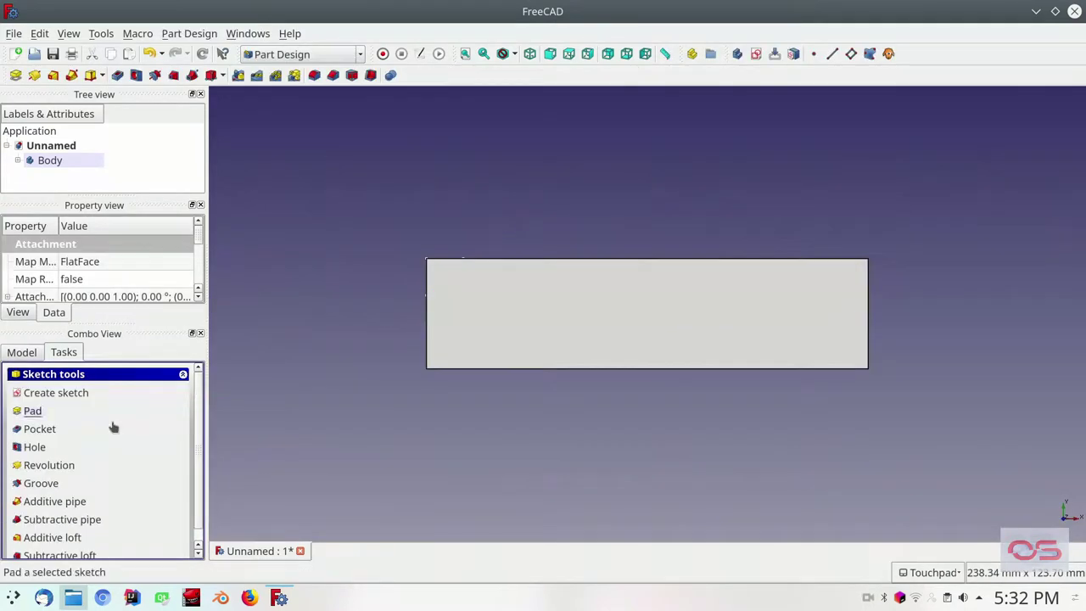
left_click(28, 428)
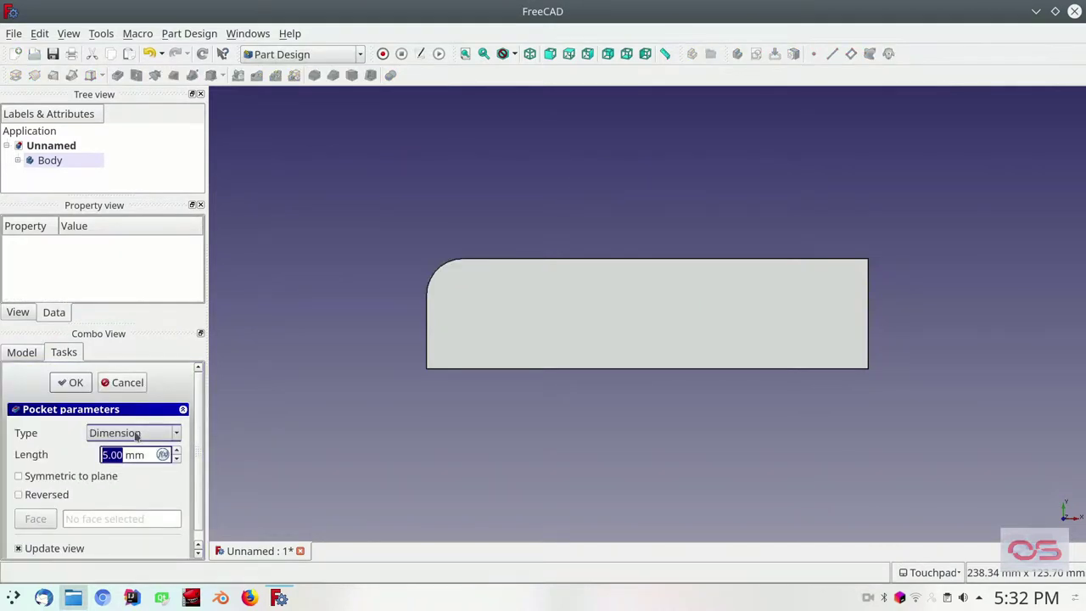
left_click(71, 382)
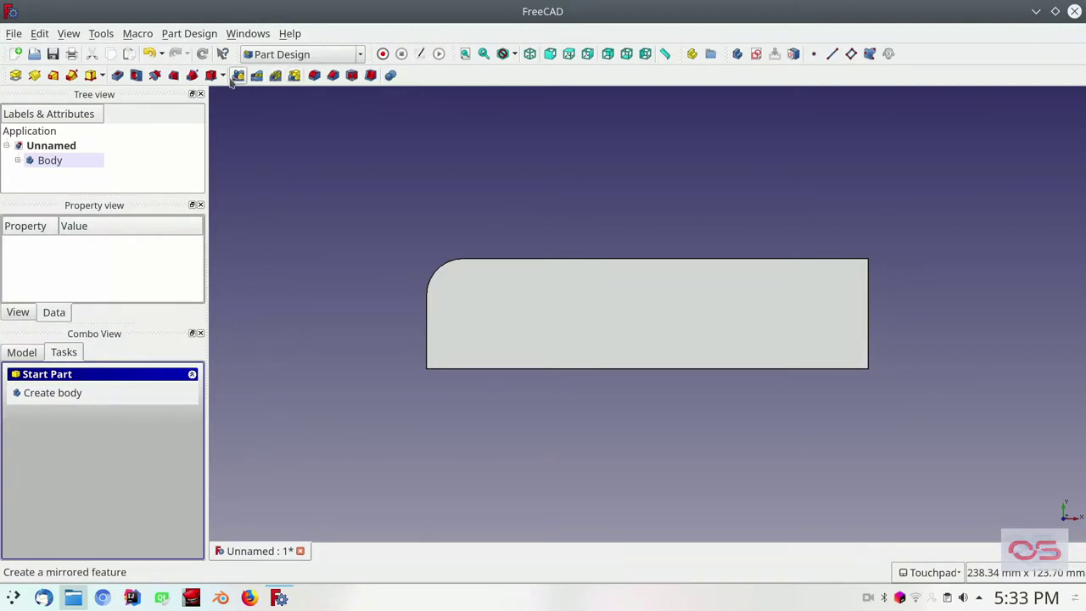
Step: Cancel the unfinished pocket edit and select the Pocket feature in the Body
left_click(295, 76)
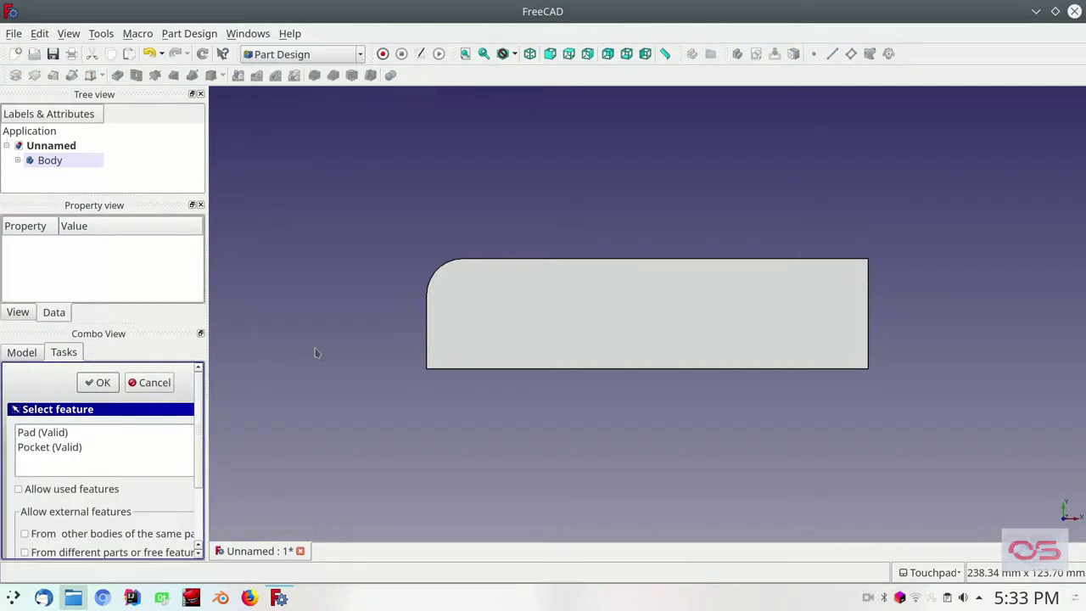
left_click(63, 447)
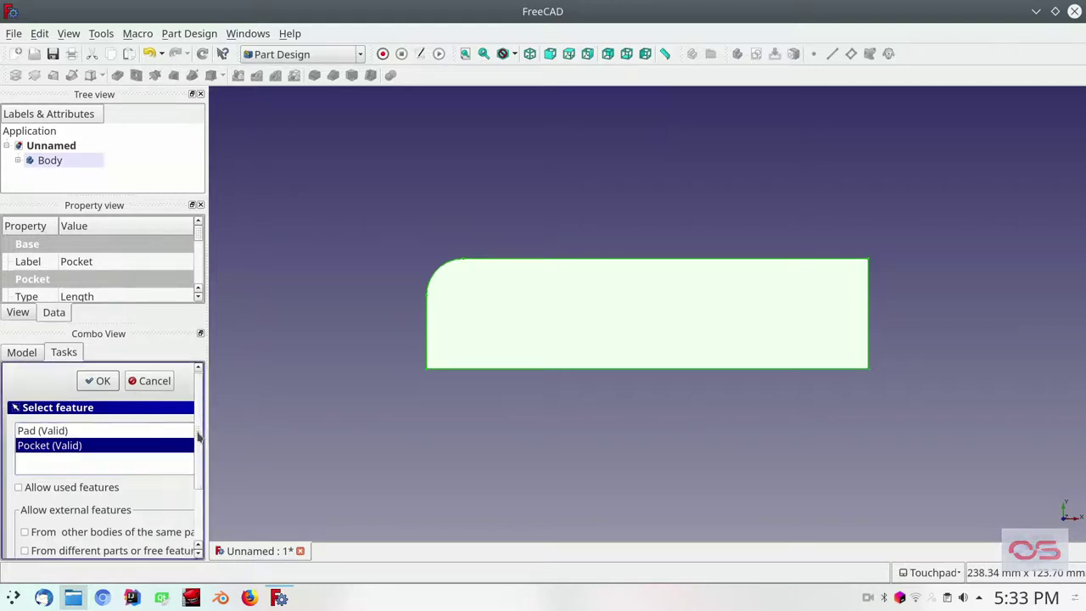
left_click_drag(196, 435, 197, 499)
scroll(182, 442, "up", 2)
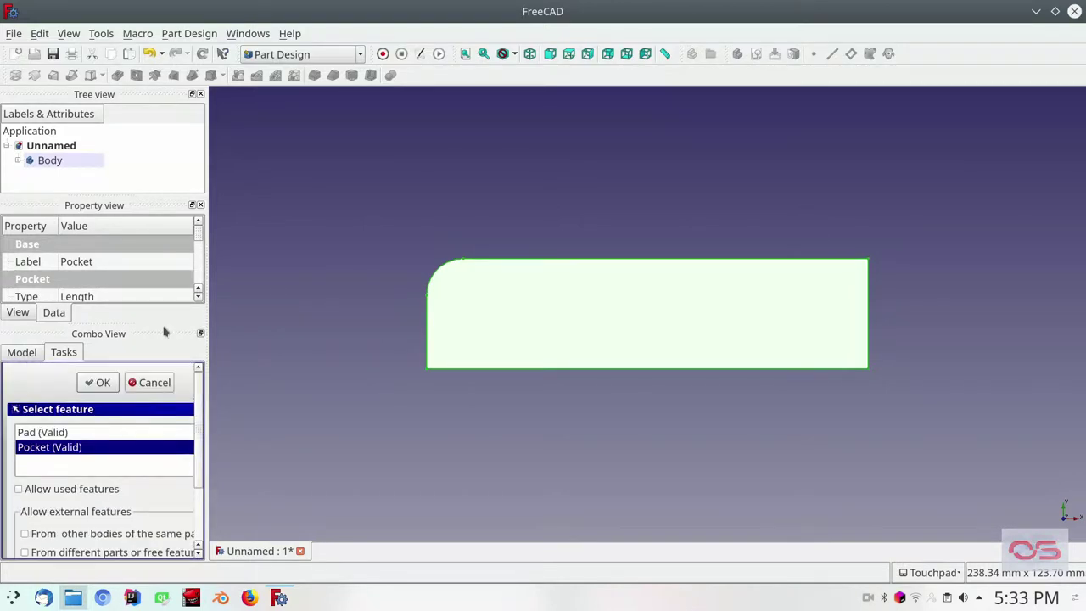
left_click(150, 381)
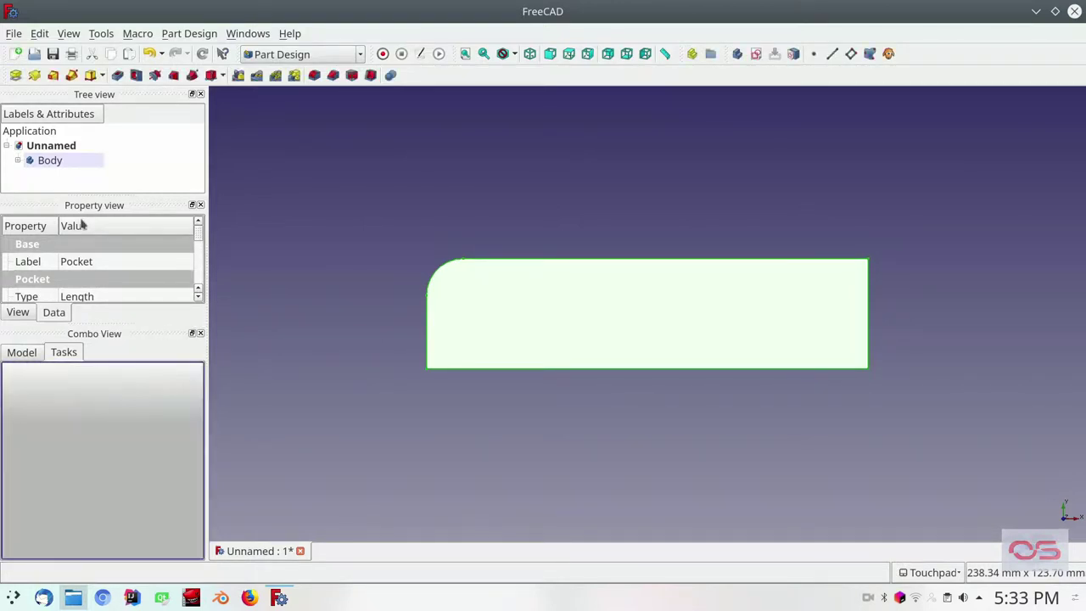
left_click(17, 160)
scroll(122, 170, "down", 1)
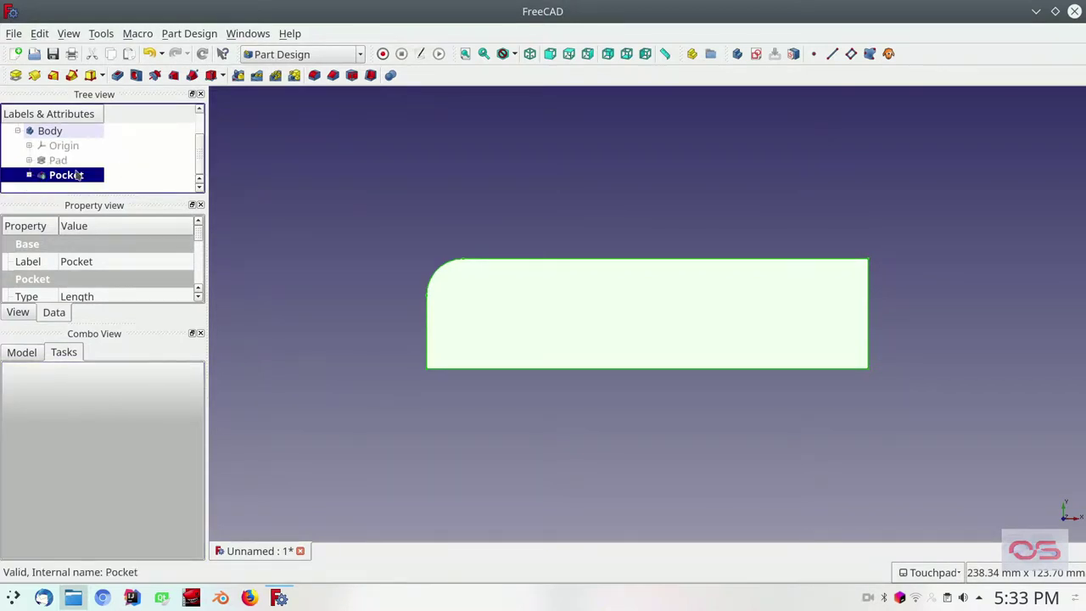
key("Up")
key("Down")
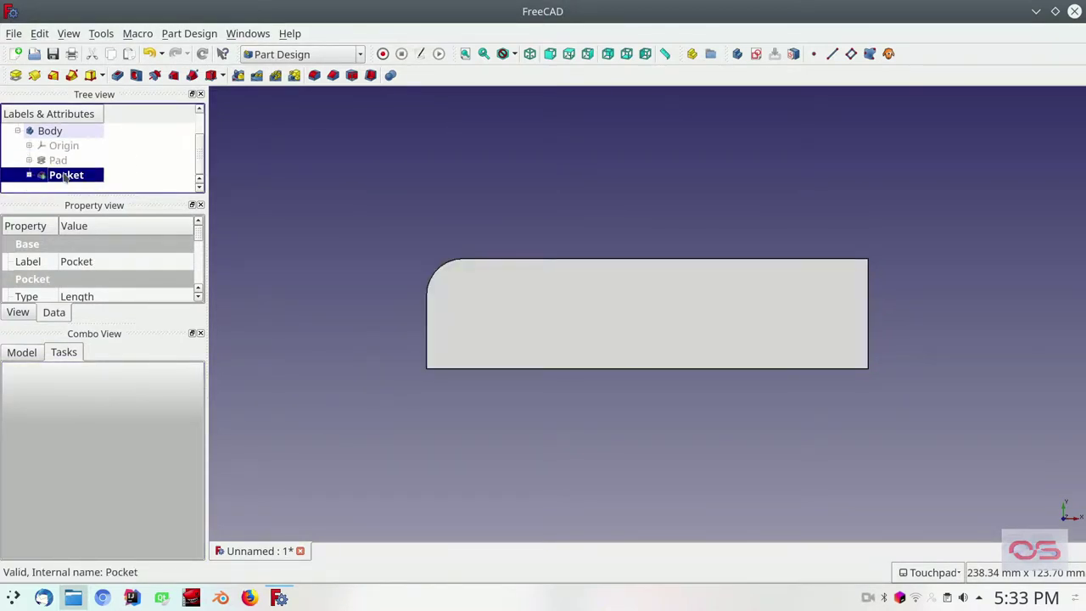
Step: Create a MultiTransform of the pocket with two Mirrored transformations
left_click(294, 75)
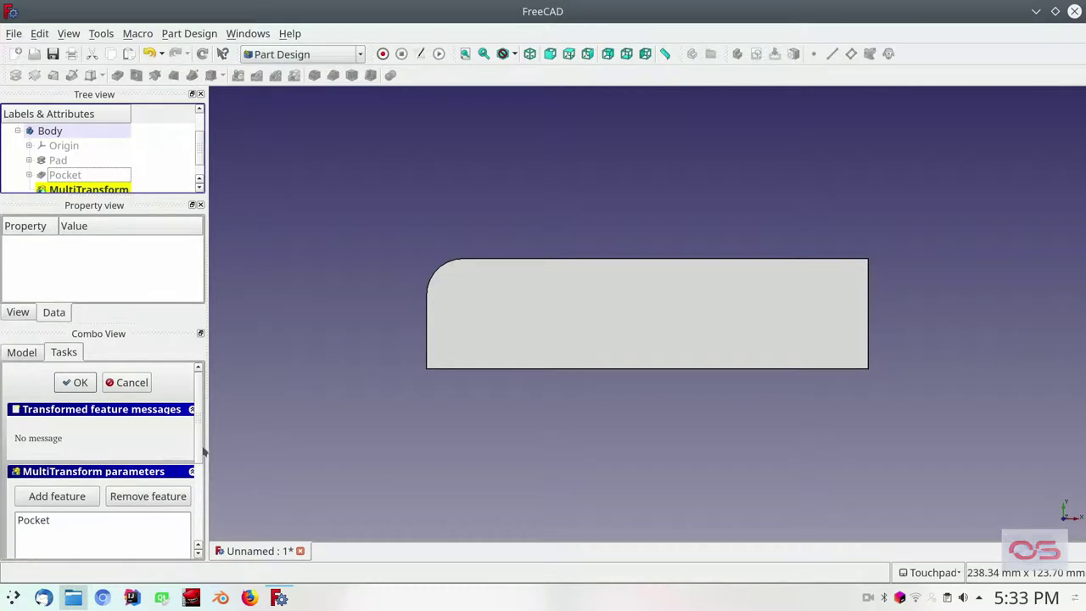
scroll(140, 500, "down", 3)
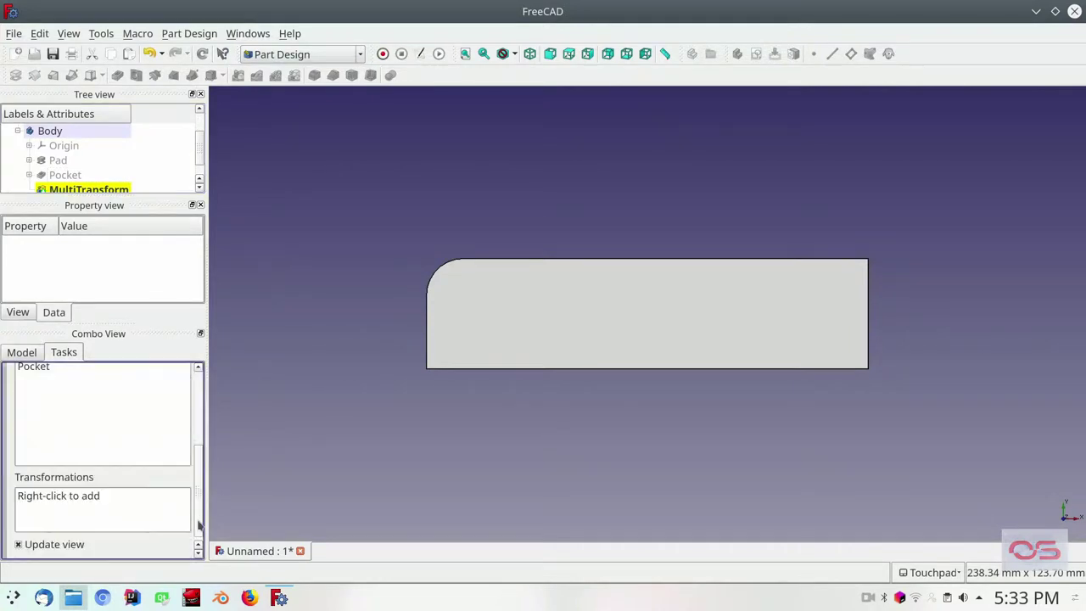
right_click(133, 508)
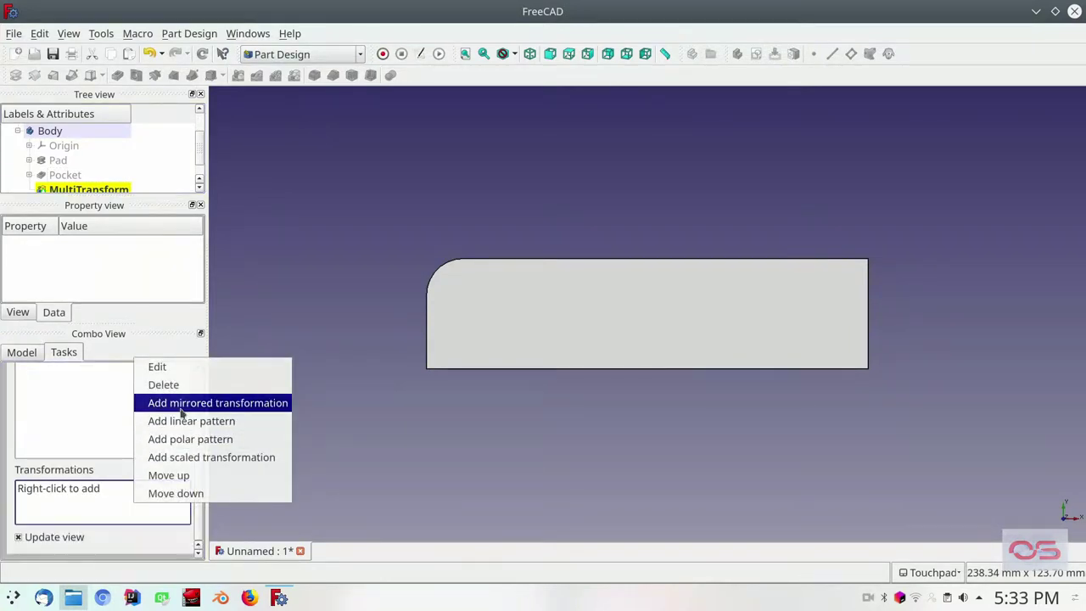
left_click(180, 406)
right_click(127, 507)
left_click(187, 404)
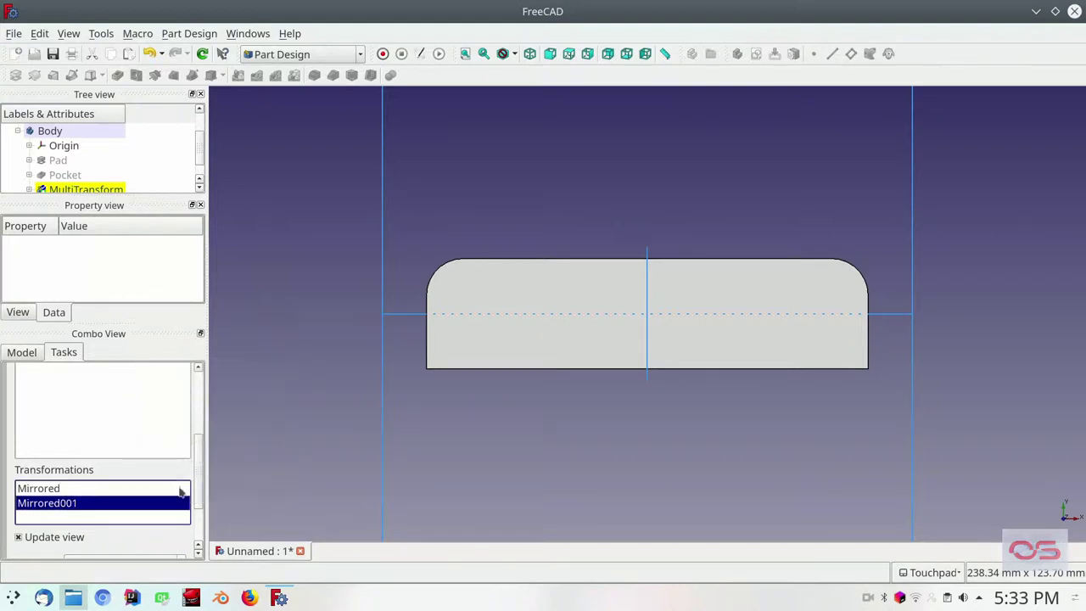
Step: Set the second mirror to the Horizontal sketch axis and confirm it
scroll(200, 484, "down", 2)
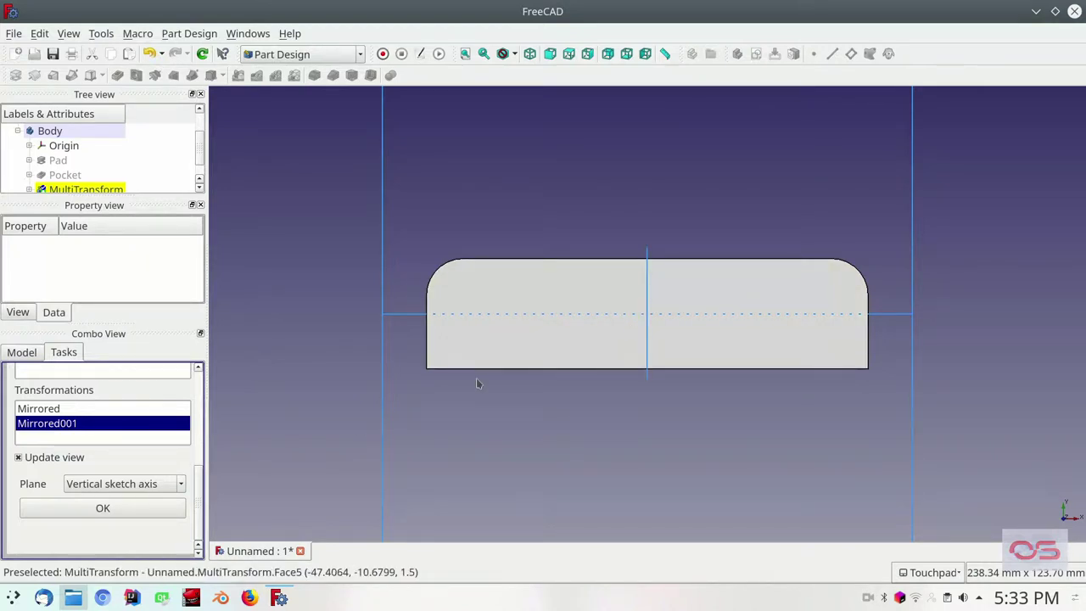
left_click(76, 412)
left_click(76, 423)
left_click(128, 485)
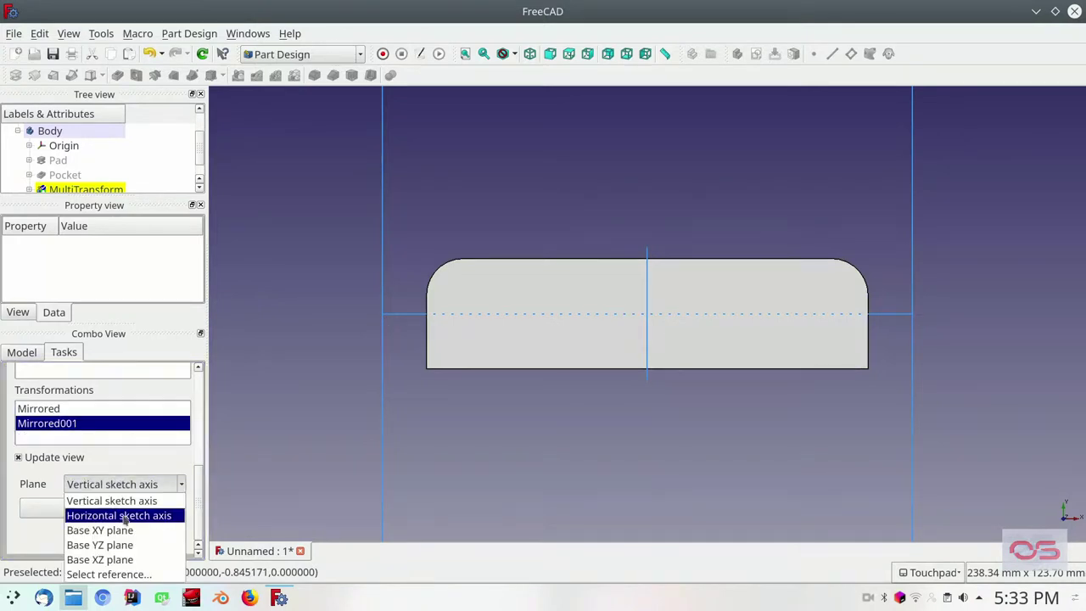
left_click(124, 516)
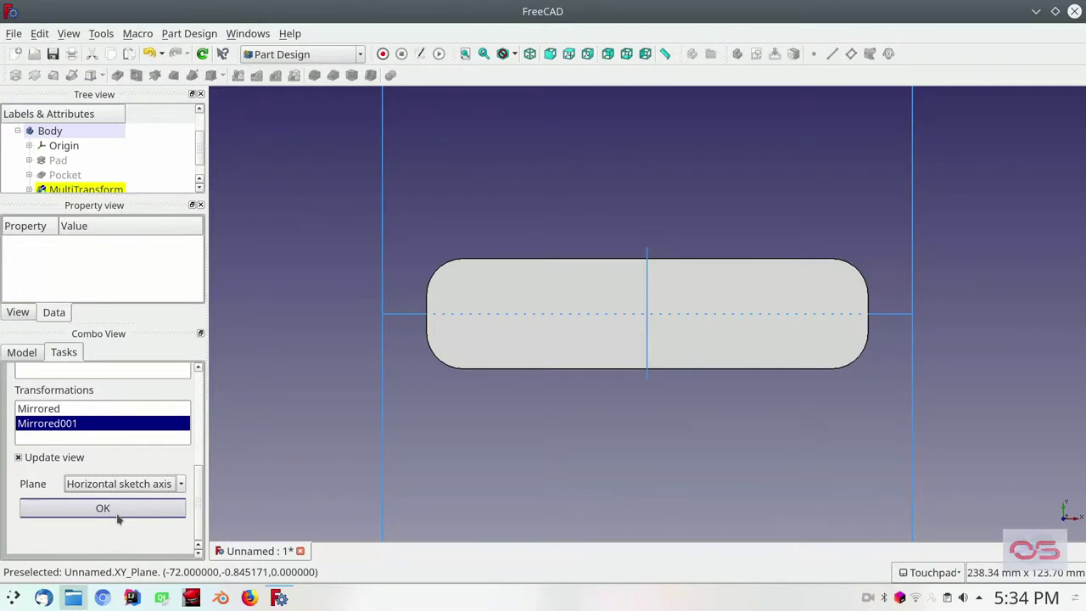
left_click(103, 508)
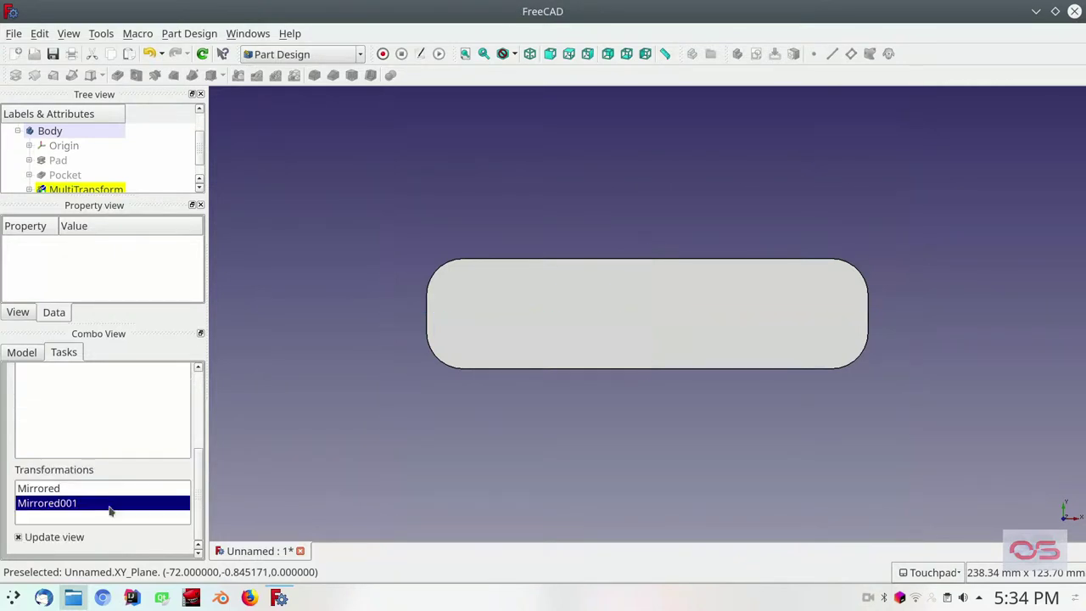
scroll(642, 332, "up", 2)
scroll(589, 359, "down", 2)
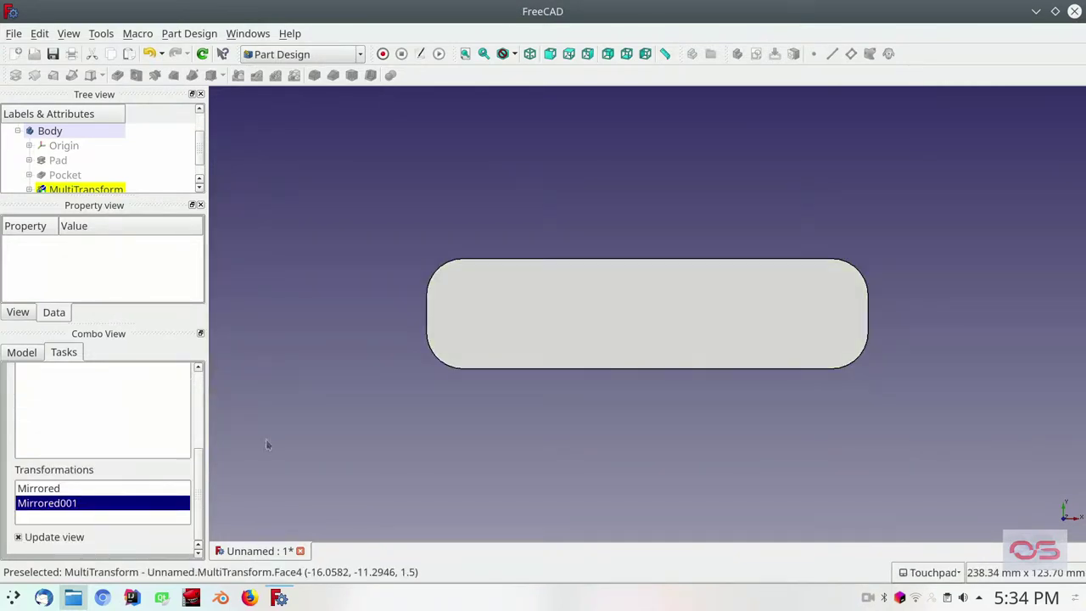
scroll(179, 403, "up", 5)
Step: Finish the MultiTransform and save the document over Magnet.fcstd
left_click(75, 384)
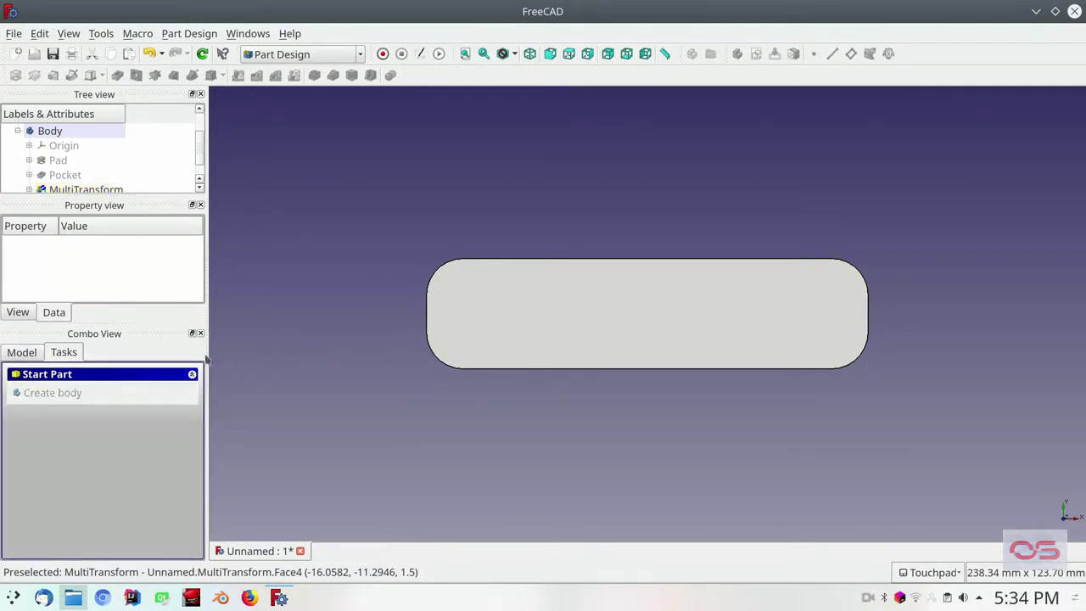
scroll(200, 138, "up", 2)
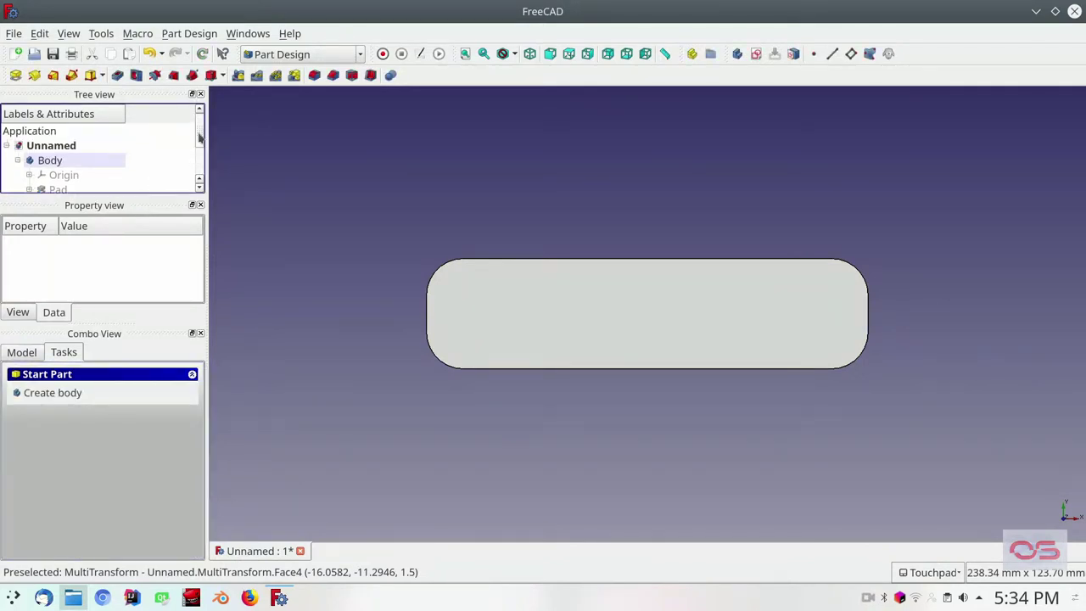
left_click(52, 53)
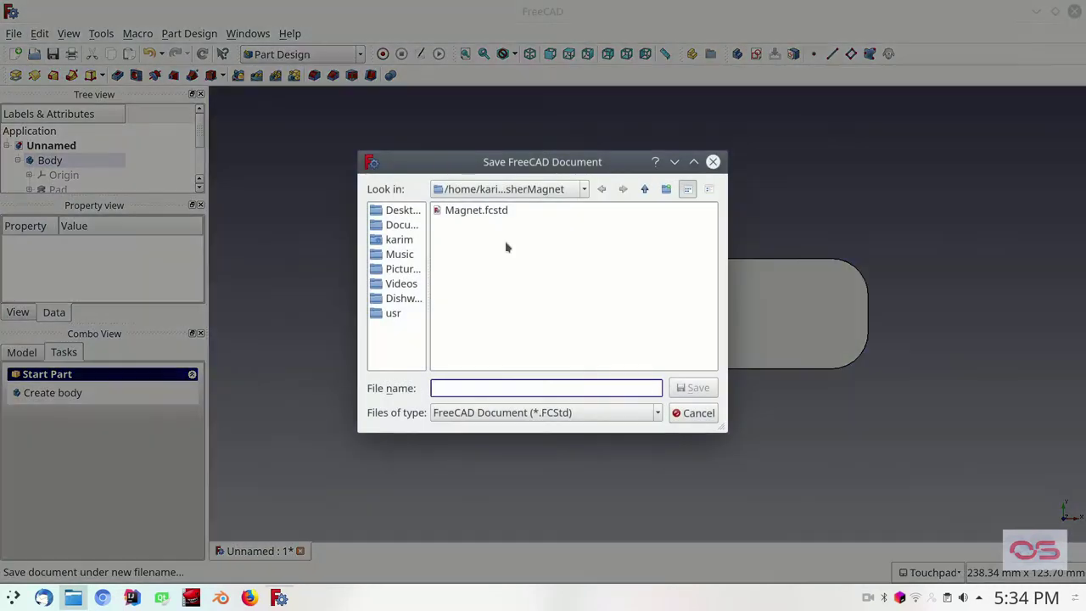
left_click(475, 209)
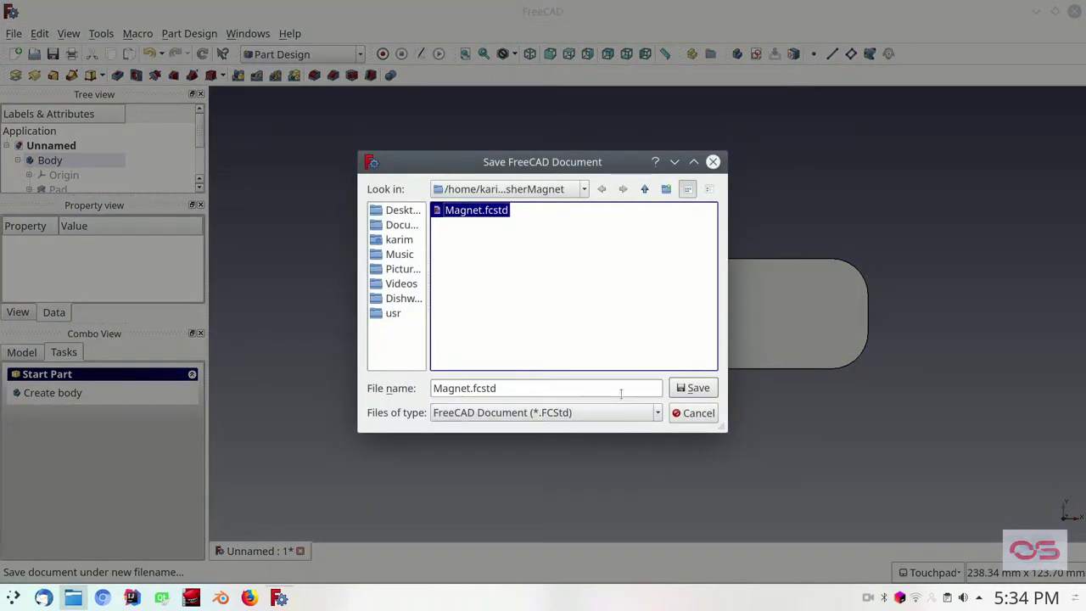
left_click(694, 389)
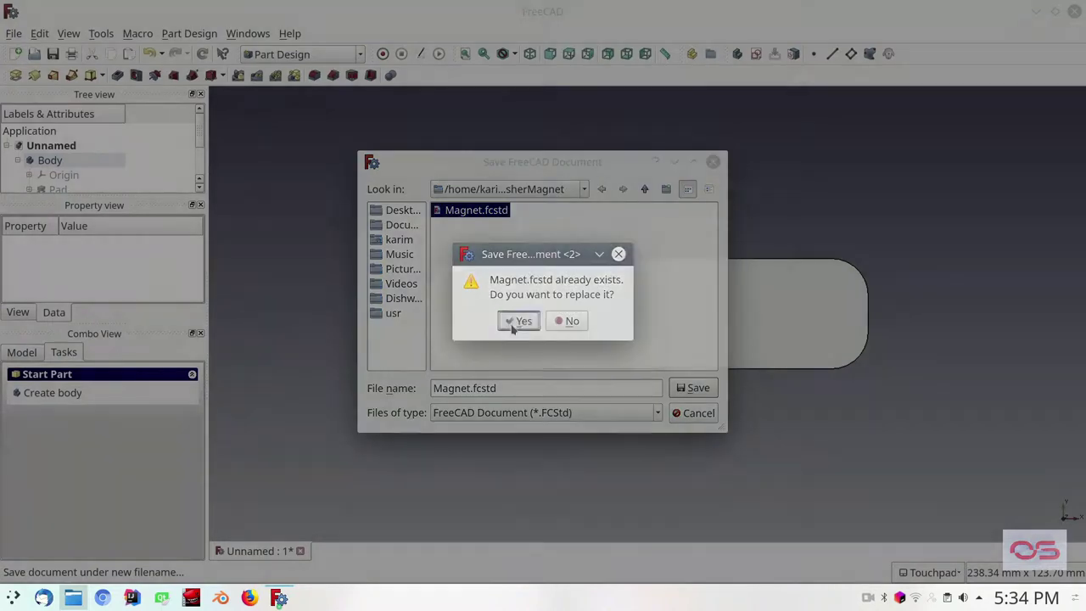
left_click(518, 321)
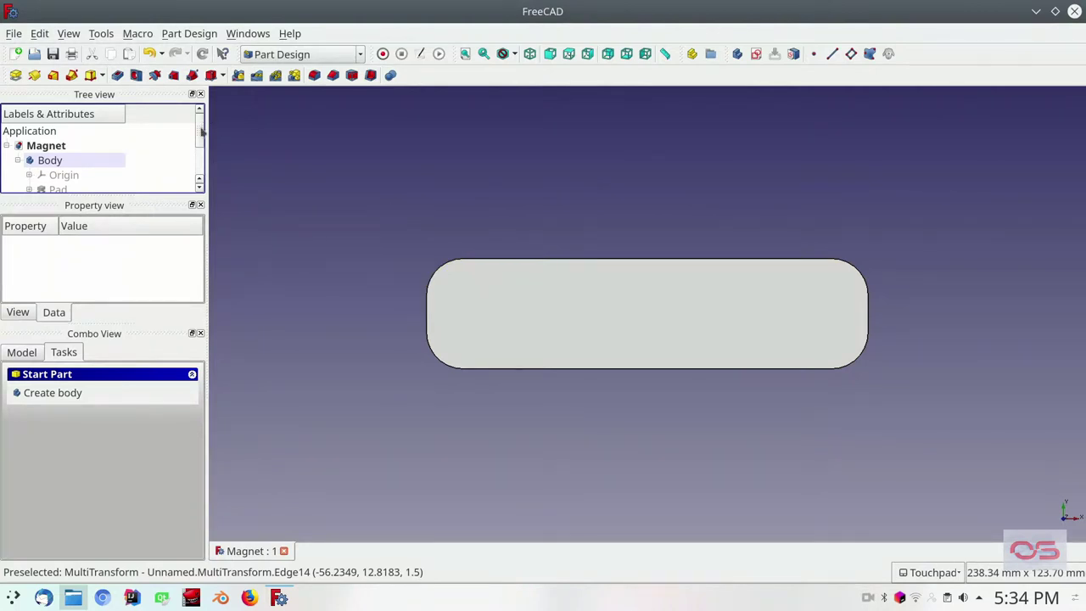
Step: Select the MultiTransform feature and view the part from the bottom
scroll(202, 140, "down", 2)
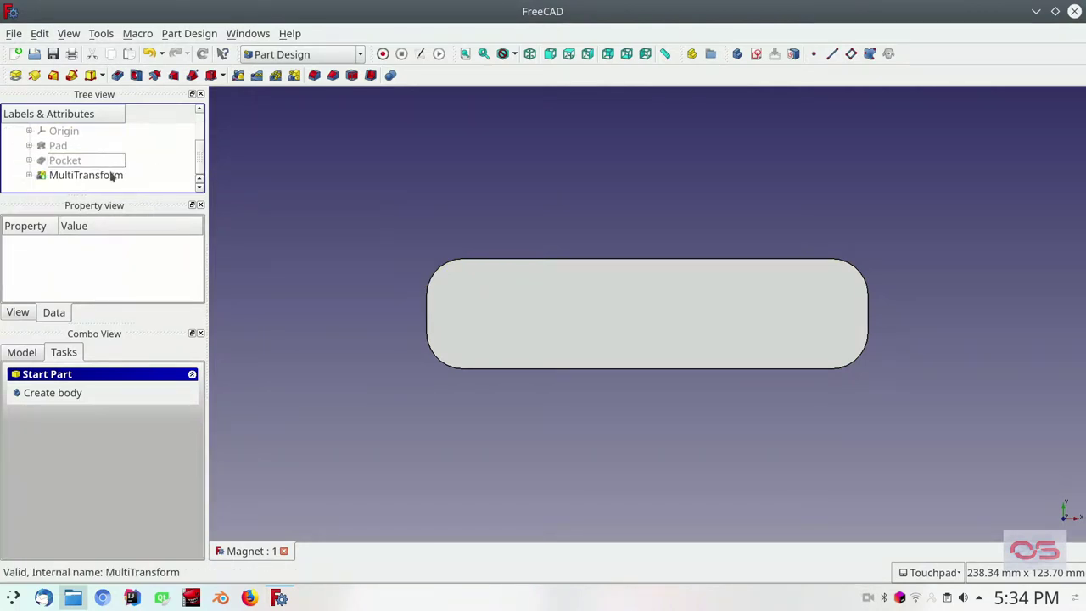
left_click(108, 175)
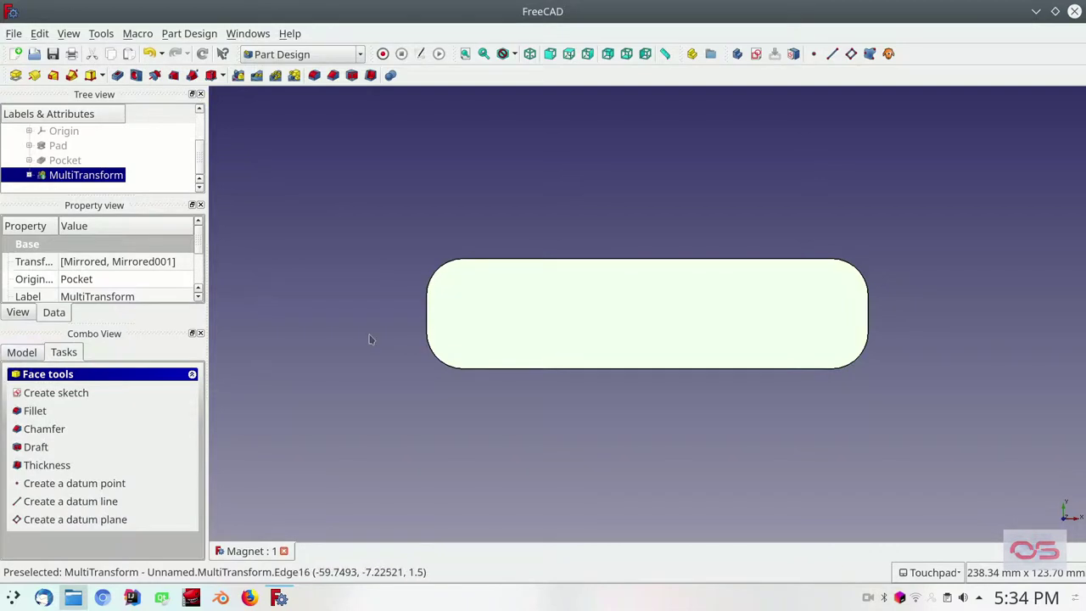
left_click(626, 53)
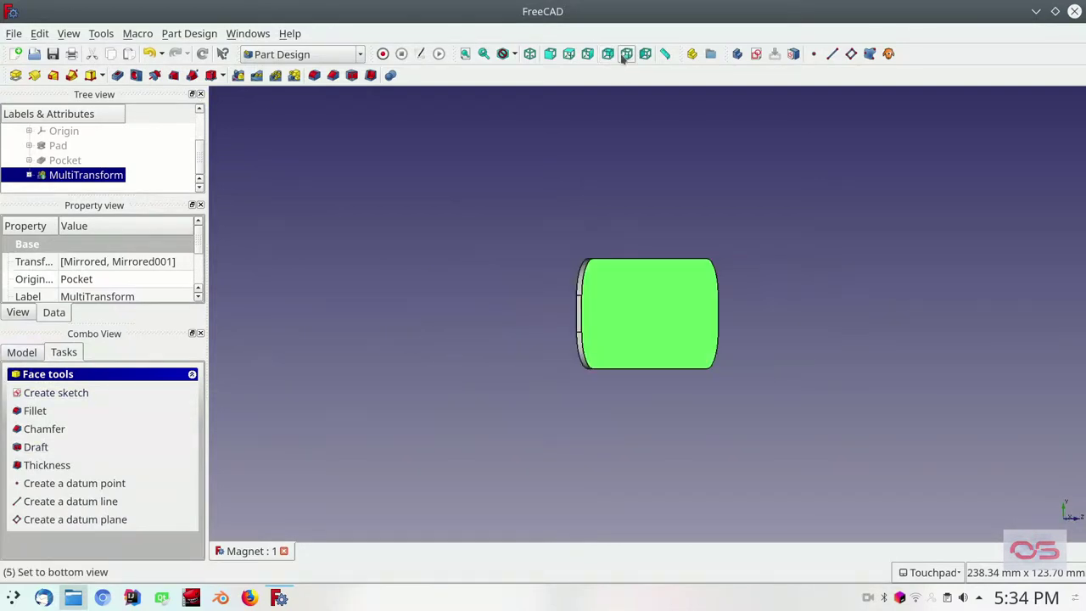
Step: Sketch on the plate's flat face and draw two circles on the horizontal axis near each end
left_click(582, 340)
left_click(74, 392)
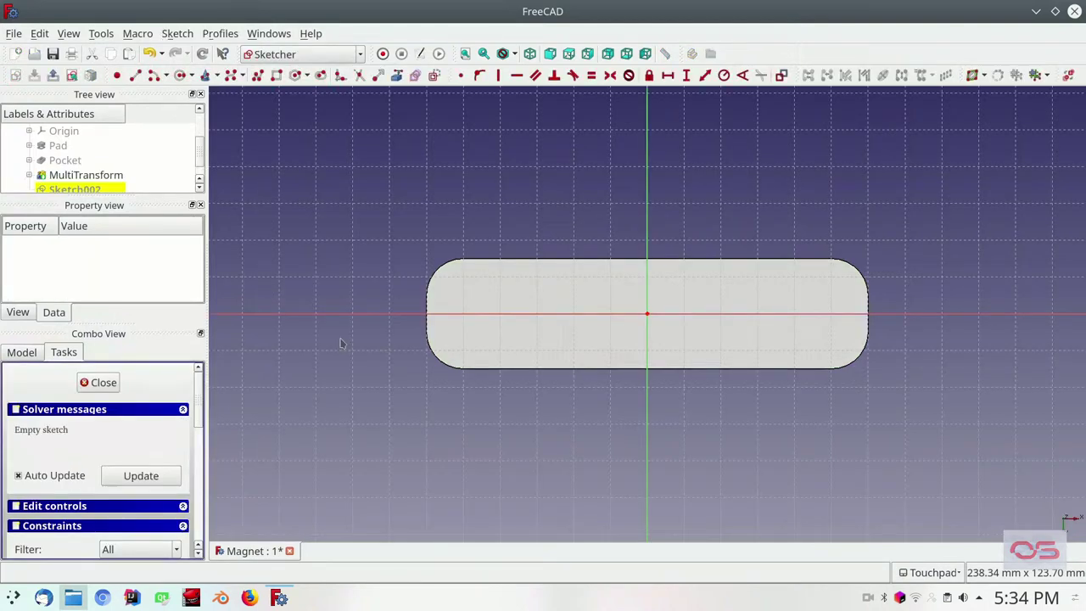
scroll(678, 336, "up", 2)
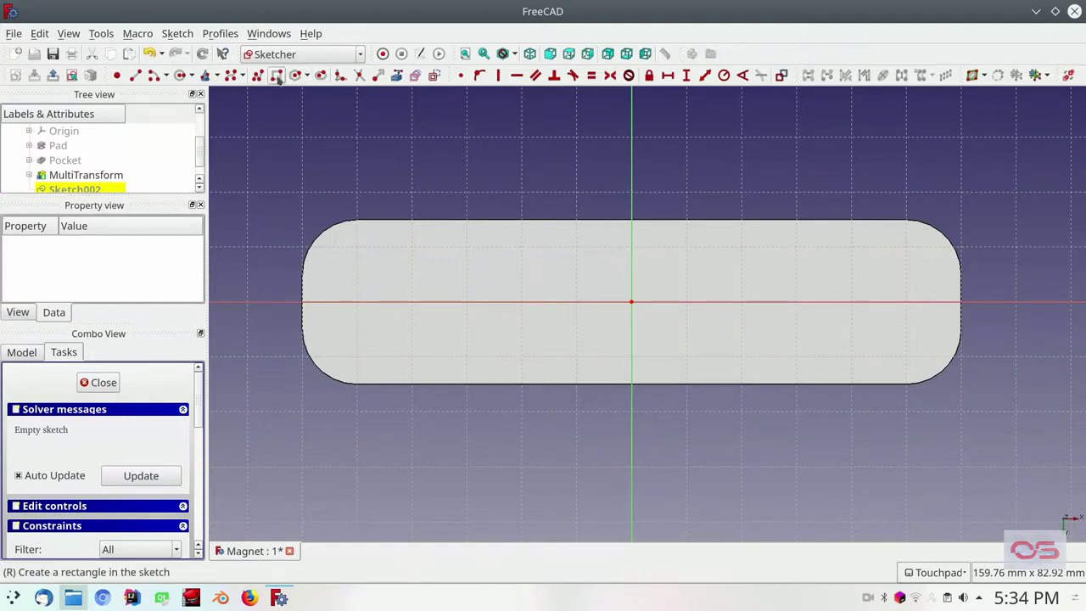
left_click(179, 75)
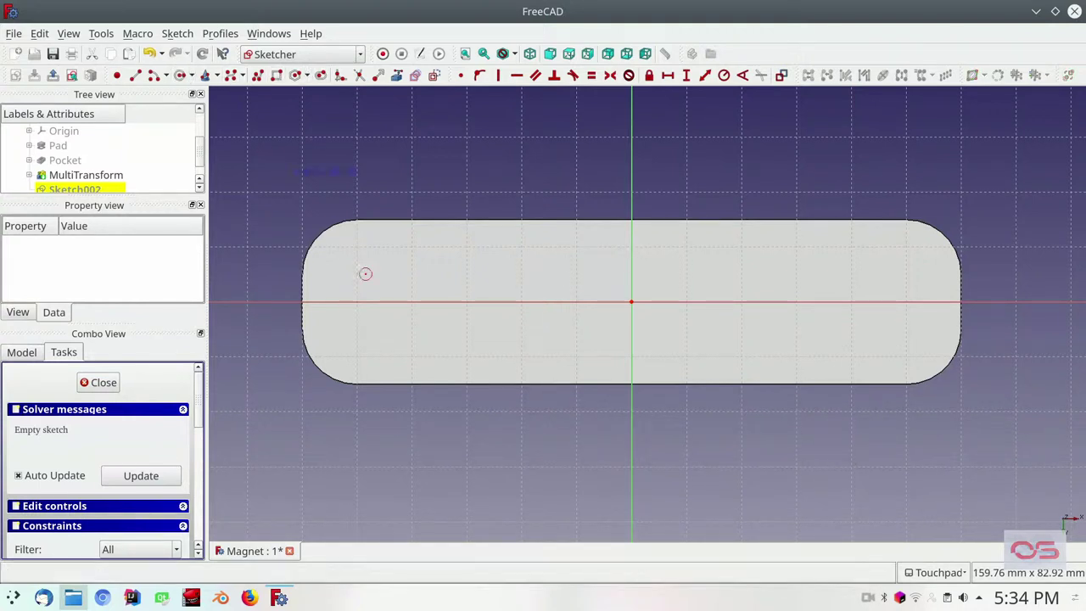
left_click(394, 307)
left_click(415, 316)
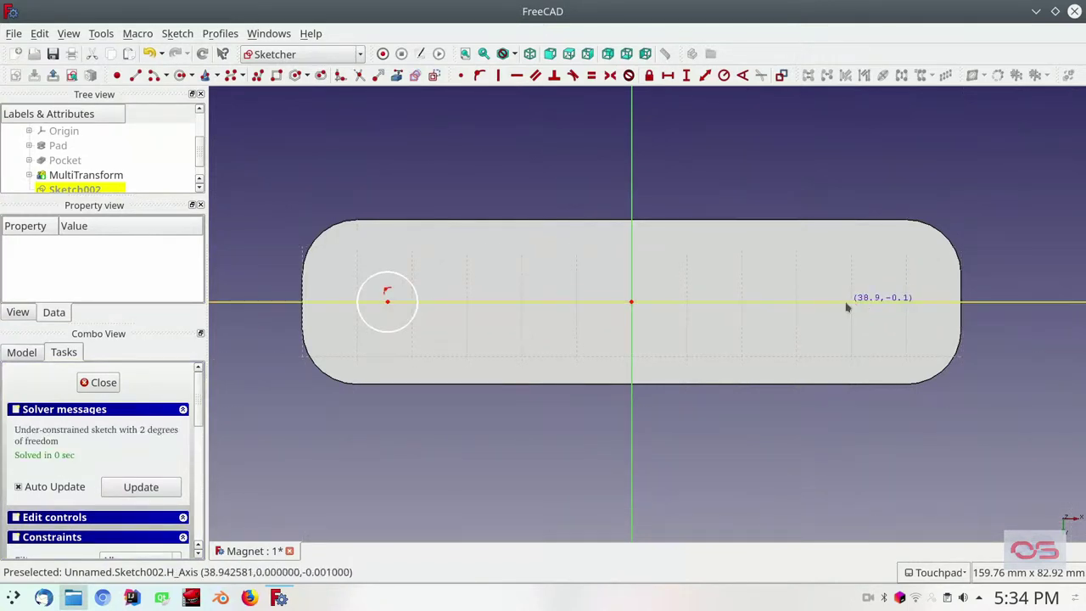
left_click(851, 308)
left_click(877, 320)
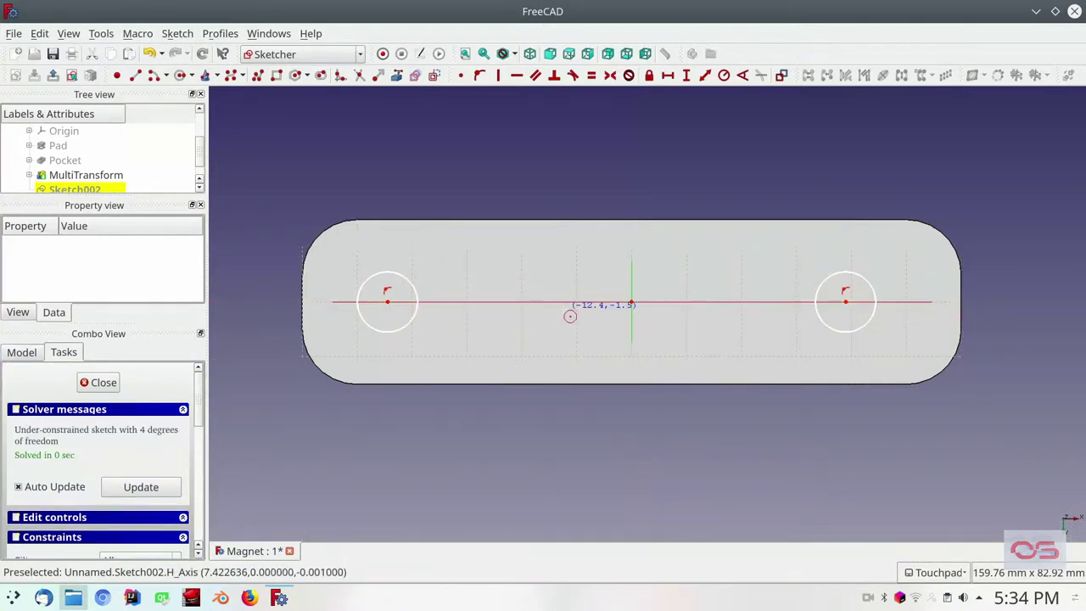
right_click(510, 287)
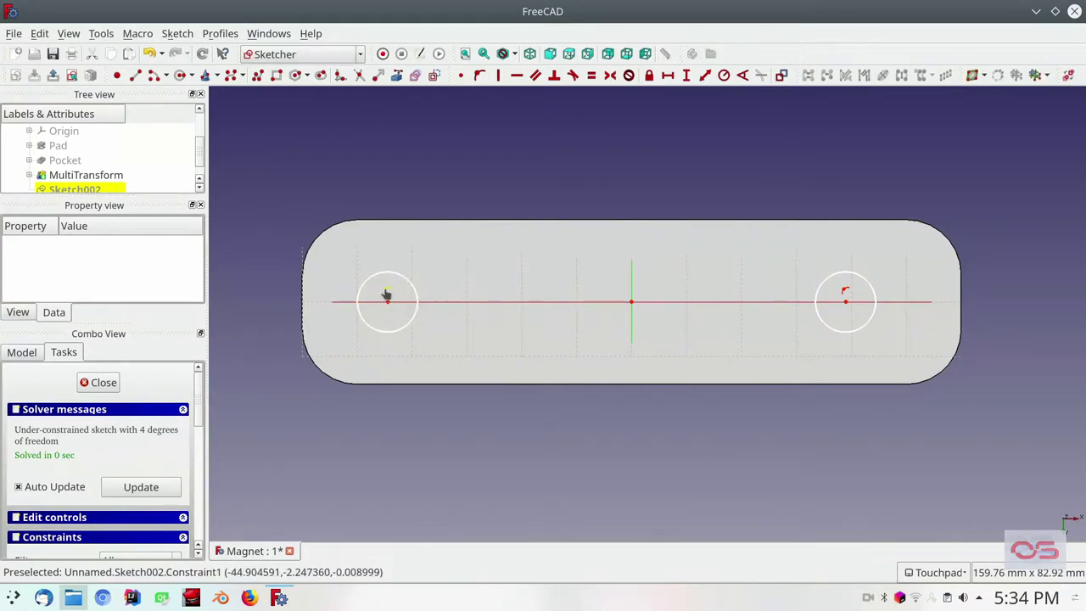
Step: Constrain the left and right circles to equal size
left_click(385, 294)
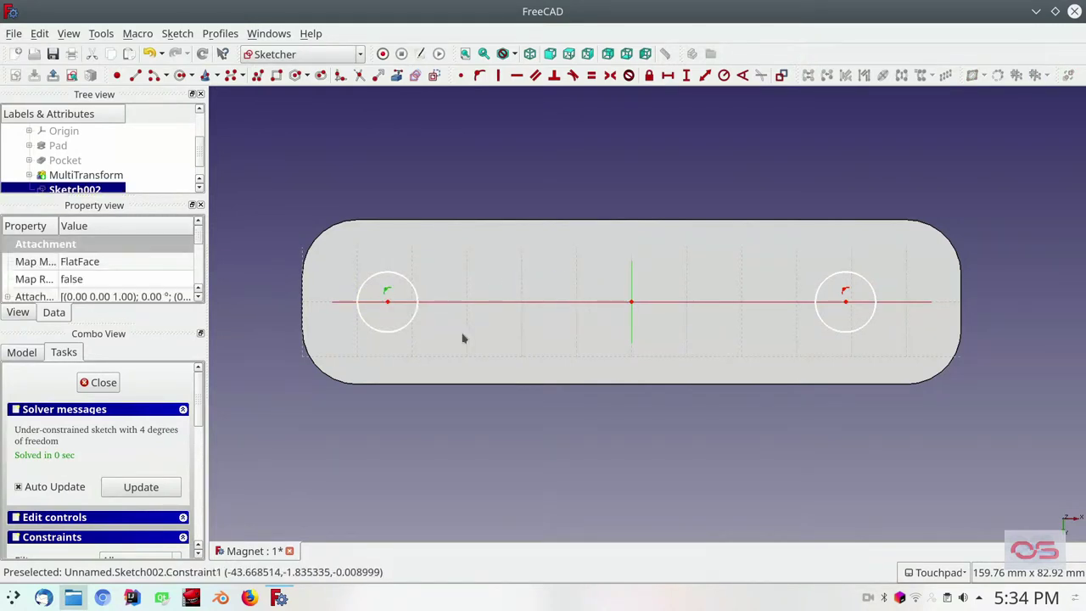
left_click(463, 408)
left_click(405, 282)
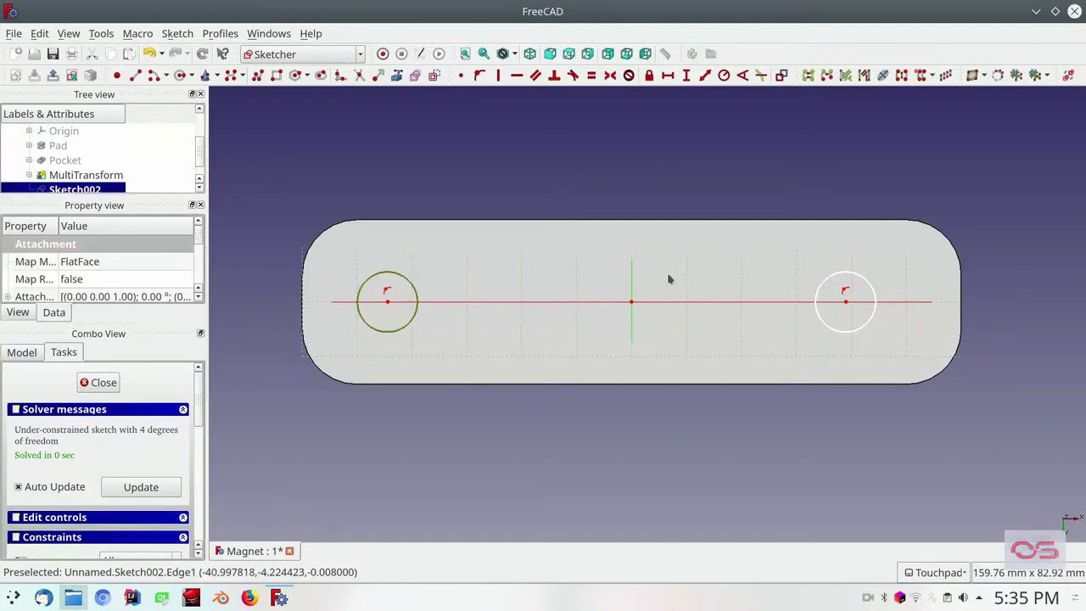
left_click(821, 293)
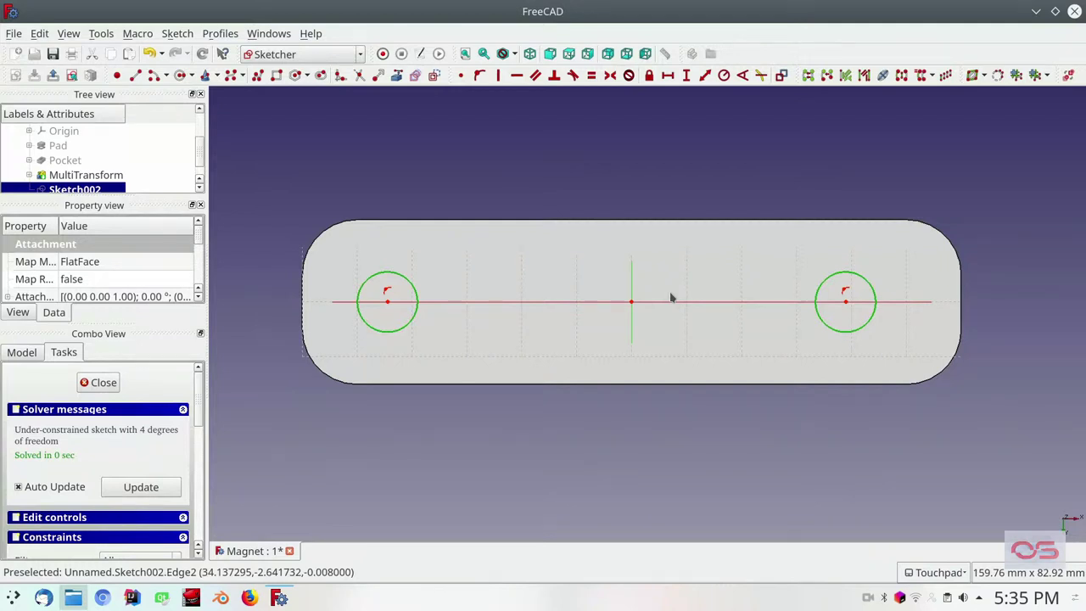
key("e")
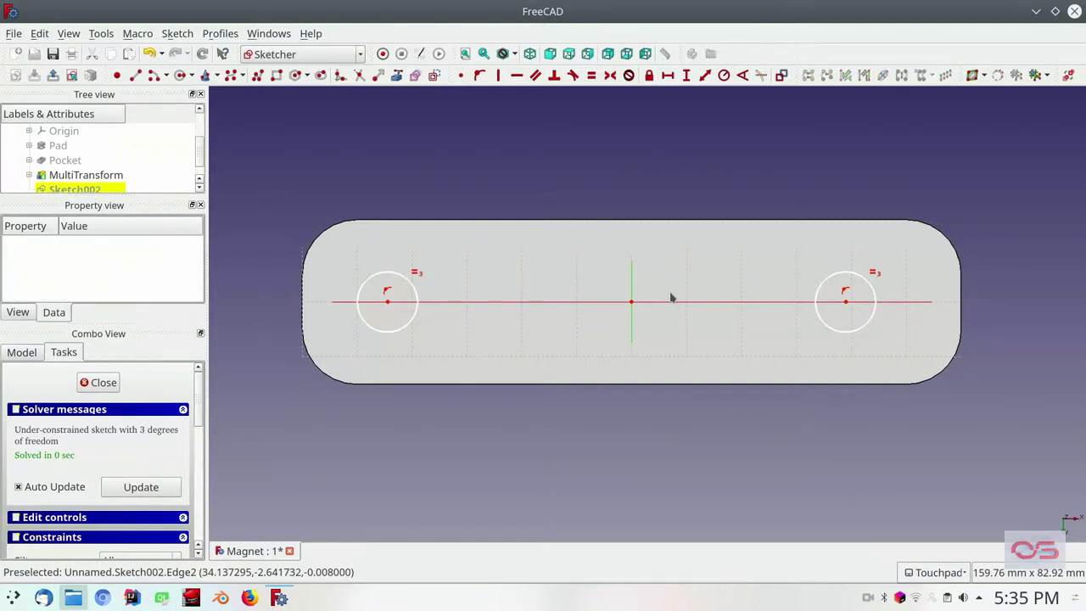
Step: Constrain the left hole circle to a 5.5 mm radius, correcting the entered value
left_click(414, 319)
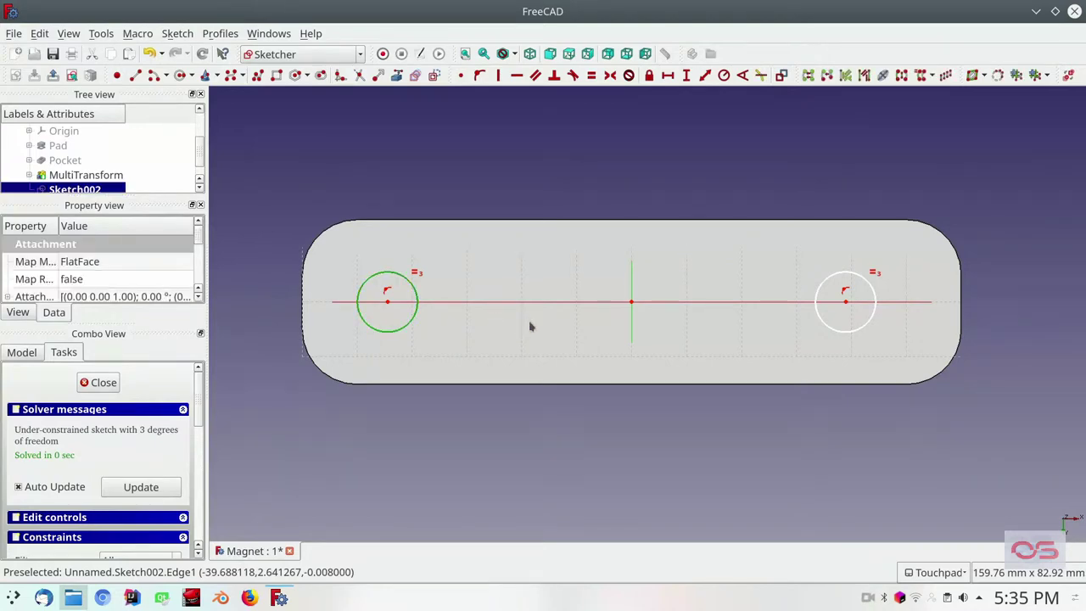
key("shift+r")
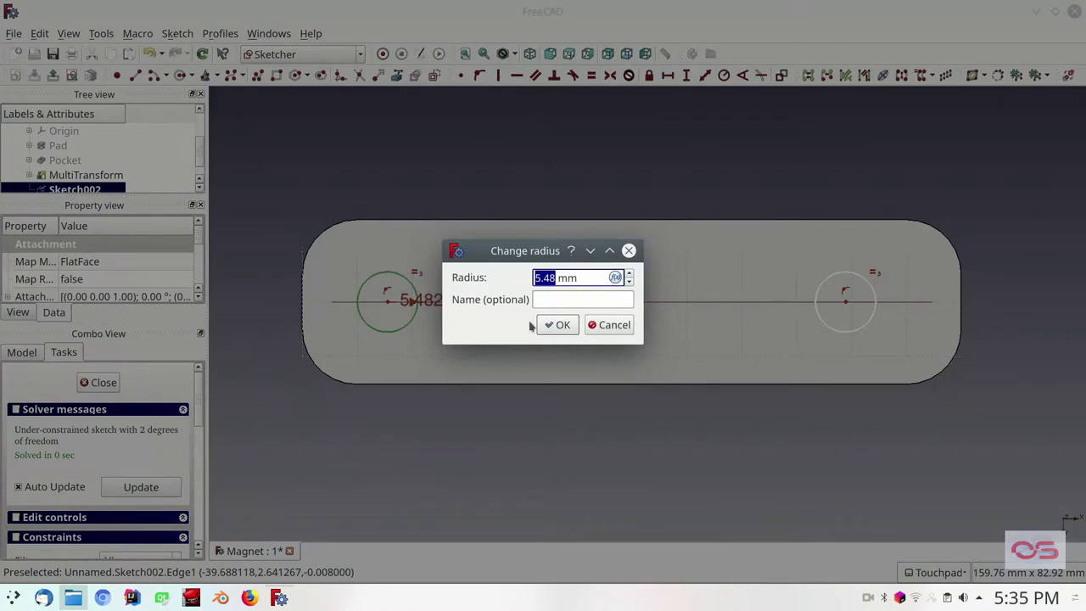
type("5.")
type("5")
key("Return")
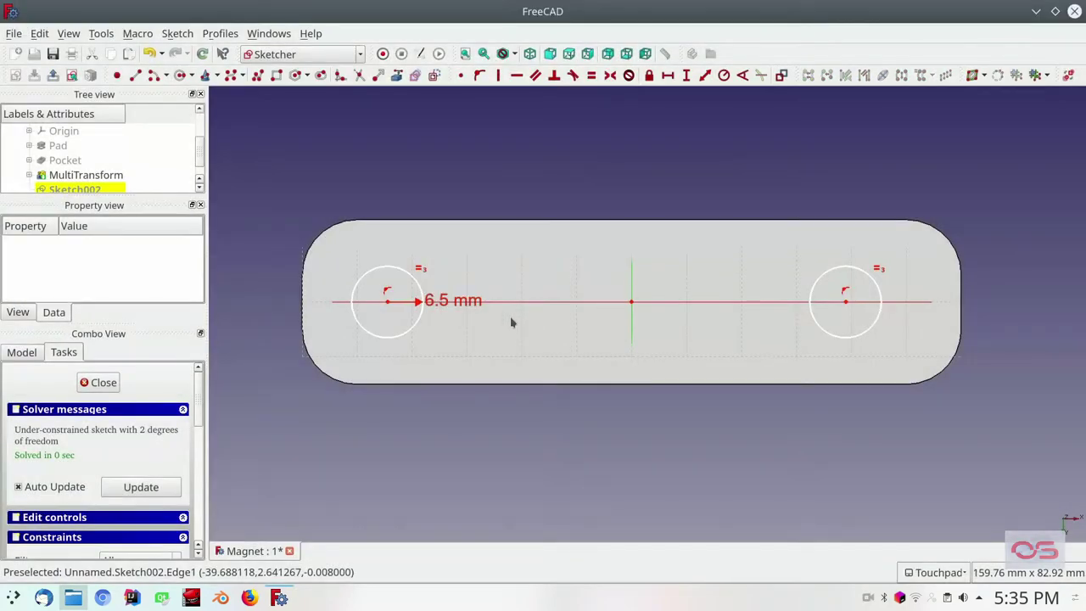
double_click(450, 300)
key("Left")
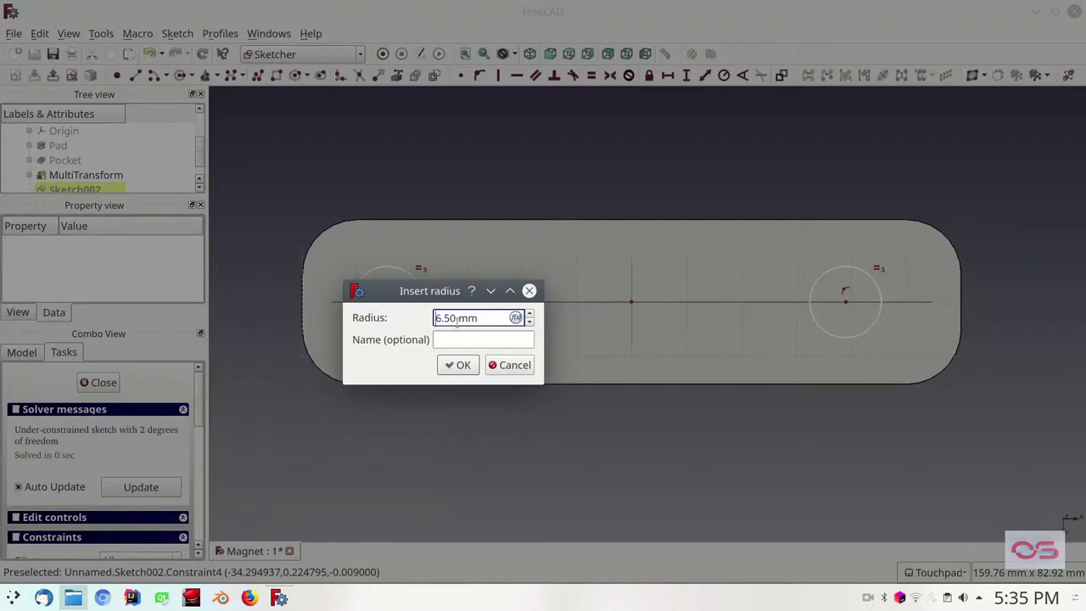
key("shift+Right")
type("5")
key("Return")
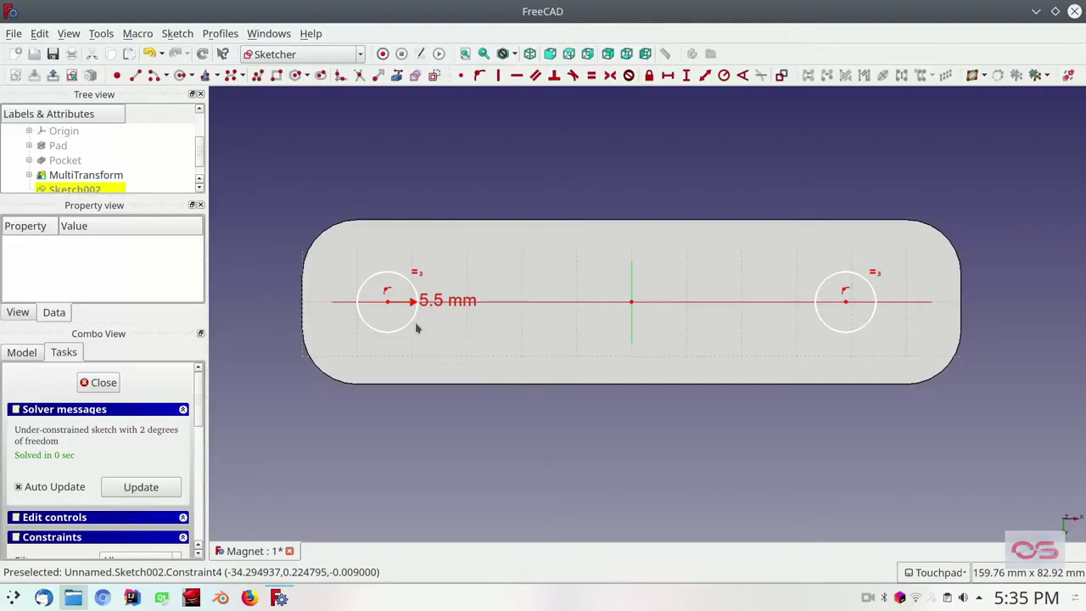
Step: Make the two circle centres symmetric about the vertical axis
left_click_drag(415, 327, 428, 331)
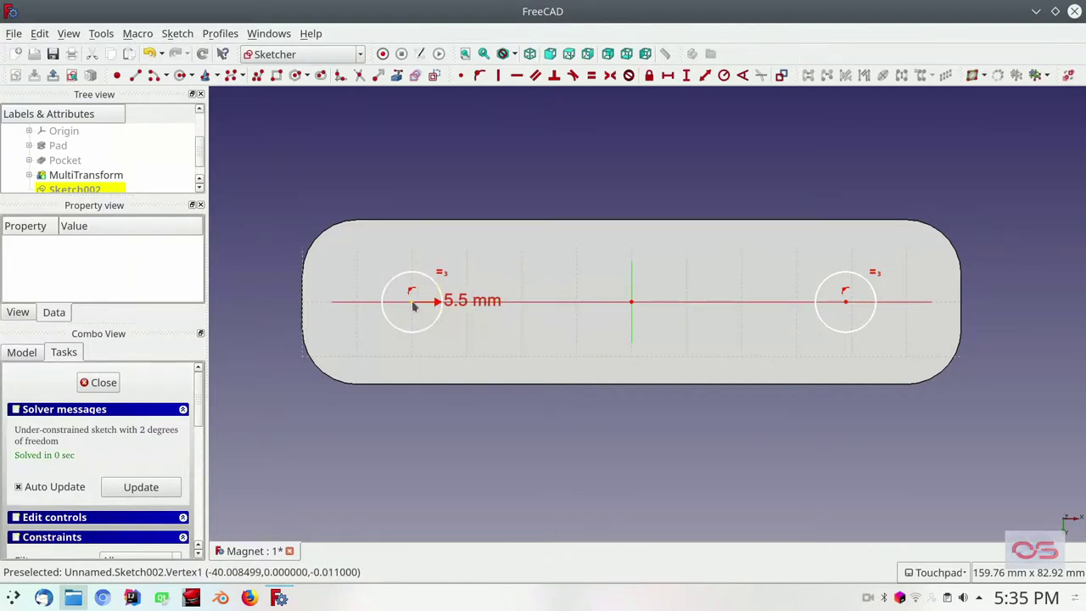
mouse_move(430, 334)
left_mouse_down()
mouse_move(468, 337)
mouse_move(432, 334)
left_mouse_up()
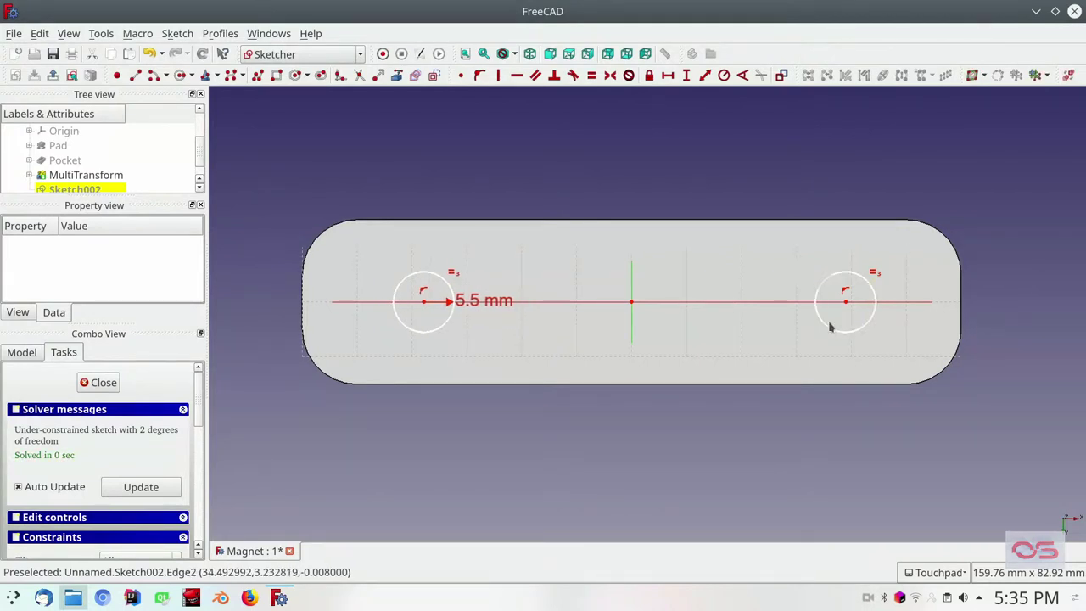
left_click(424, 302)
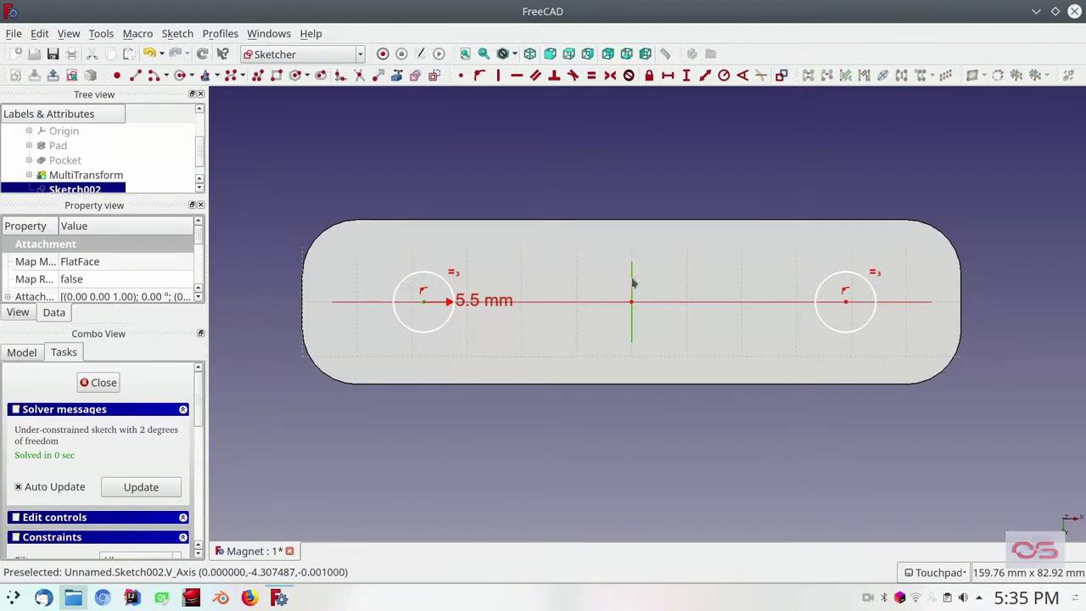
left_click(632, 282)
left_click(846, 307)
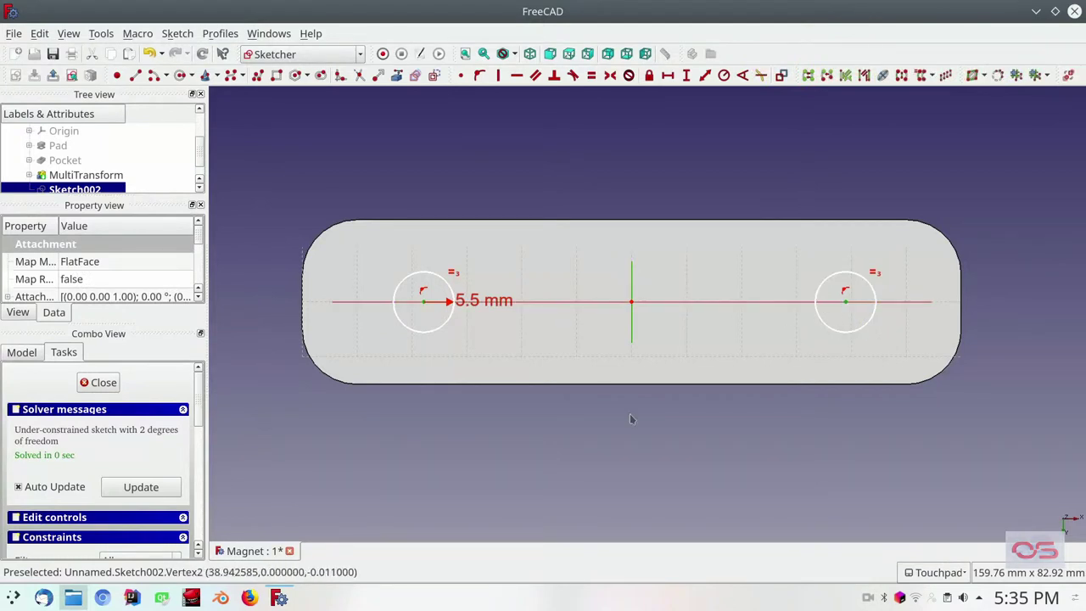
key("s")
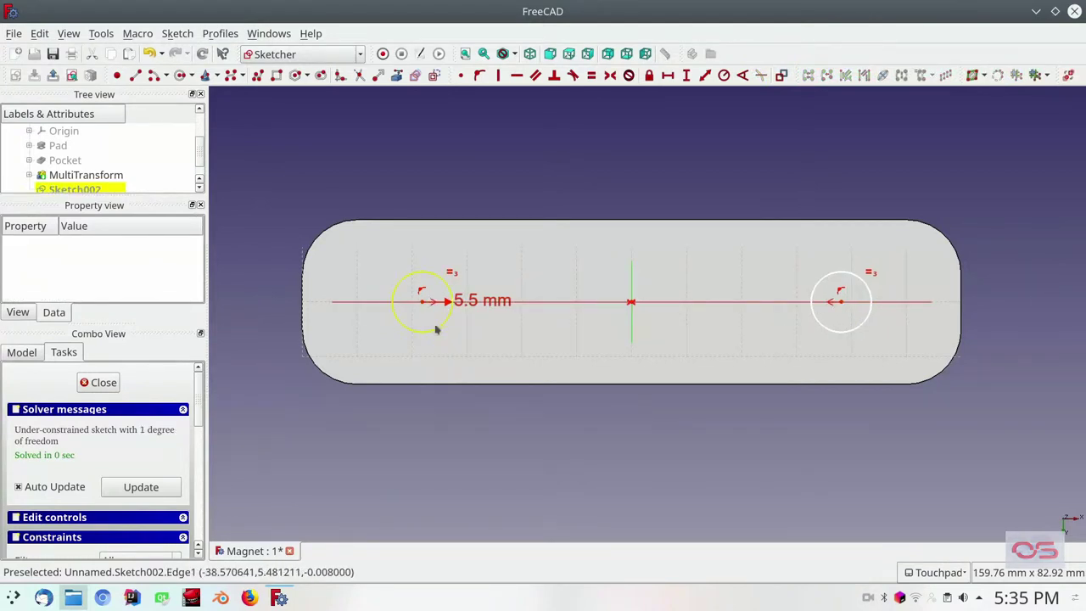
left_click_drag(436, 327, 414, 337)
Step: Set an 80 mm horizontal distance between the two circle centres
left_click(413, 303)
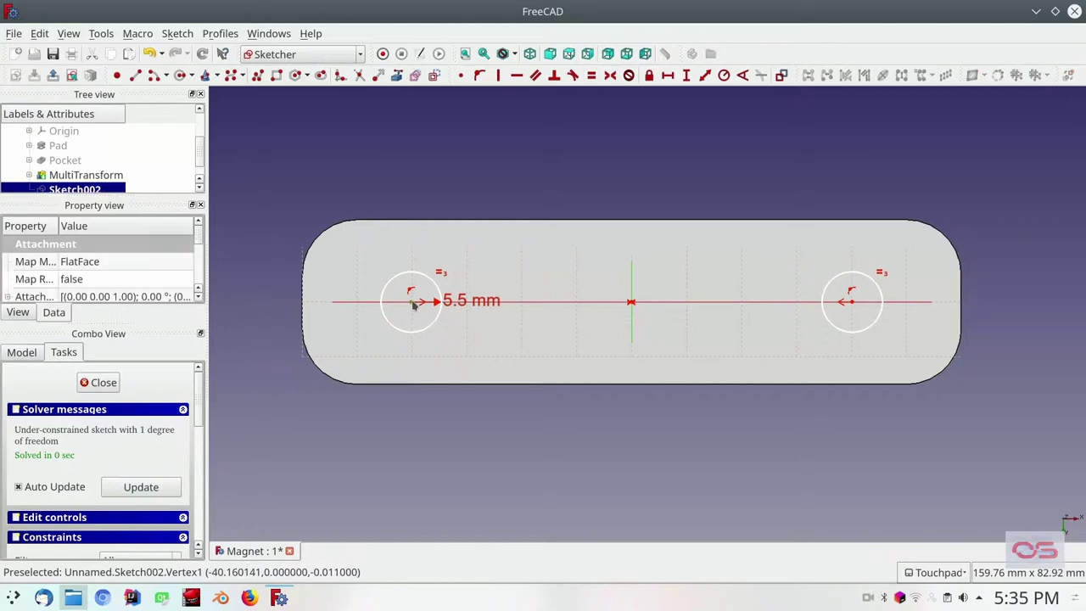
left_click(853, 303)
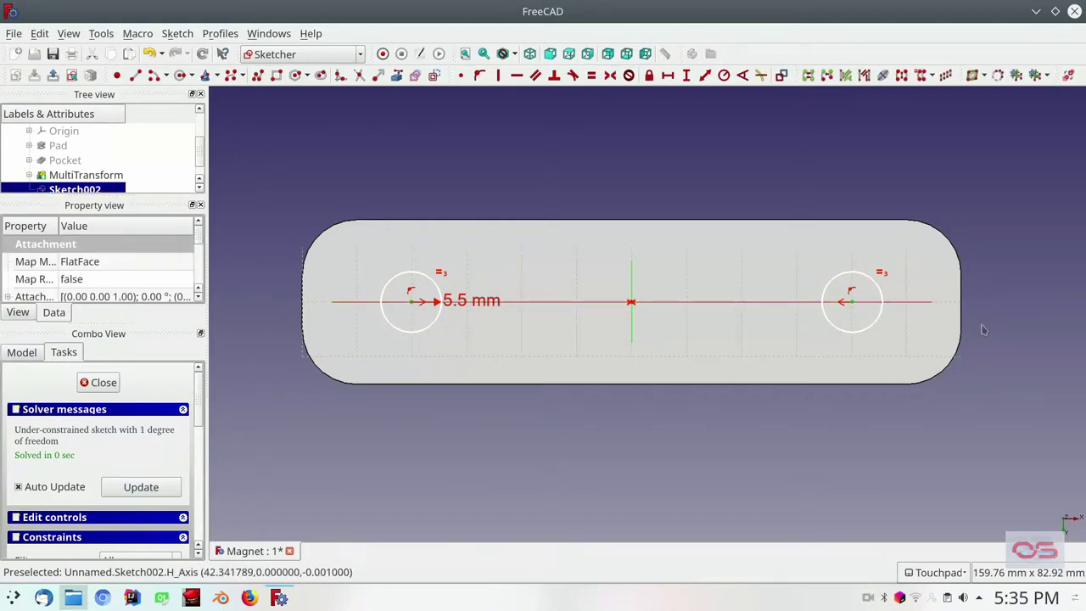
key("shift+h")
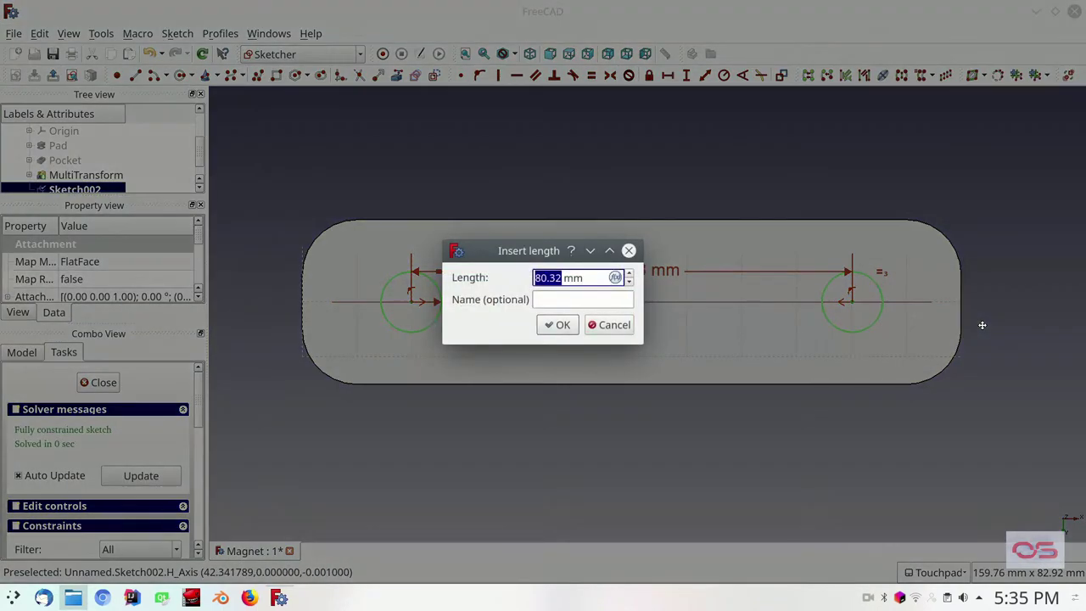
type("80")
key("Return")
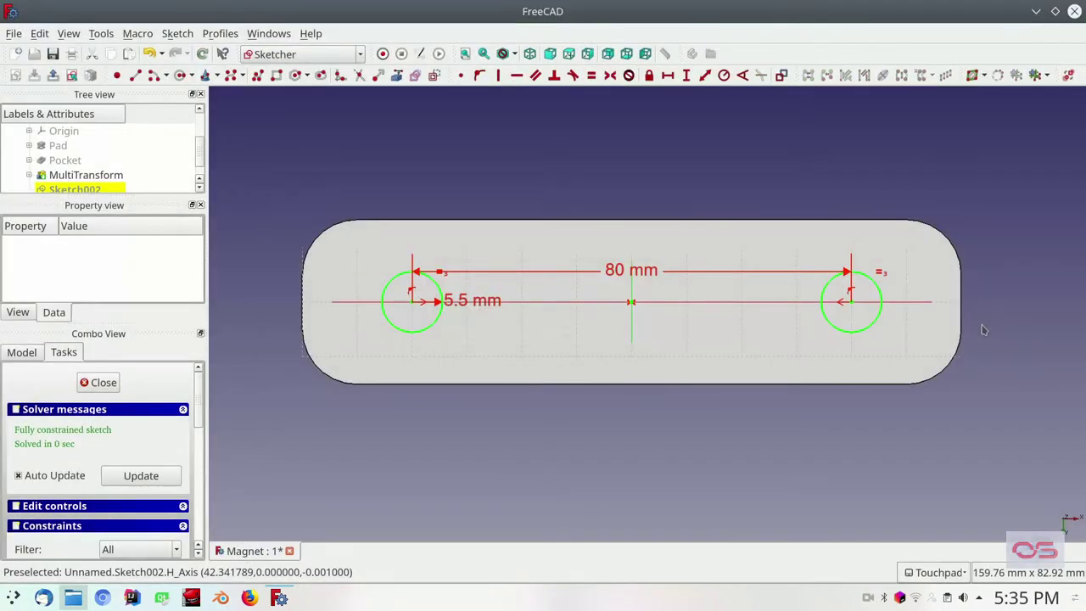
Step: Close the sketch, pocket the circles 1 mm deep, and save
left_click(115, 385)
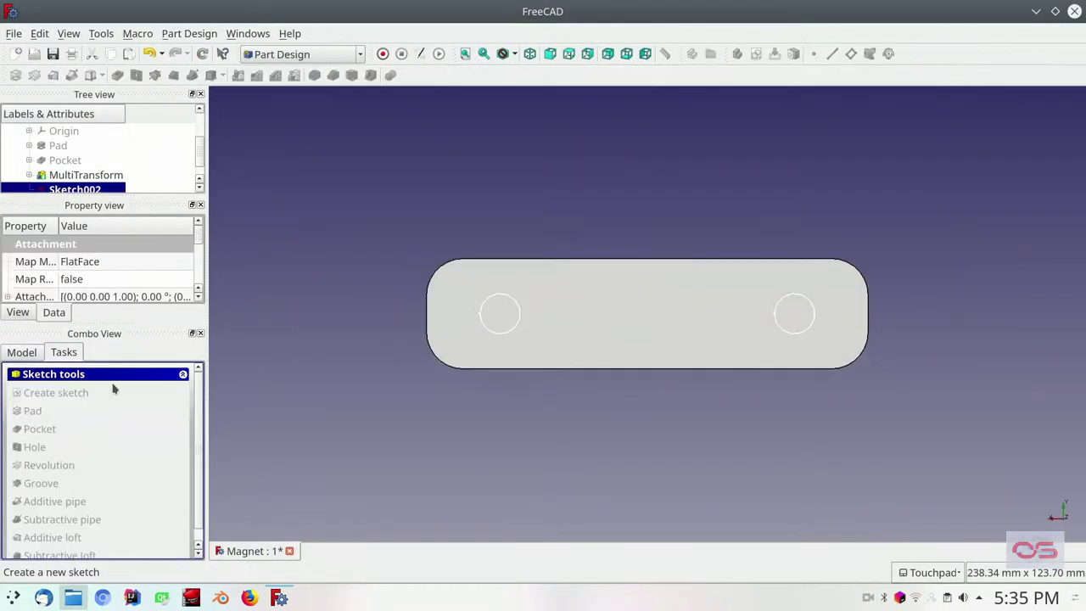
left_click(60, 429)
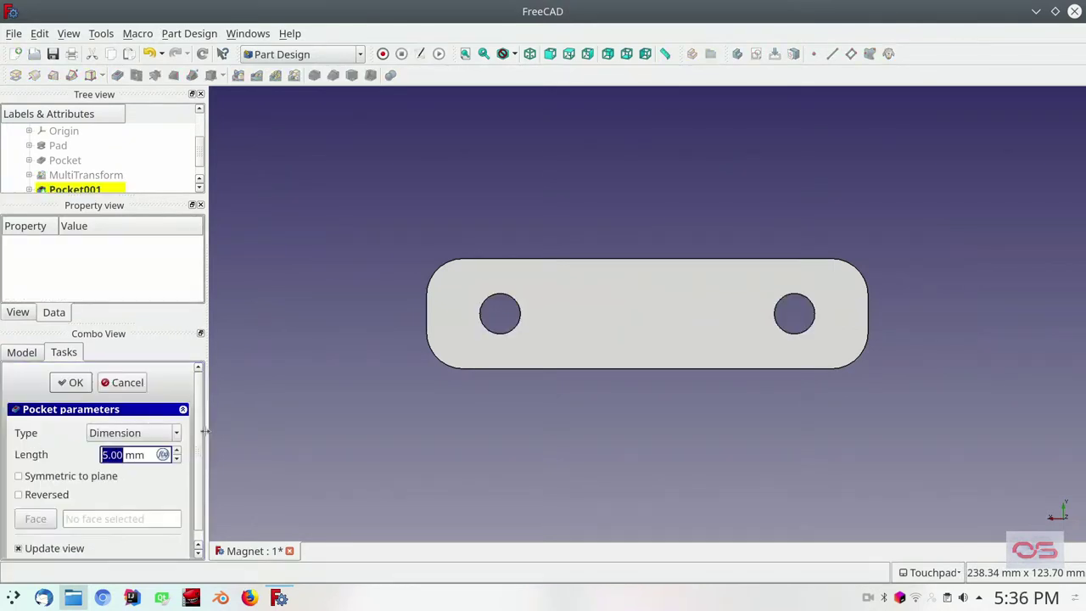
type("1")
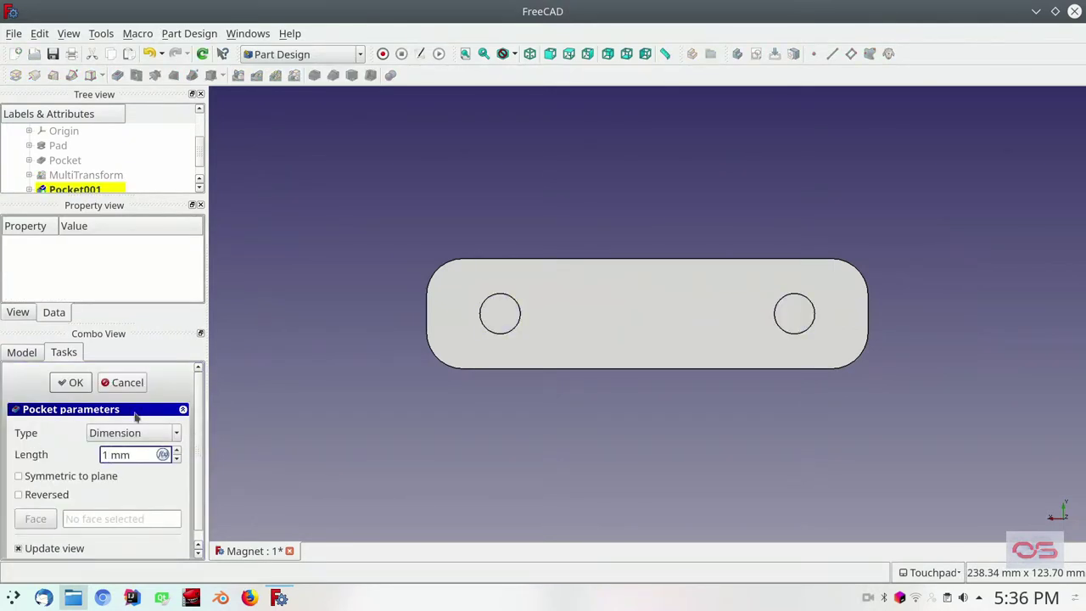
left_click(71, 383)
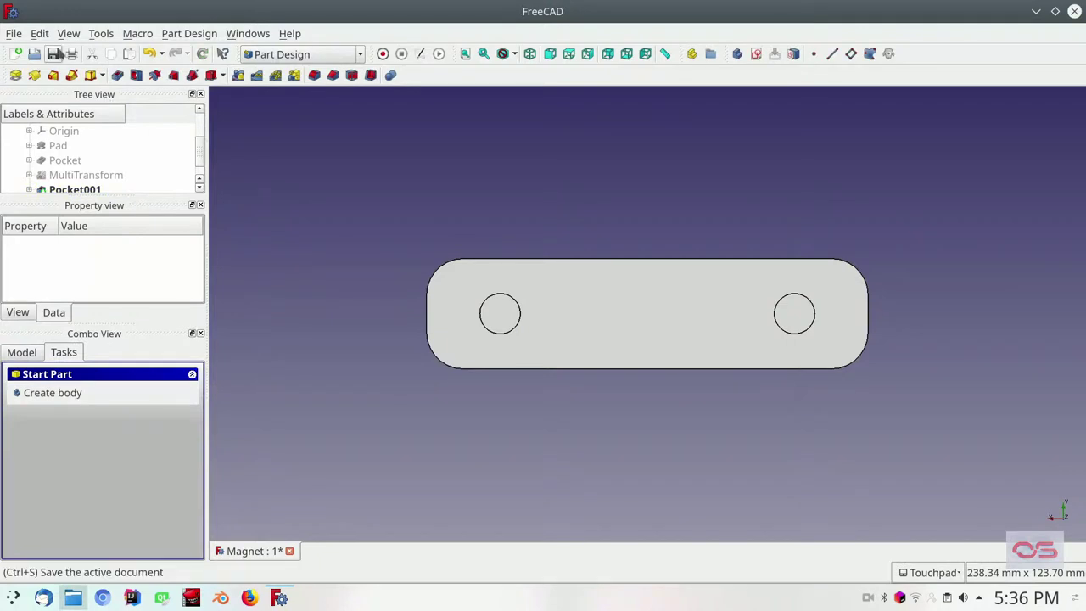
left_click(53, 53)
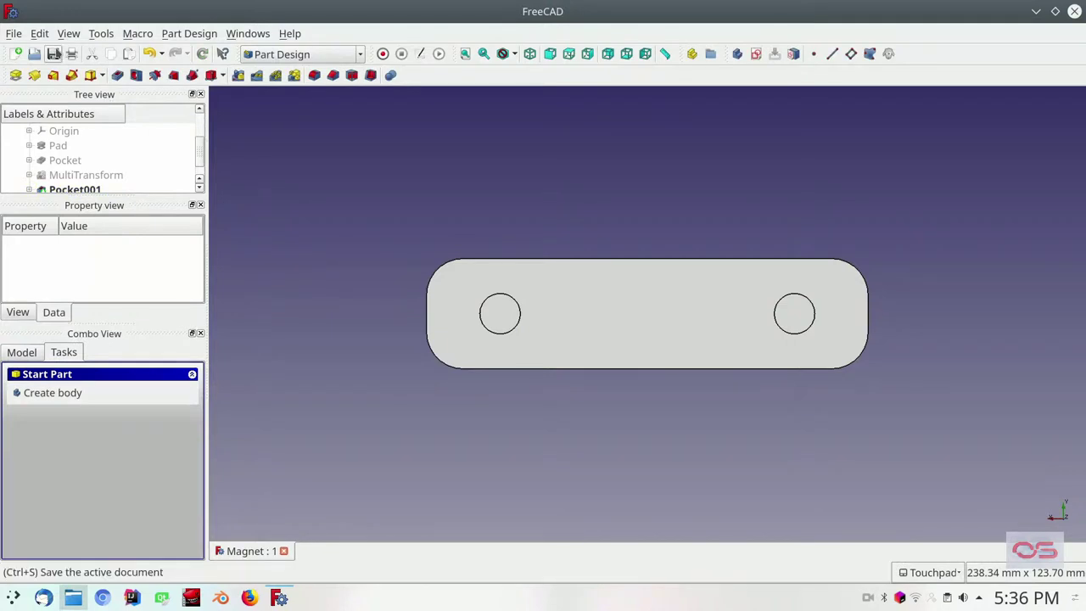
Step: Try a fillet on the plate's top face in isometric view, then cancel it
left_click(529, 53)
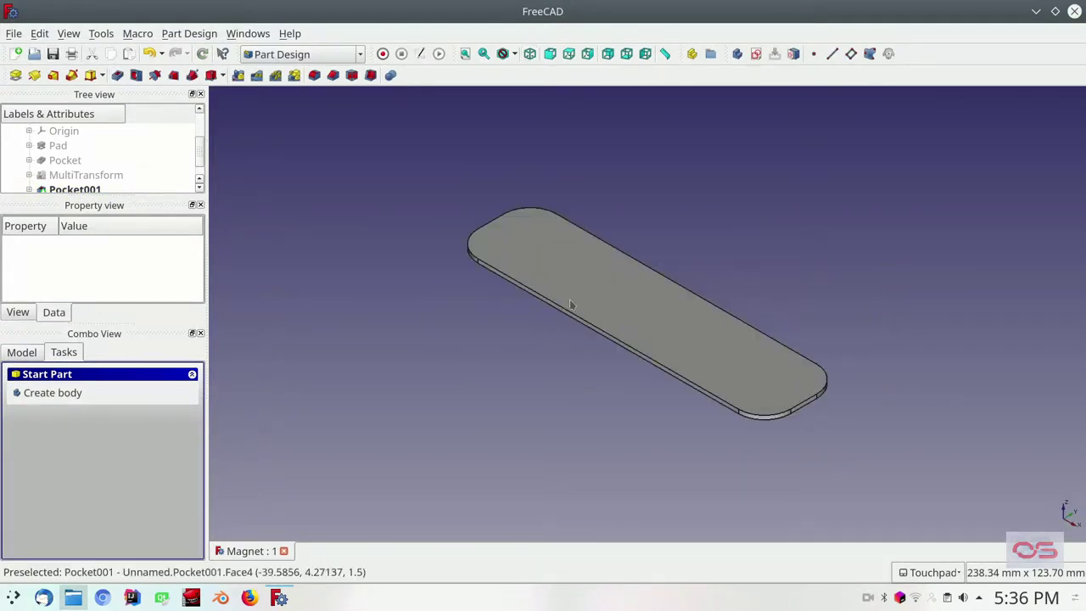
left_click(603, 297)
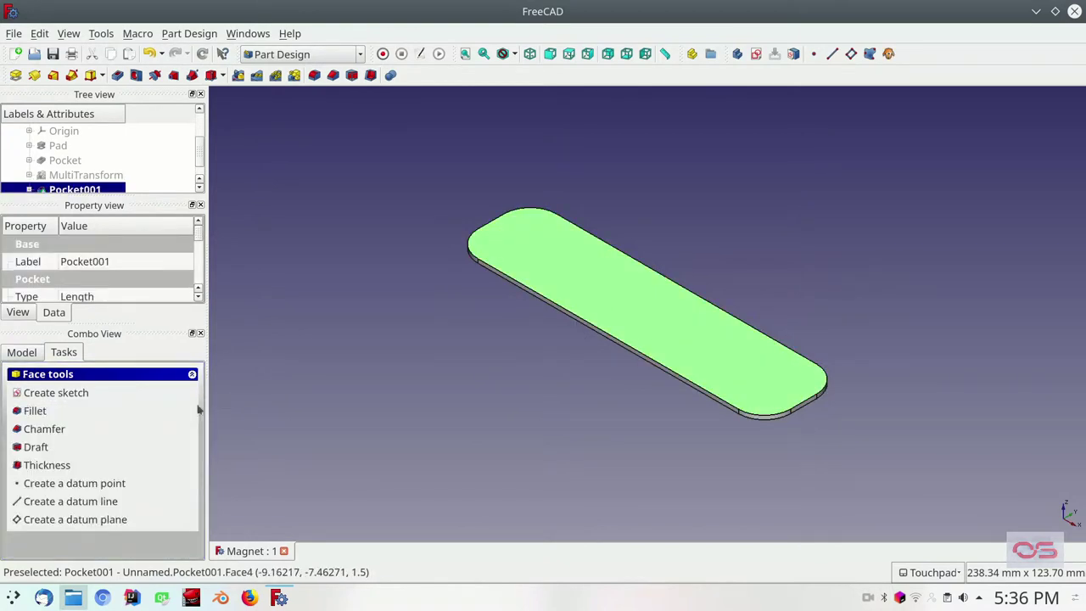
left_click(34, 412)
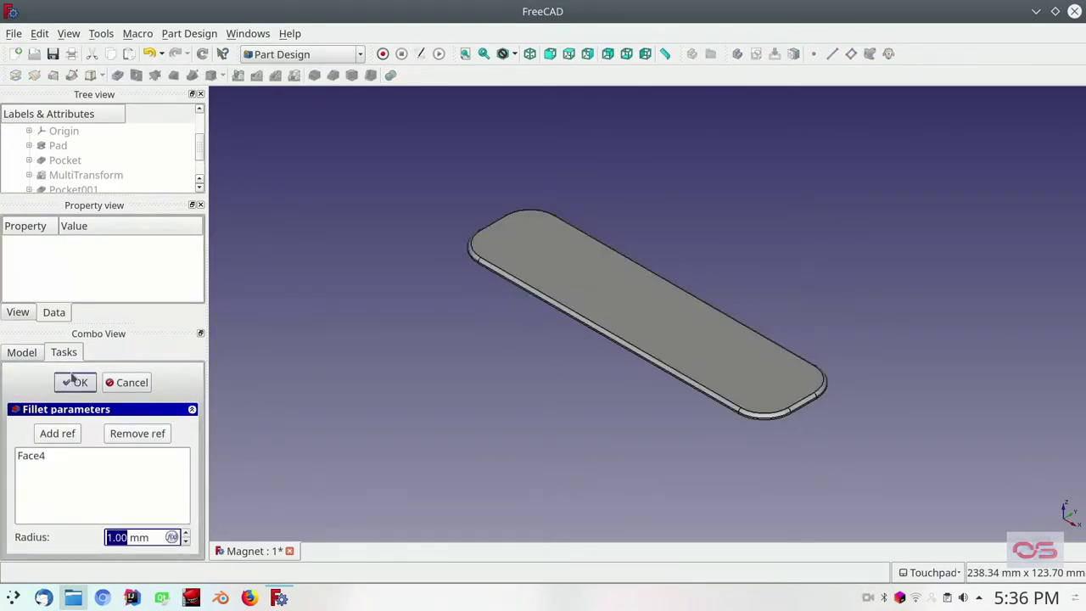
left_click(131, 383)
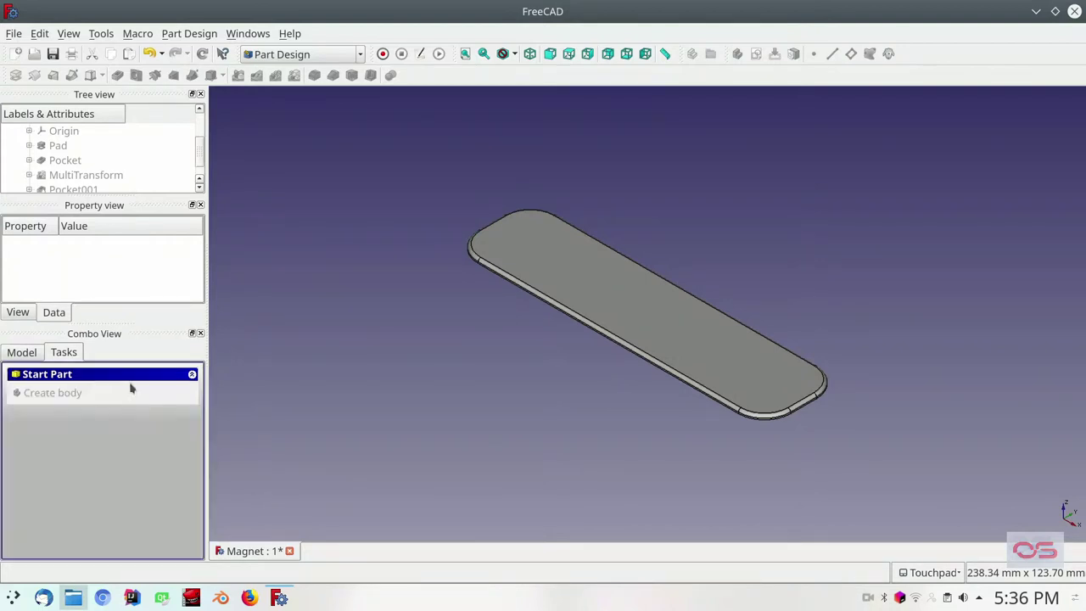
Step: Chamfer the plate's top face edges by 1 mm
left_click(77, 190)
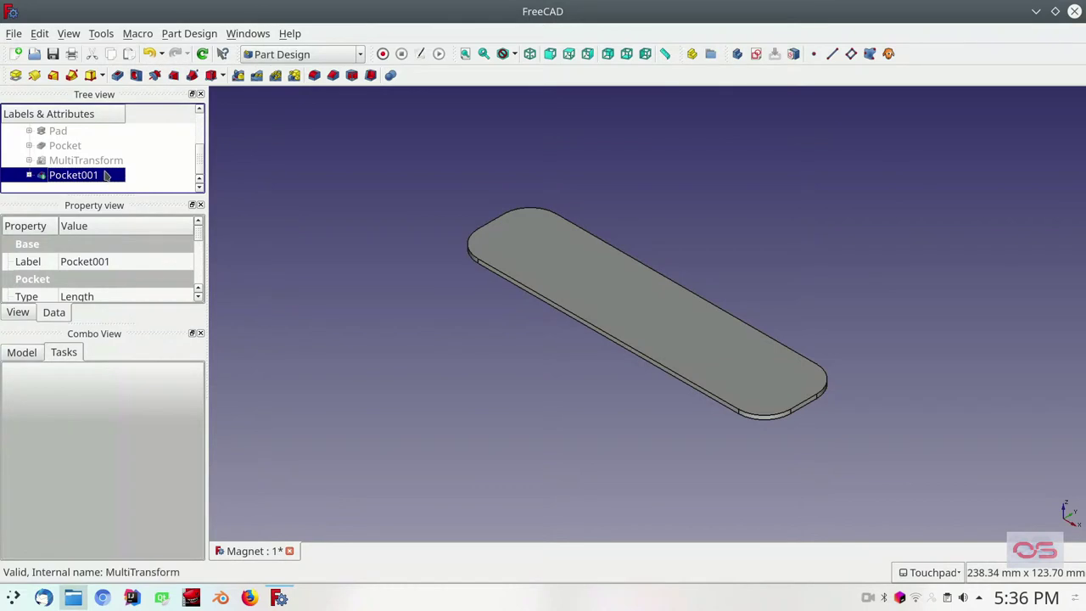
left_click(592, 299)
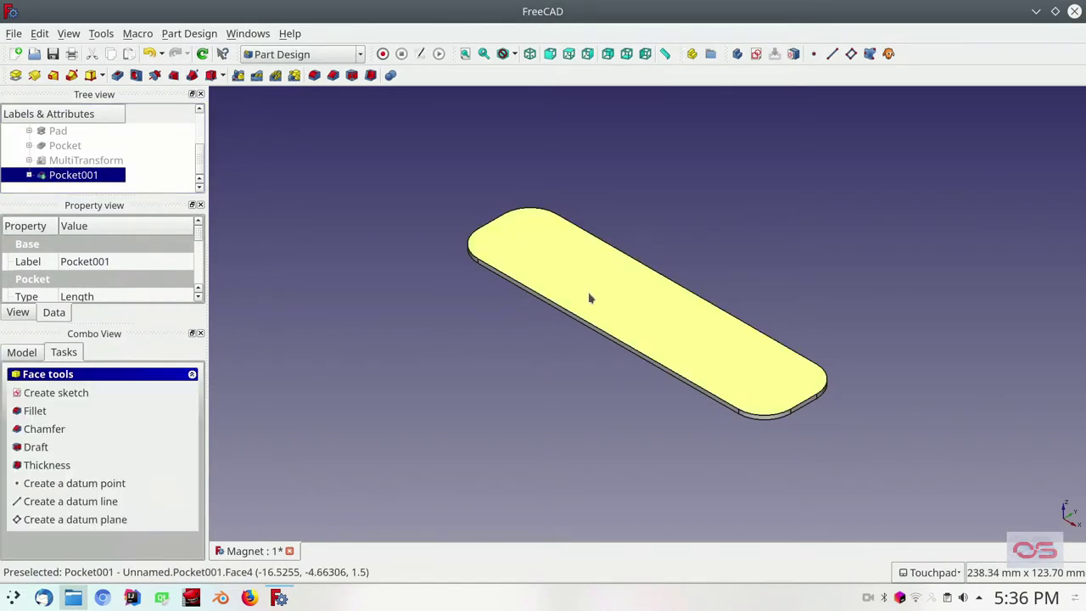
left_click(44, 429)
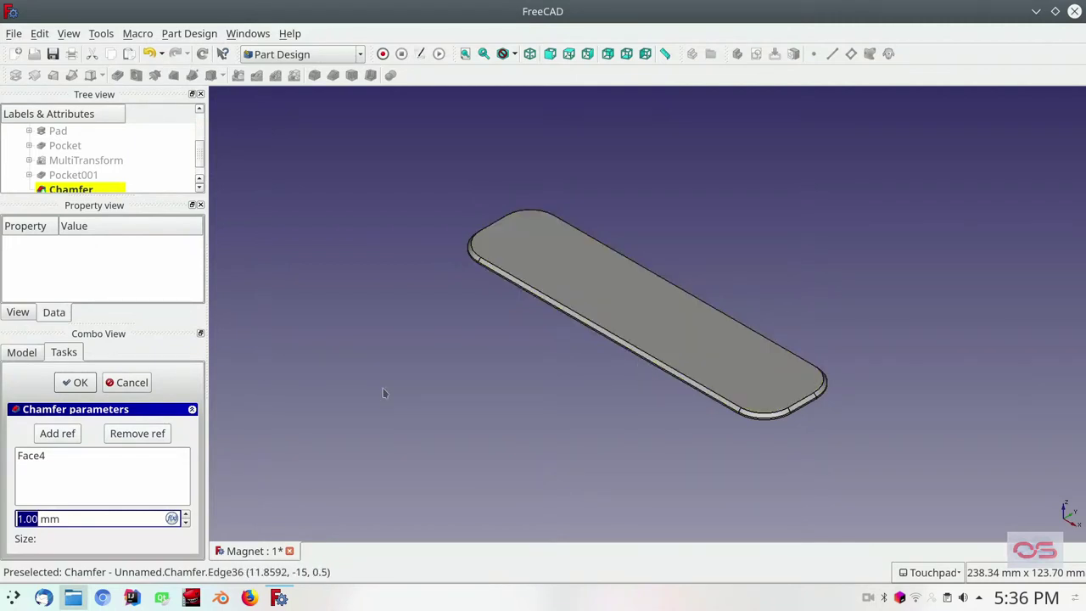
left_click(75, 382)
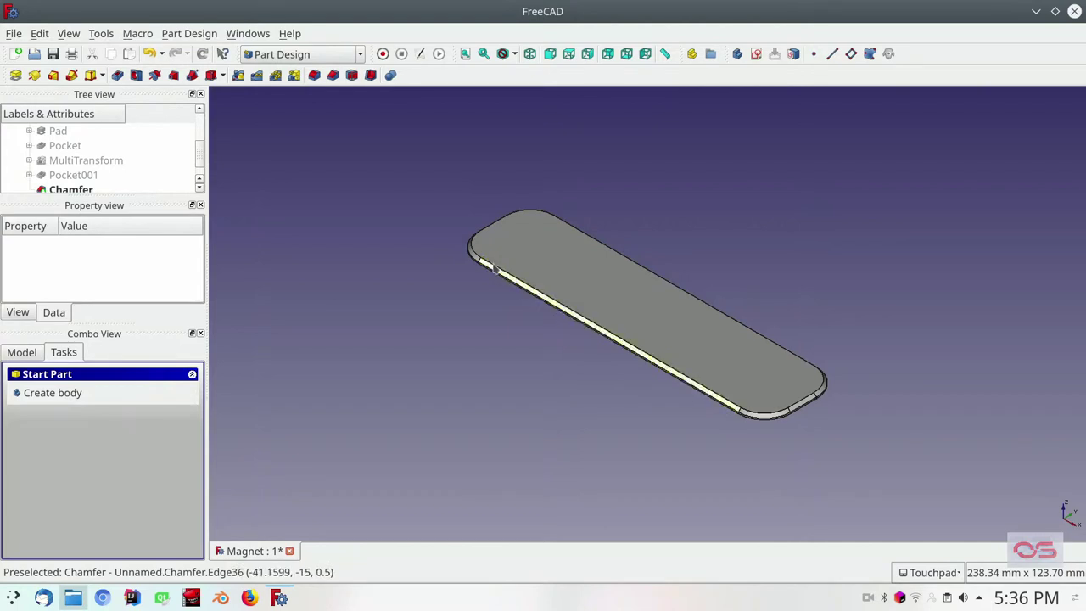
Step: Save the document, collapse the Body's feature list, and view the plate from the top
left_click(476, 249)
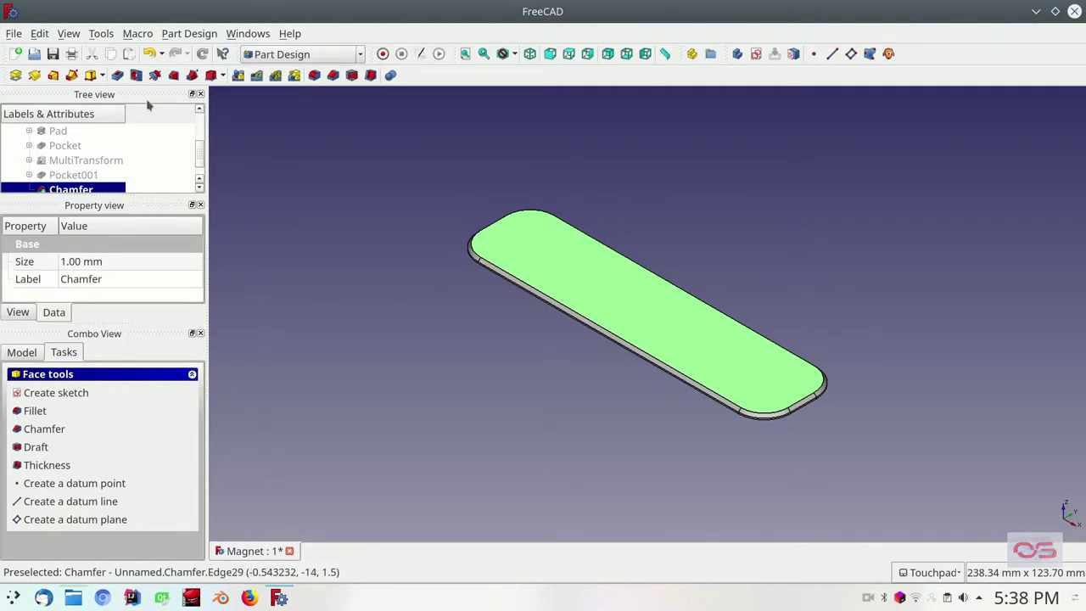
left_click(52, 53)
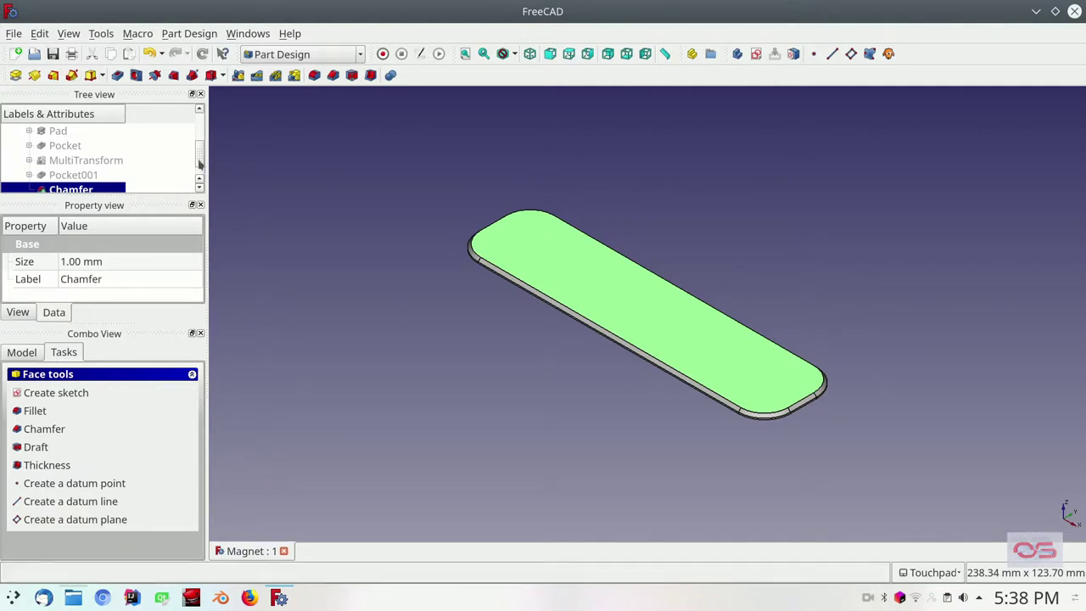
left_click_drag(201, 161, 200, 135)
left_click(17, 161)
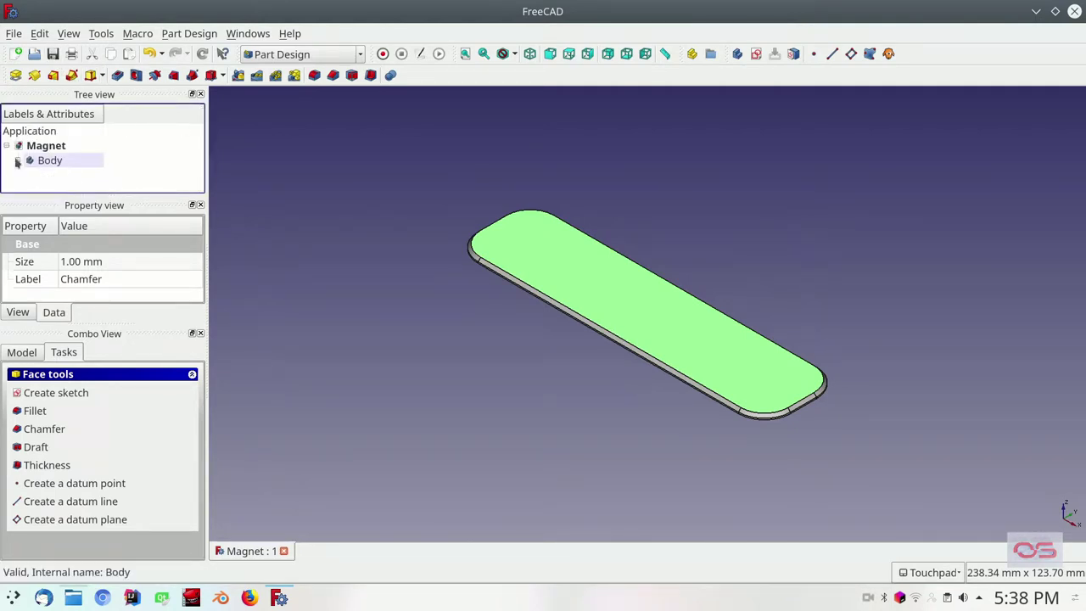
left_click(568, 54)
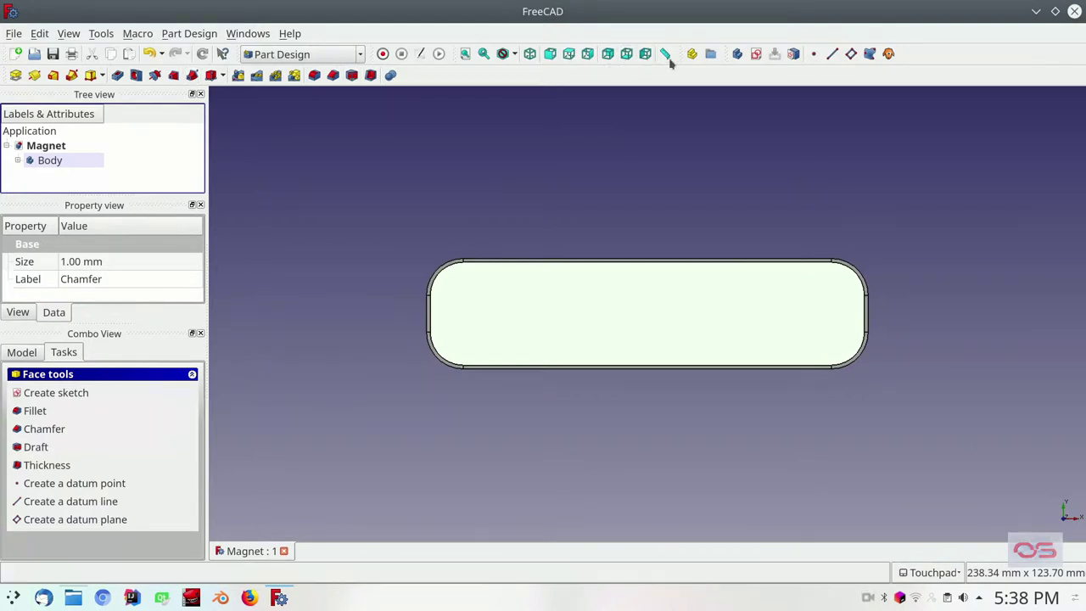
Step: Add a second body, Body001, recreating it after a bad base feature warning
left_click(737, 54)
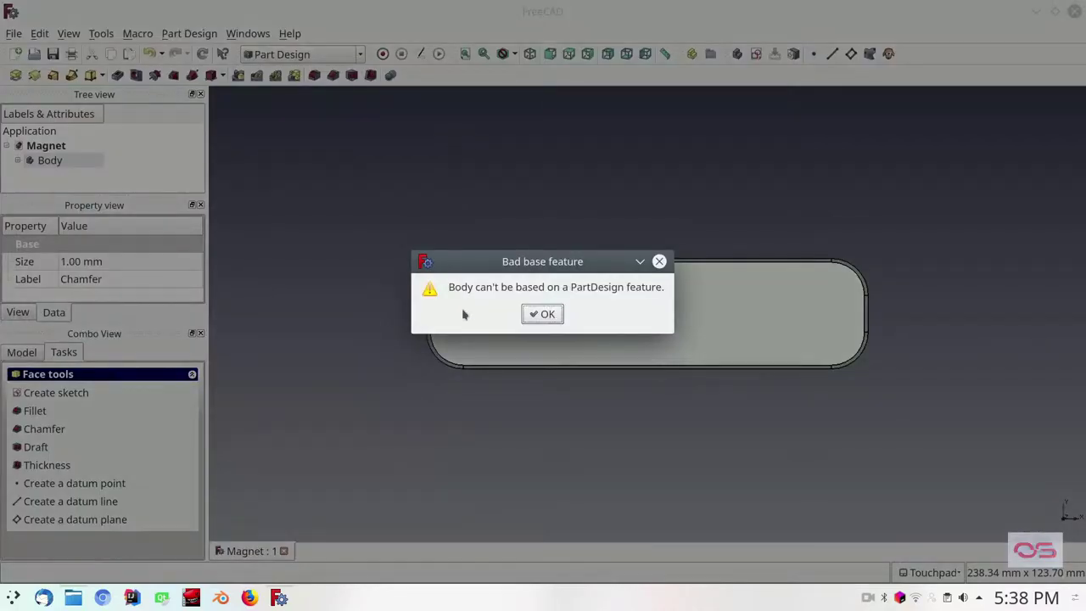
left_click(543, 313)
left_click(53, 172)
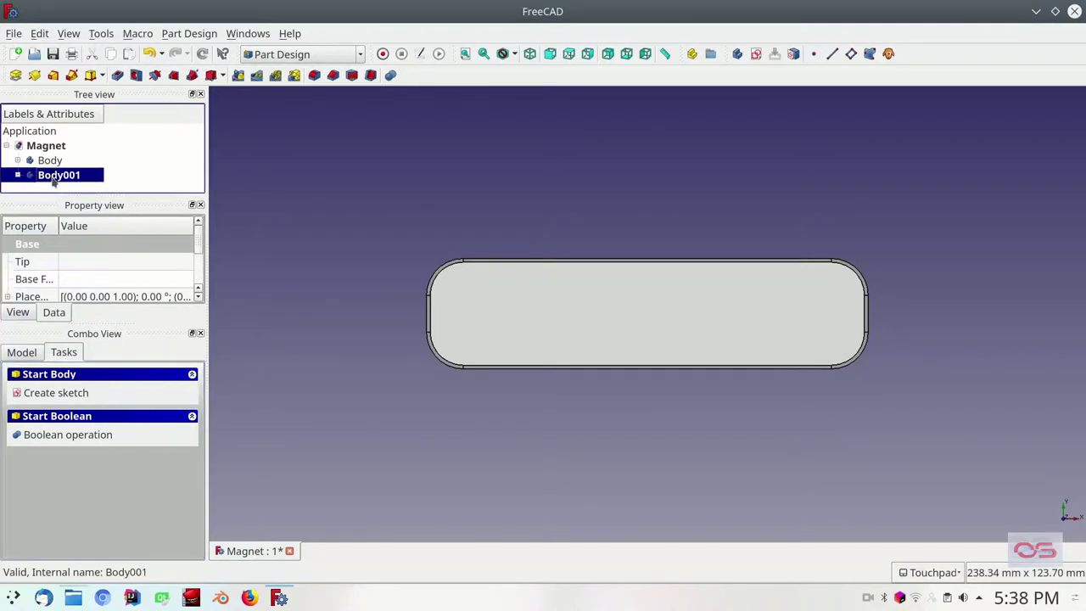
key("Delete")
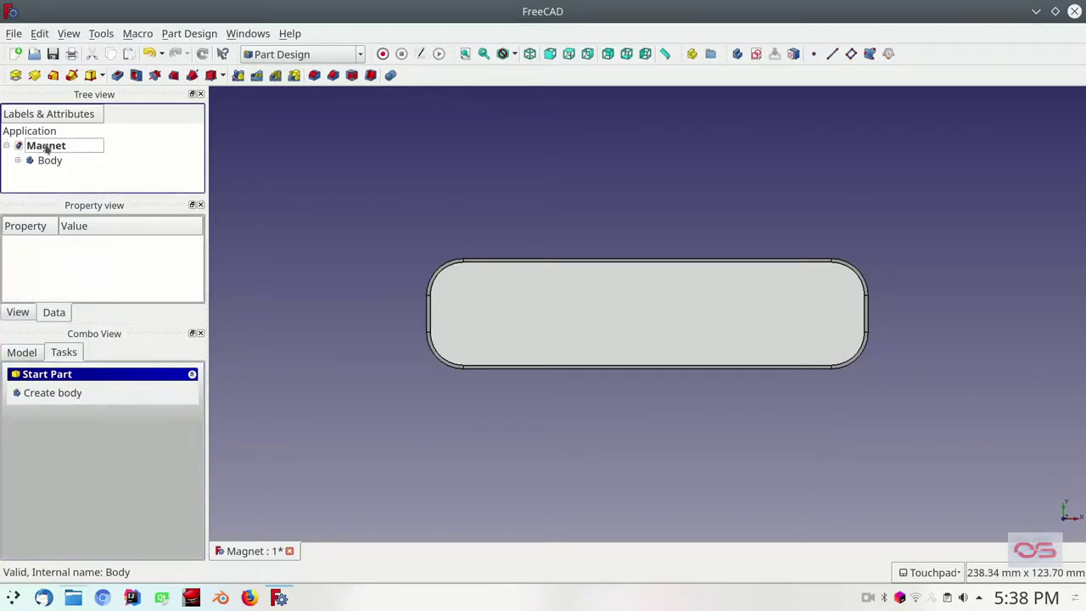
left_click(737, 54)
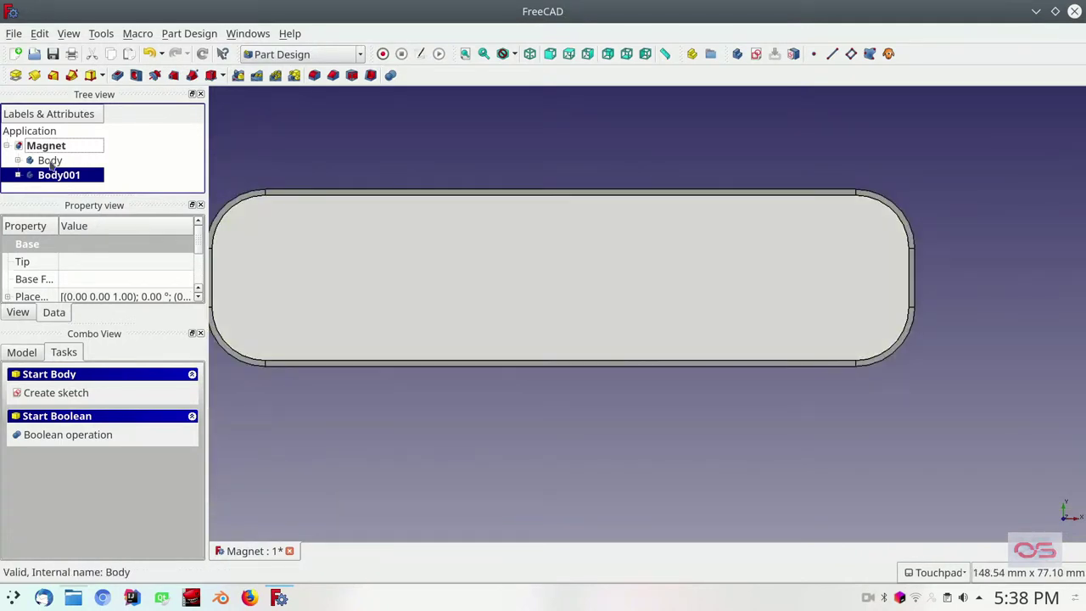
Step: Rename the original plate body to BasePlate
left_click(50, 161)
right_click(50, 164)
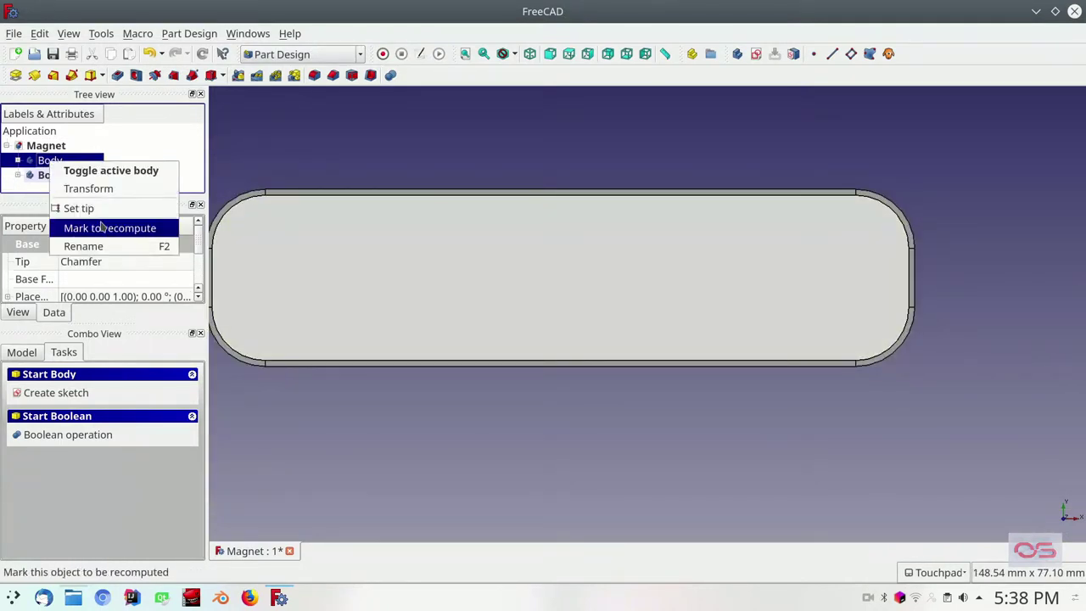
left_click(101, 247)
type("Base")
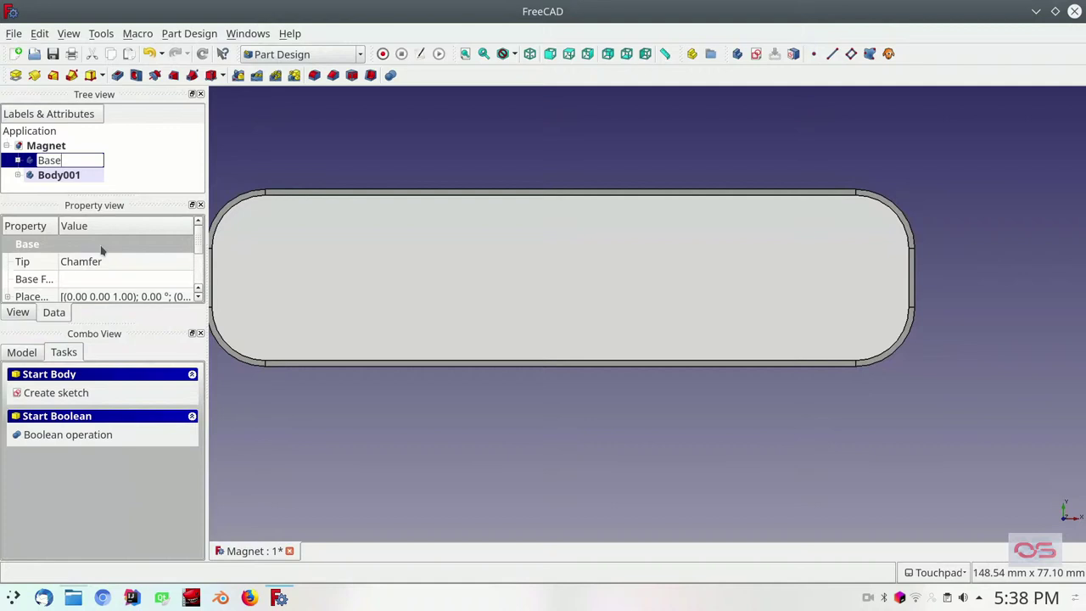
type("Plate")
key("Return")
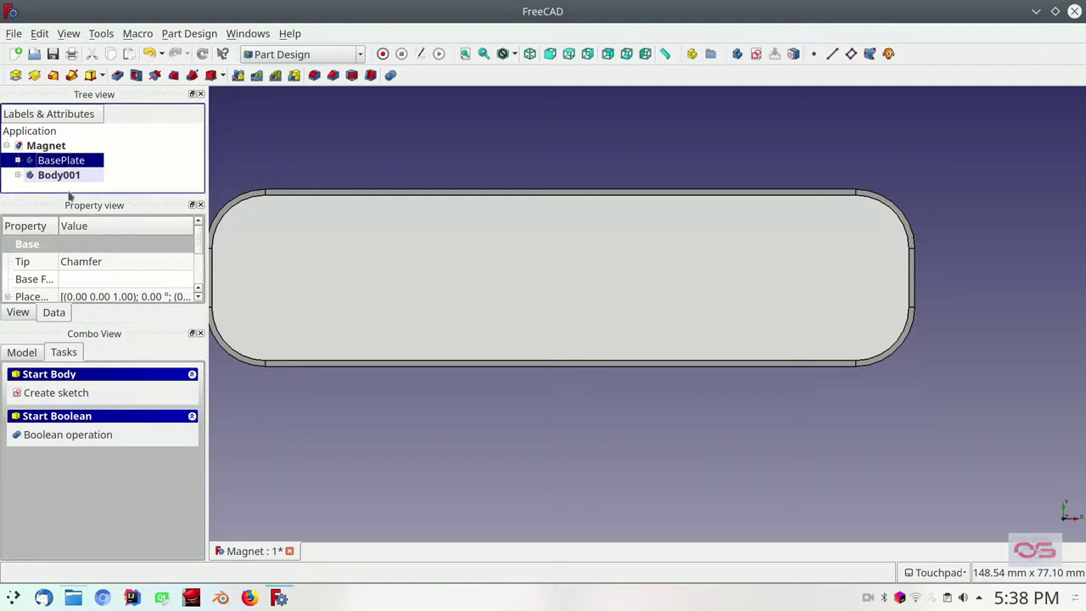
left_click(65, 177)
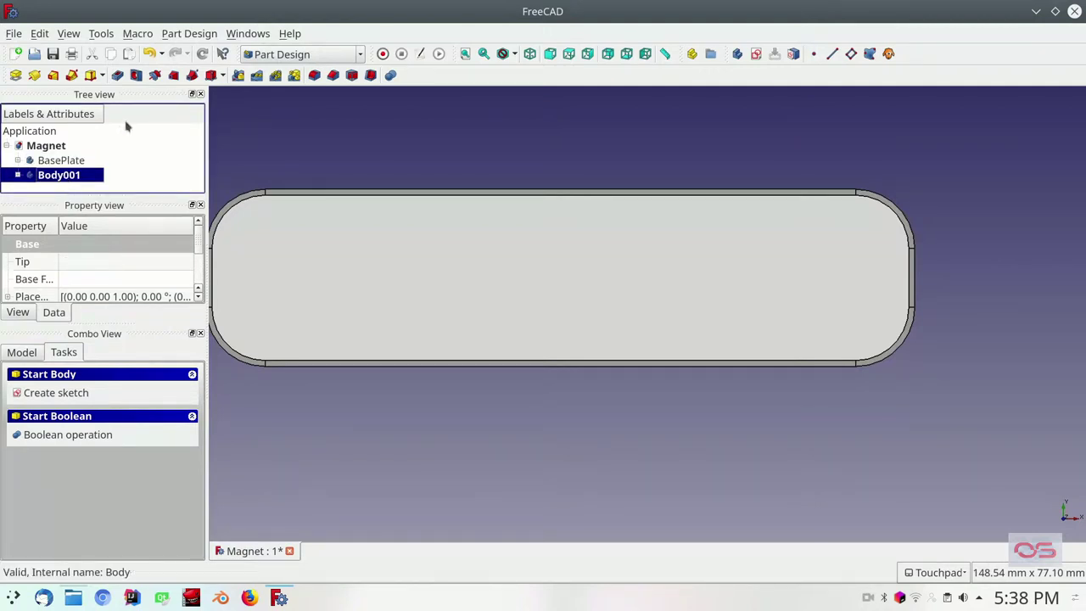
left_click(49, 147)
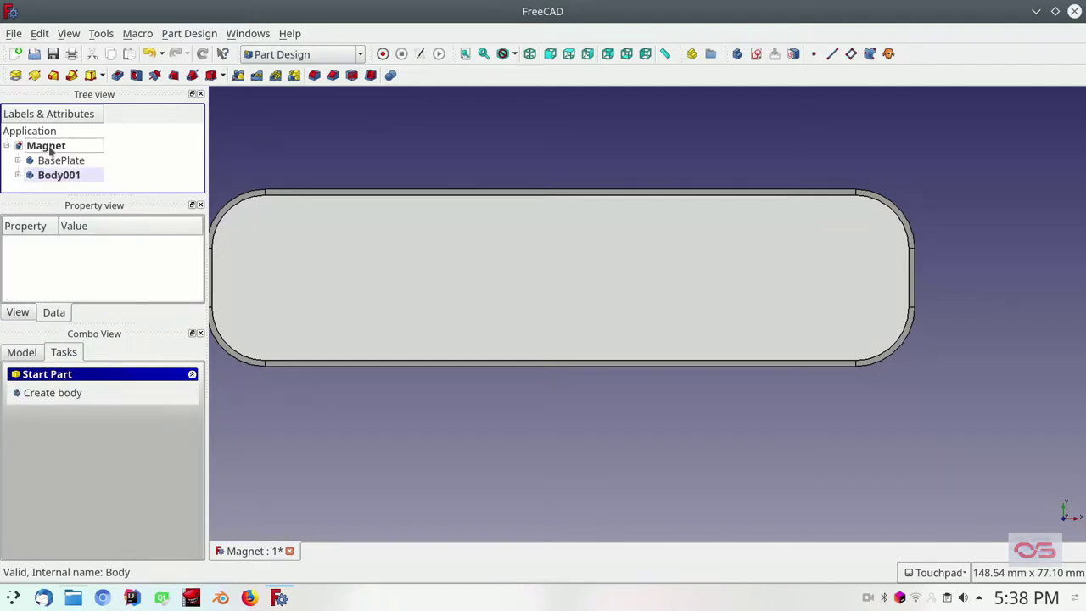
left_click(303, 53)
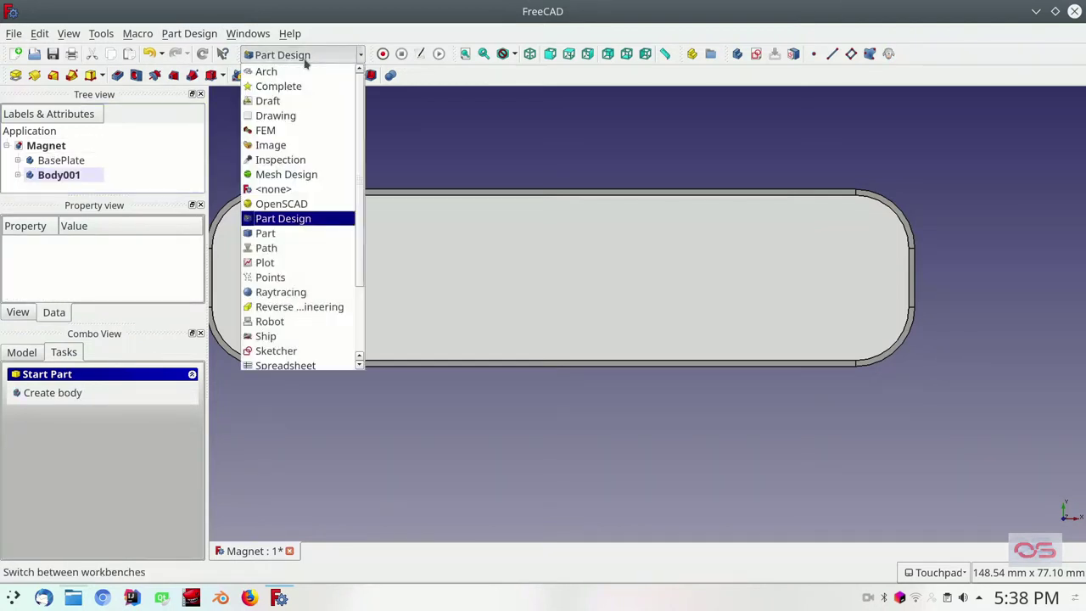
Step: Switch to the Draft workbench and hide the BasePlate body
left_click(302, 100)
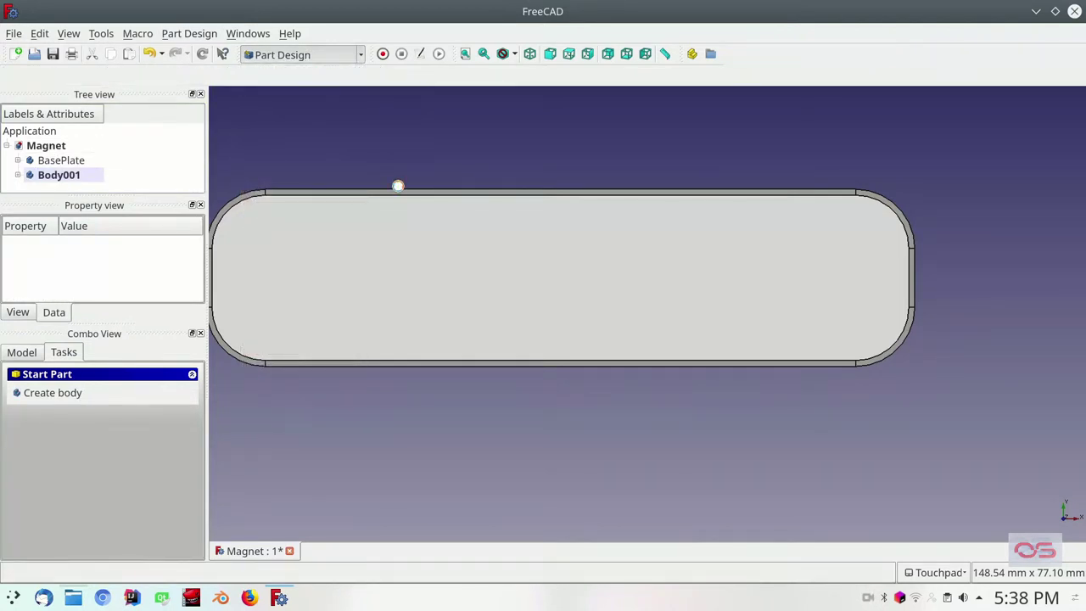
left_click(61, 161)
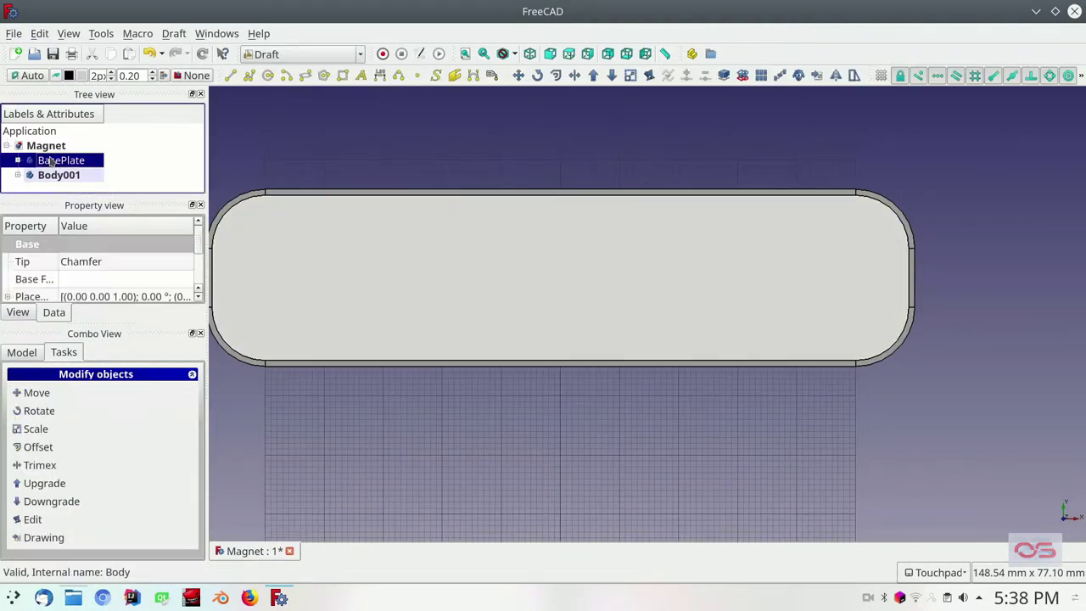
key("space")
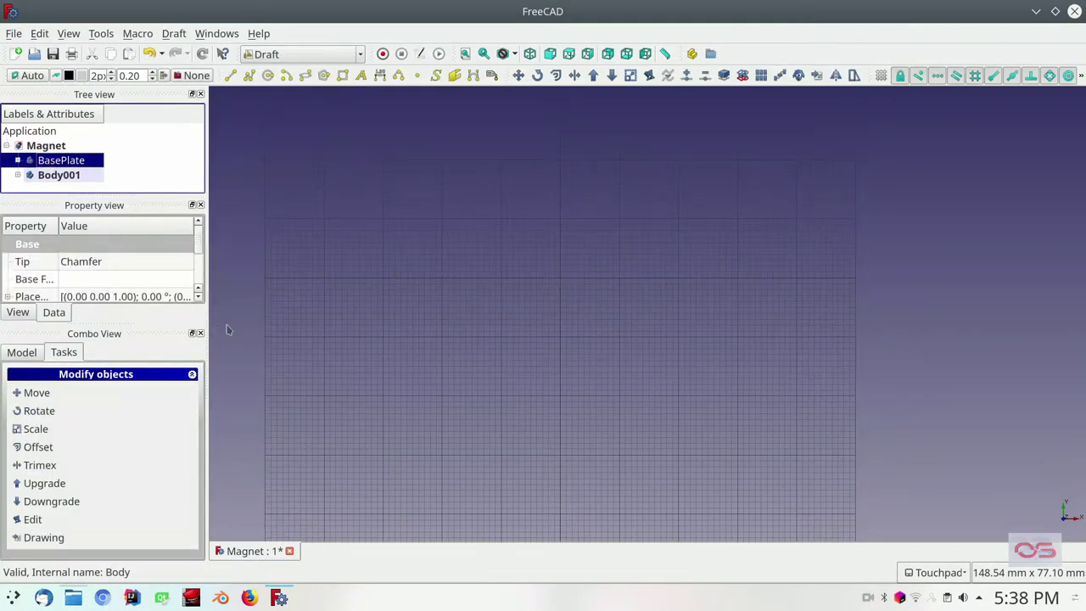
Step: Start a ShapeString at the origin with text CLEAN and 1.00 mm height
left_click(436, 76)
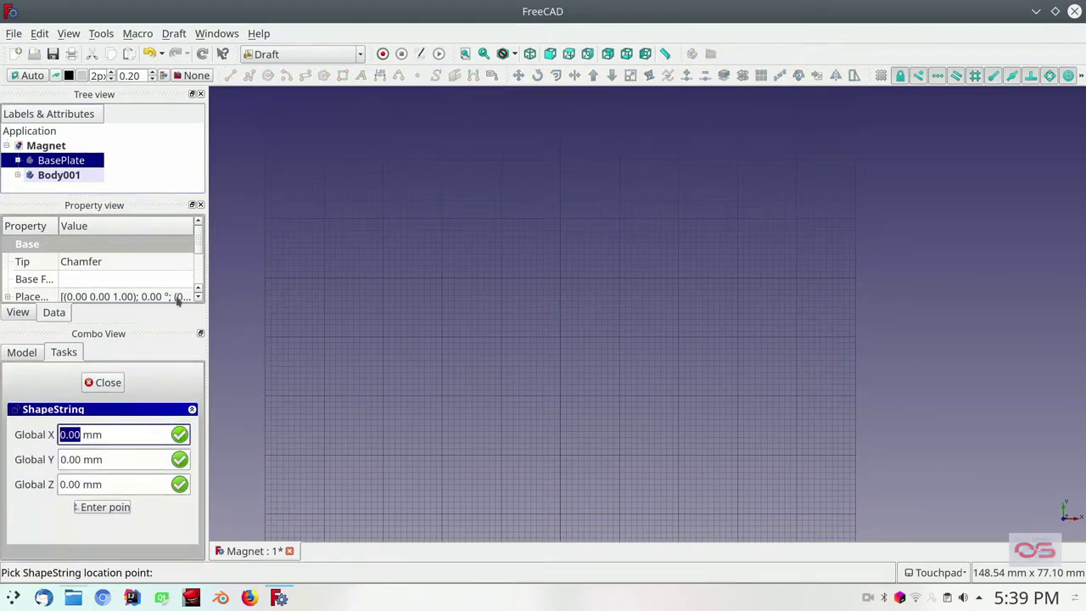
left_click(94, 507)
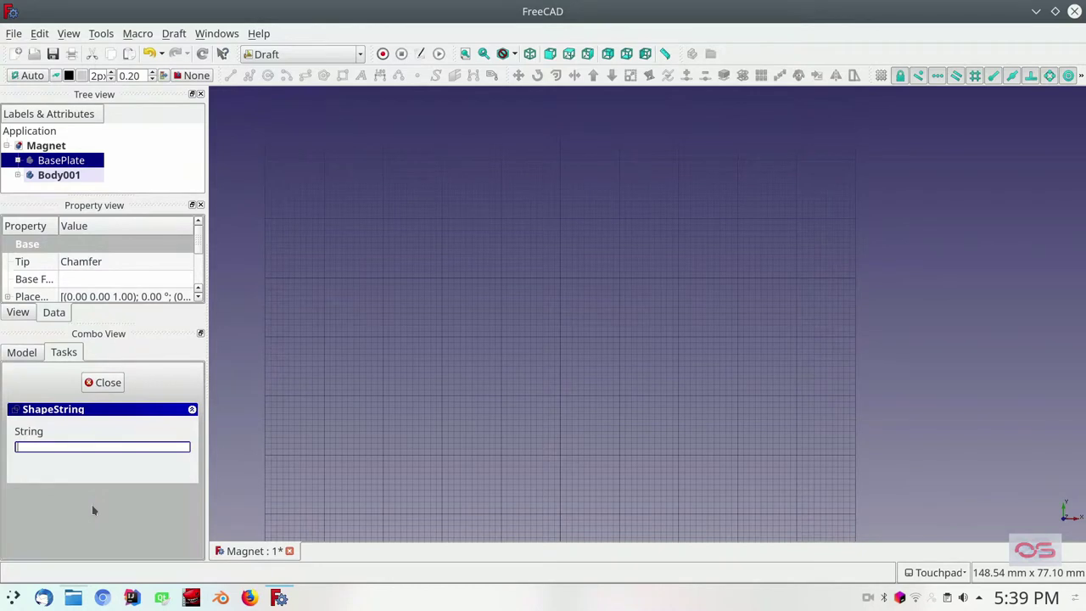
type("CLEAN")
key("Return")
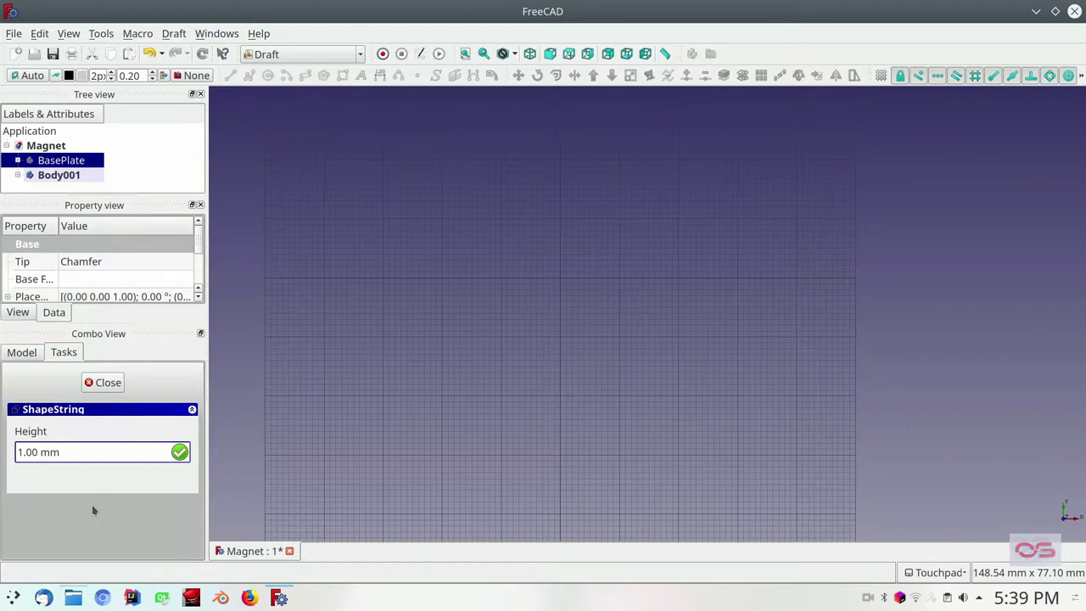
key("Return")
key("Return")
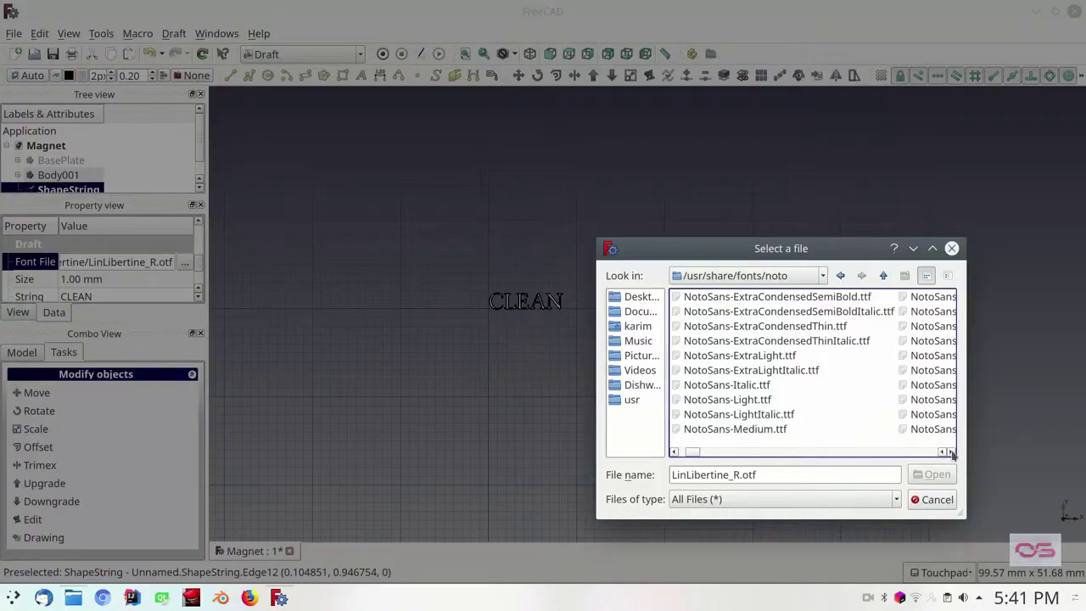
Step: Set the CLEAN text's font file to NotoSans-Regular.ttf
left_click(951, 452)
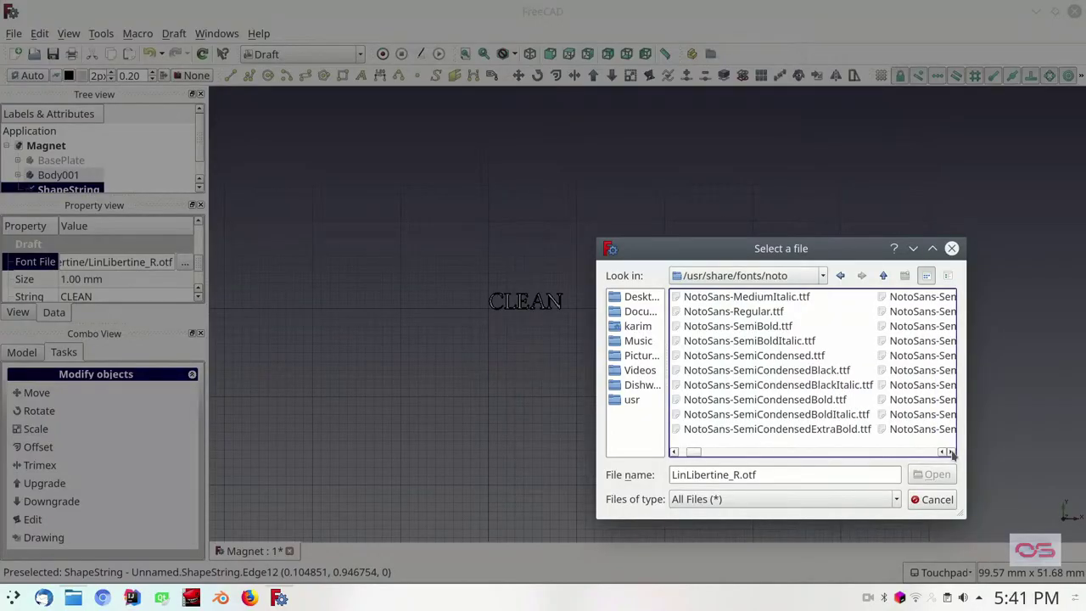
left_click(752, 312)
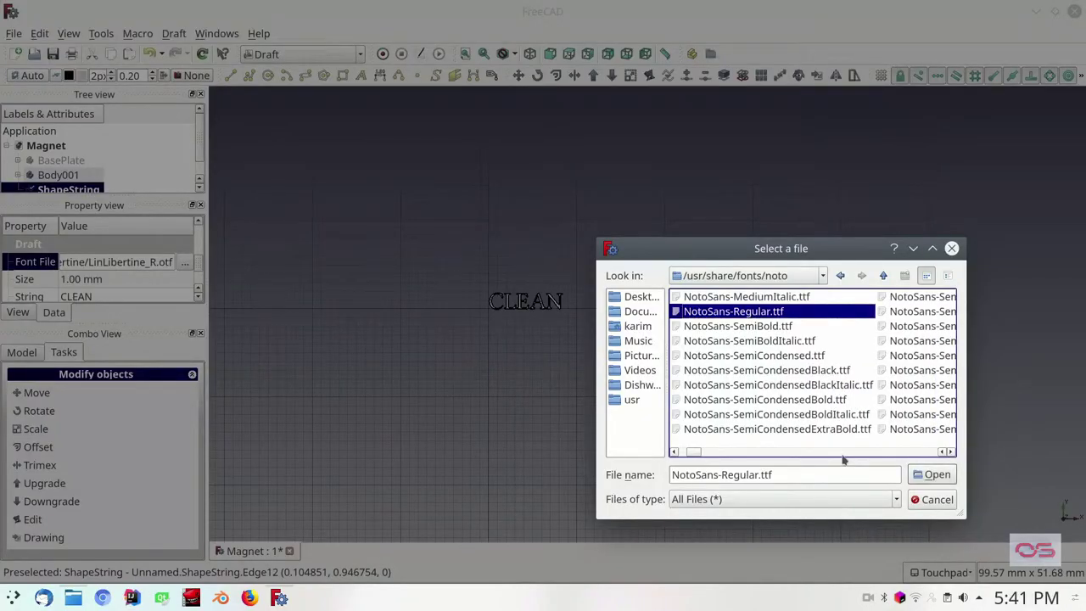
left_click(912, 474)
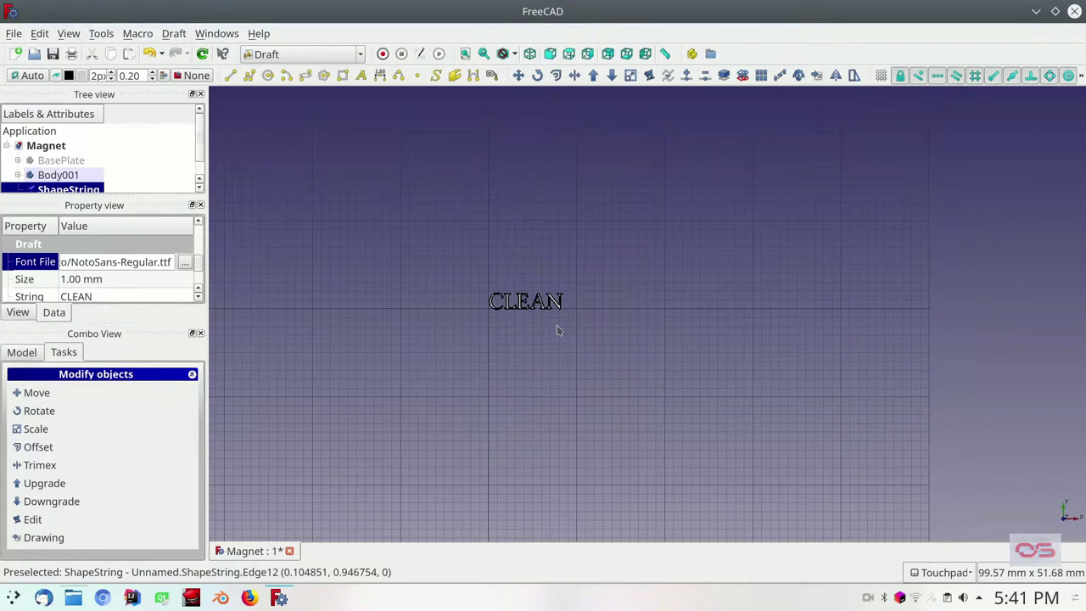
left_click(158, 281)
left_click(151, 262)
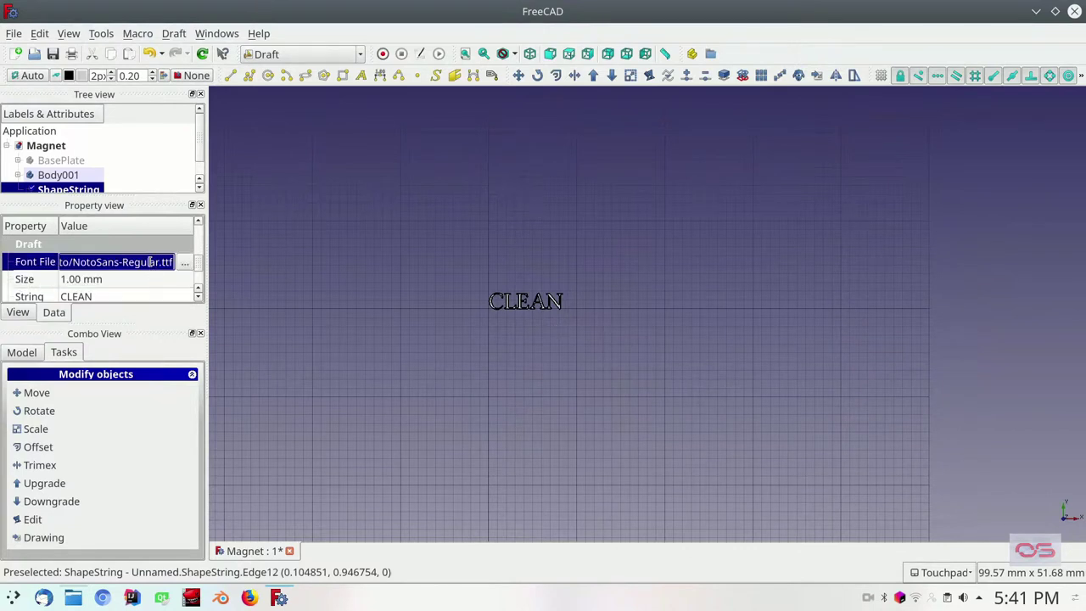
scroll(526, 301, "up", 4)
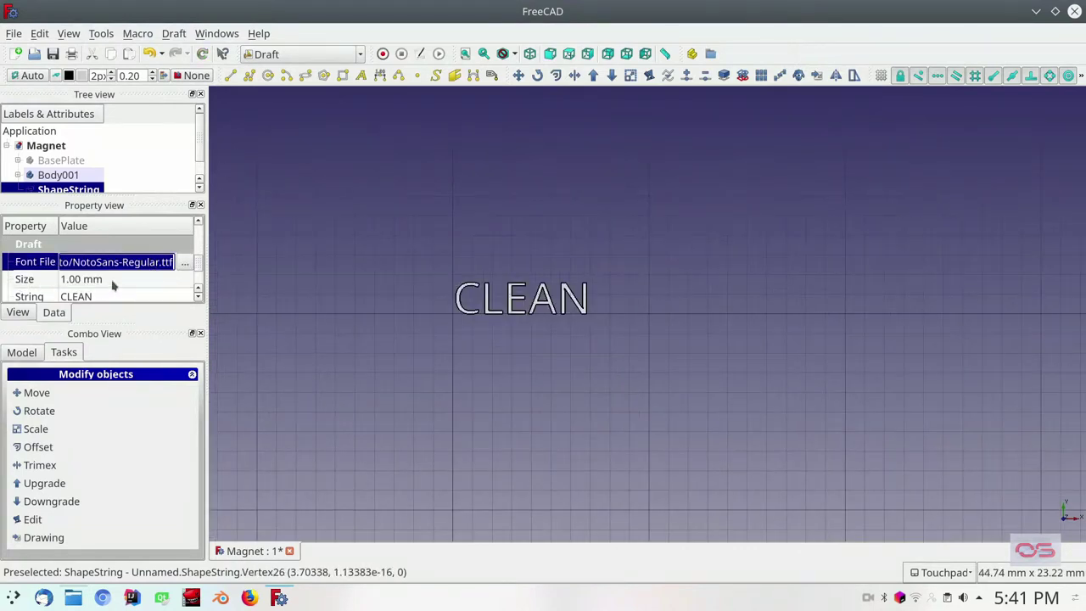
scroll(388, 300, "down", 3)
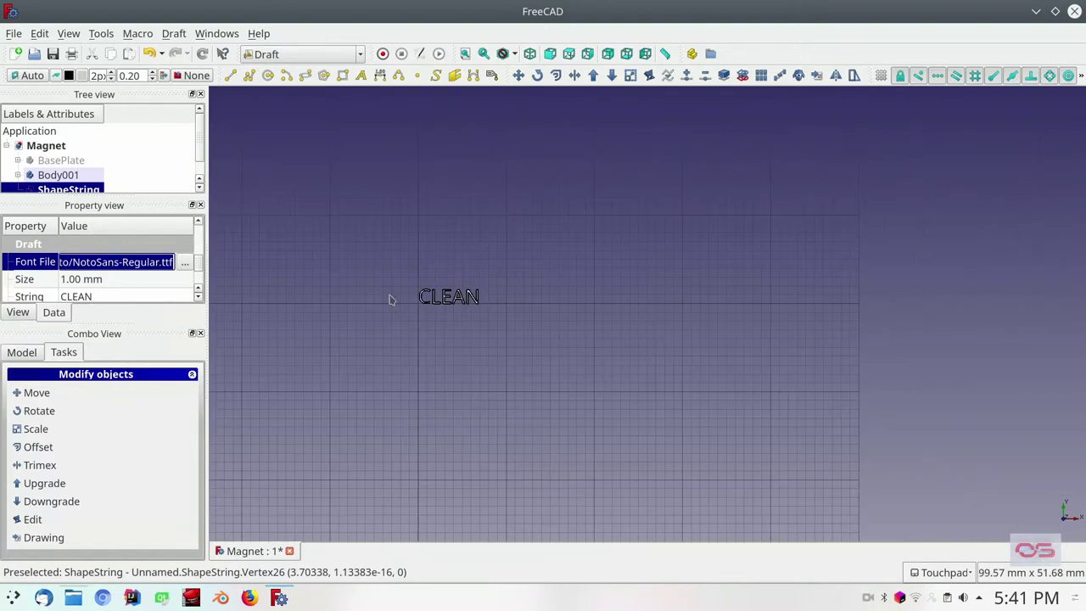
Step: Show BasePlate again, view from the bottom, and fit the whole model
left_click(60, 160)
key("space")
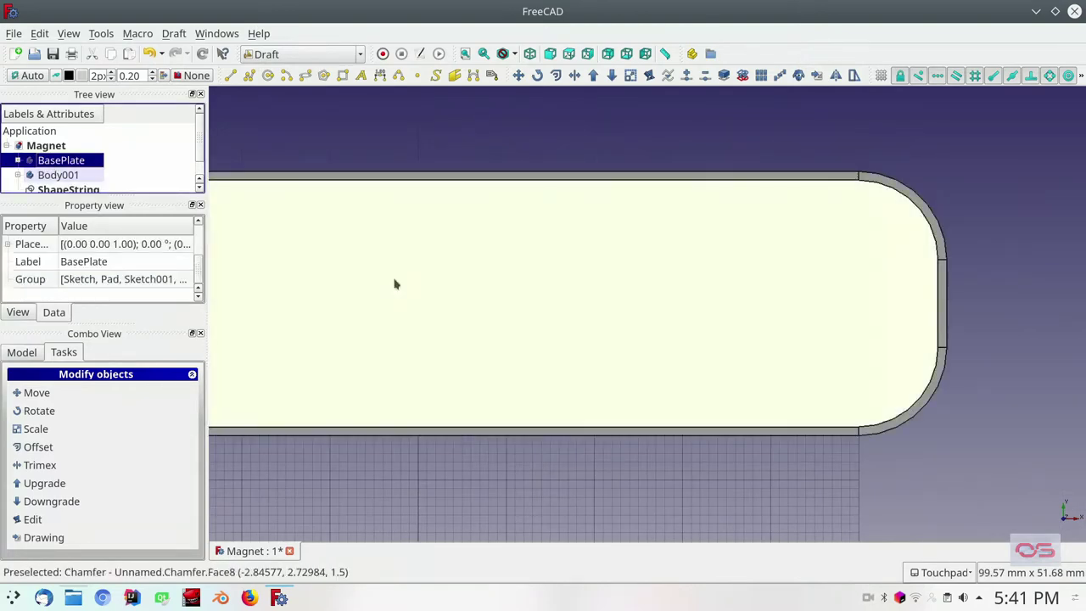
scroll(394, 284, "down", 5)
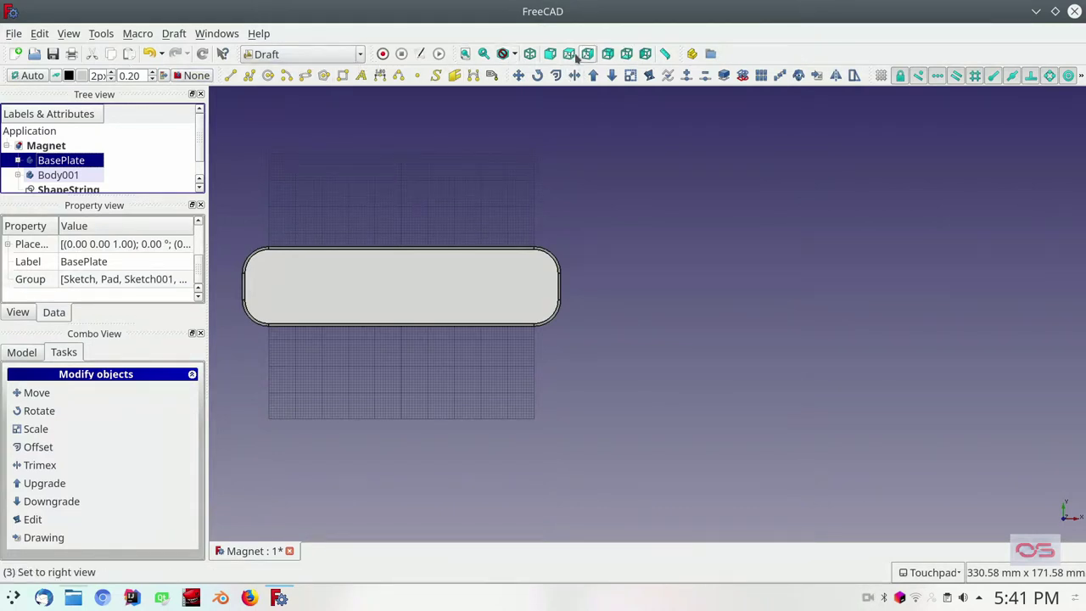
left_click(627, 55)
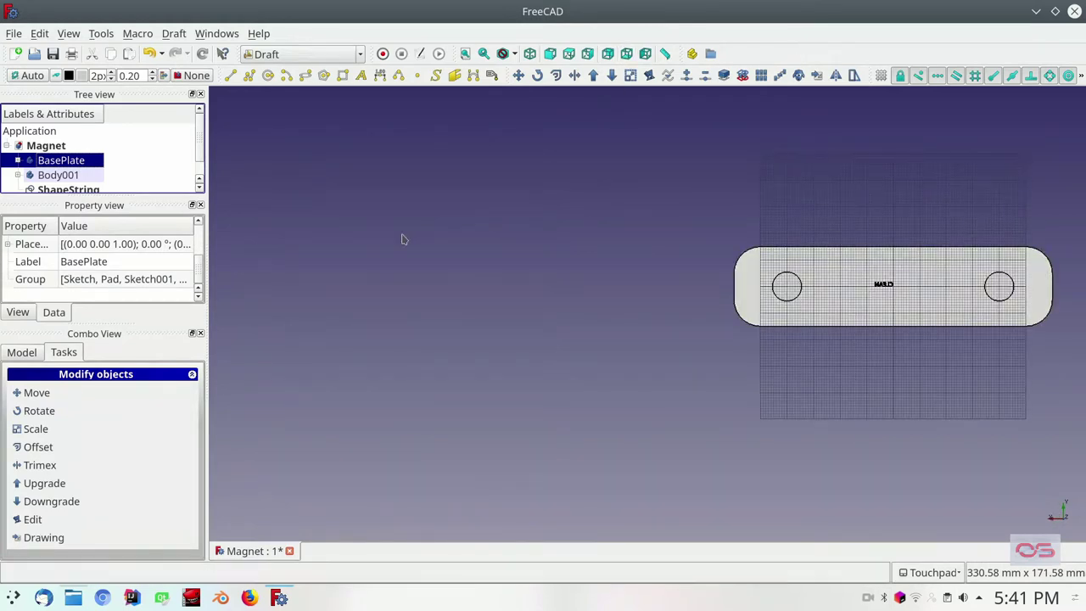
left_click(69, 33)
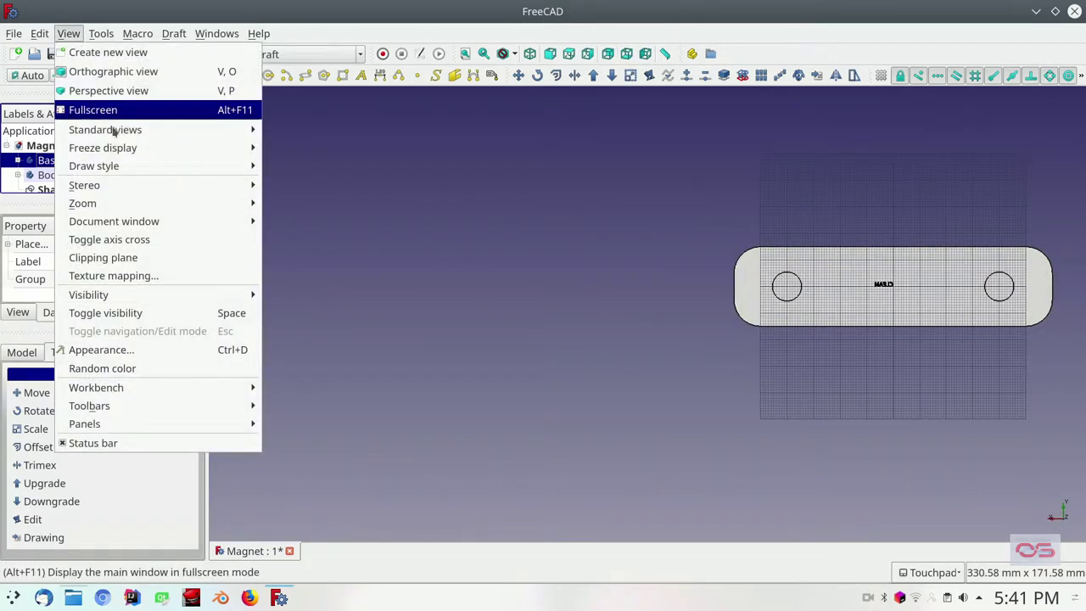
mouse_move(113, 129)
left_click(275, 128)
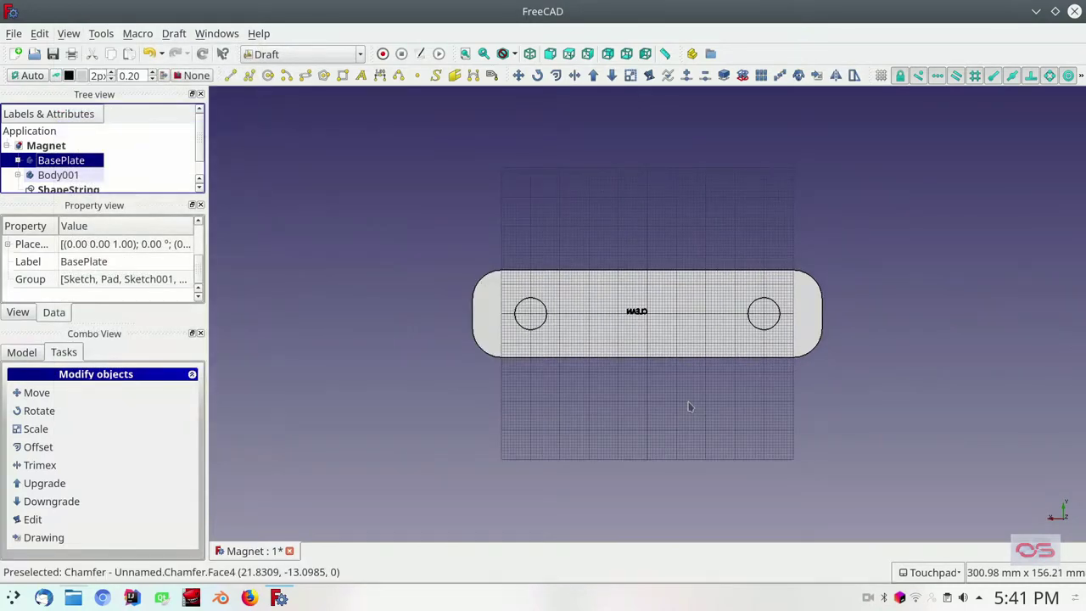
scroll(689, 407, "up", 4)
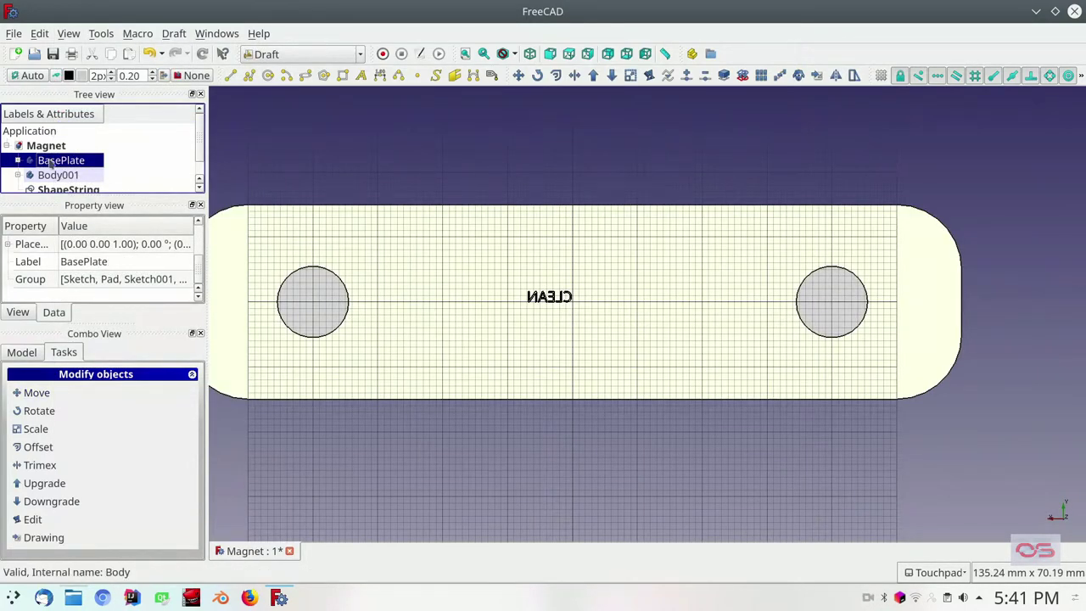
Step: Change the CLEAN ShapeString's Size property to 12 mm
left_click(68, 187)
left_click(81, 297)
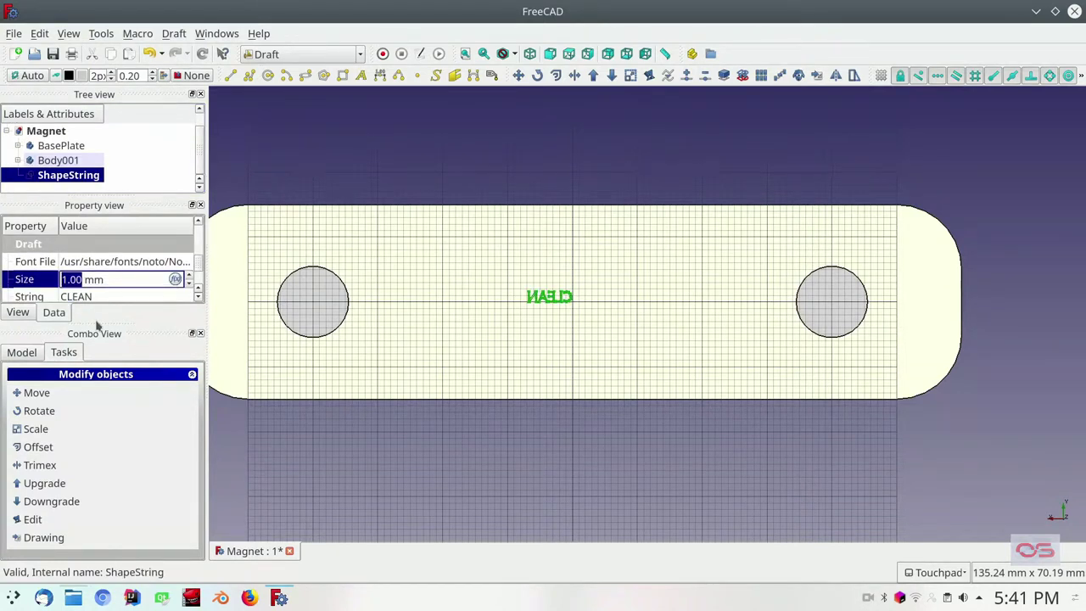
type("10")
key("Return")
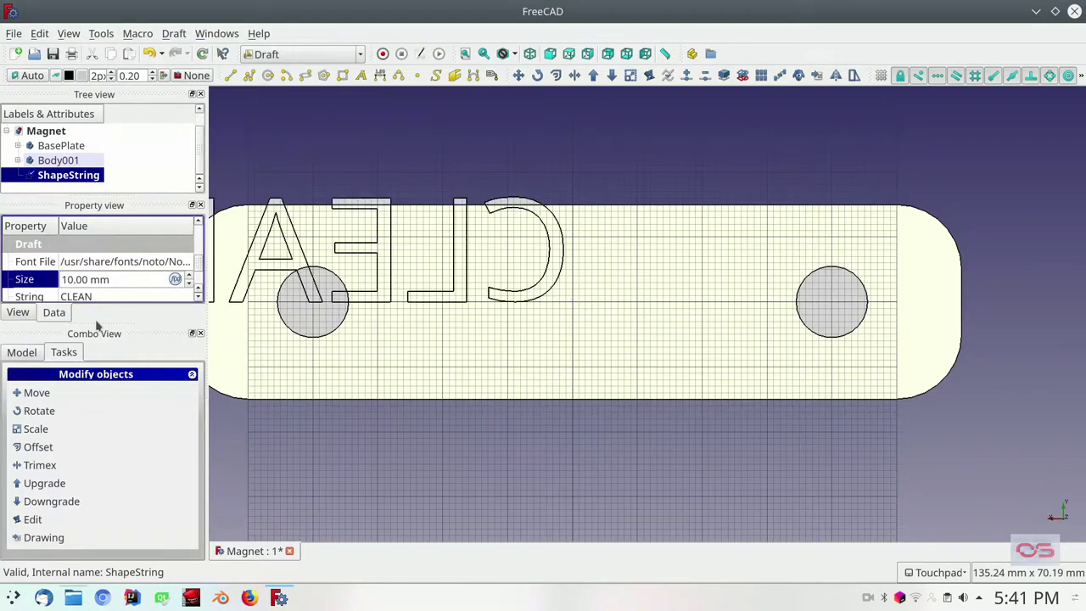
scroll(403, 309, "down", 3)
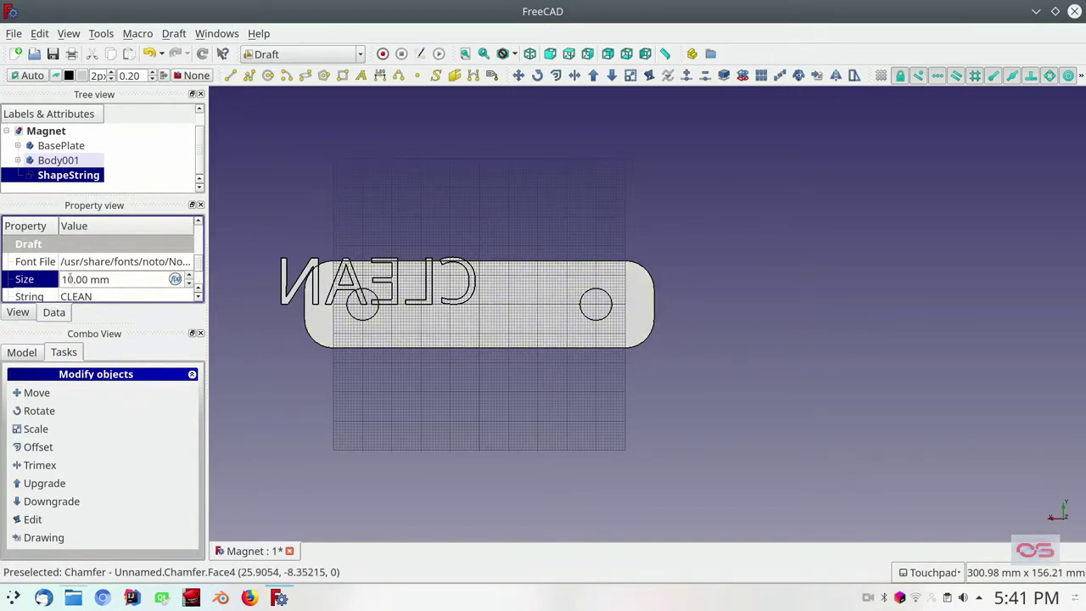
key("Up")
key("Up")
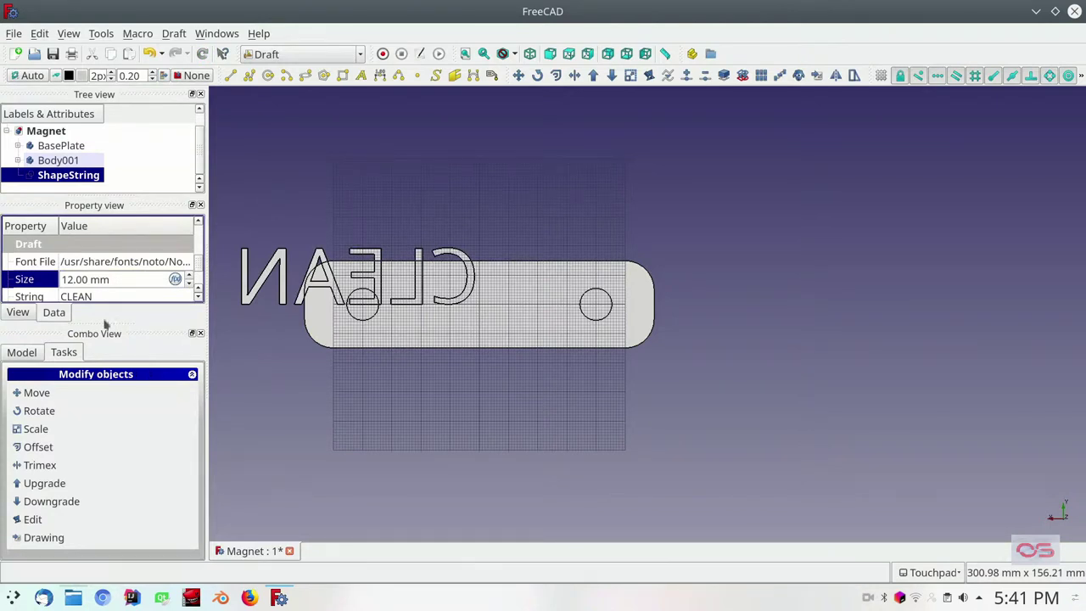
left_click(42, 395)
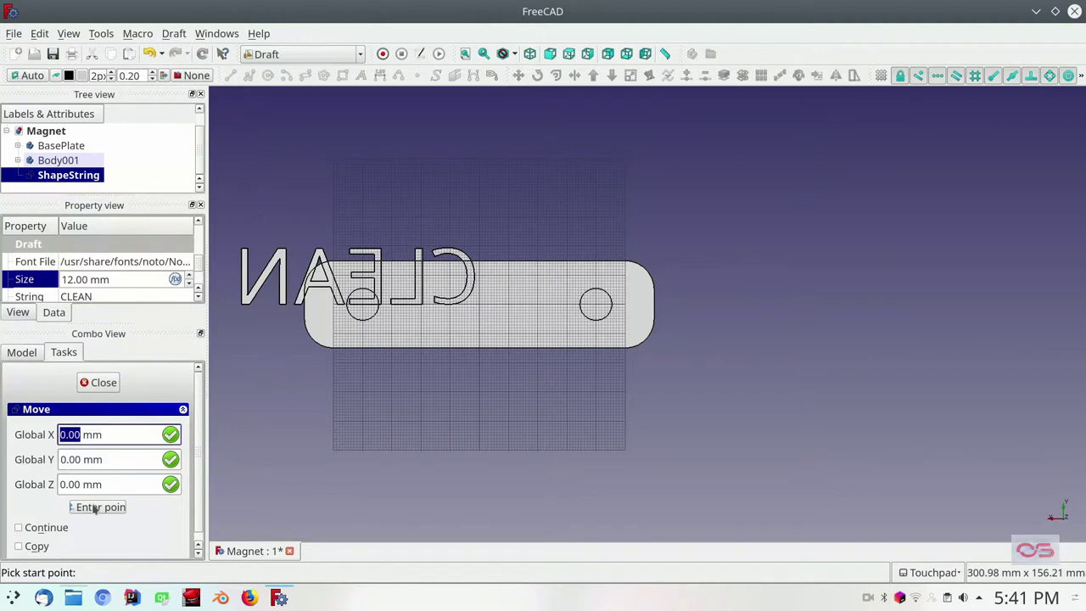
Step: Move the CLEAN text from the origin onto the plate and relabel it Clean
left_click(95, 507)
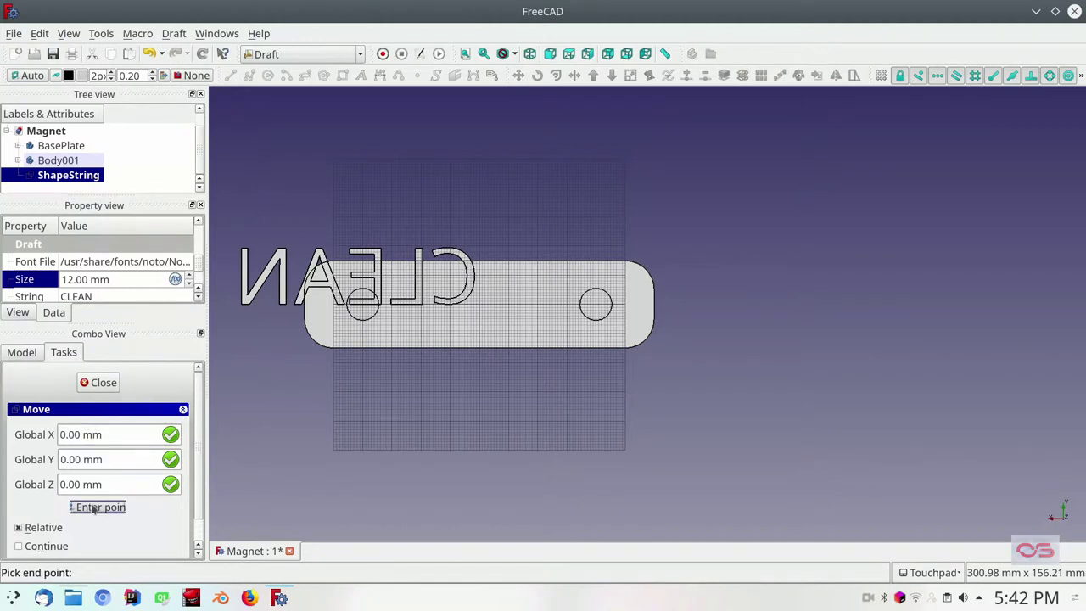
left_click(602, 338)
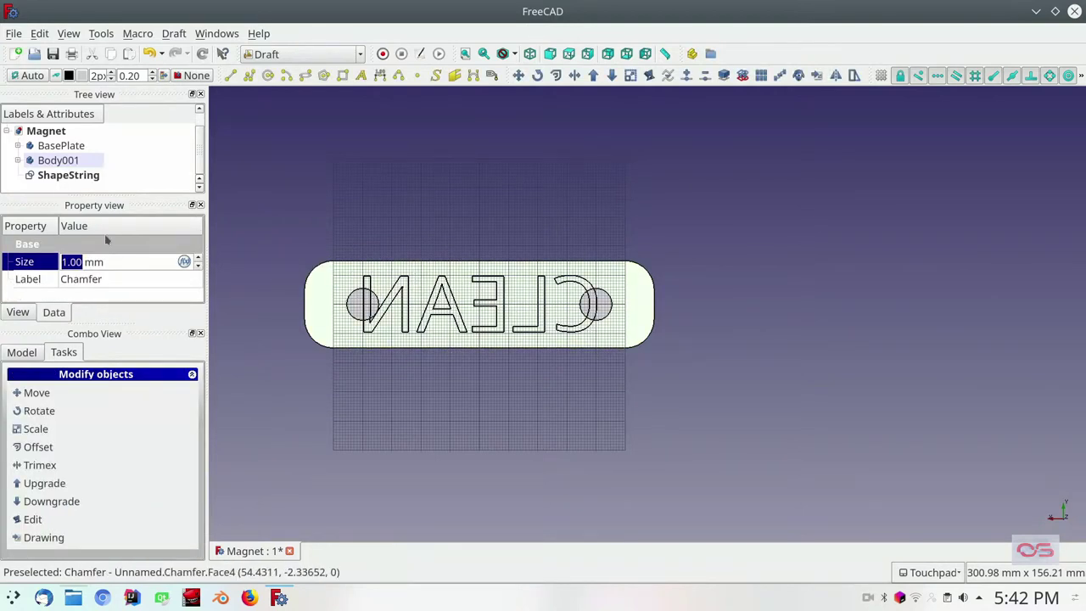
left_click(69, 176)
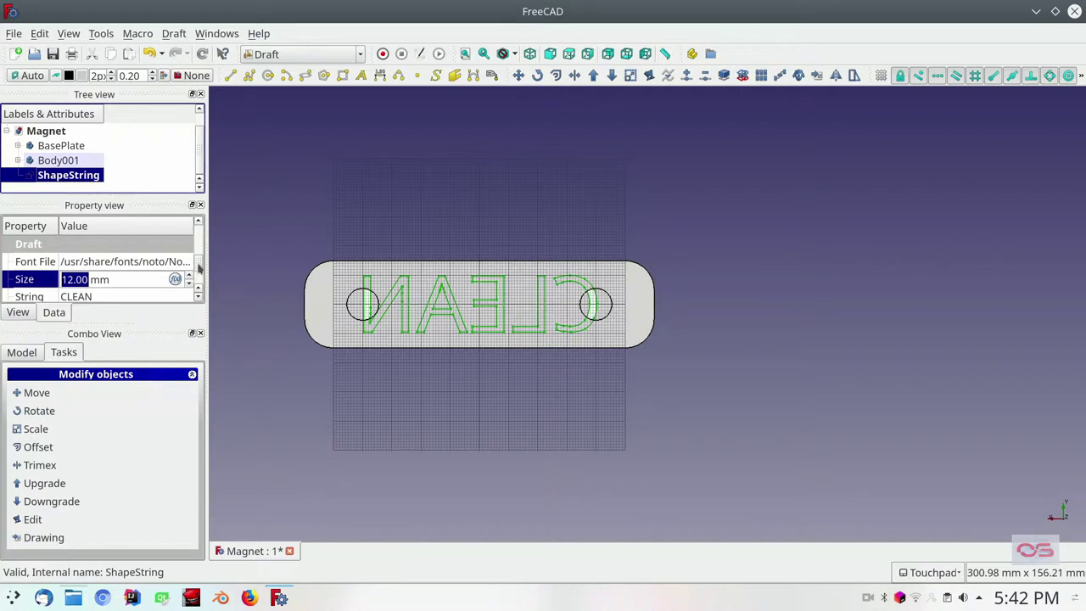
scroll(199, 268, "up", 2)
left_click(141, 280)
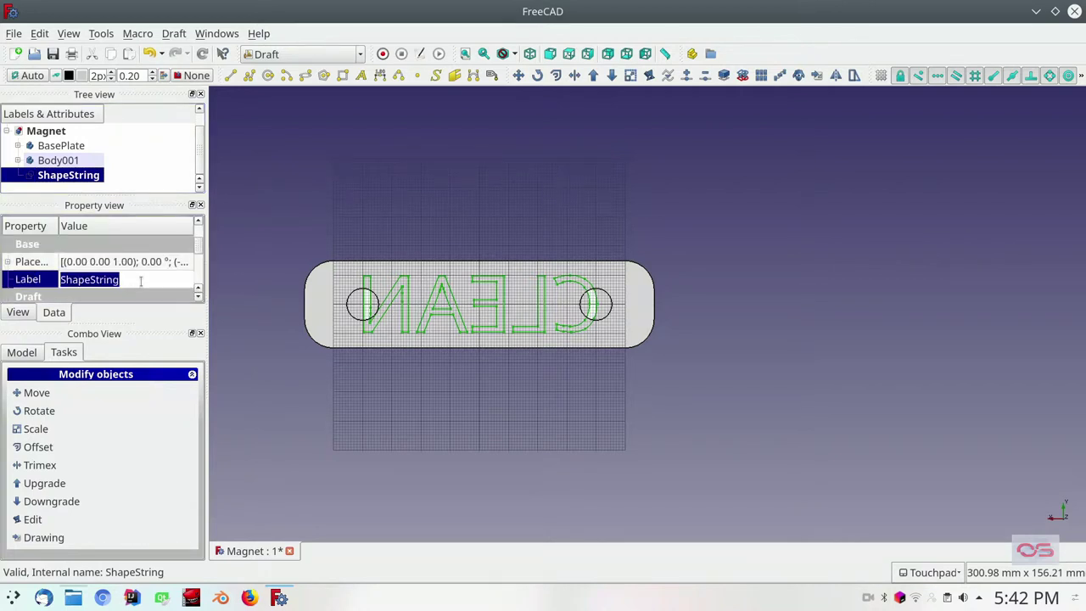
type("Clean")
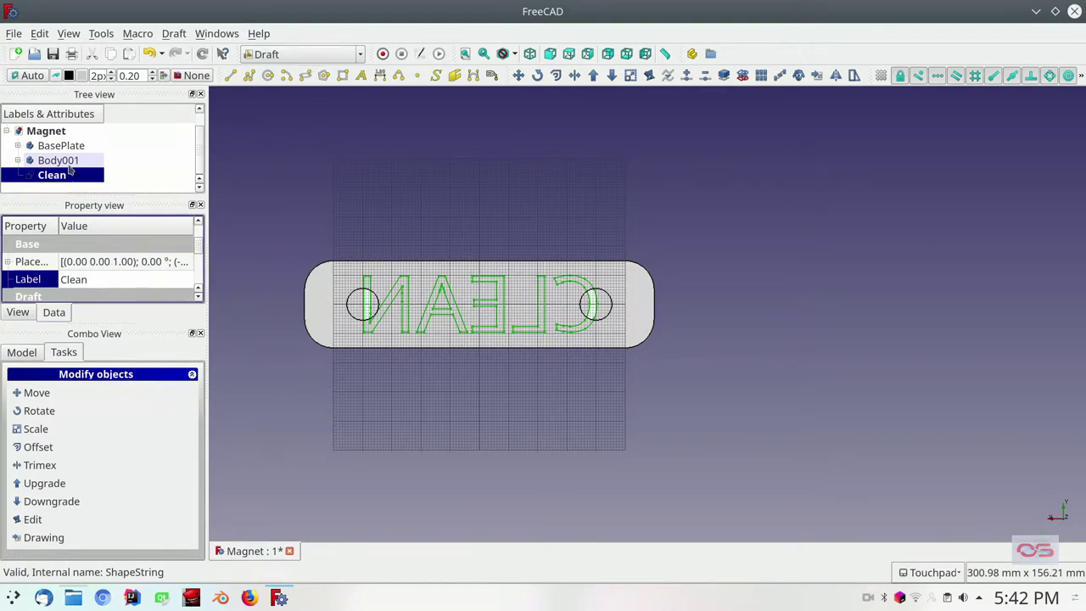
left_click(66, 164)
Step: Copy and paste the Clean text to create Clean001
left_click(65, 176)
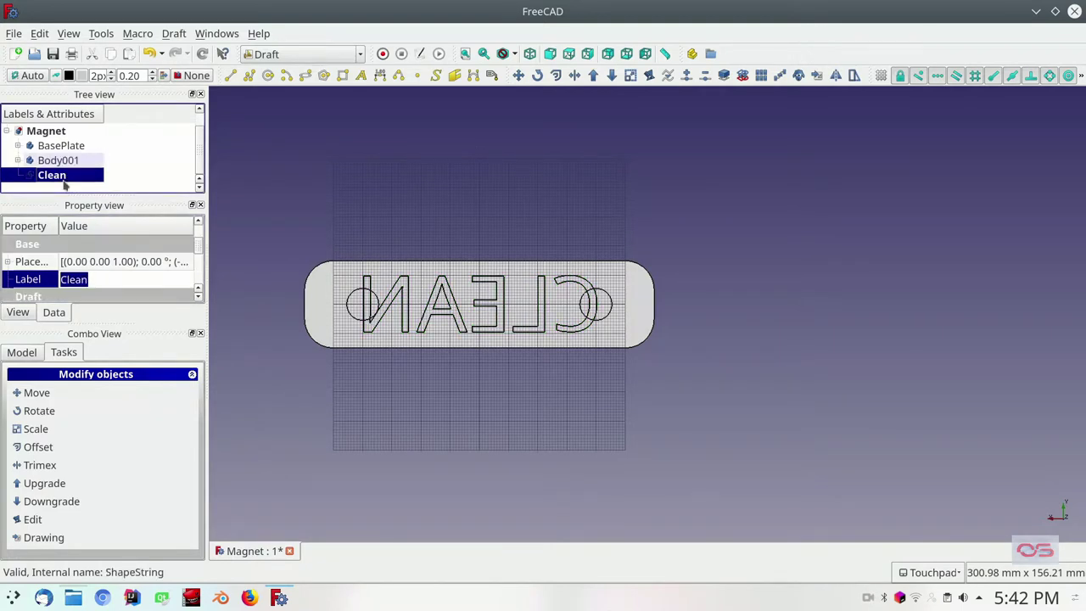
key("ctrl+c")
key("ctrl+v")
left_click(61, 188)
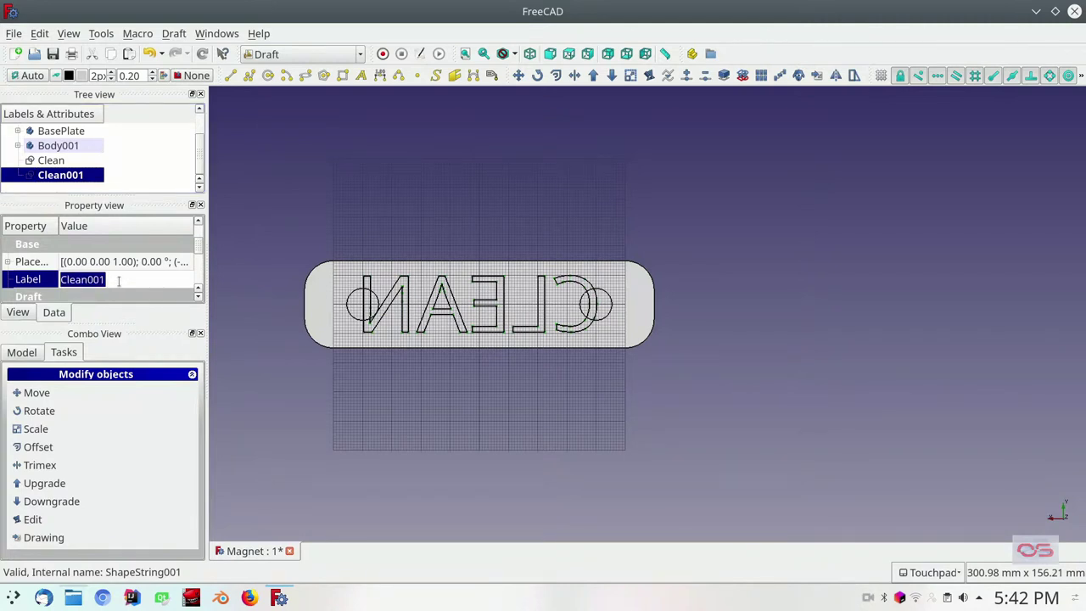
Step: Label the Clean001 copy Dirty and change its String to DIRTY
type("Dirty")
key("Return")
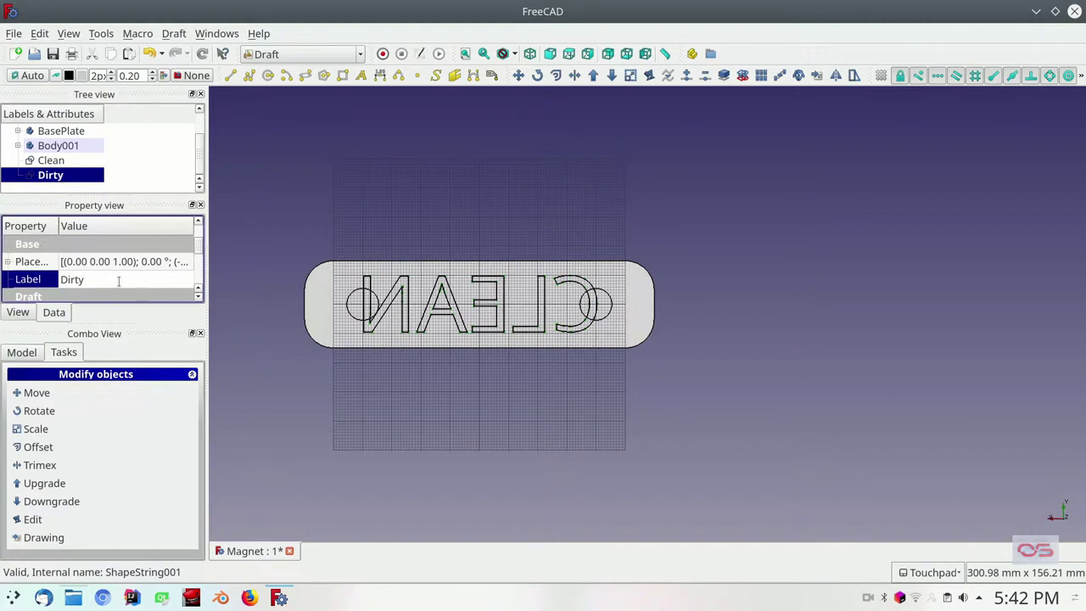
scroll(202, 262, "down", 1)
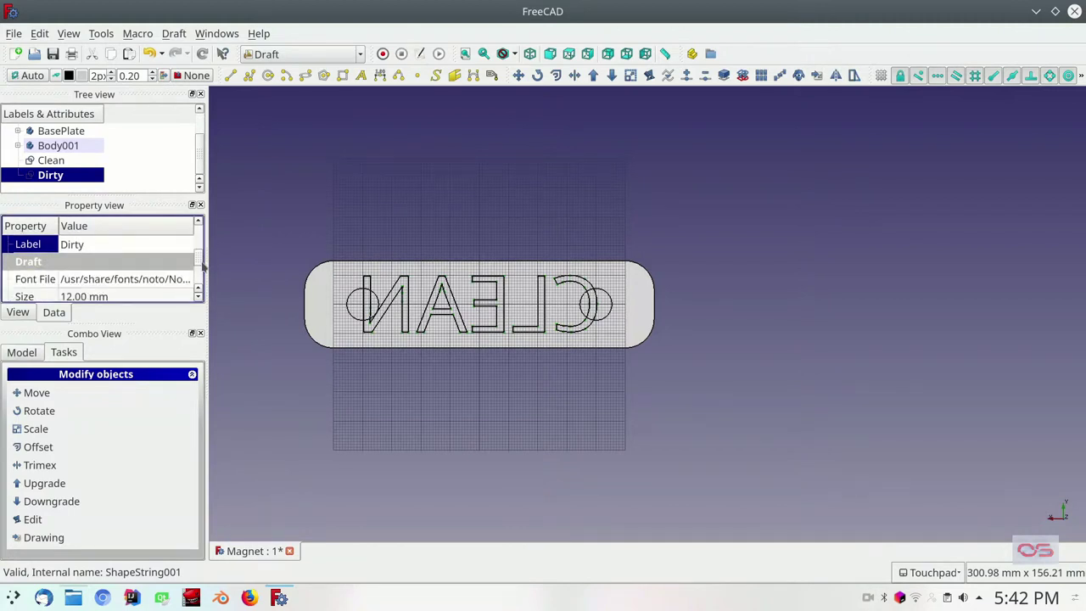
scroll(204, 269, "down", 1)
left_click(131, 296)
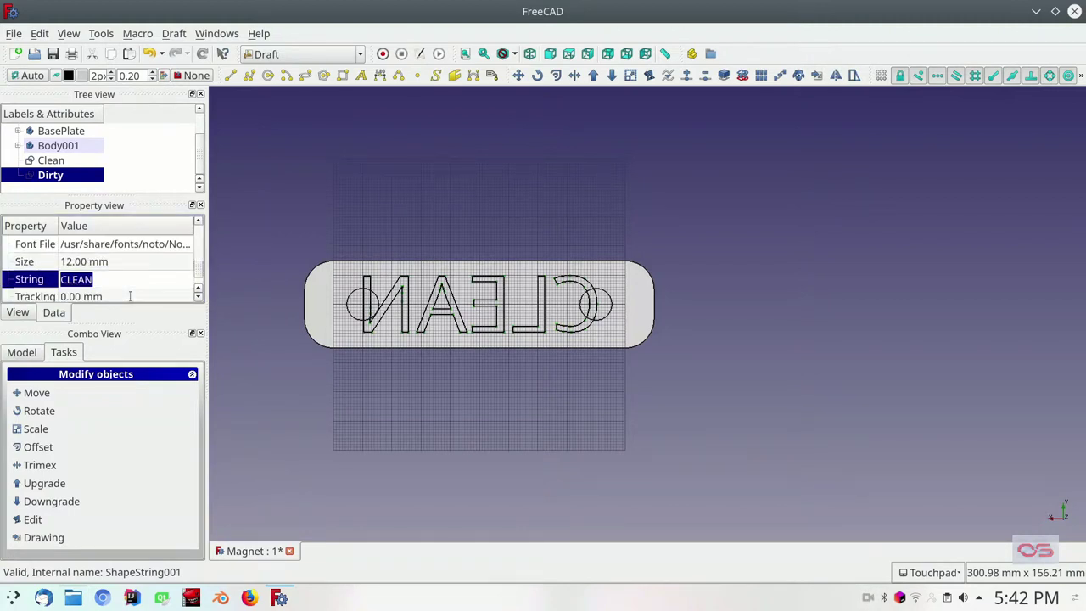
type("DIRTY")
key("Return")
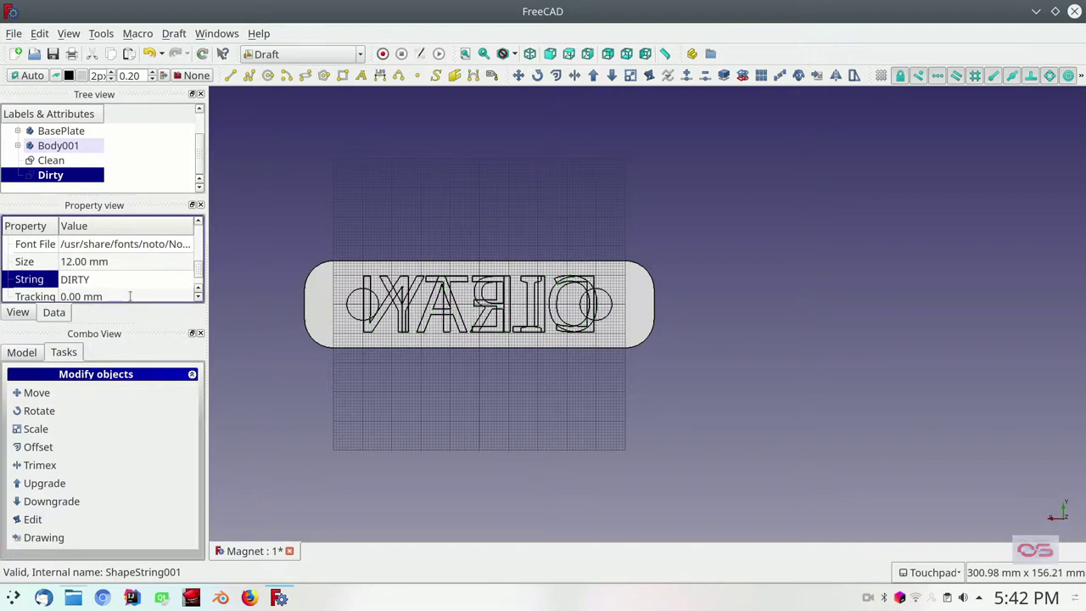
left_click(59, 161)
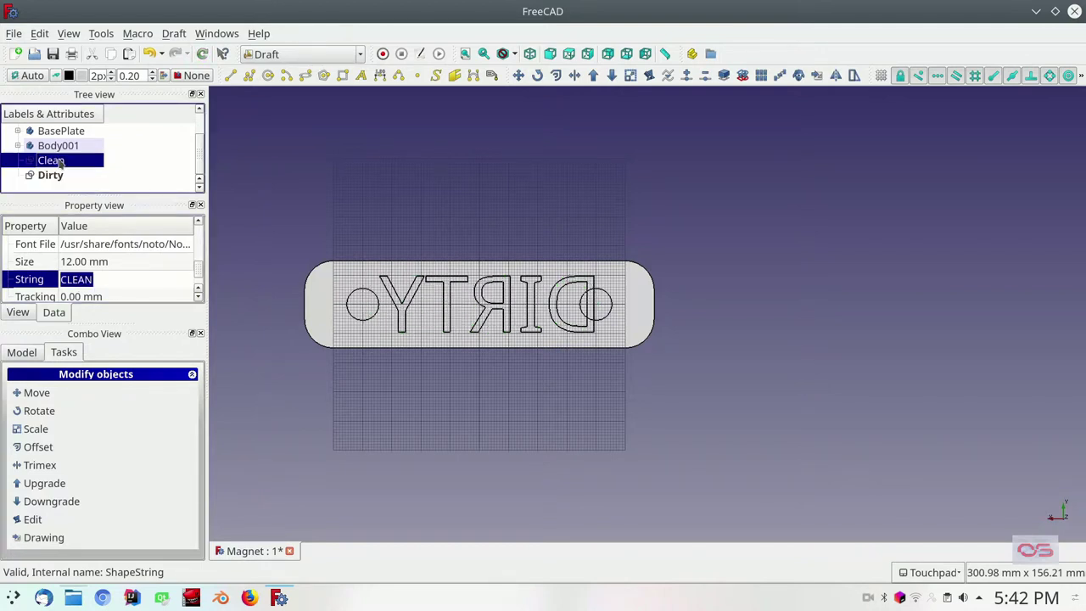
Step: Move the Clean text from the origin to a new position
left_click(61, 397)
left_click(104, 512)
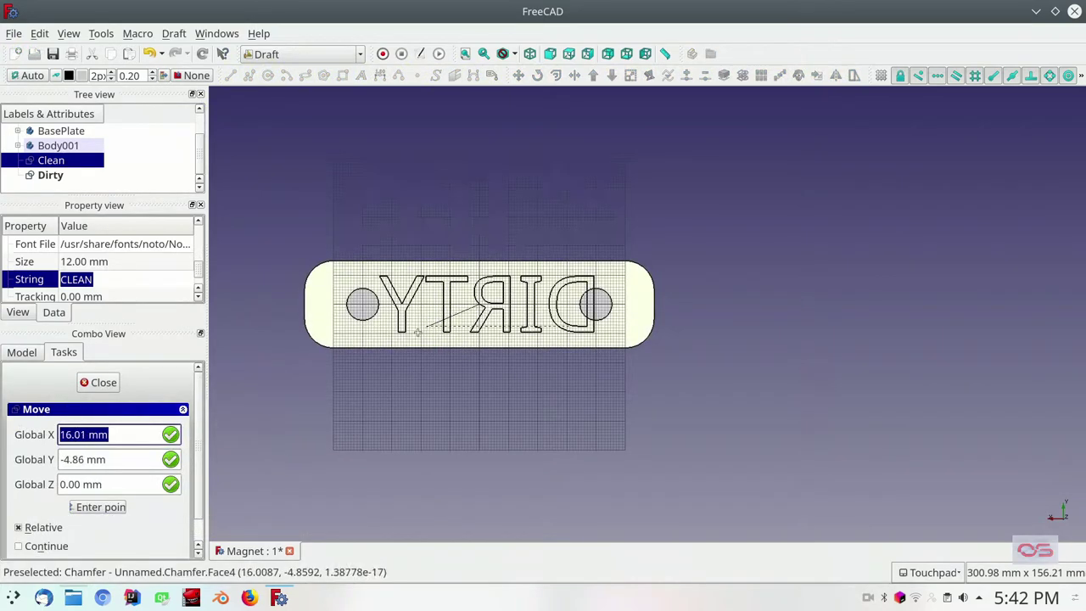
left_click(356, 373)
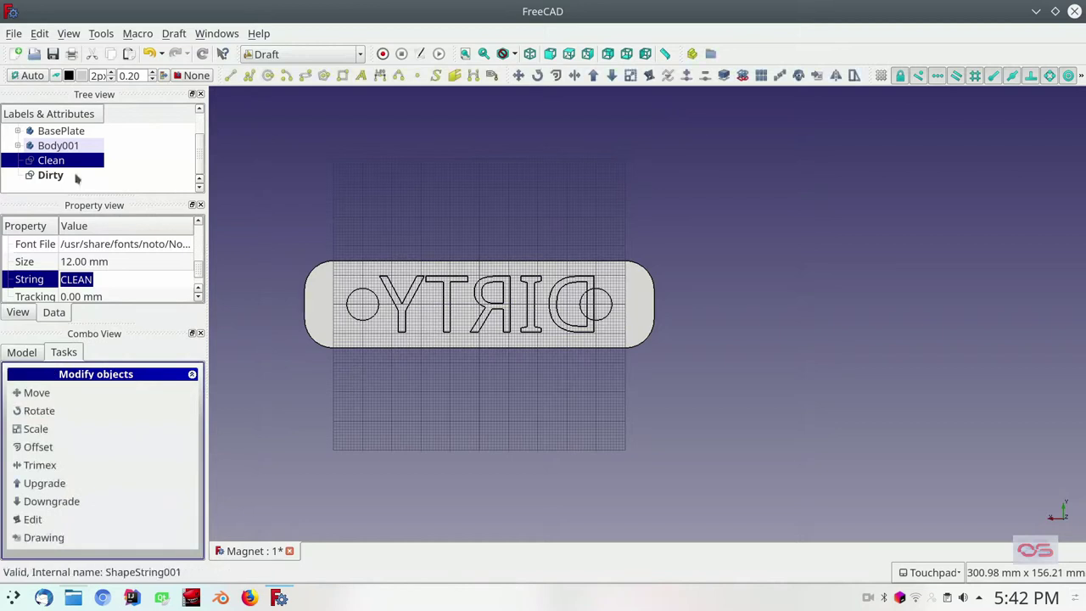
Step: Move the DIRTY text twice so it sits centred between the holes
left_click(50, 176)
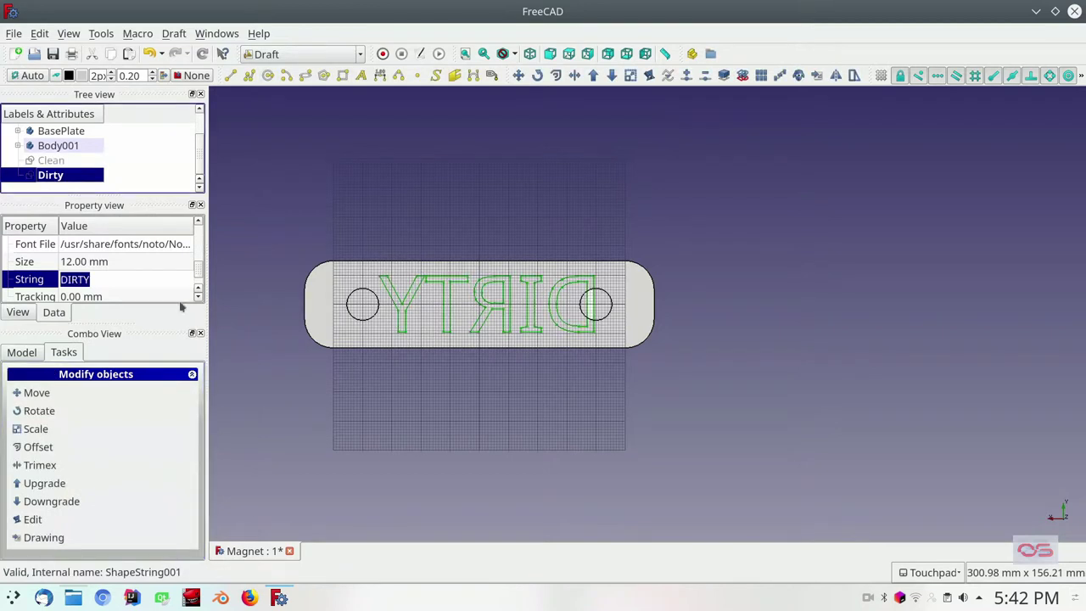
left_click(68, 395)
key("Escape")
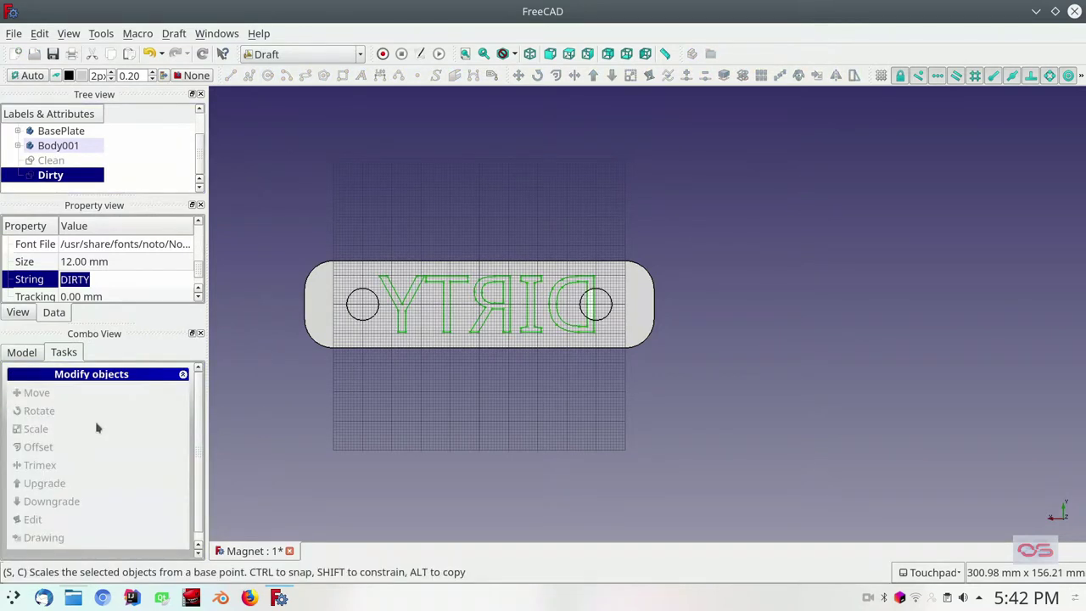
left_click(56, 393)
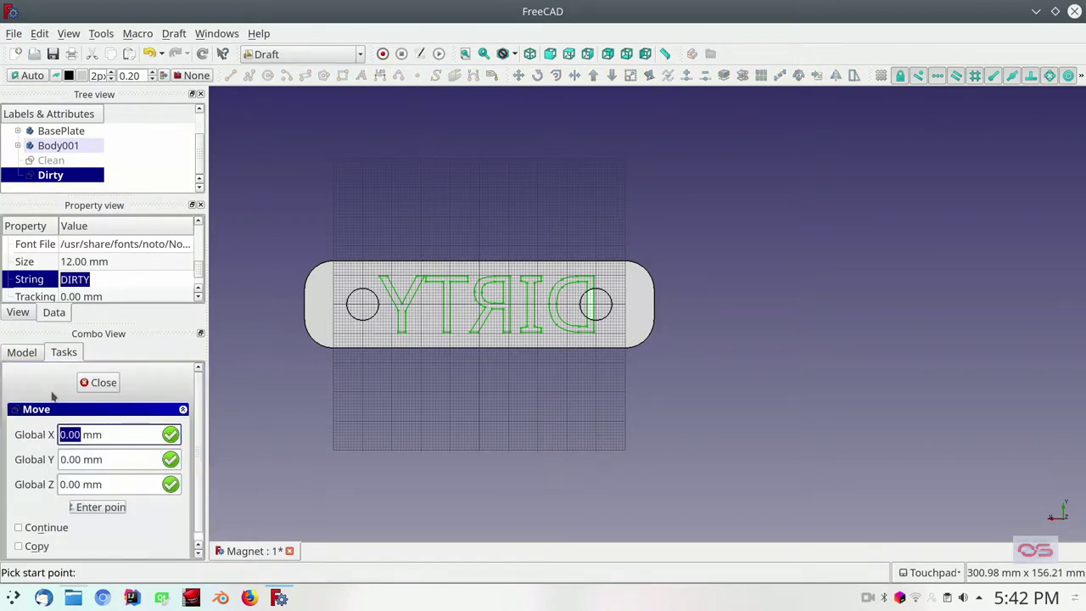
left_click(90, 507)
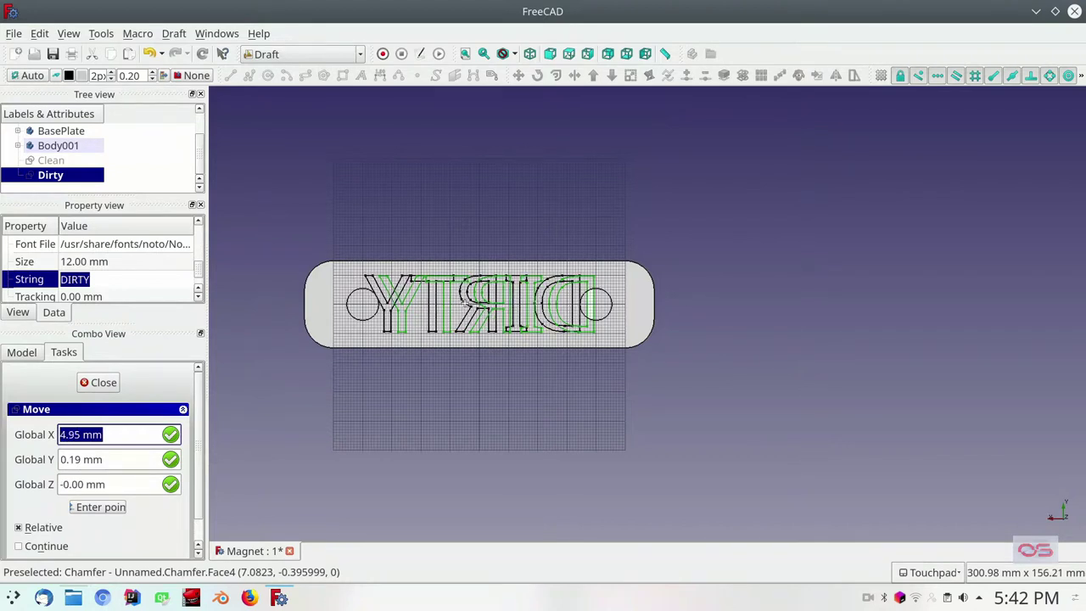
left_click(471, 308)
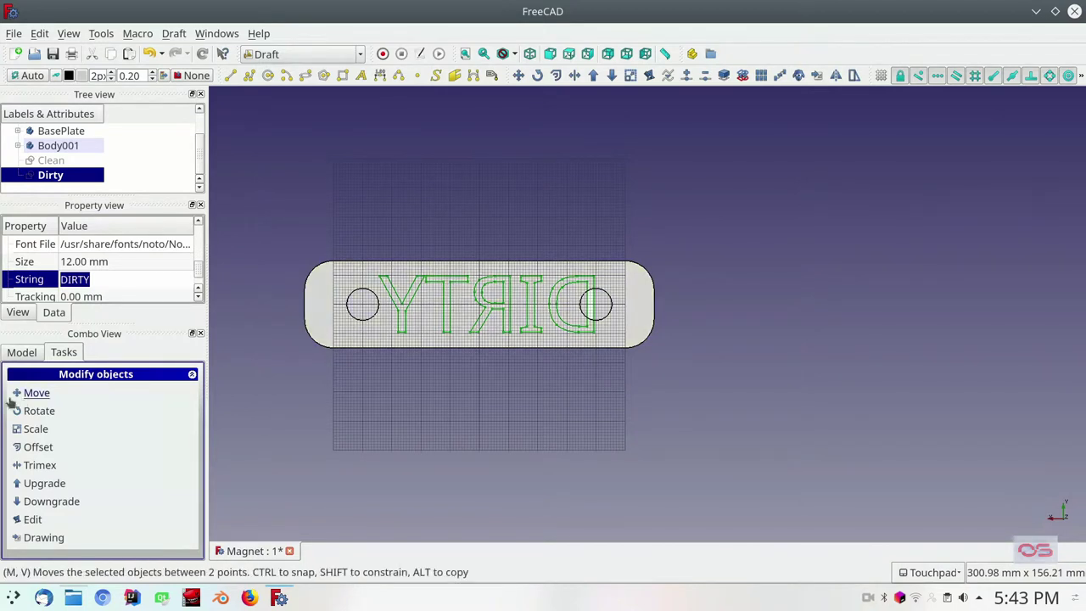
left_click(34, 393)
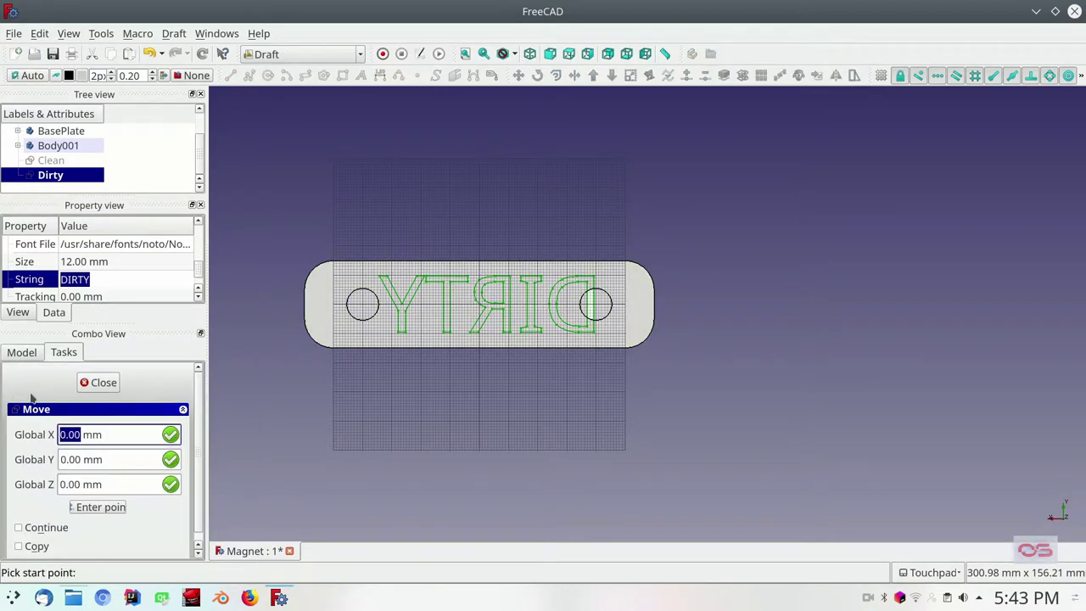
left_click(93, 507)
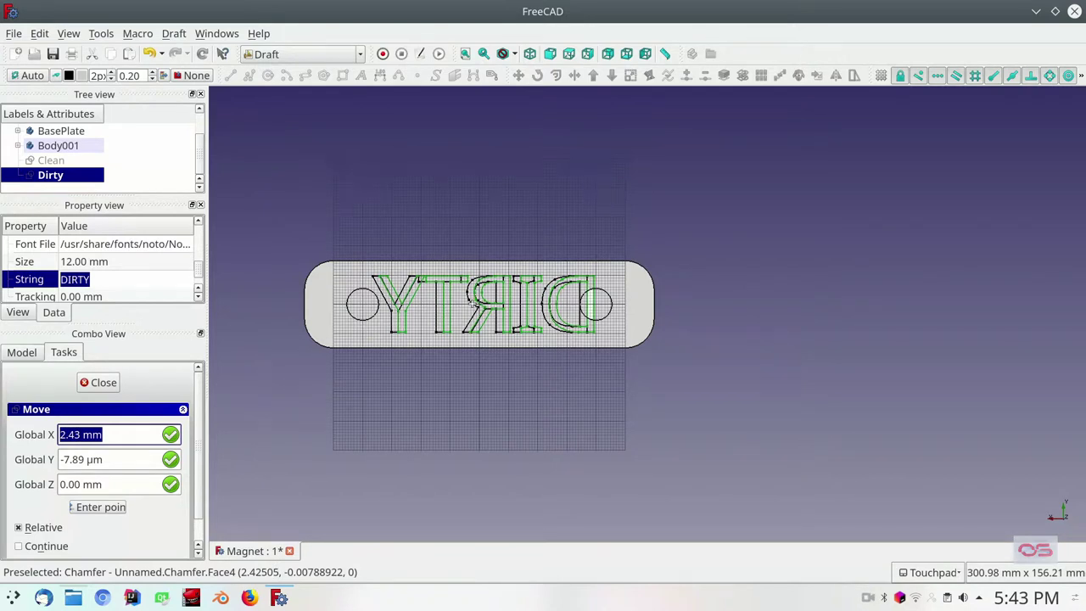
left_click(472, 306)
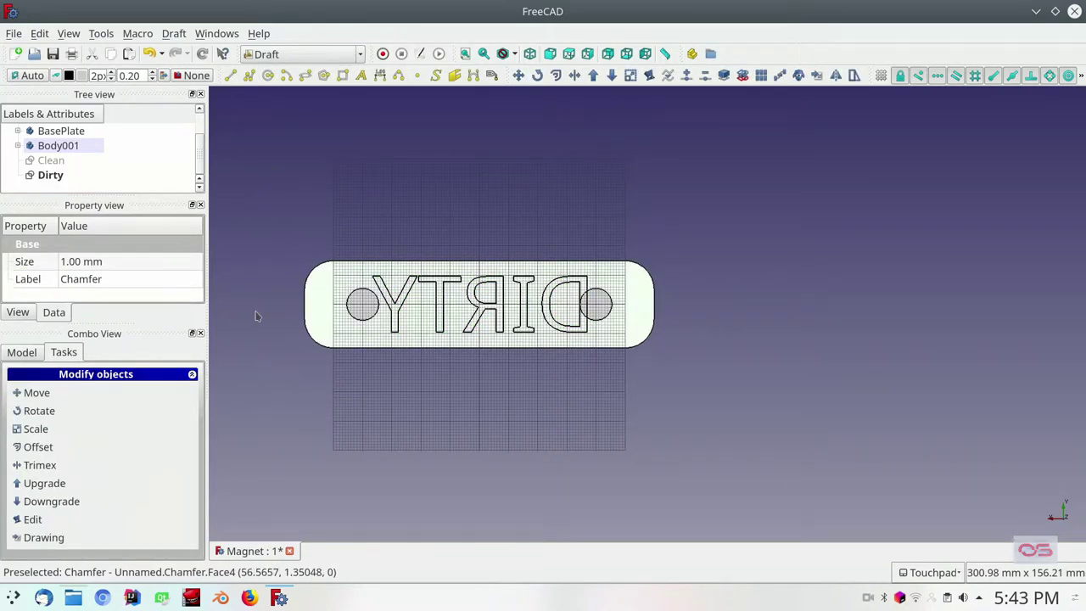
Step: Rename the Body001 body to Clean001
left_click(54, 161)
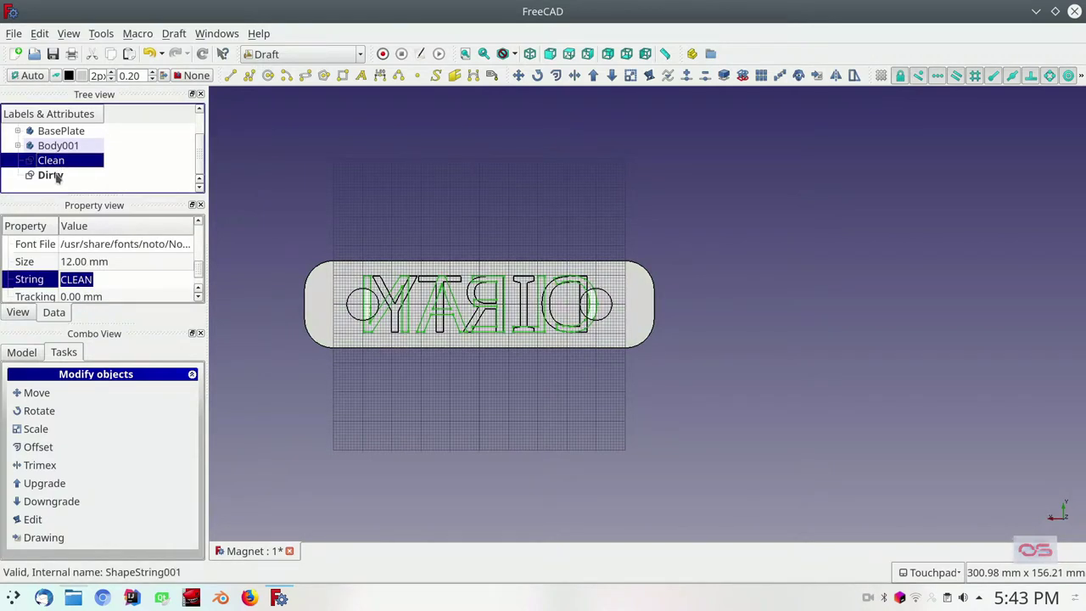
left_click(71, 146)
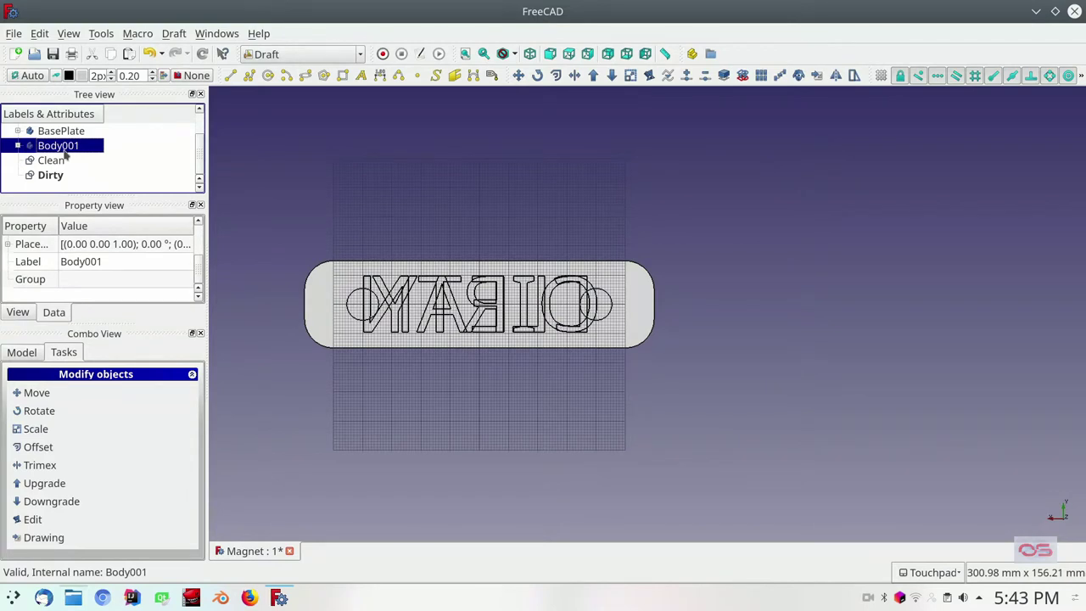
left_click(64, 146)
type("Clean001")
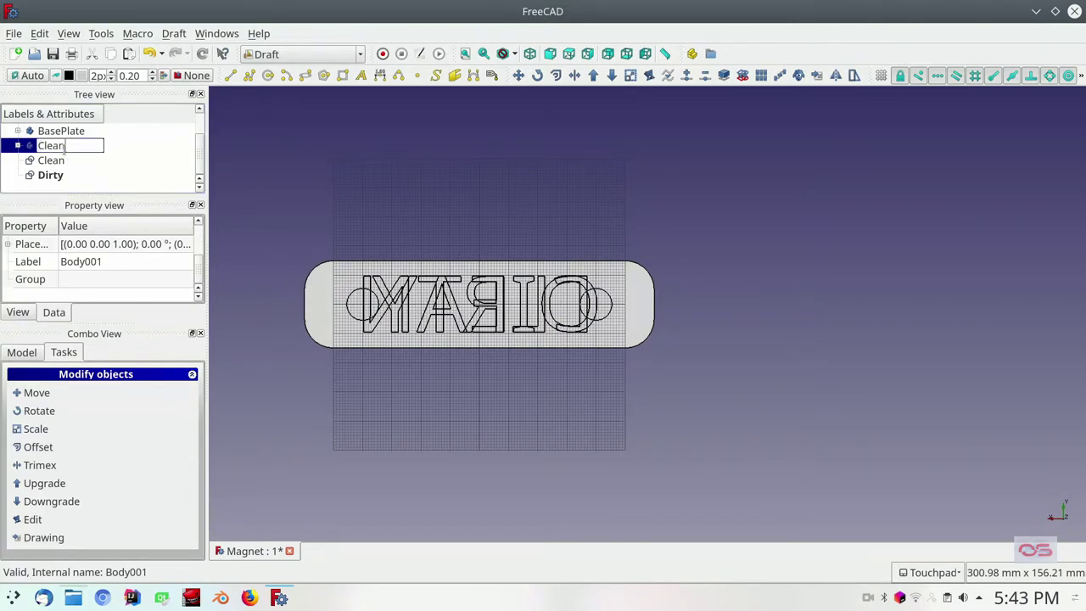
key("Return")
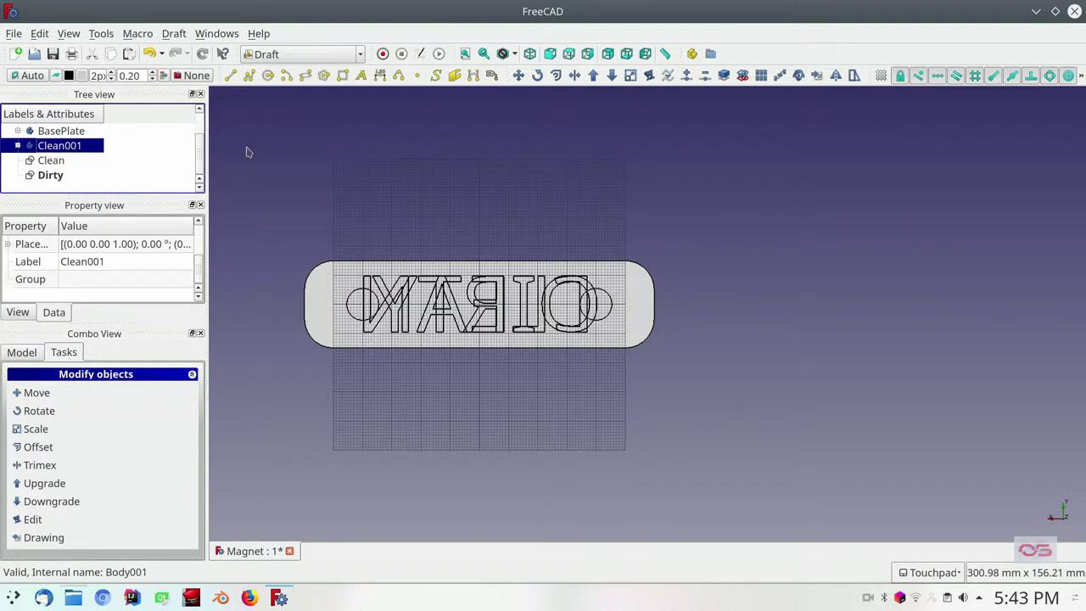
Step: Hide the BasePlate and the Dirty text, then select the Clean text
left_click(78, 134)
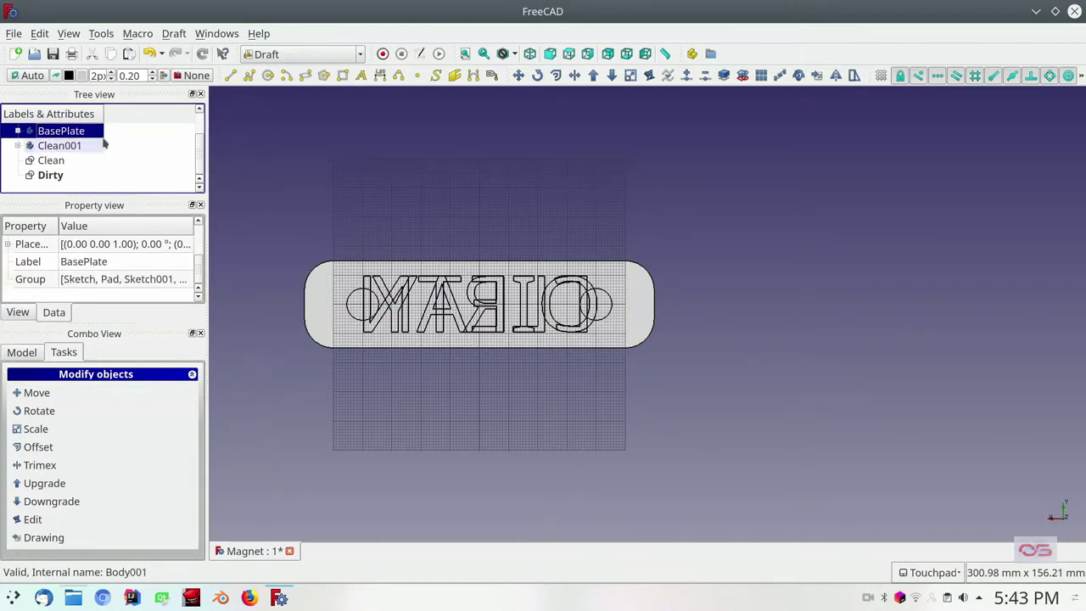
key("space")
left_click(51, 176)
key("space")
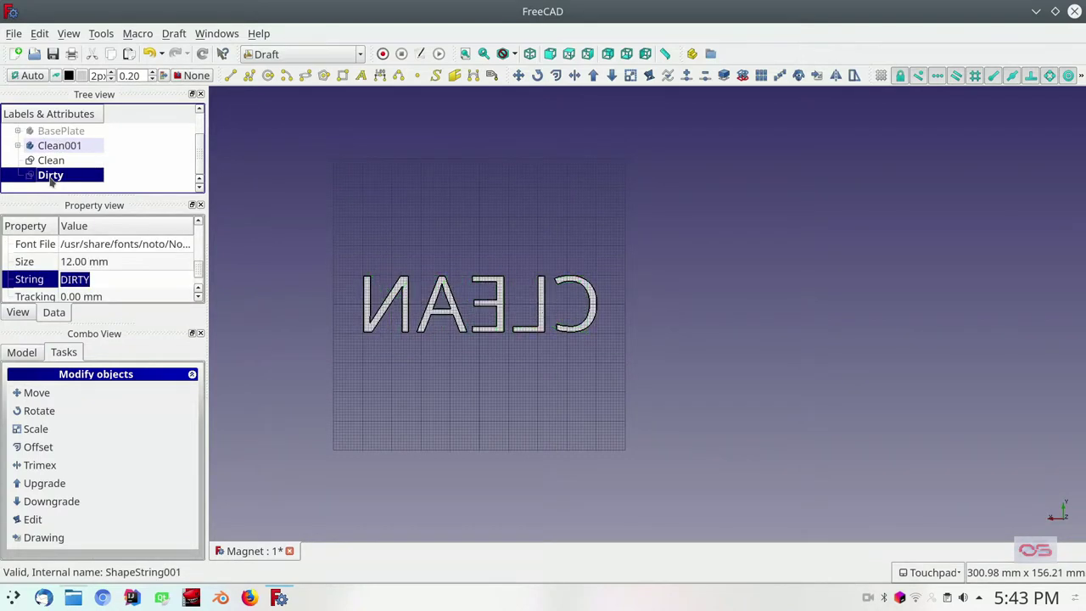
left_click(53, 161)
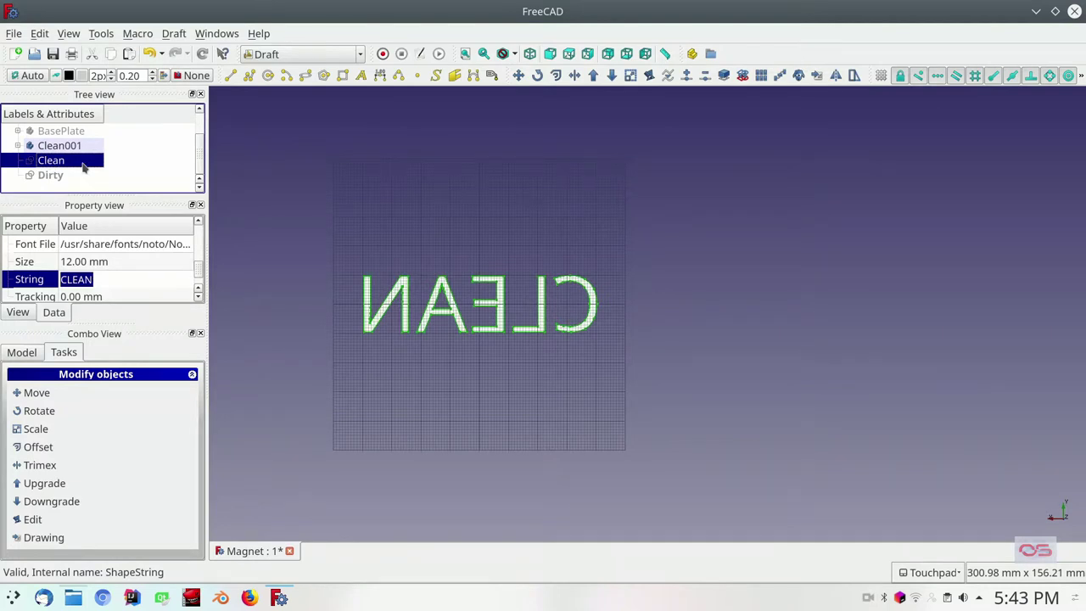
Step: Switch to the Part workbench and start an extrusion of the CLEAN text
left_click(311, 53)
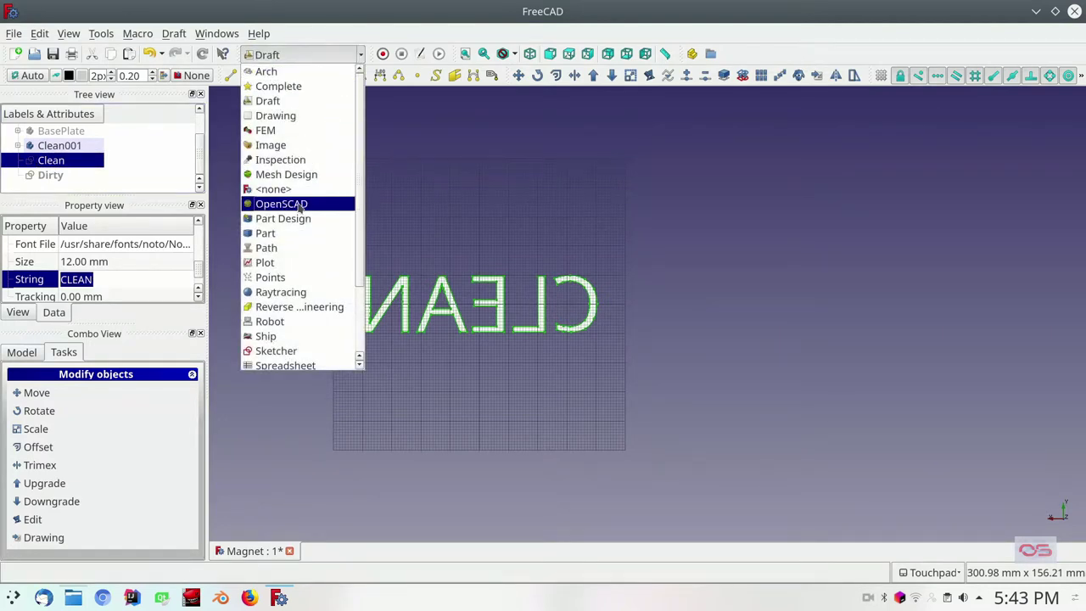
left_click(293, 234)
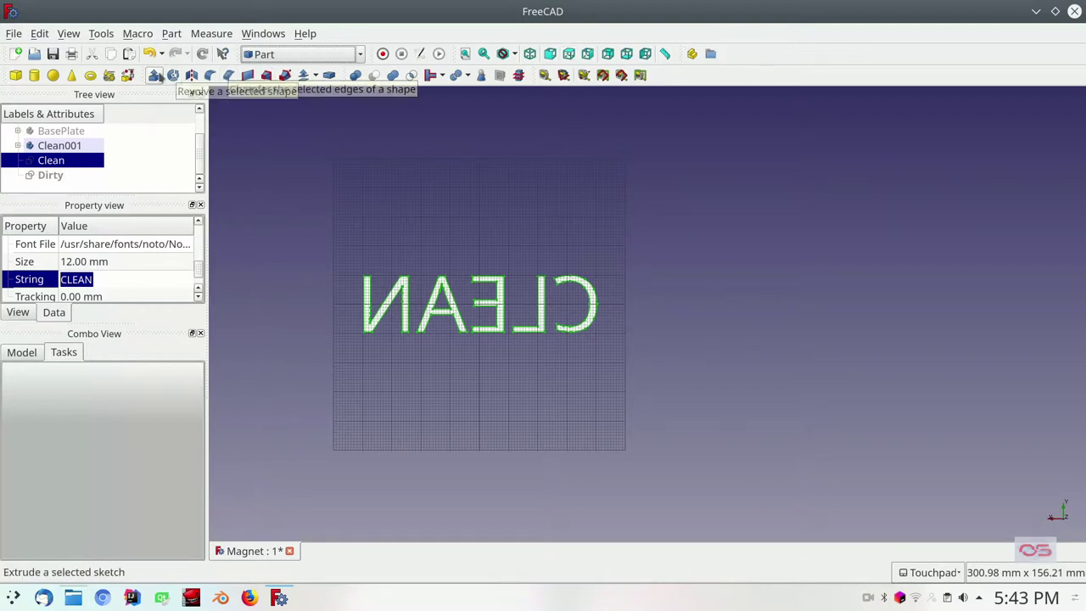
left_click(154, 76)
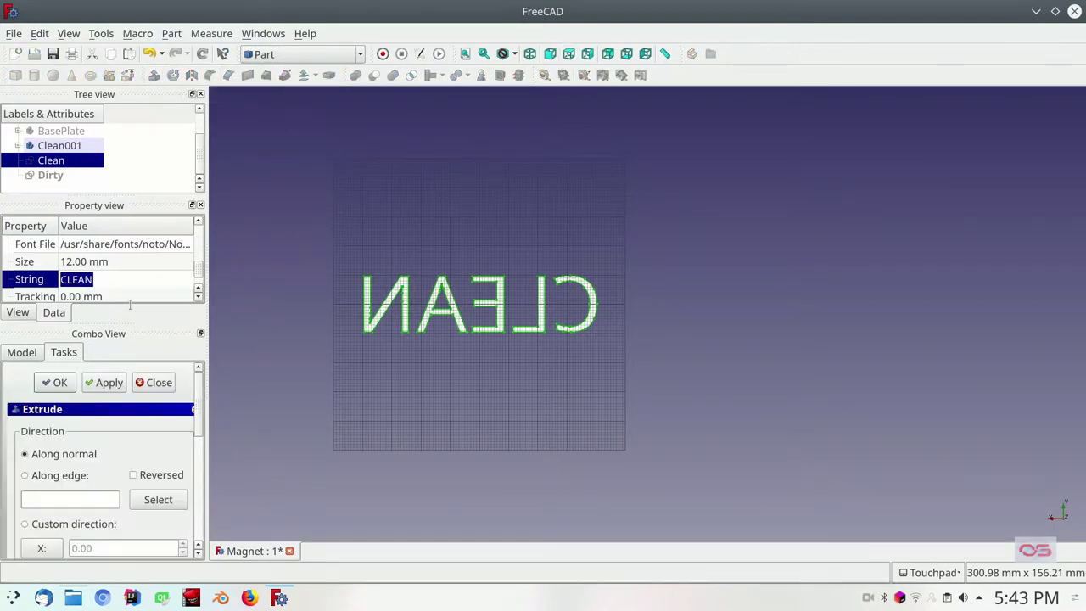
scroll(169, 449, "down", 5)
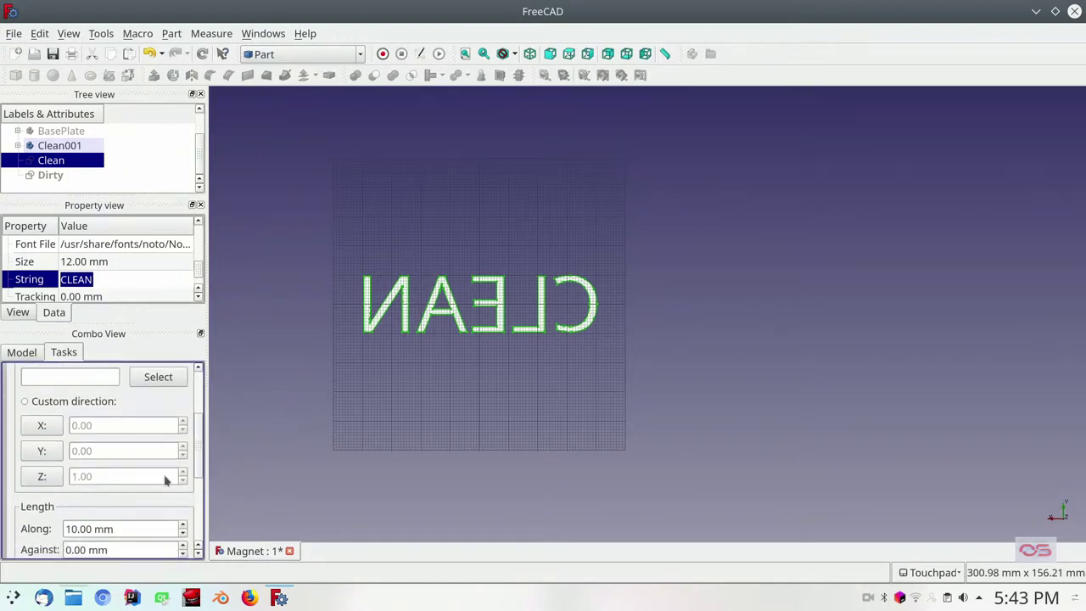
left_click_drag(202, 473, 200, 508)
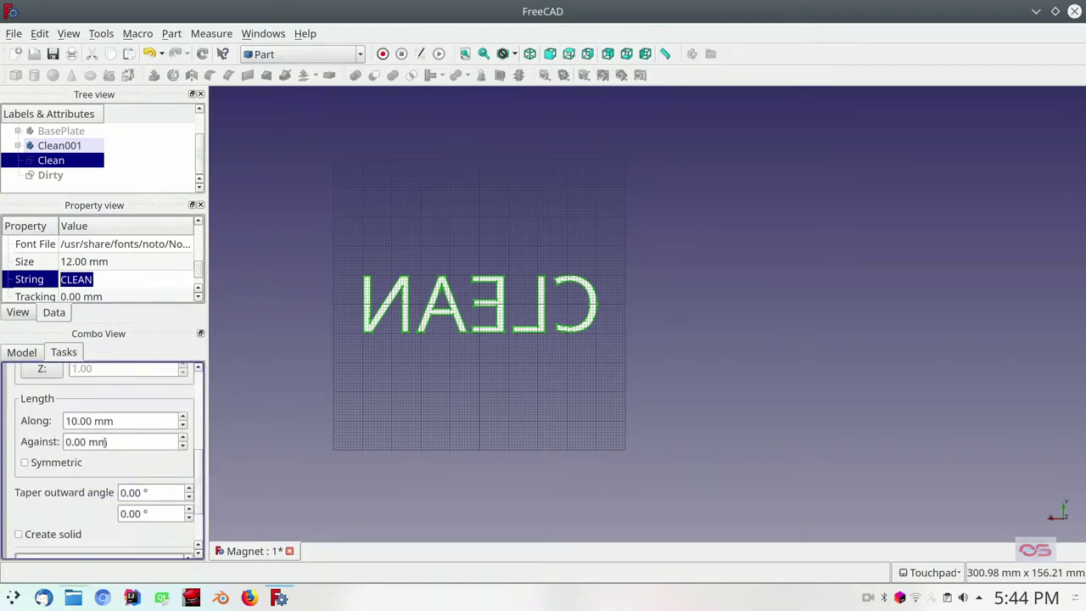
Step: Set the extrusion length from 10 to 0.5 mm and confirm it
left_click(73, 422)
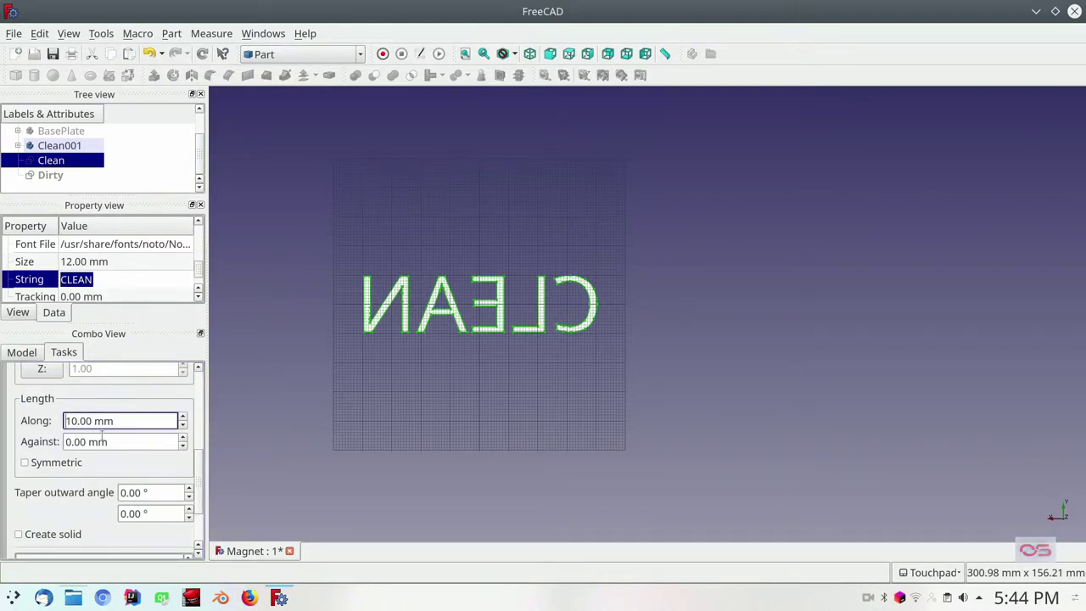
key("shift+Home")
key("BackSpace")
type(".5")
key("Return")
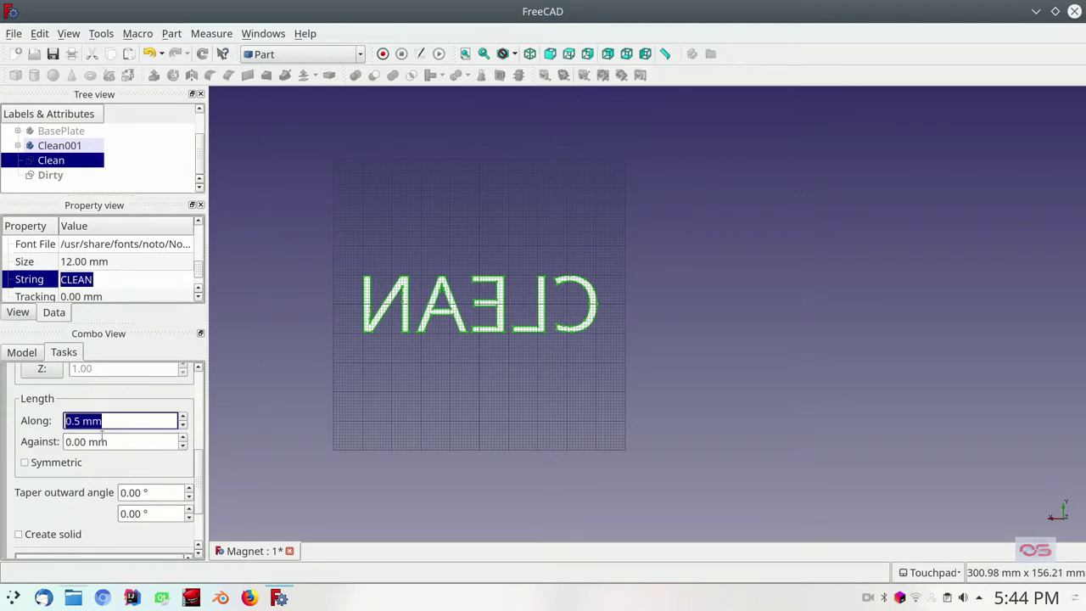
scroll(198, 500, "down", 3)
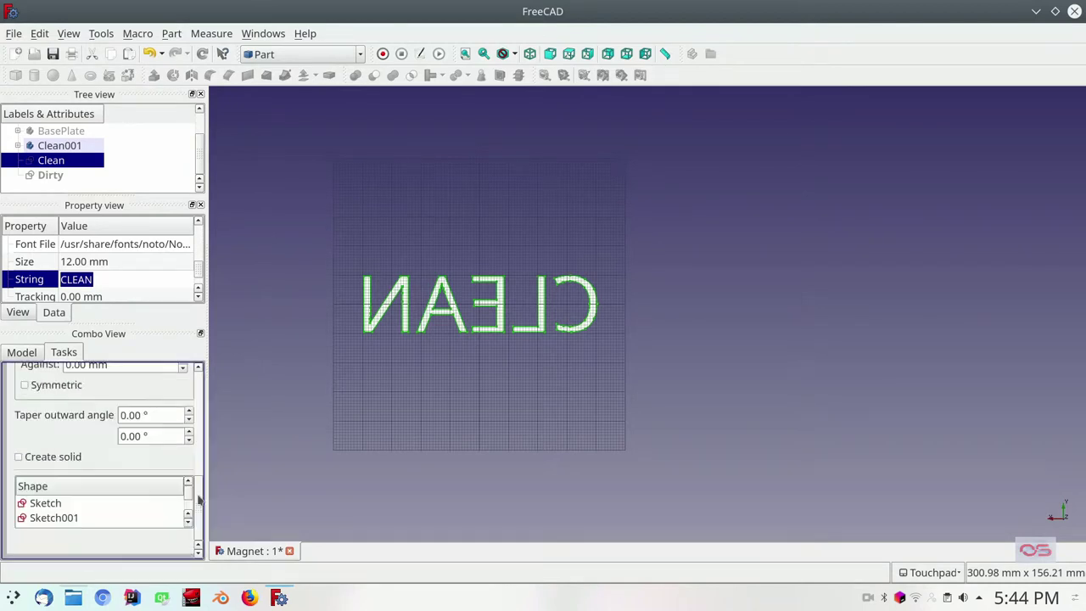
scroll(199, 510, "up", 5)
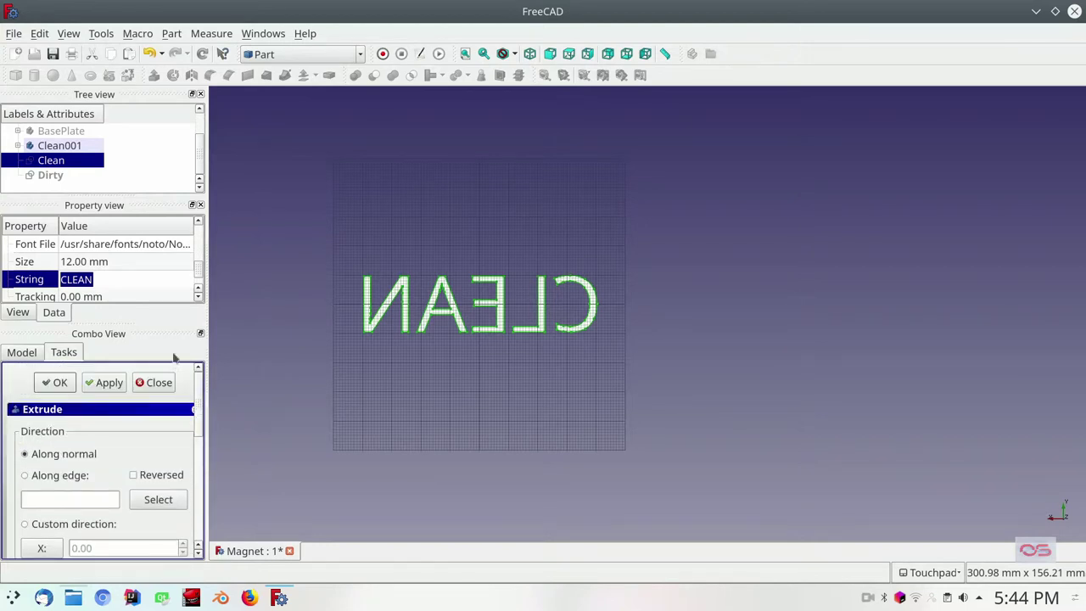
left_click(60, 384)
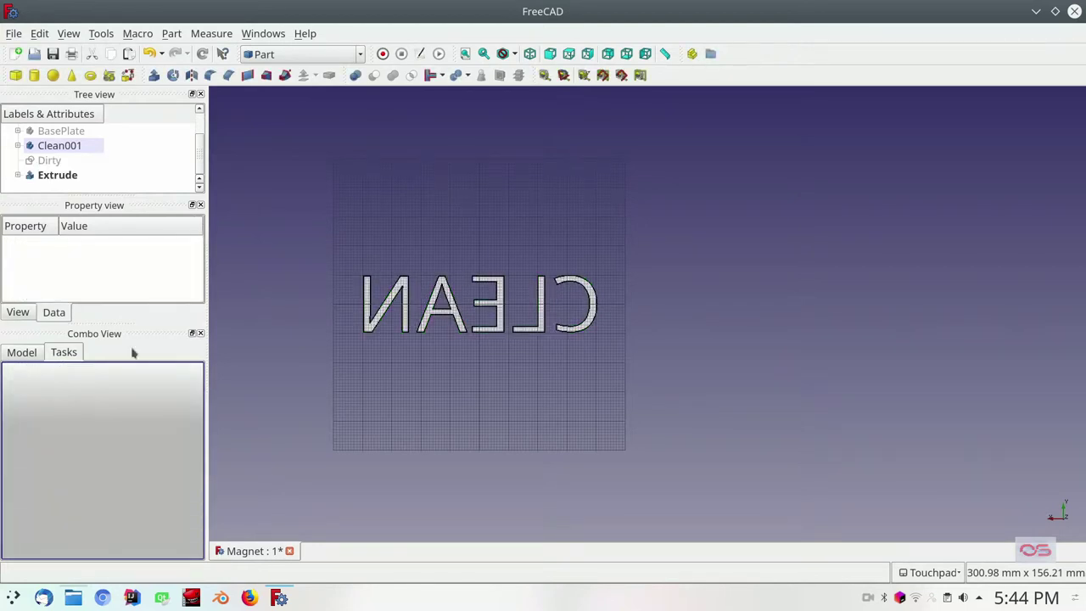
Step: Check the letters in front and axonometric views, then rename Extrude to CleanExt
left_click(550, 54)
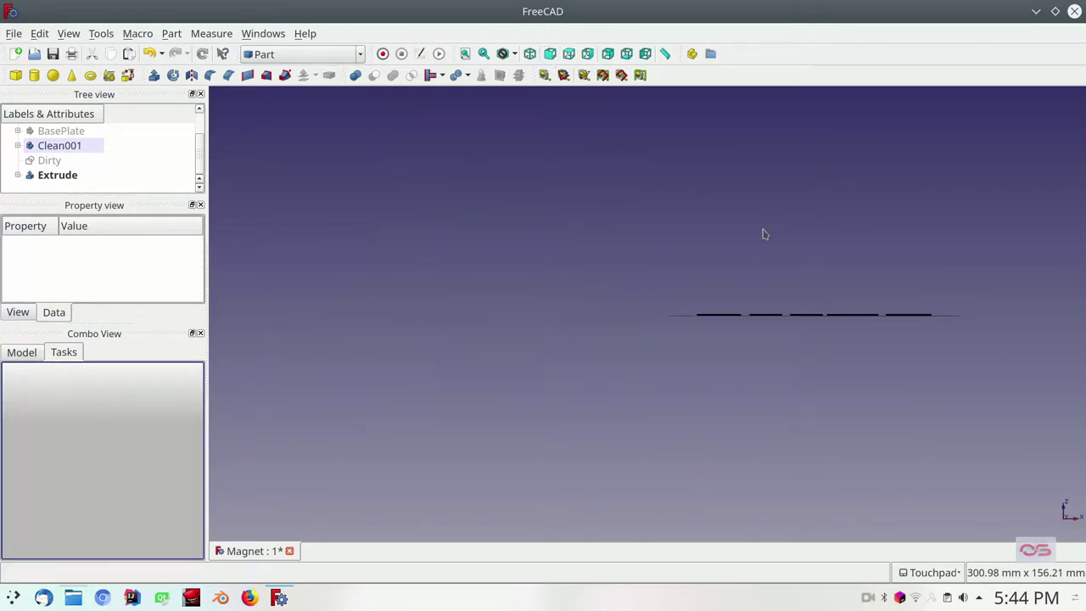
scroll(984, 329, "up", 2)
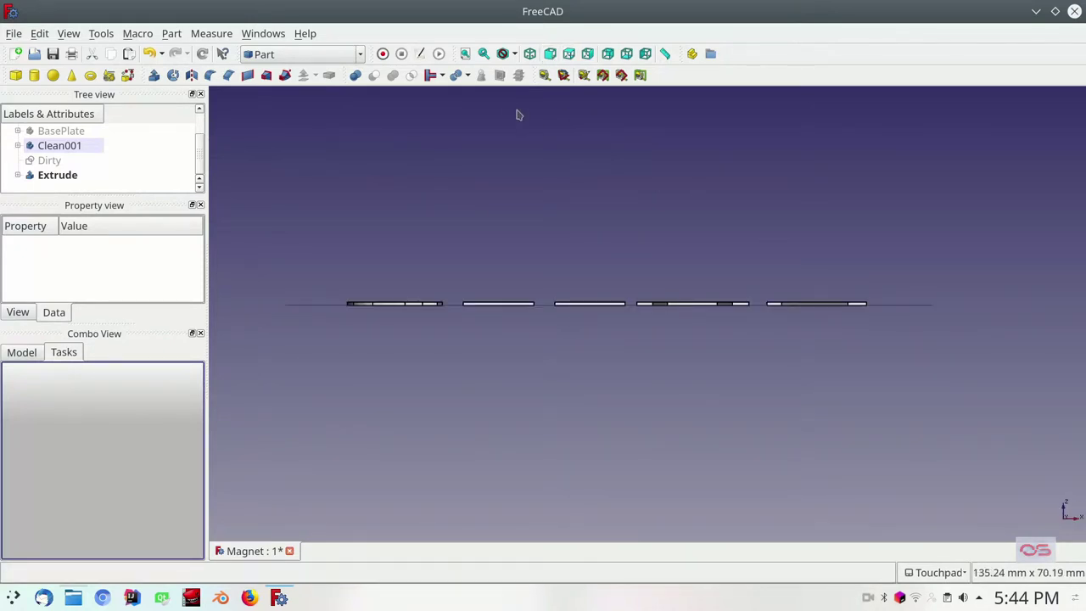
left_click(530, 53)
left_click(534, 53)
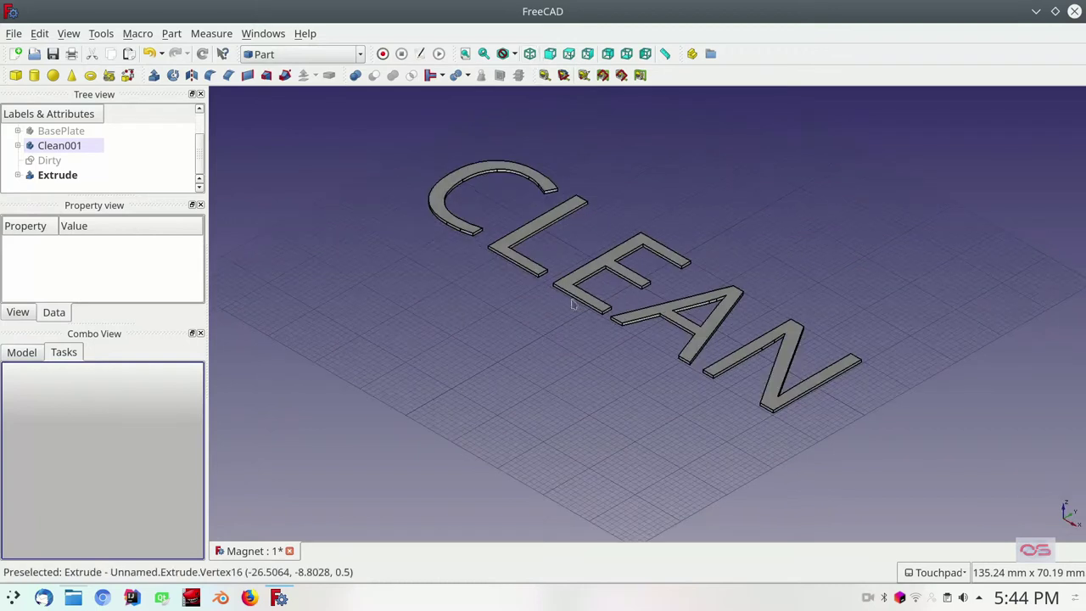
left_click(53, 175)
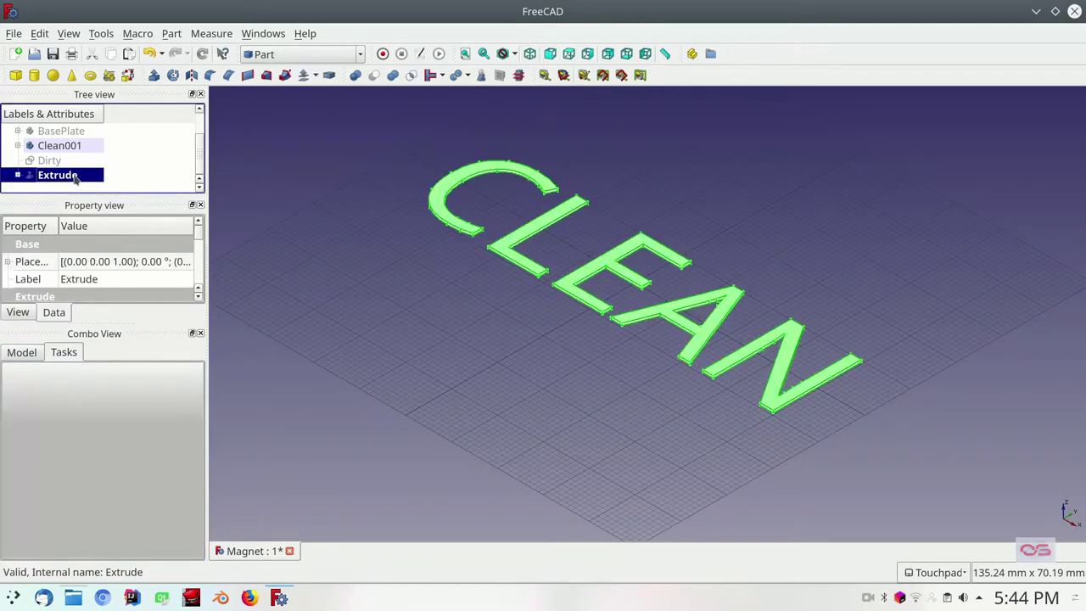
left_click(76, 175)
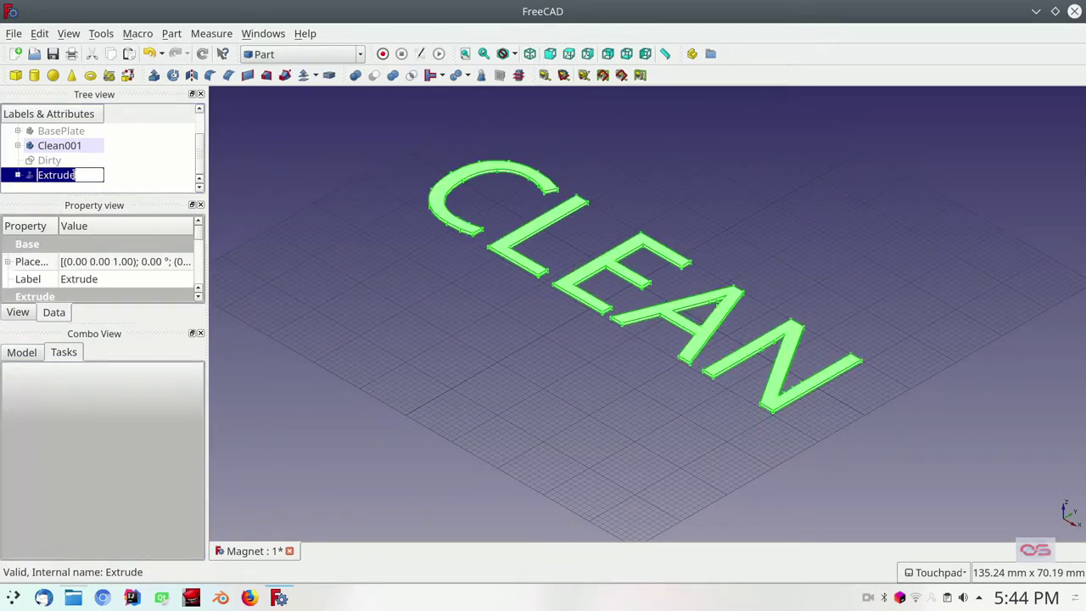
type("CleanExt")
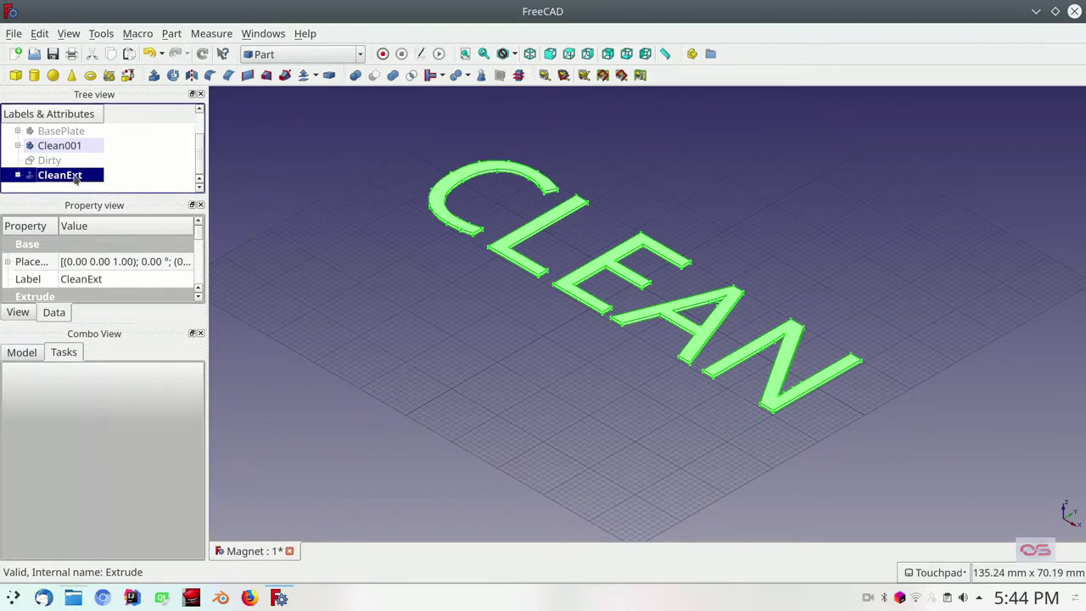
key("Return")
Step: Select the leftover Clean001 body in the model tree
left_click(52, 162)
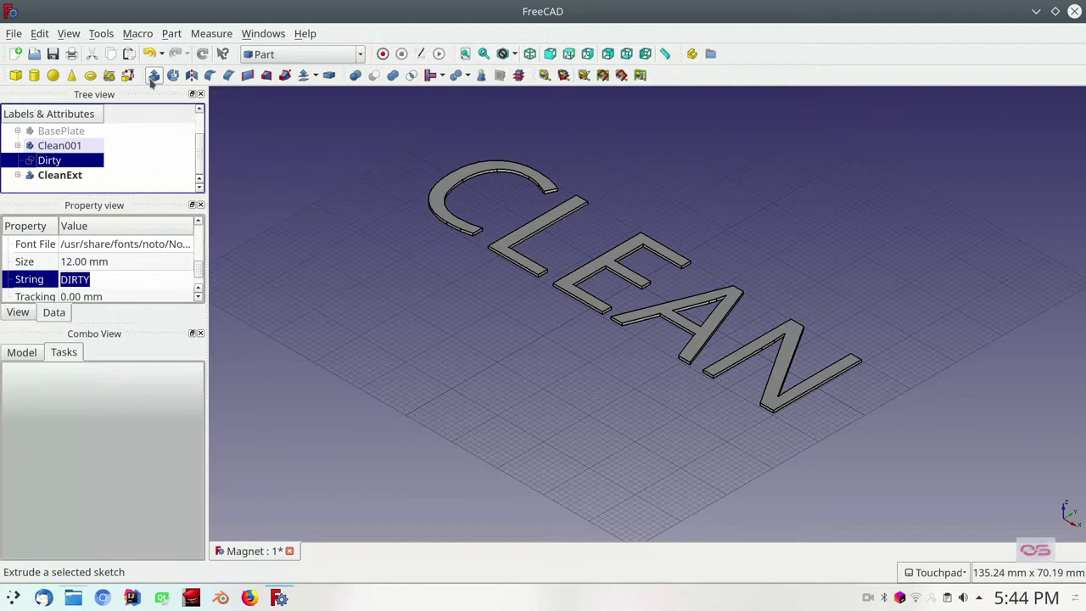
left_click(70, 149)
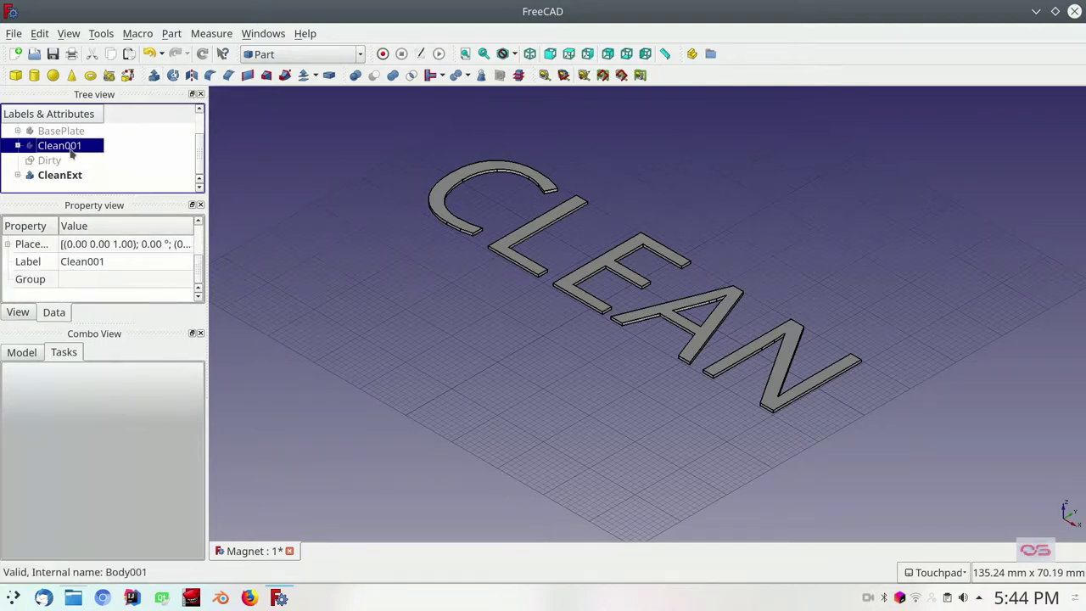
left_click(59, 156)
left_click(62, 148)
Step: Delete the Clean001 body and extrude the DIRTY text 0.5 mm
key("Delete")
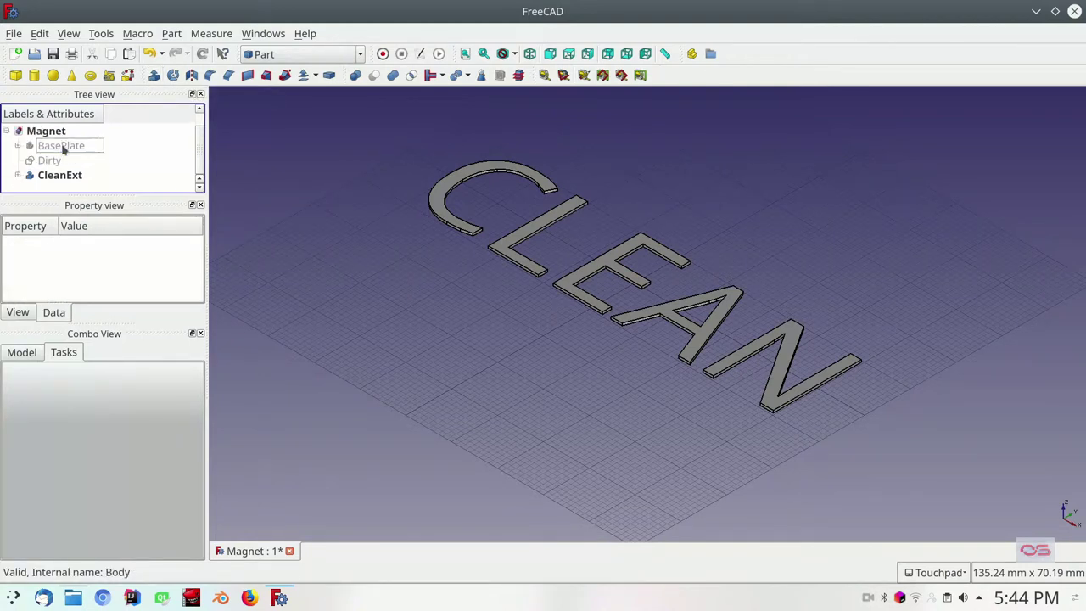
left_click(51, 160)
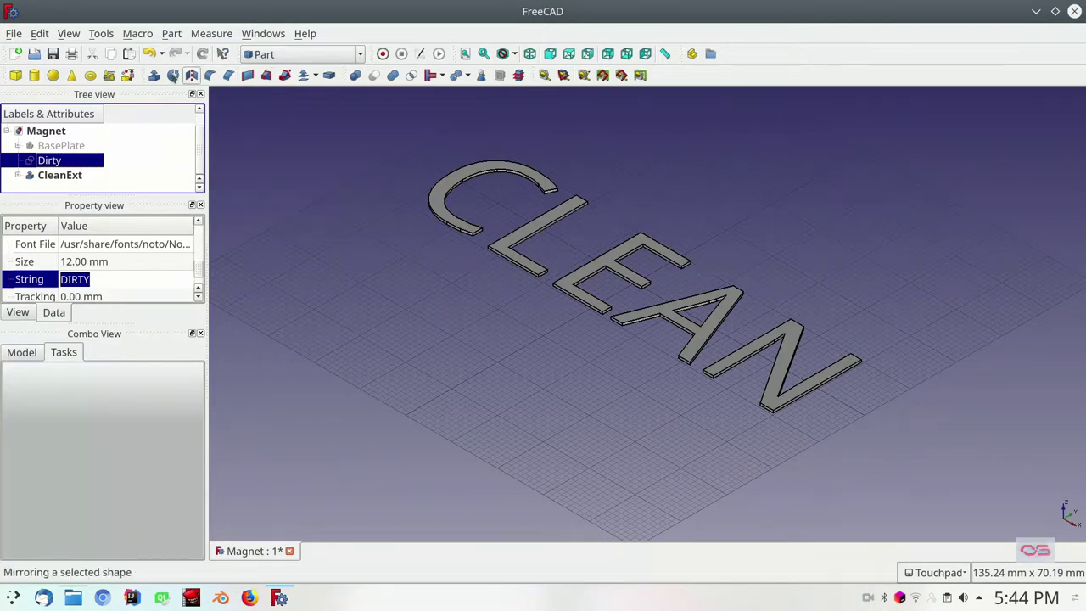
left_click(153, 74)
left_click_drag(201, 428, 204, 497)
double_click(90, 401)
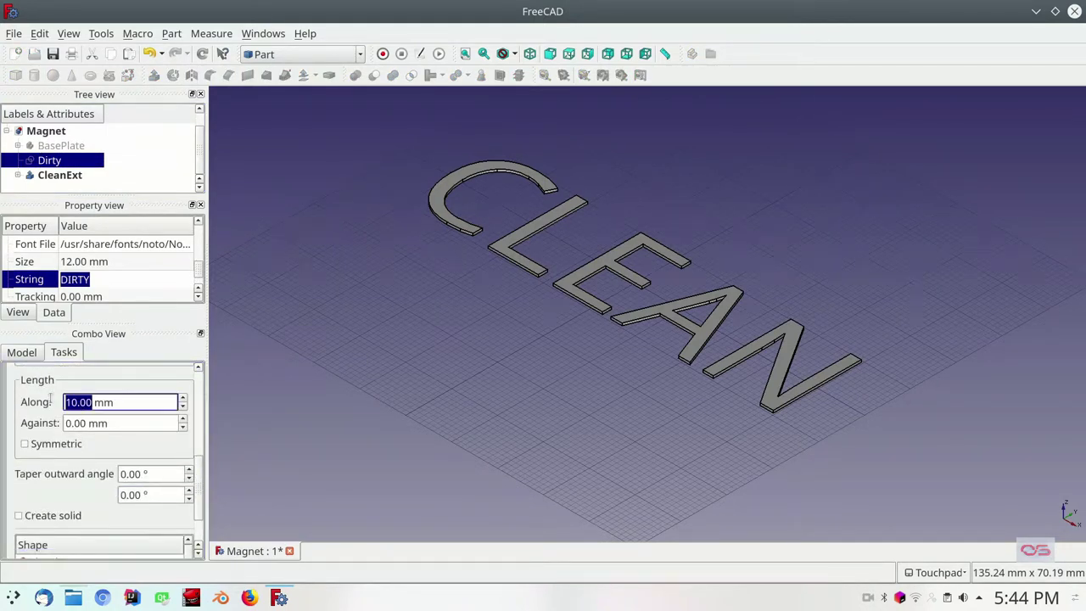
type("0.")
type("5")
key("Return")
scroll(206, 420, "up", 3)
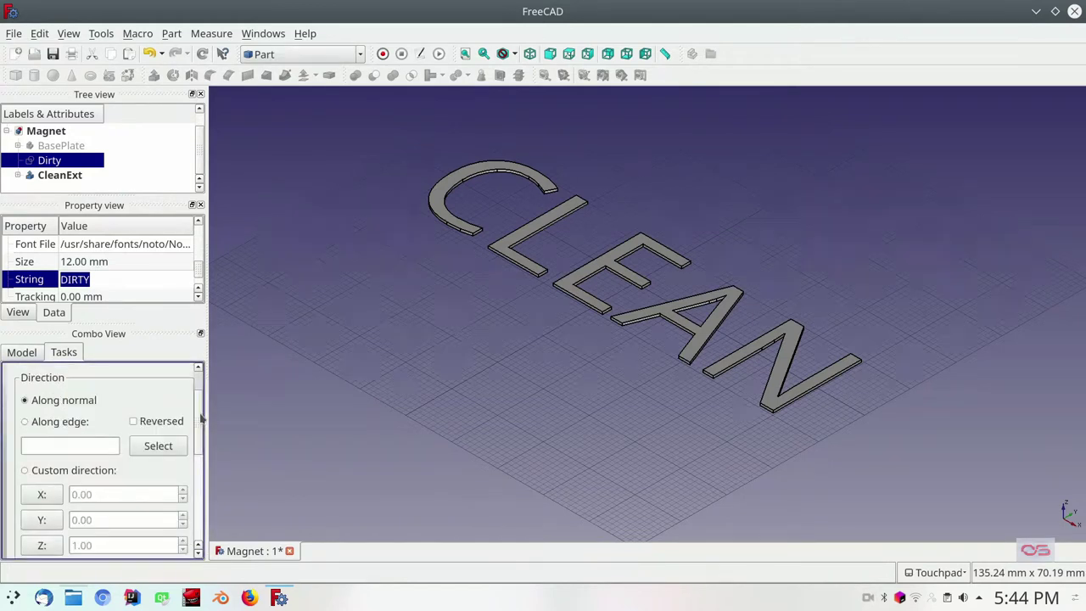
scroll(194, 379, "up", 2)
left_click(54, 382)
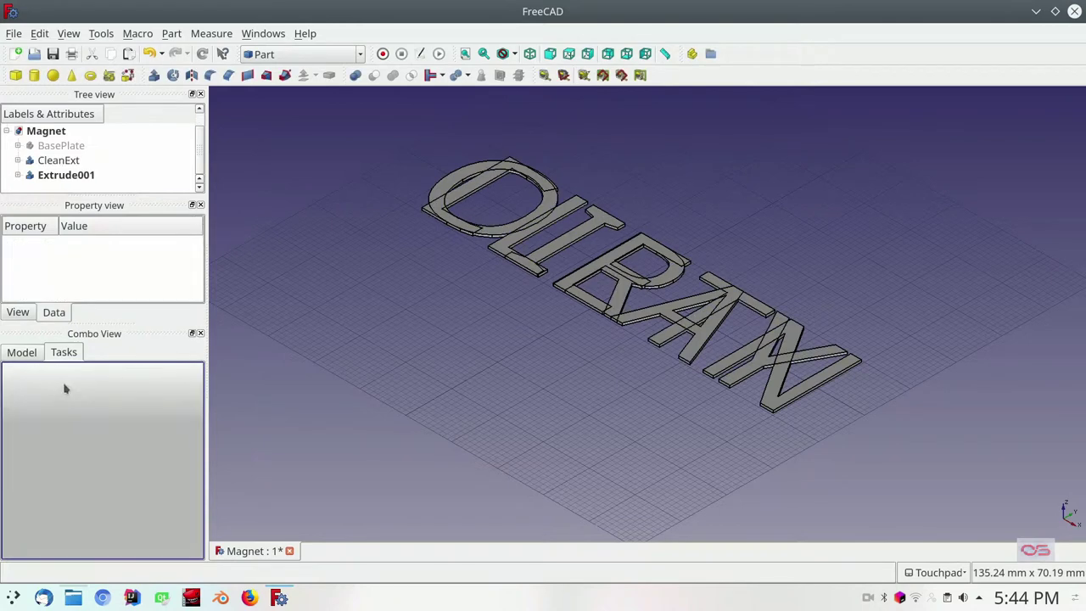
Step: Rename Extrude001 to DirtyExt and make the BasePlate visible again
left_click(64, 176)
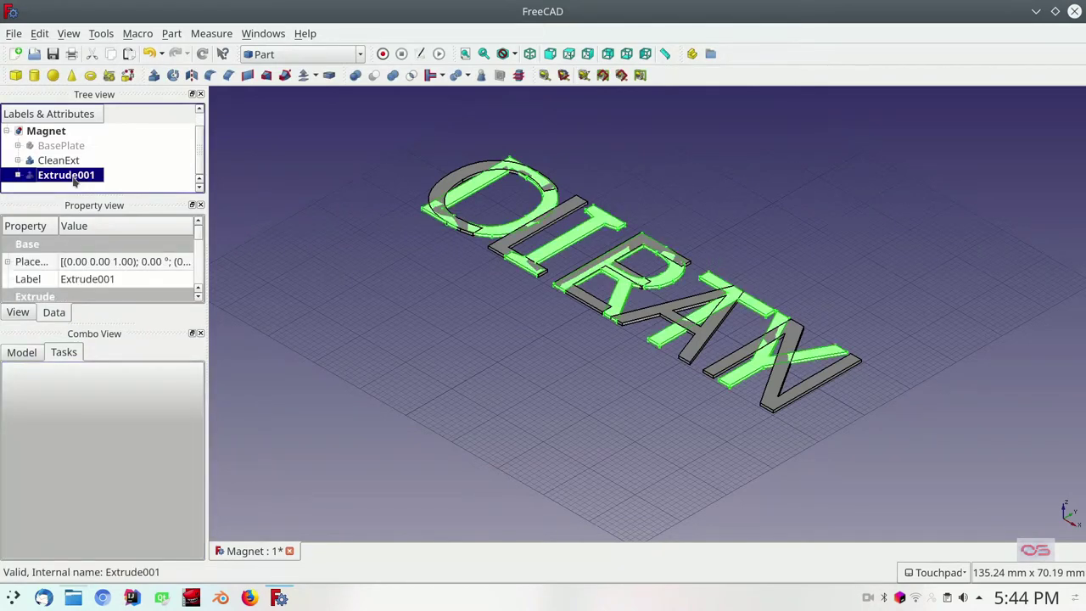
left_click(73, 176)
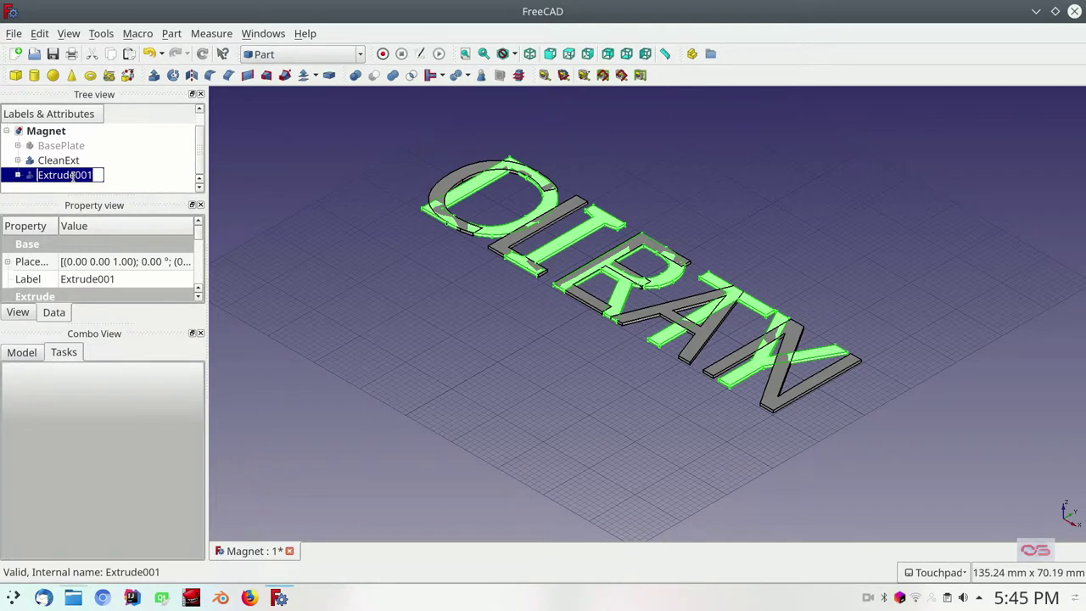
type("DirtyExt")
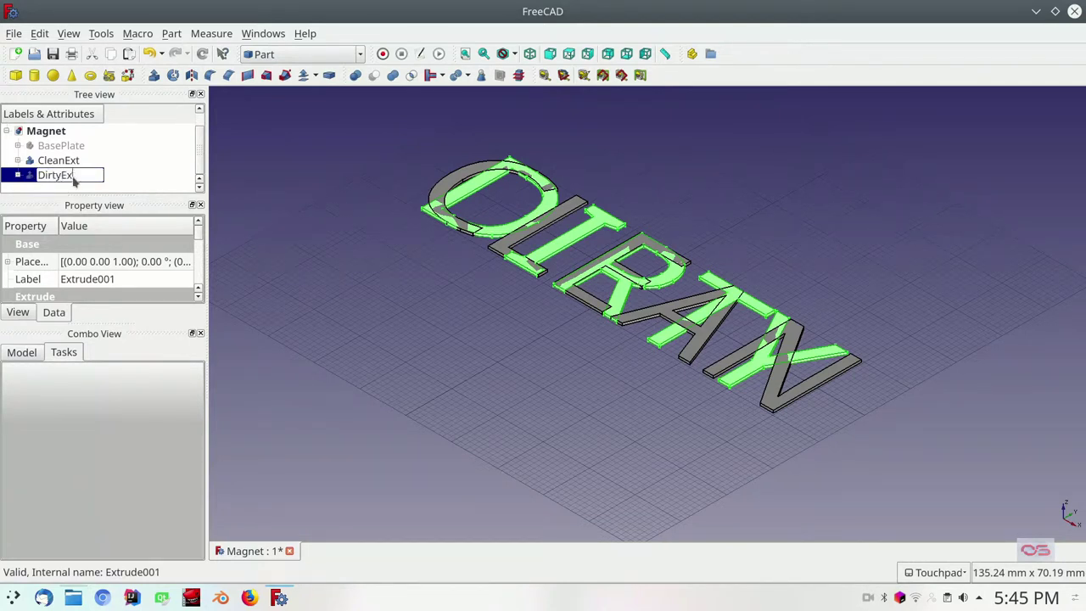
key("Return")
left_click(58, 147)
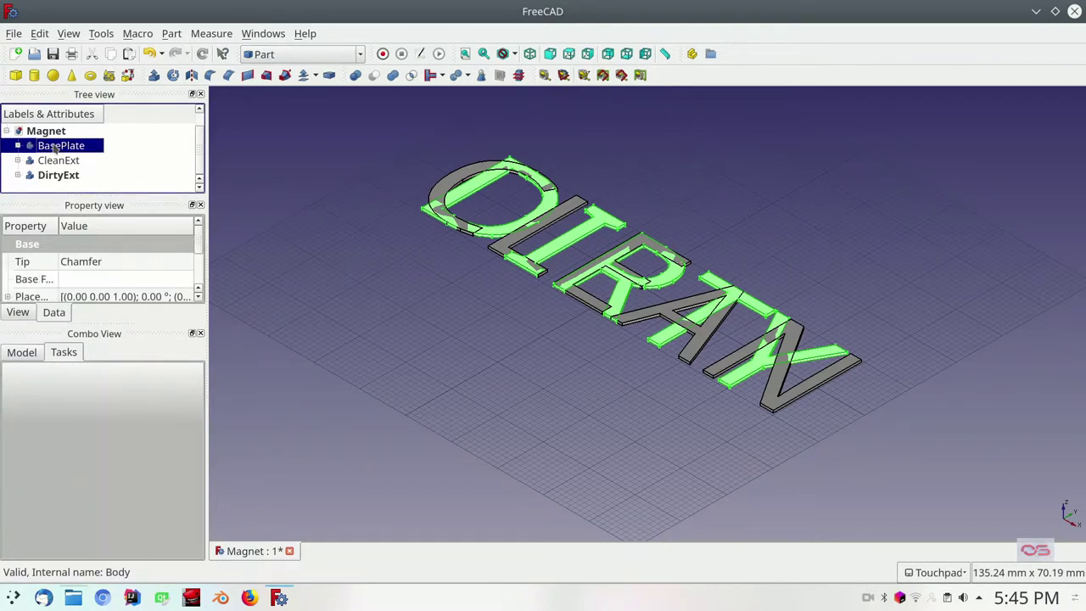
key("space")
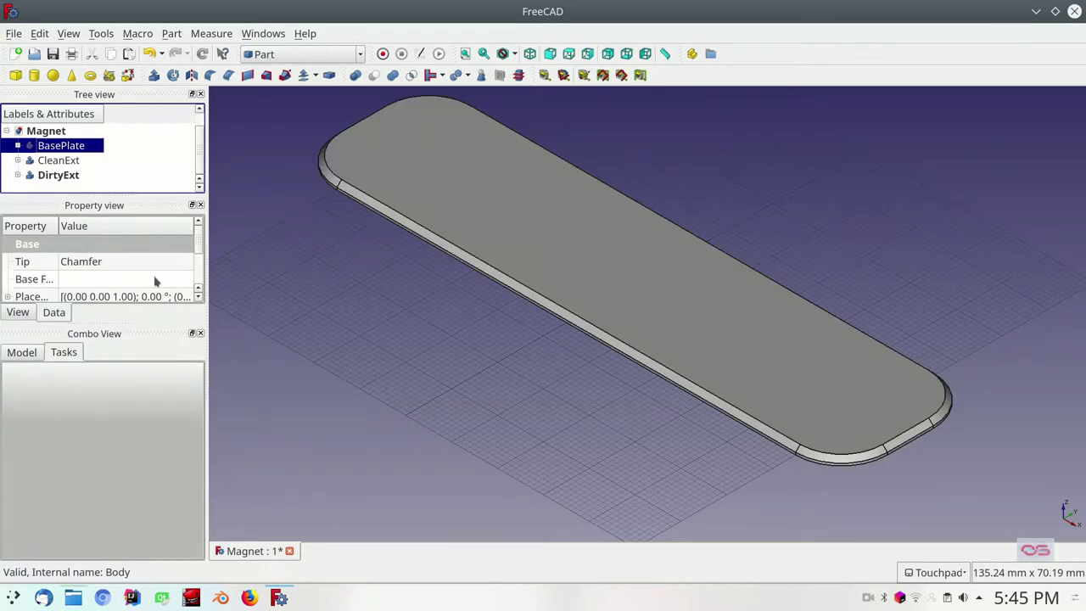
Step: Set CleanExt's placement z position to 1 mm
left_click(58, 164)
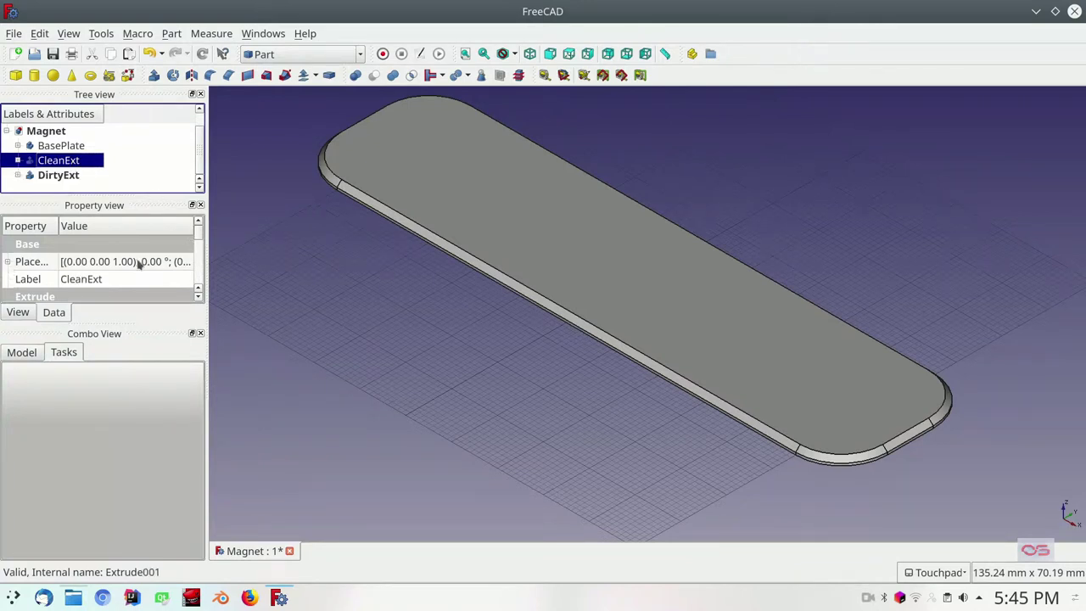
left_click(7, 262)
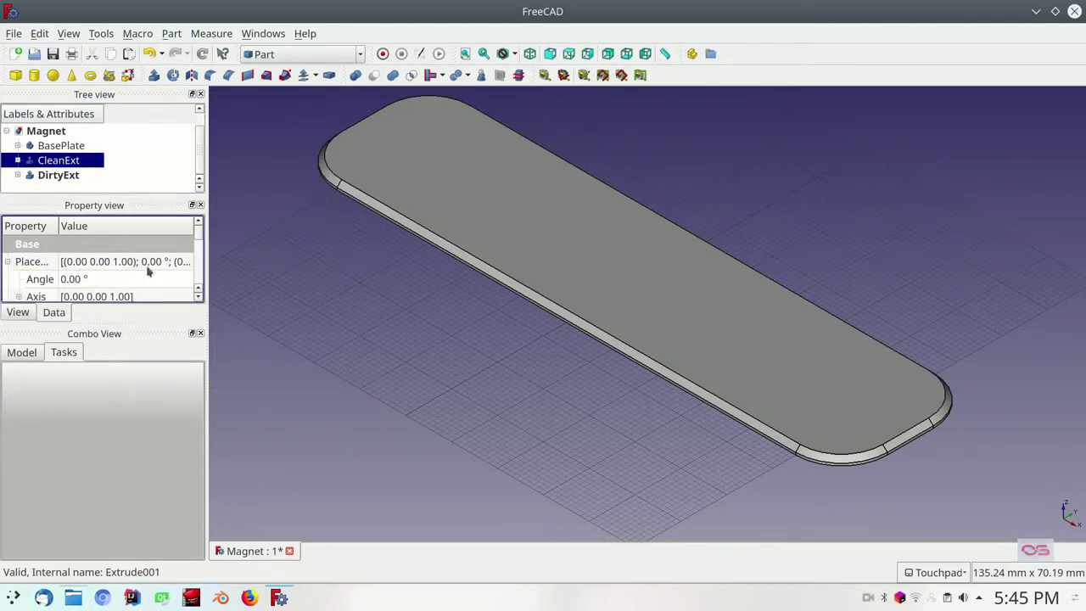
left_click(198, 299)
left_click(199, 298)
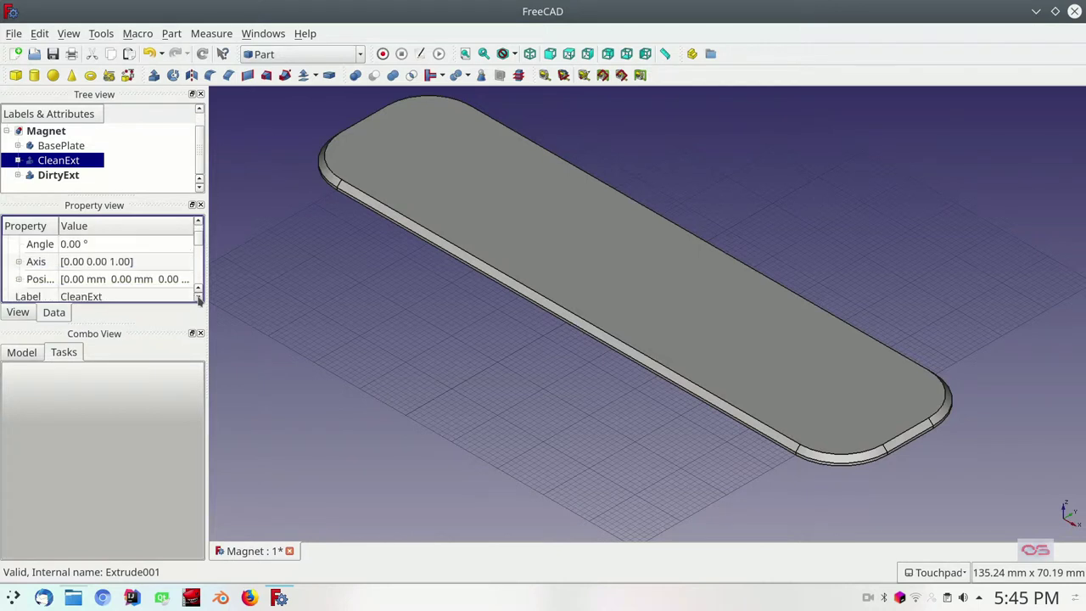
left_click(18, 280)
left_click(199, 298)
left_click(198, 299)
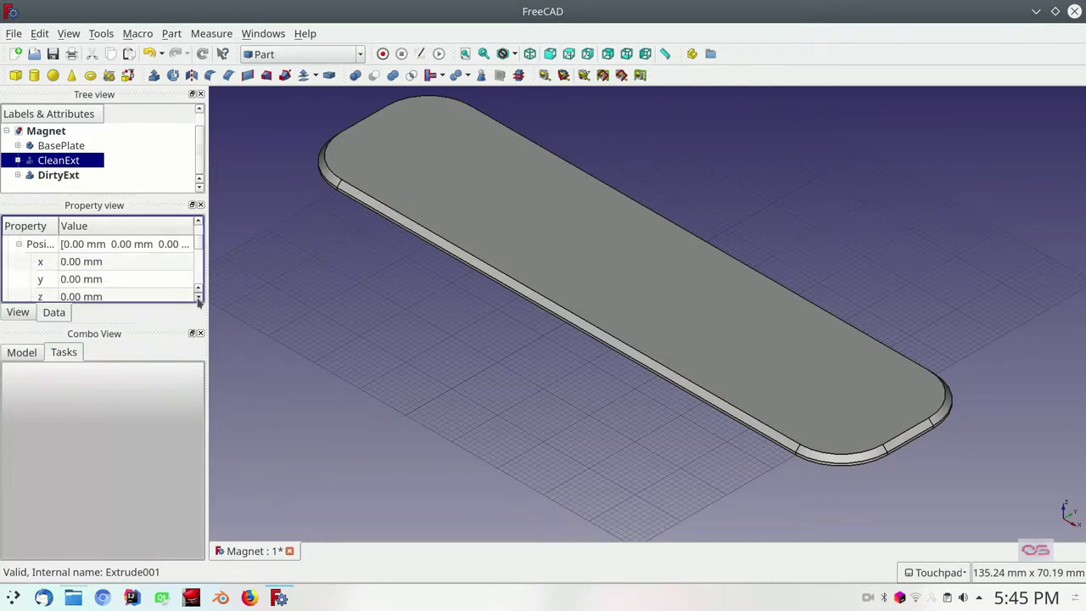
left_click(63, 296)
type("1")
key("Return")
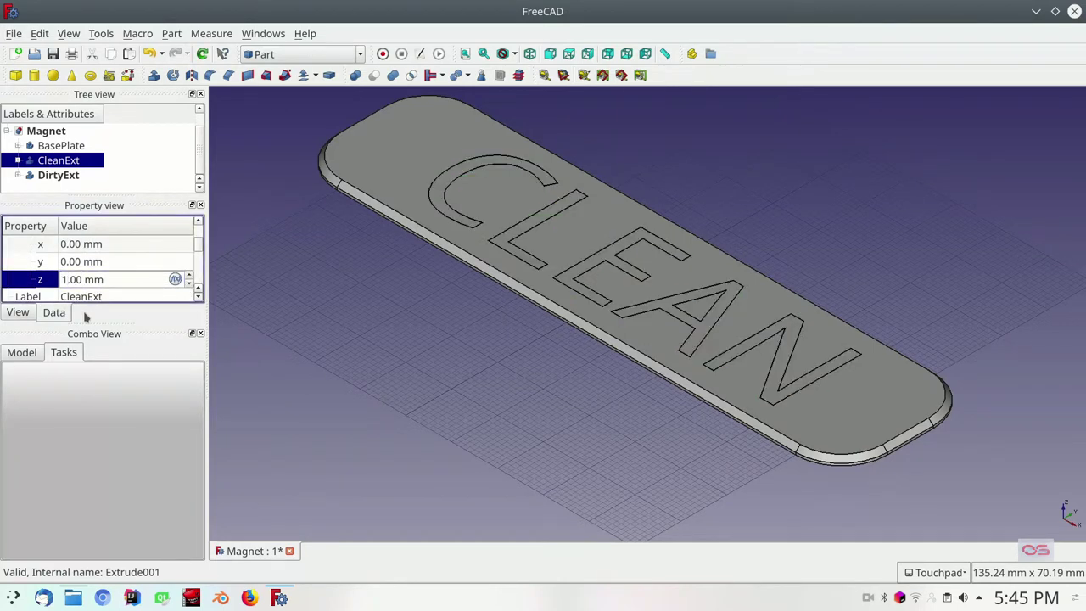
Step: Set DirtyExt's placement z position to 1 mm as well
left_click(58, 175)
left_click(68, 279)
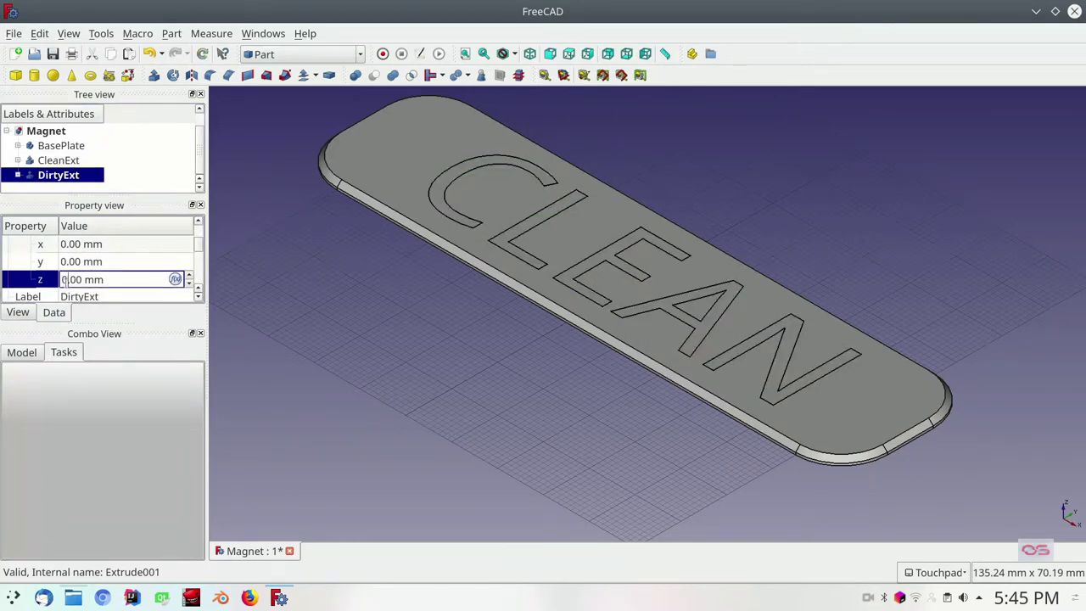
left_click_drag(64, 280, 65, 280)
type("1")
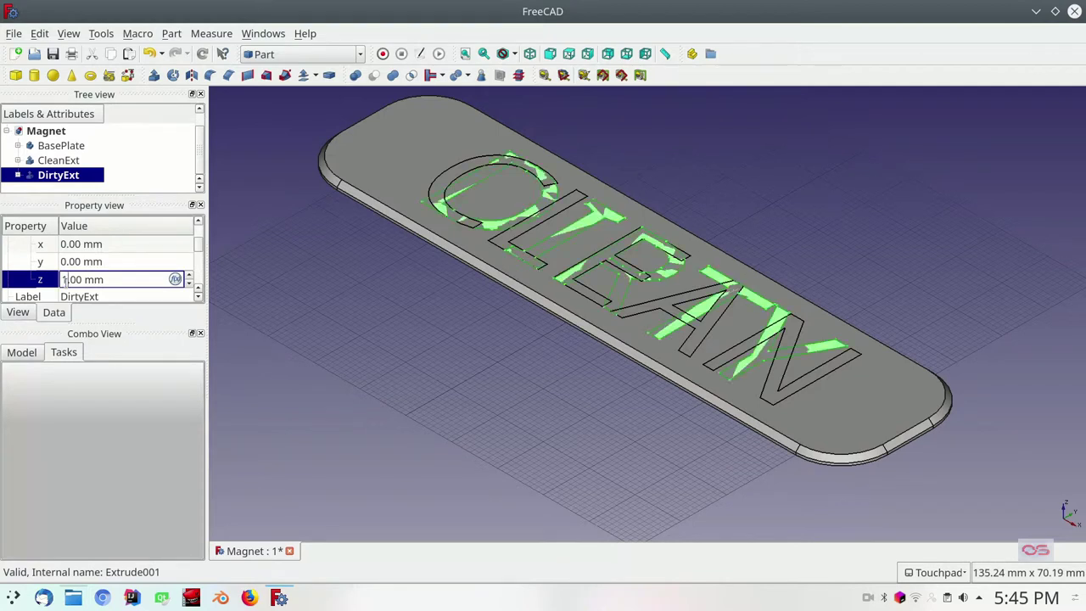
key("Return")
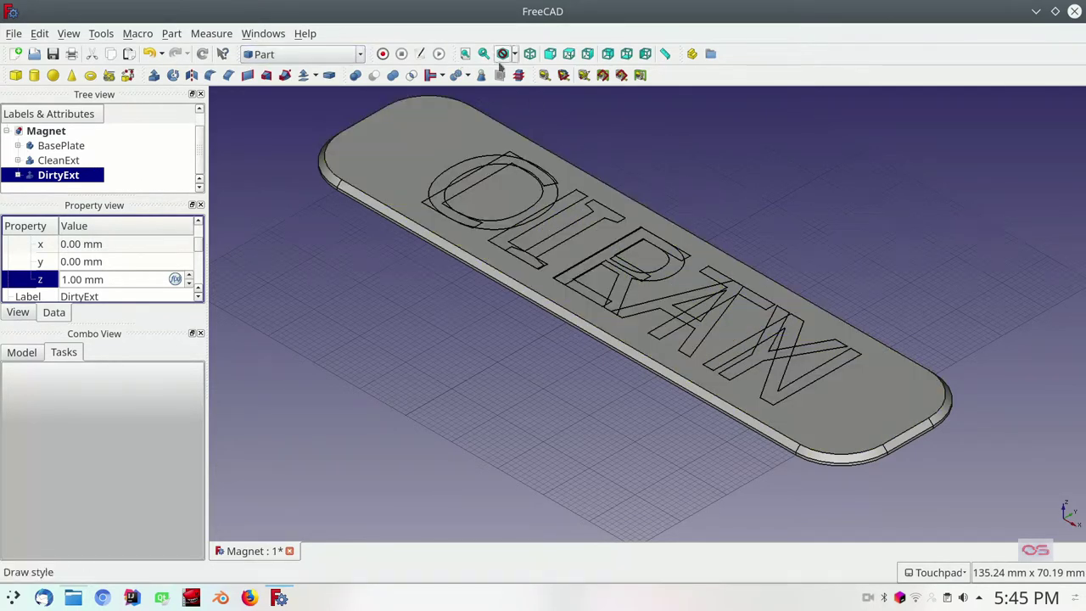
Step: Inspect the plate from bottom, front and axonometric views, then save the document
left_click(626, 54)
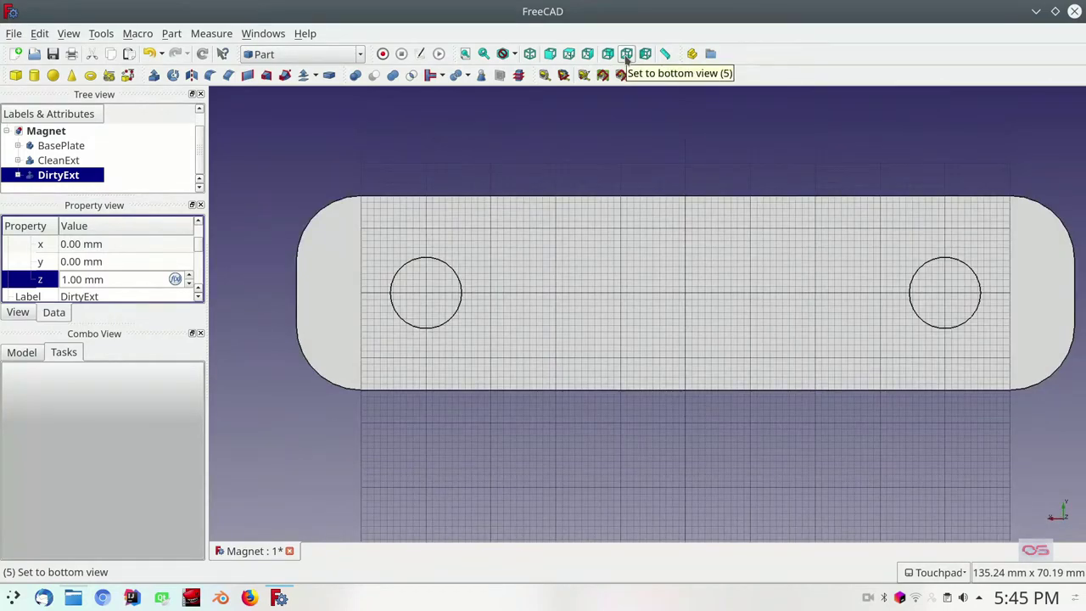
left_click(549, 54)
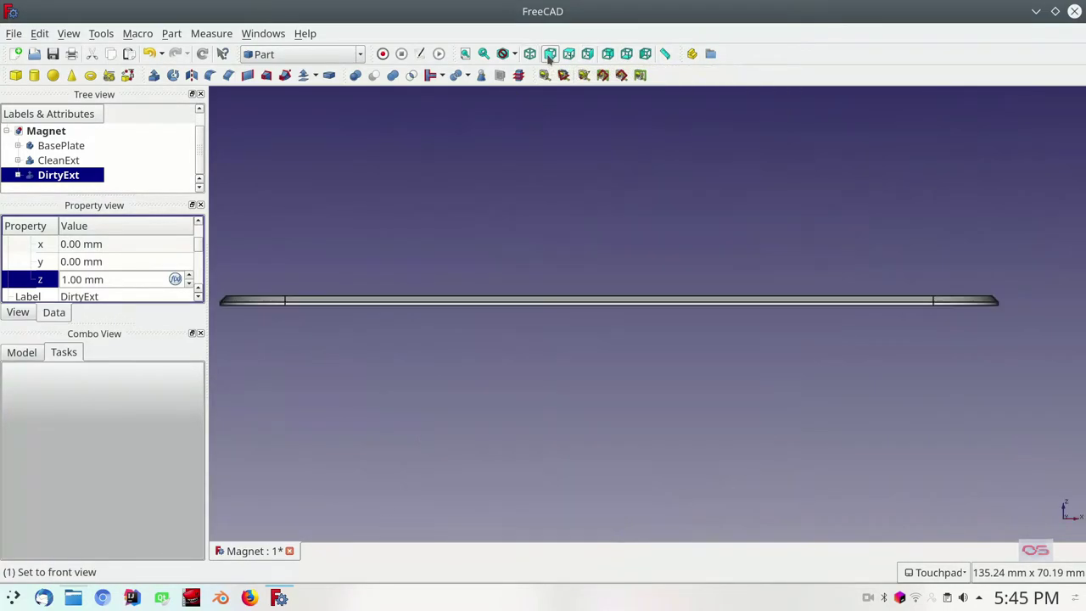
left_click(529, 54)
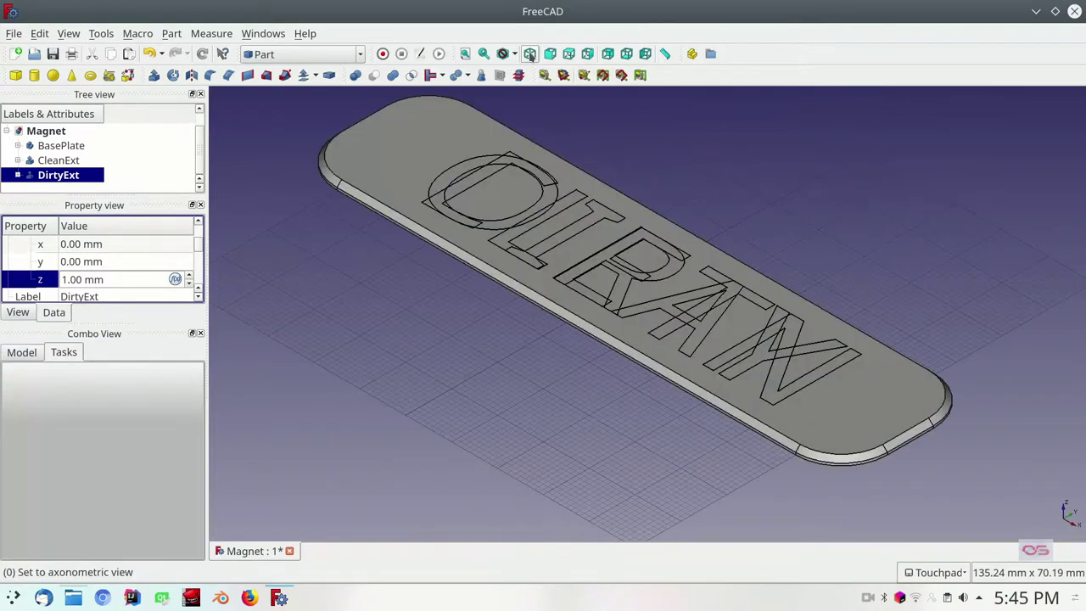
left_click(52, 54)
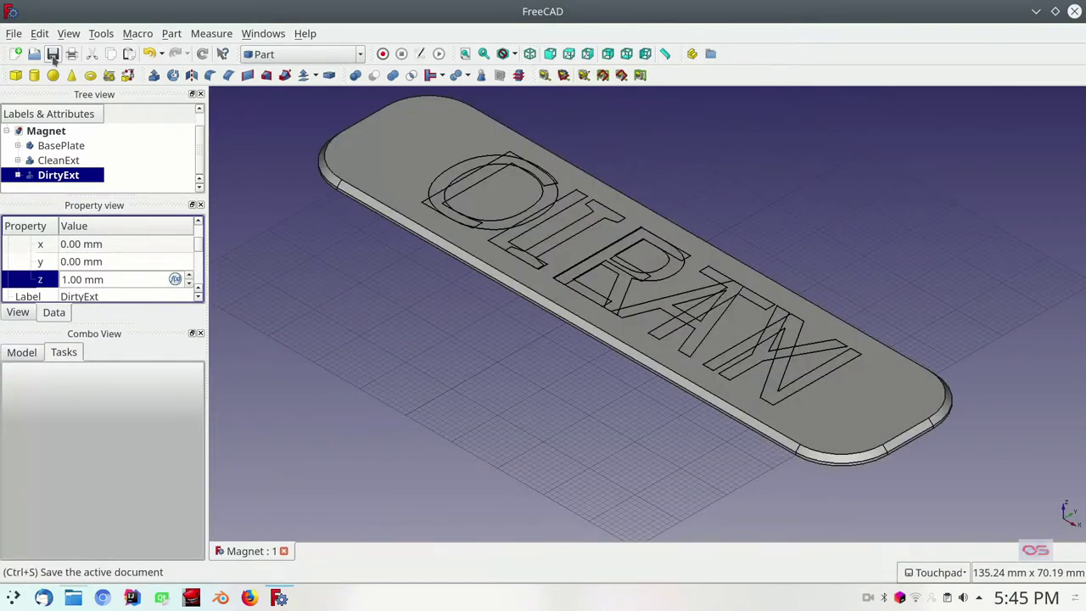
Step: Expand BasePlate and rename its Chamfer feature to BasePlate001
left_click(83, 147)
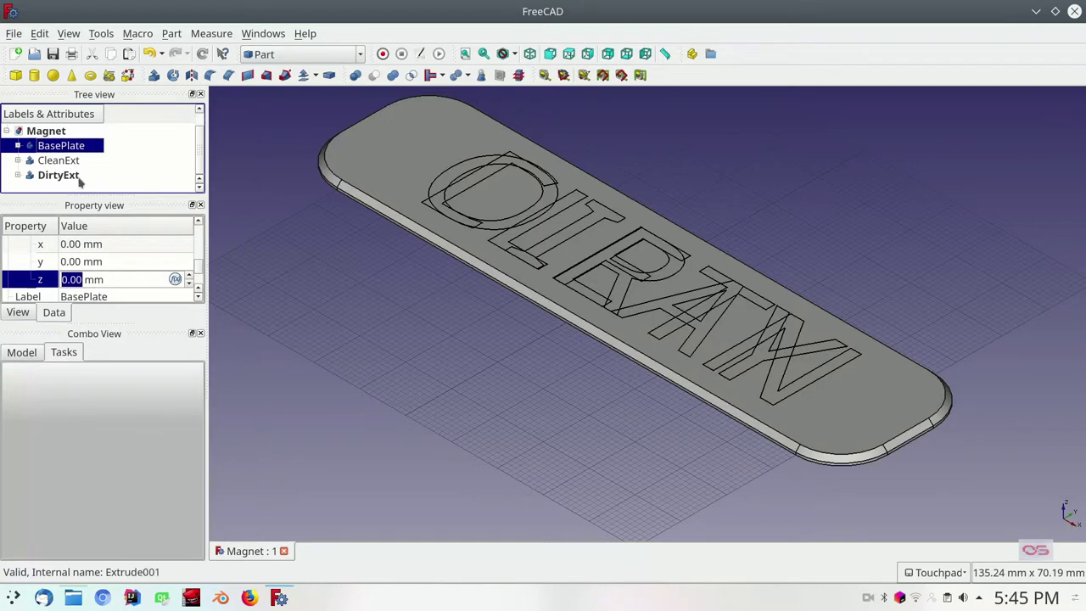
left_click(61, 160)
left_click(68, 149)
left_click(18, 146)
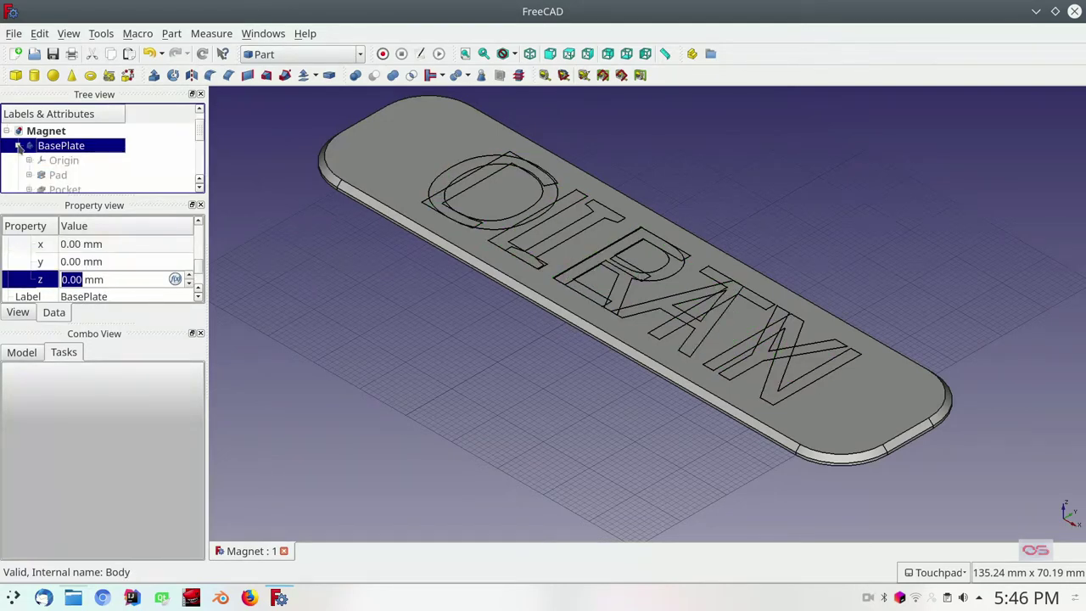
scroll(88, 168, "down", 3)
left_click(77, 149)
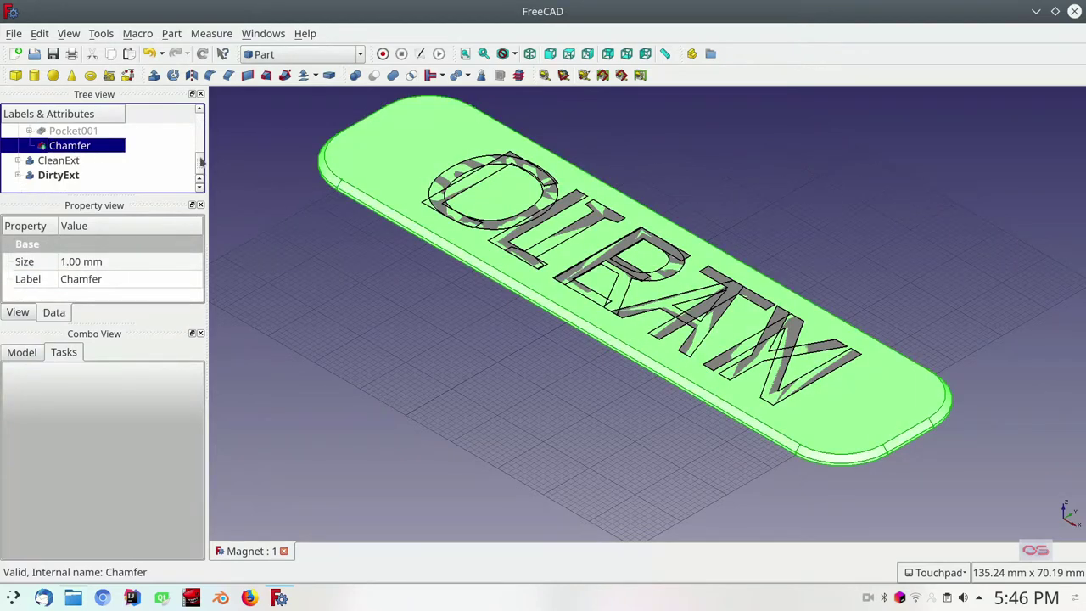
mouse_move(203, 163)
left_mouse_down()
mouse_move(201, 127)
mouse_move(200, 163)
left_mouse_up()
left_click(78, 146)
left_click(78, 145)
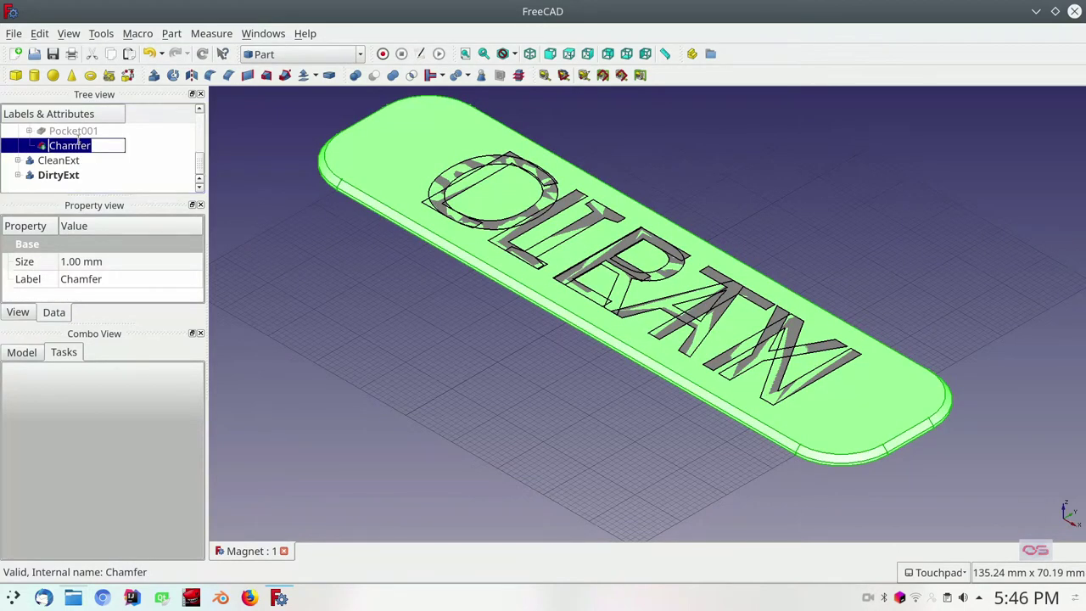
type("BasePlate001")
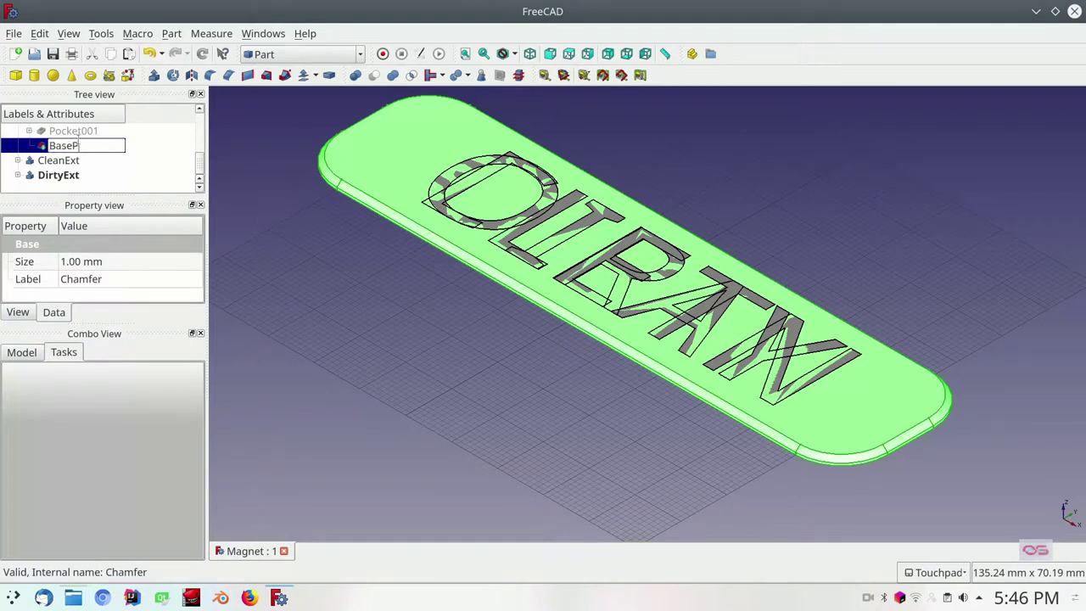
key("Return")
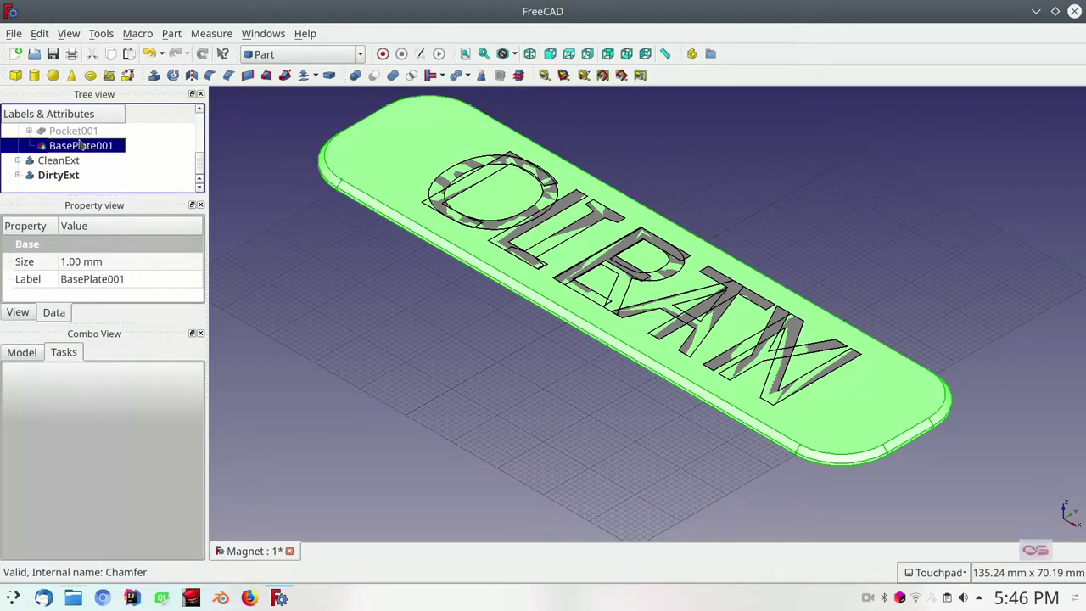
Step: Export BasePlate001 together with CleanExt as CleanSide.amf
left_click(72, 161, "ctrl")
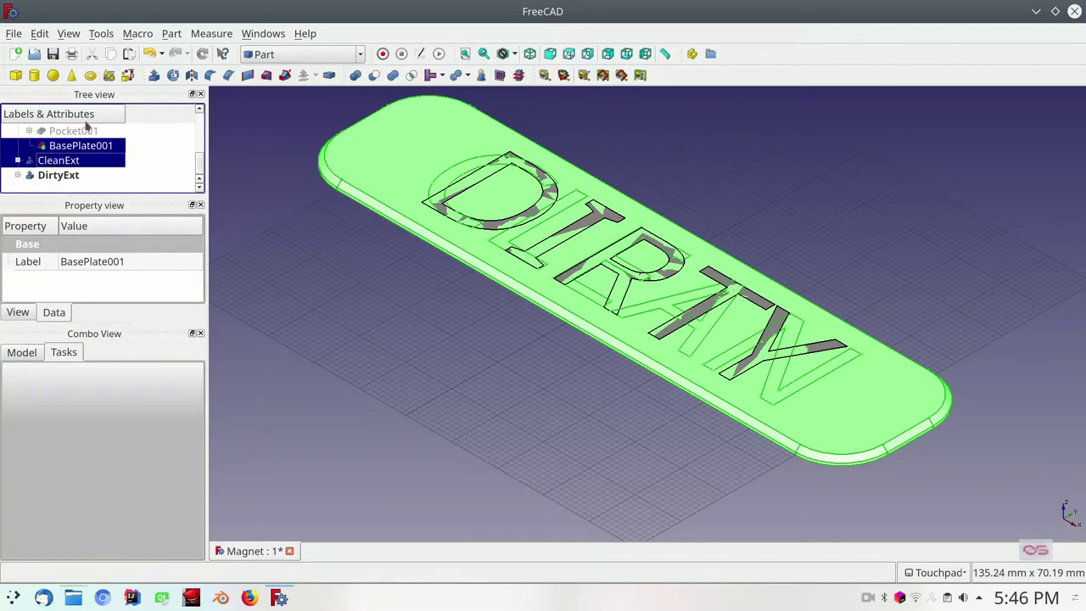
left_click(14, 34)
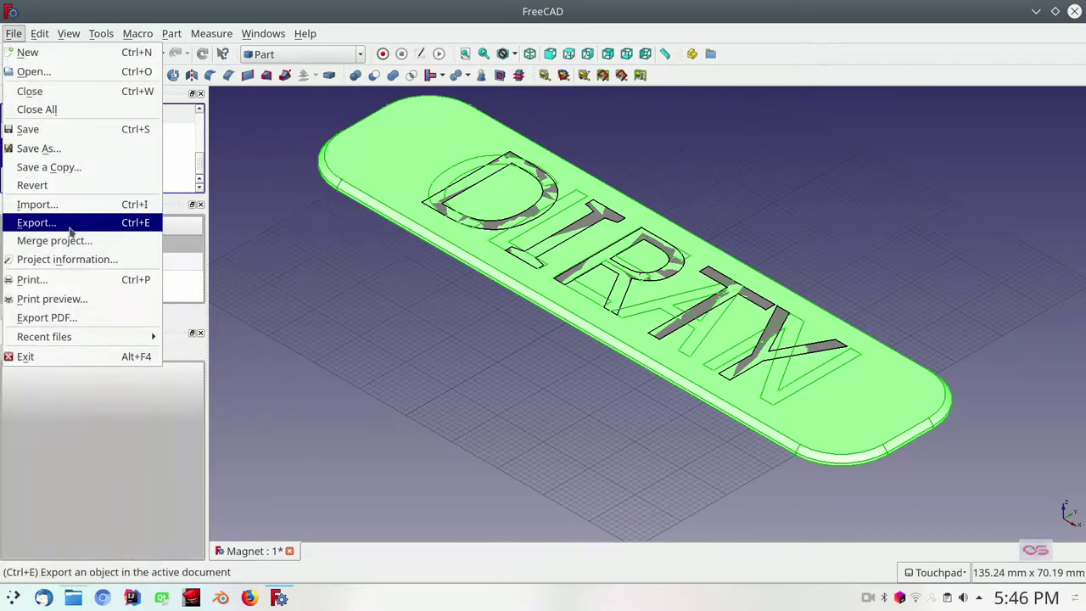
left_click(36, 222)
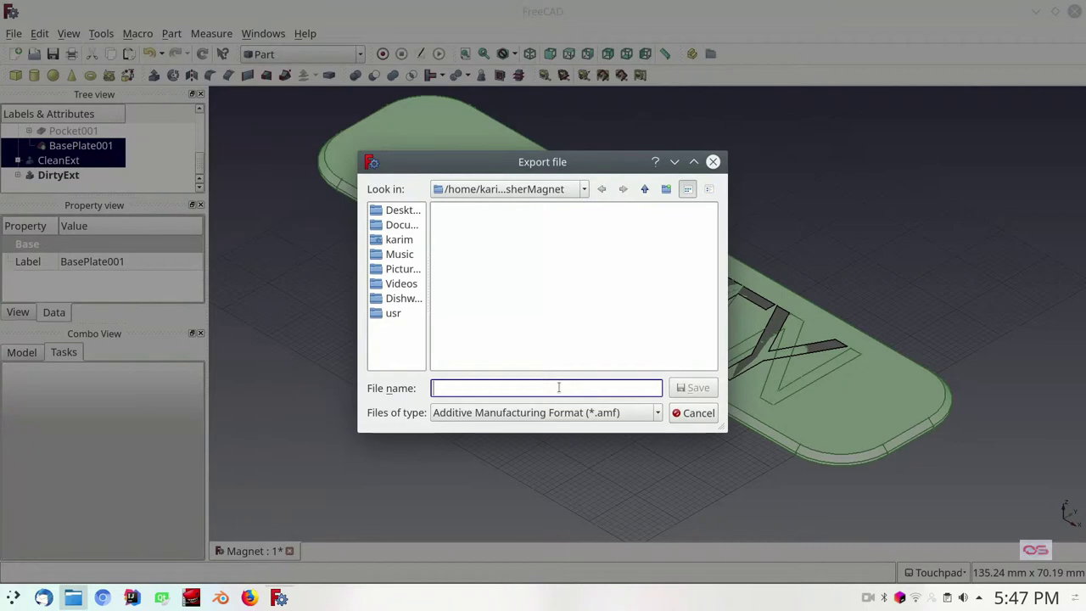
type("Clean")
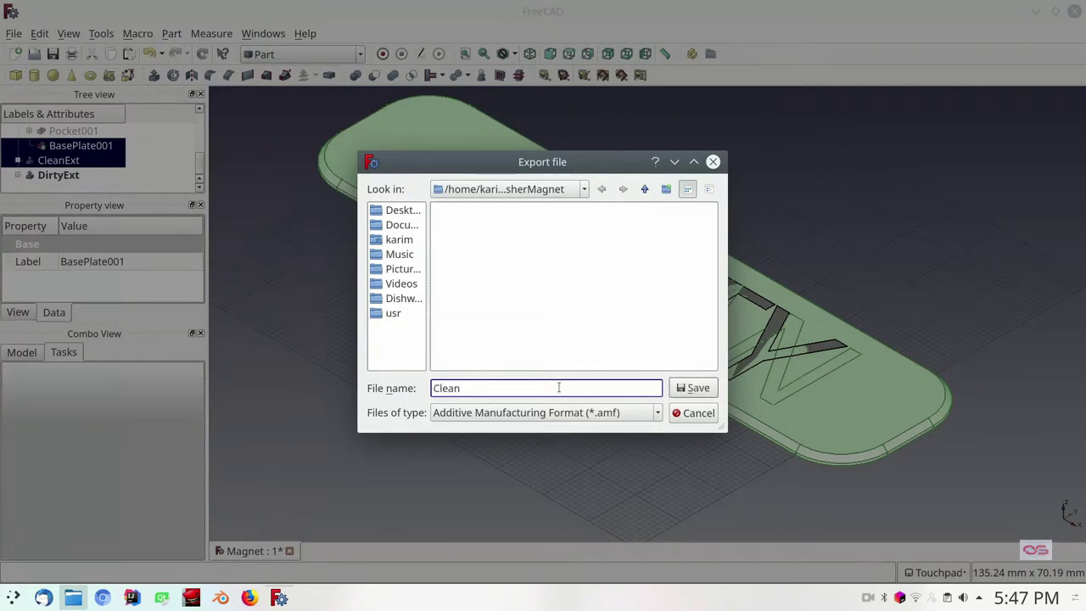
type("Side")
key("Return")
Step: Export BasePlate001 with DirtyExt as DirtySide.amf and save the document
left_click(59, 161, "ctrl")
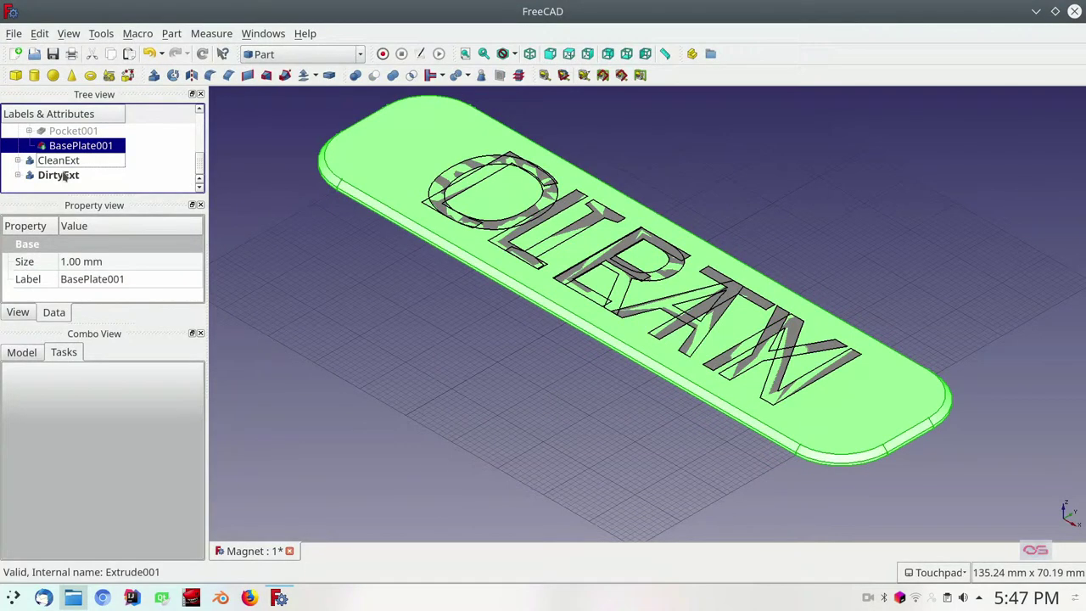
left_click(59, 174, "ctrl")
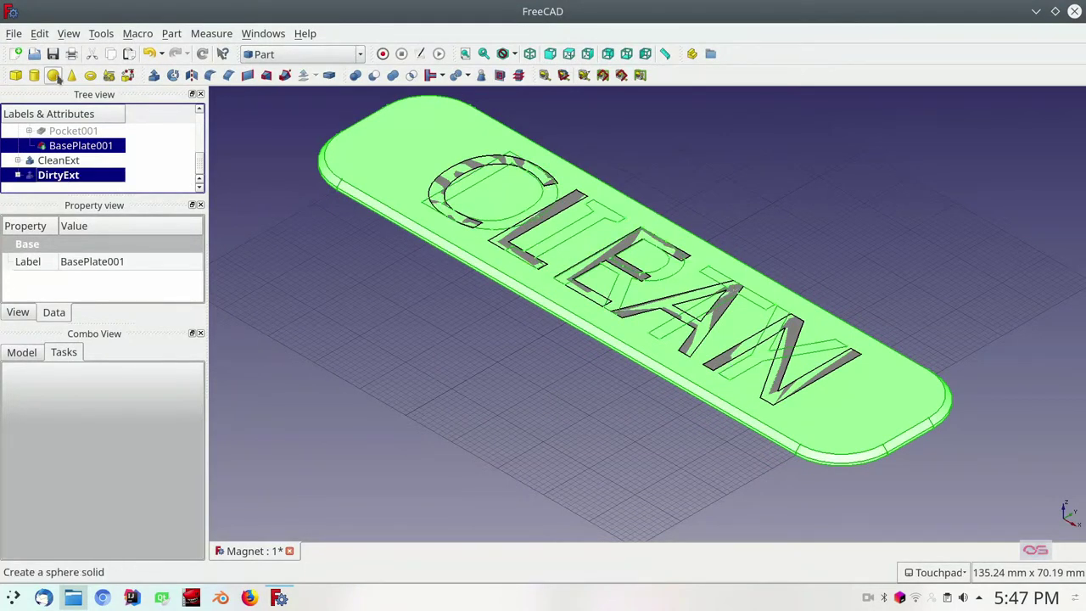
left_click(15, 34)
left_click(36, 222)
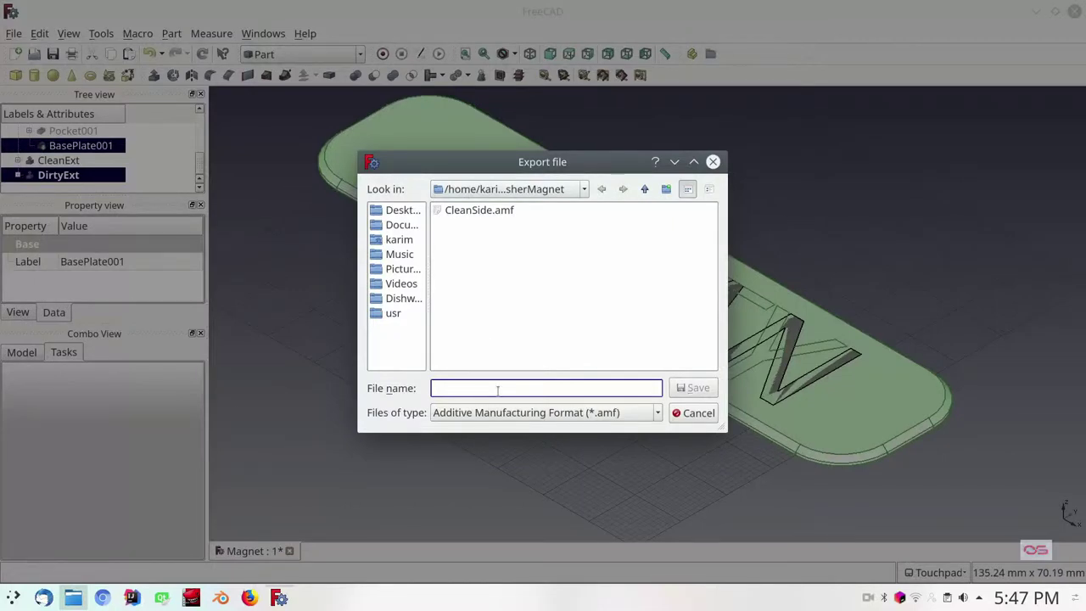
type("DirtySide")
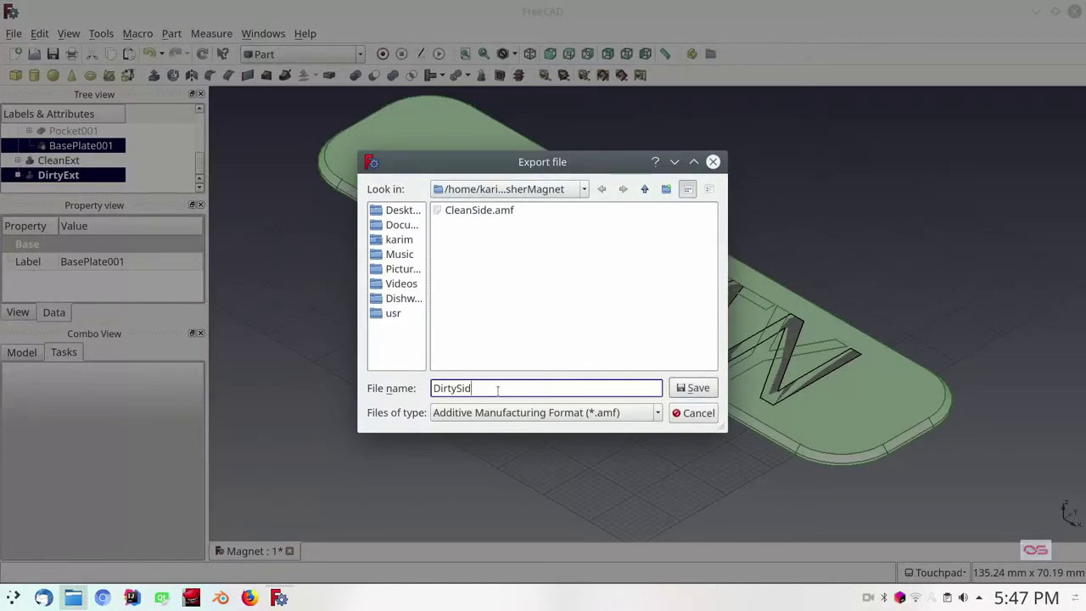
key("Return")
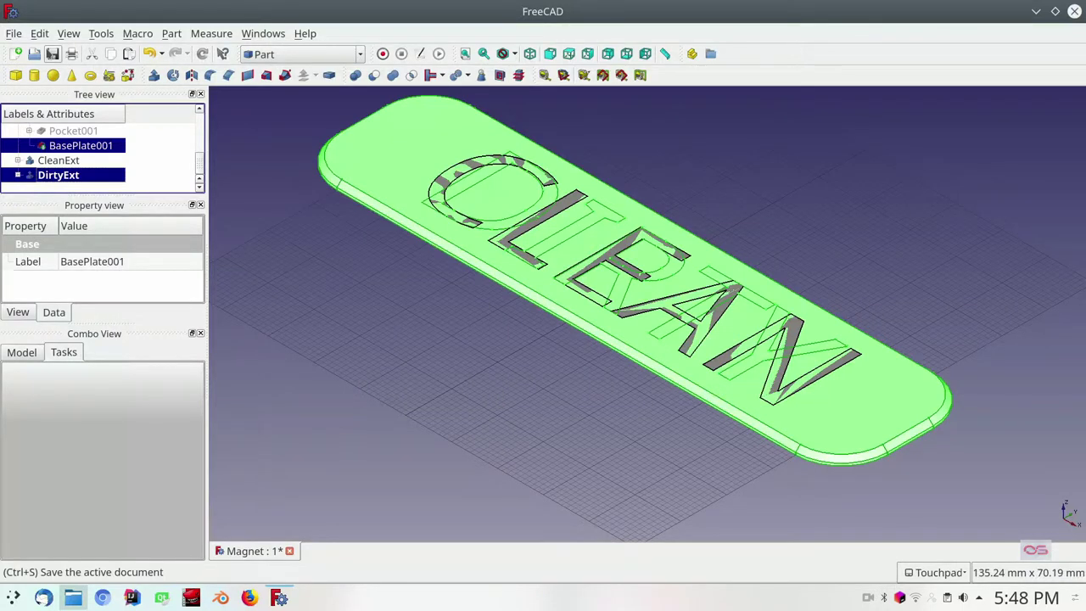
left_click(53, 56)
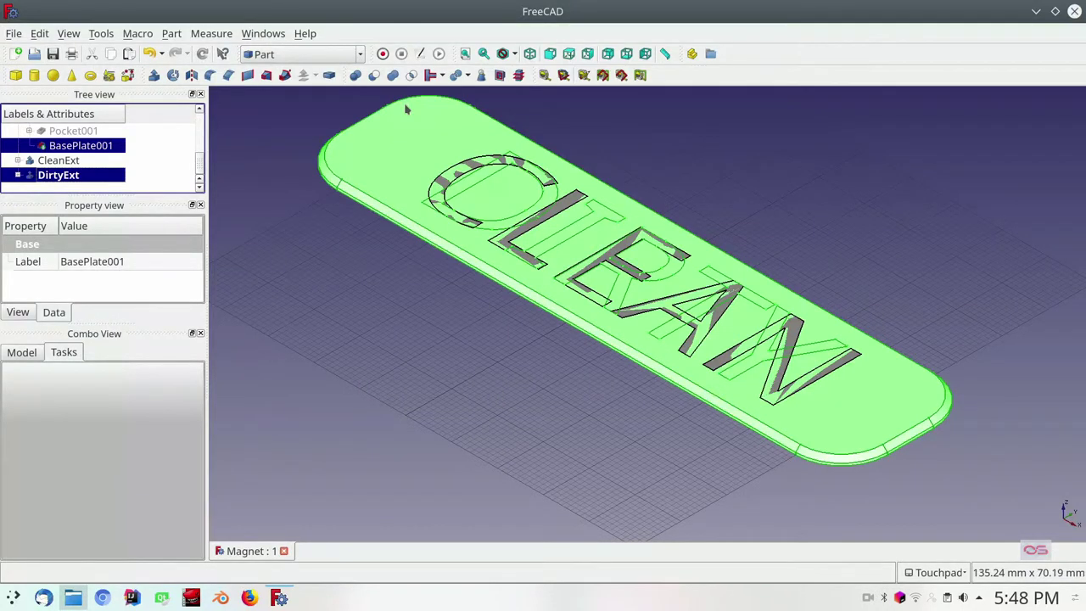
left_click(465, 351)
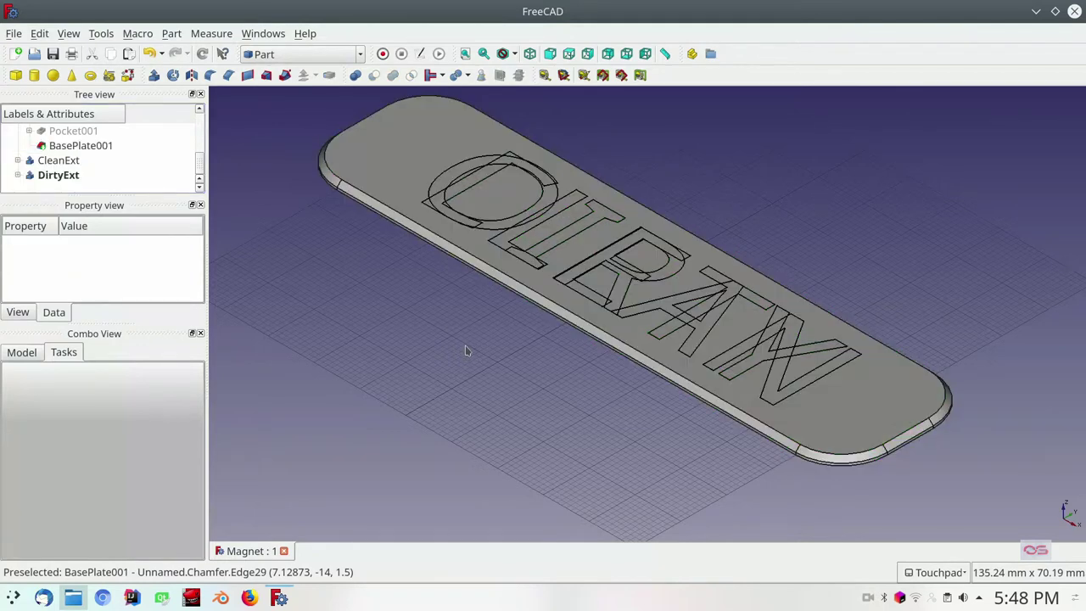
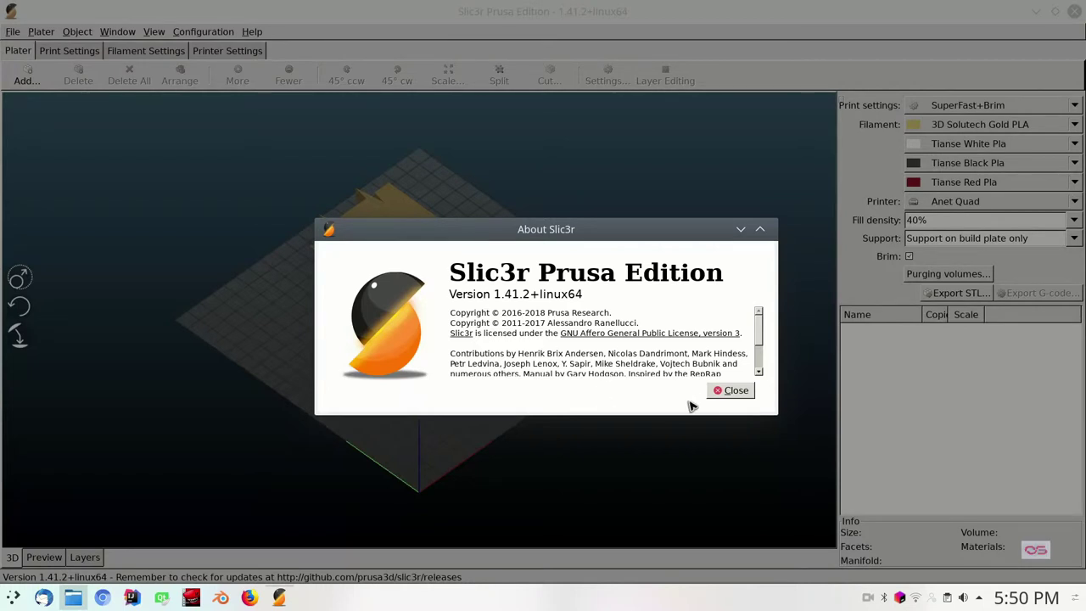
Step: Dismiss the About window and import CleanSide.amf and DirtySide.amf from the DishwasherMagnet folder
left_click(735, 391)
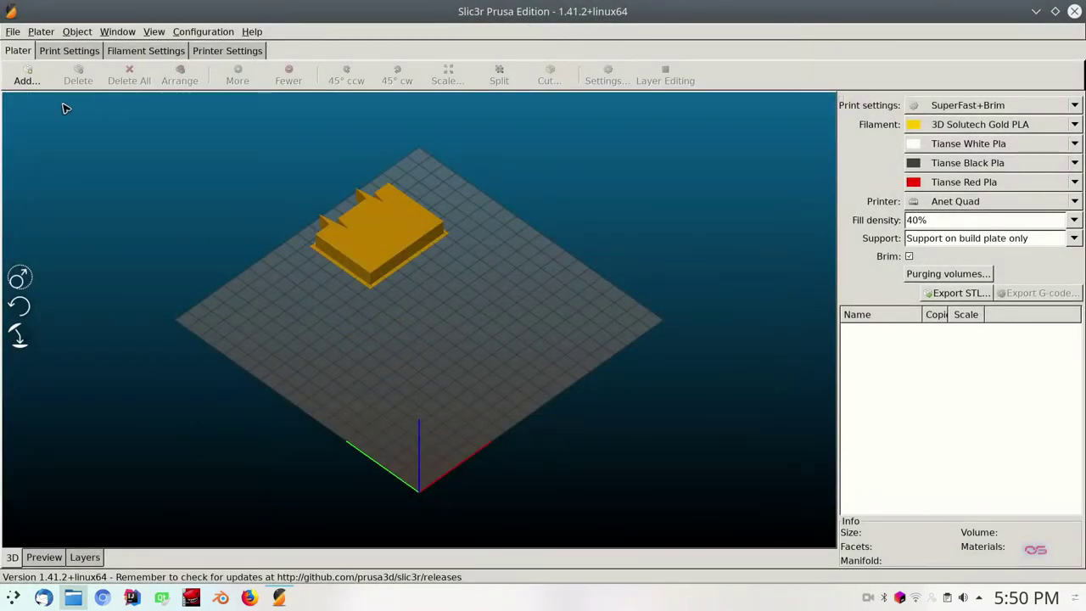
left_click(26, 81)
left_click(454, 142)
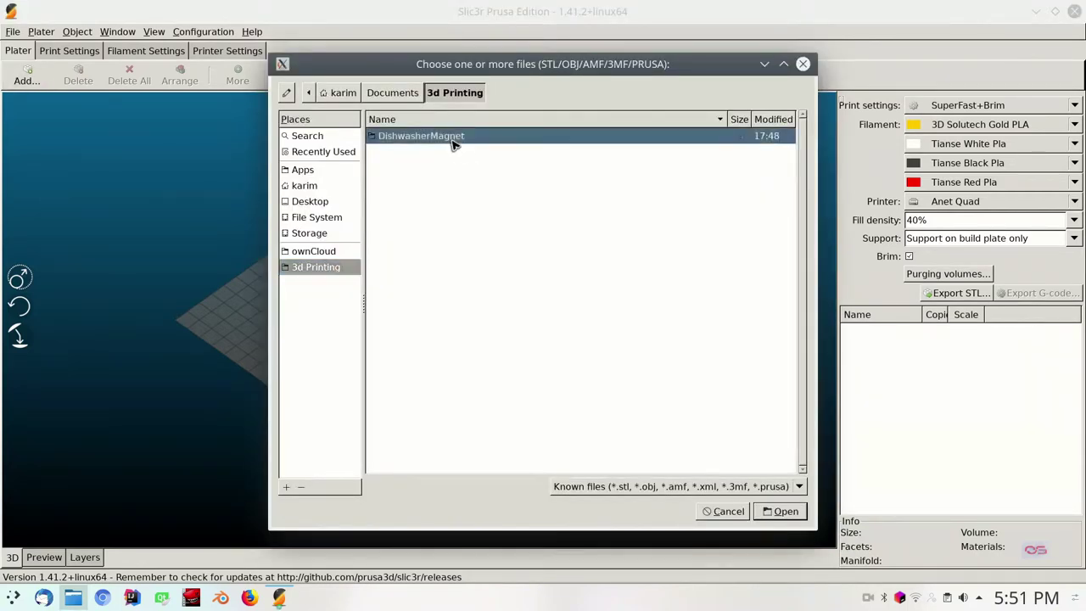
double_click(454, 142)
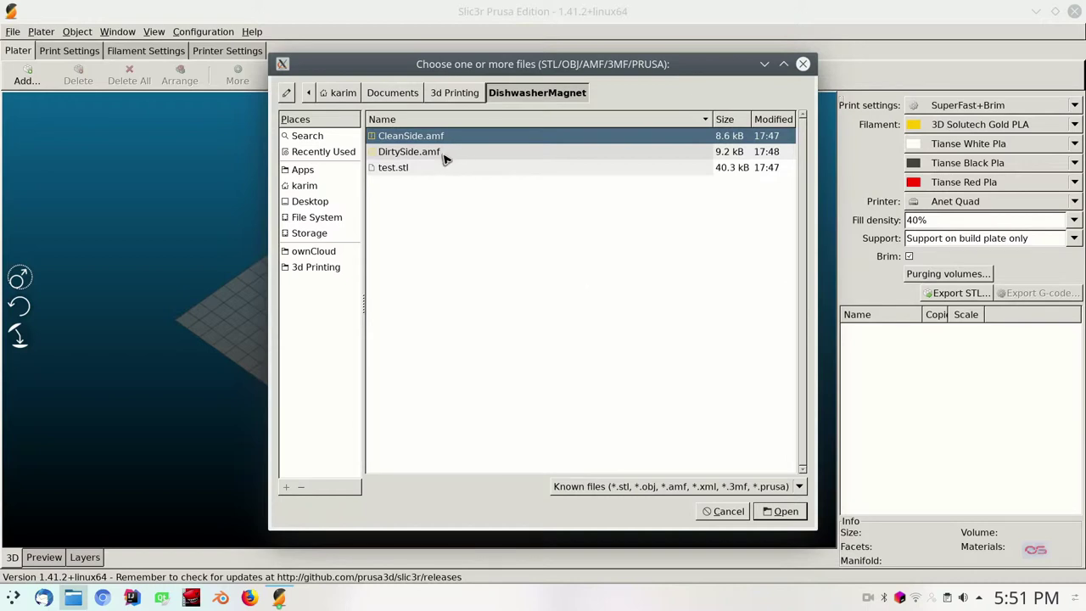
left_click(443, 154, "shift")
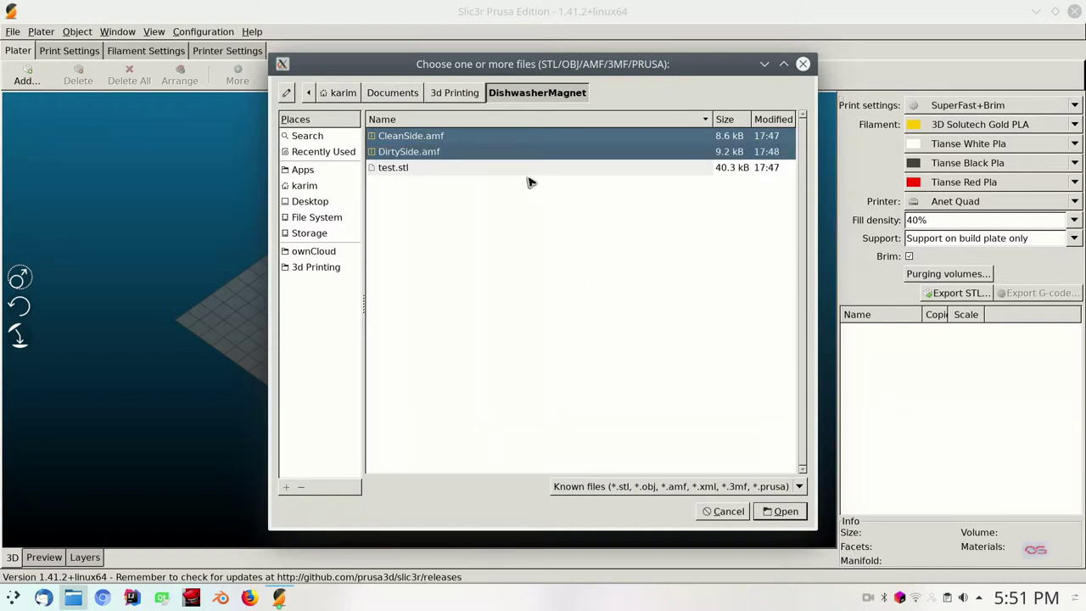
left_click(776, 512)
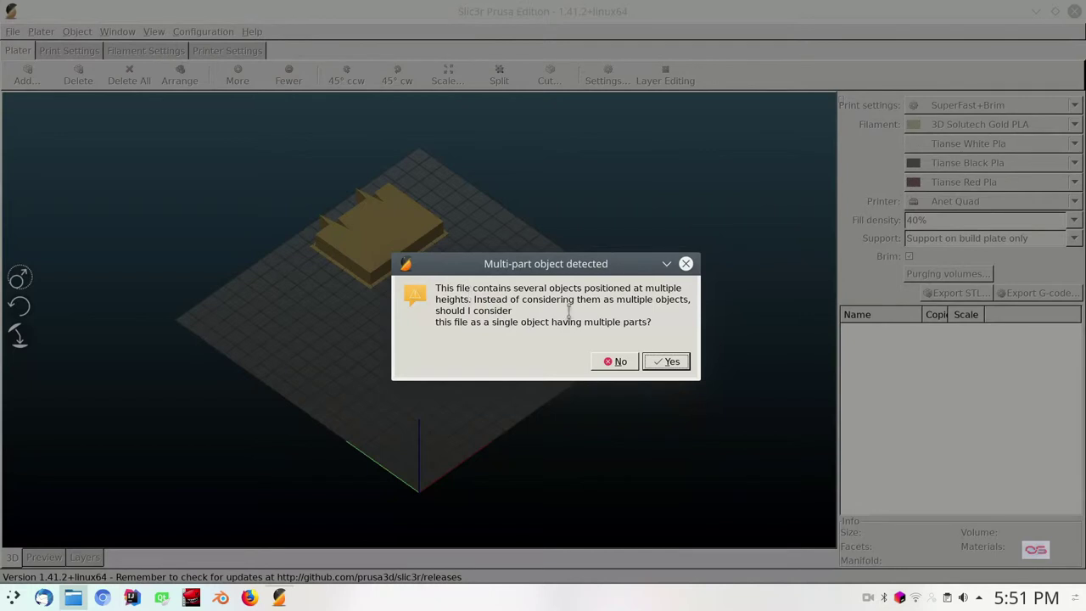
Step: Accept both plates as multi-part objects, drag them onto the bed, auto-arrange, and select CleanSide.amf
left_click(666, 362)
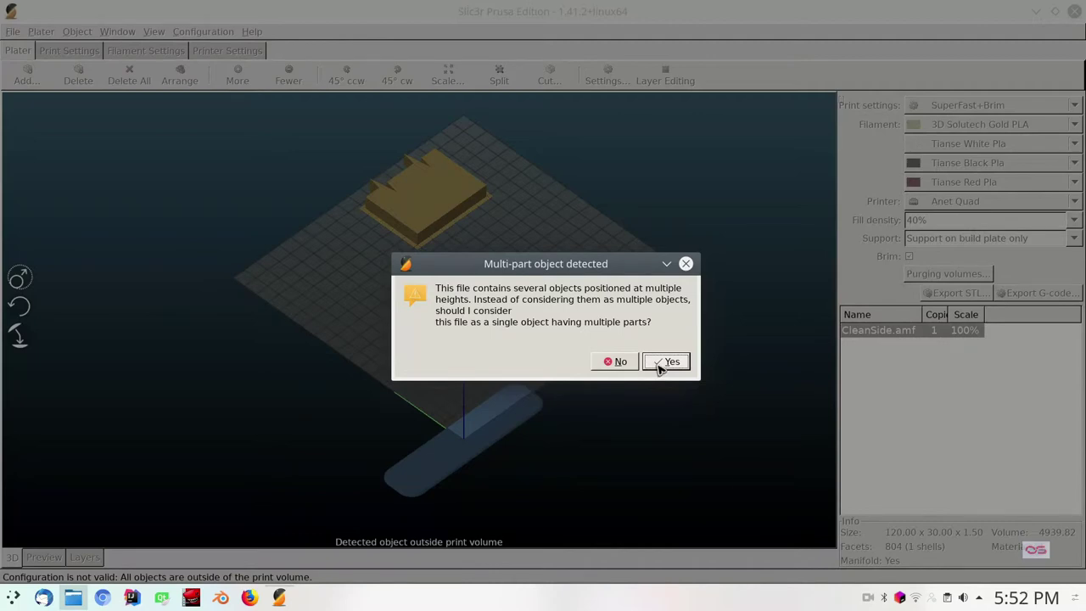
left_click(666, 361)
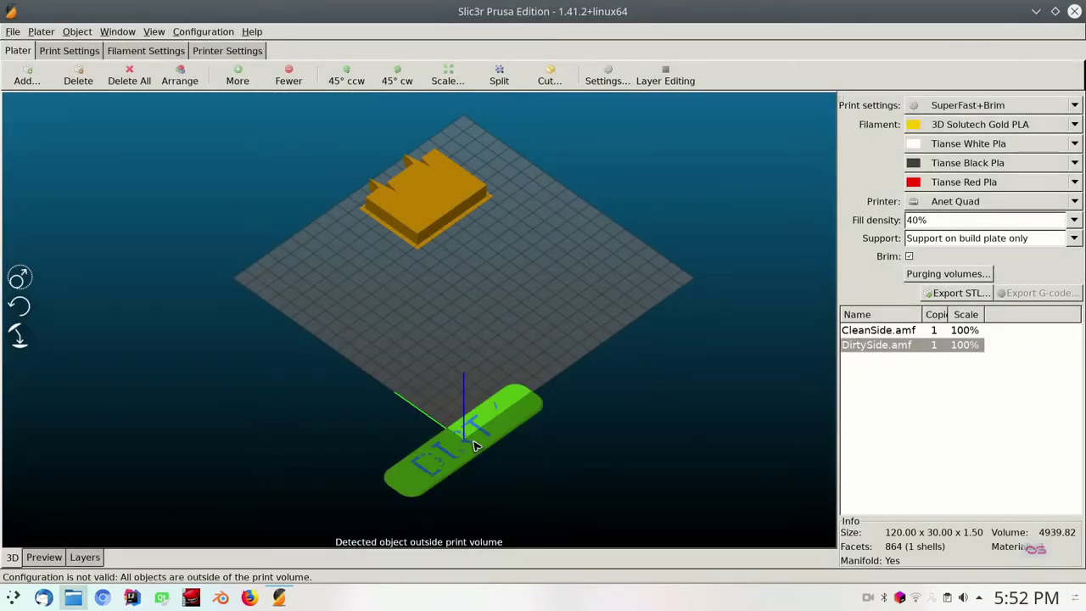
left_click_drag(475, 448, 489, 270)
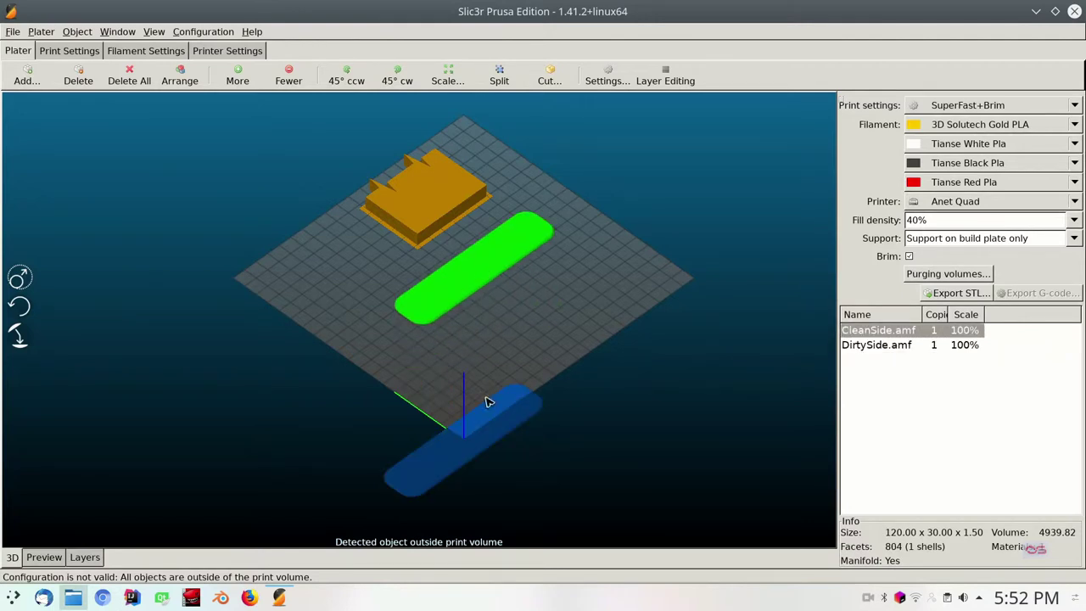
left_click_drag(509, 323, 546, 280)
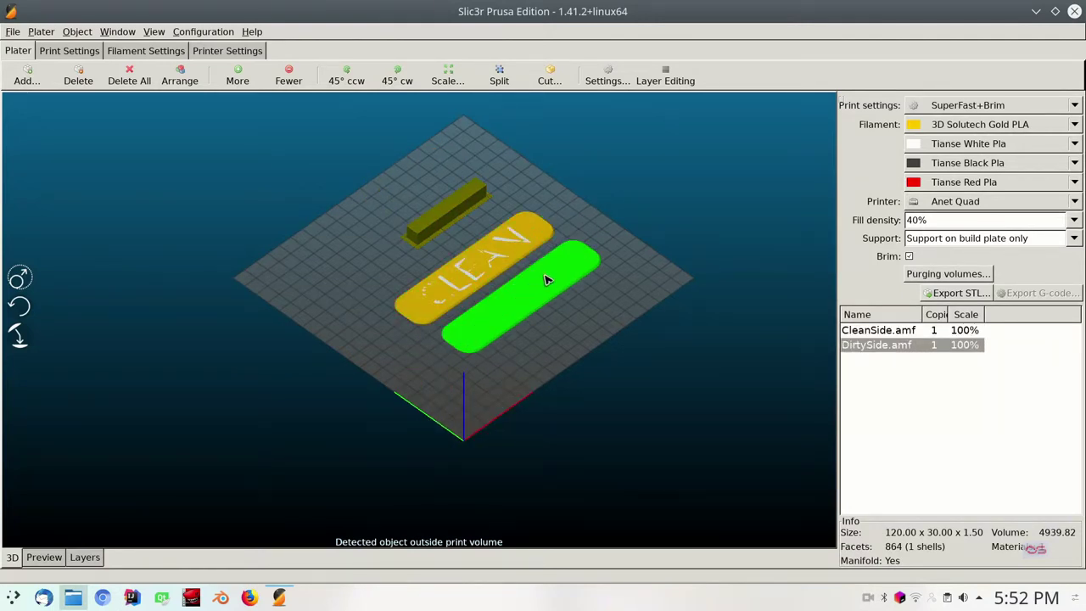
left_click(173, 81)
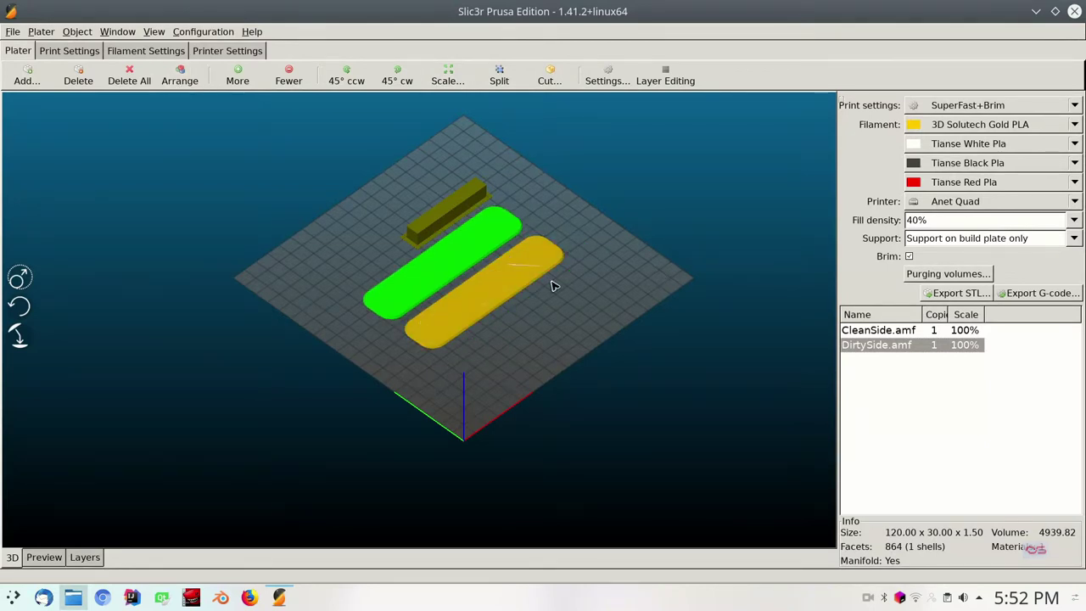
left_click(470, 240)
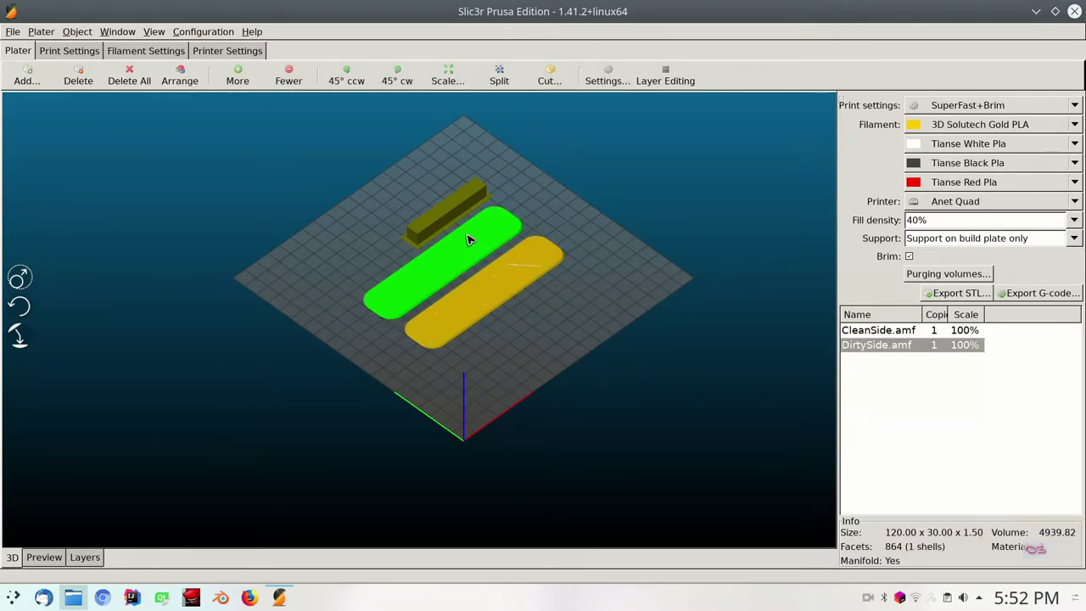
left_click(887, 332)
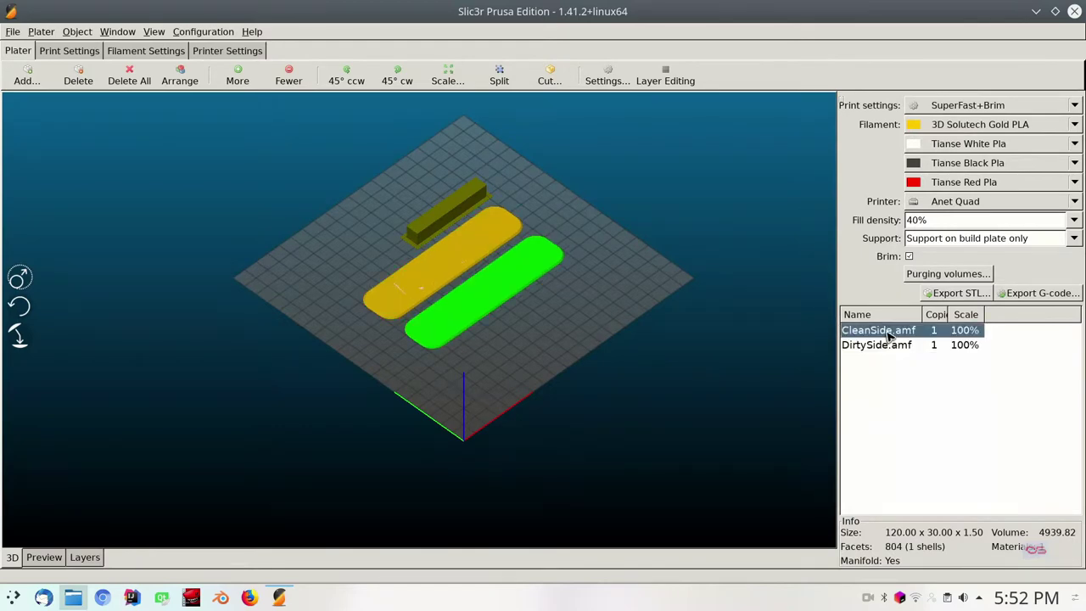
Step: Inspect the BasePlate001 part in CleanSide.amf's part settings, then close the dialog
left_click(612, 83)
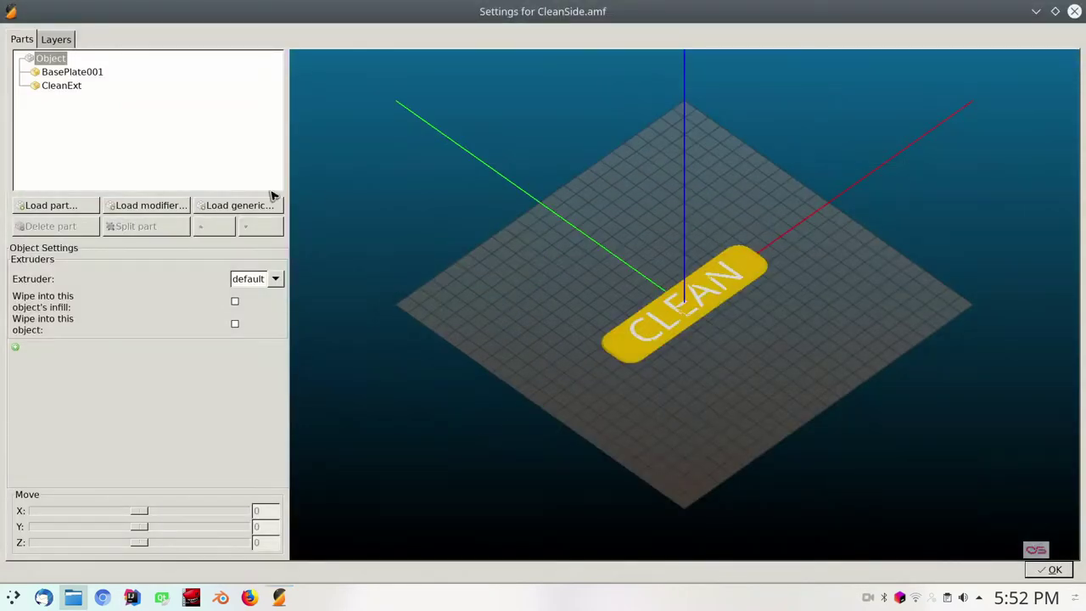
left_click(62, 74)
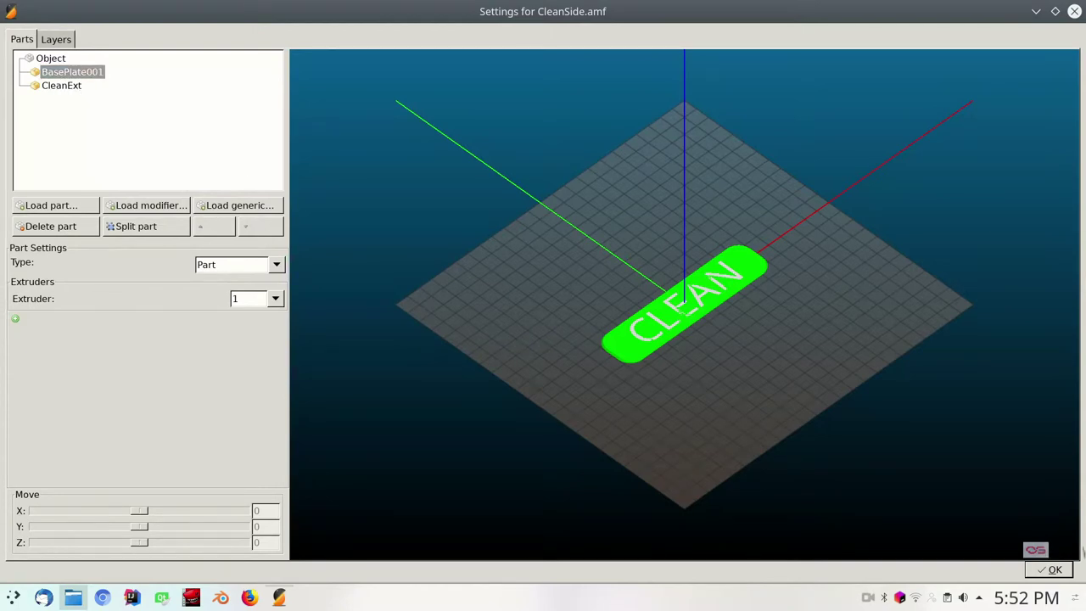
left_click(1061, 570)
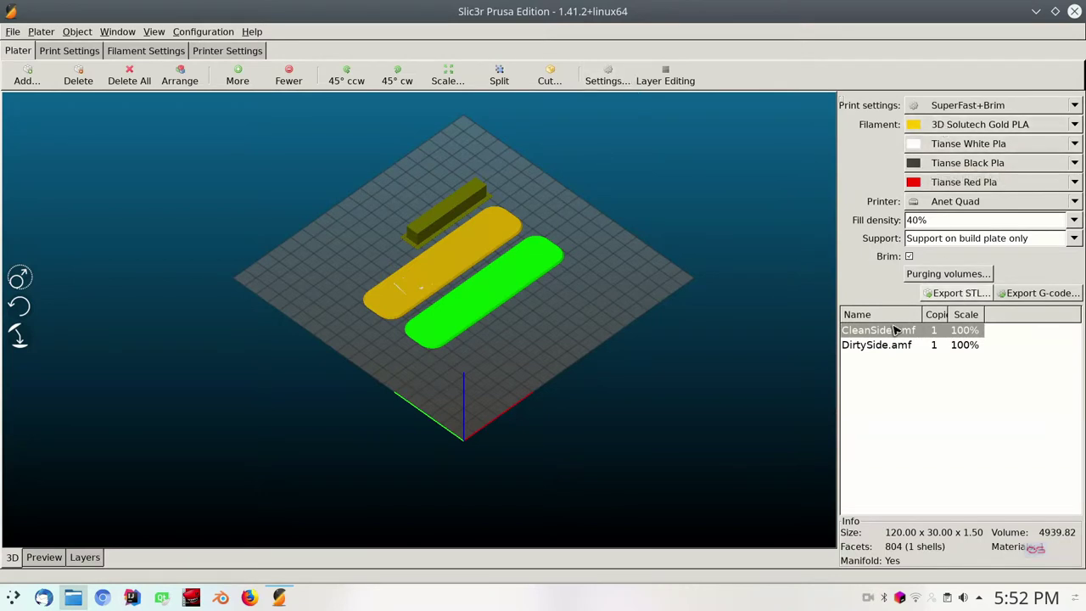
Step: Assign CleanSide's BasePlate001 part to extruder 2
left_click(608, 77)
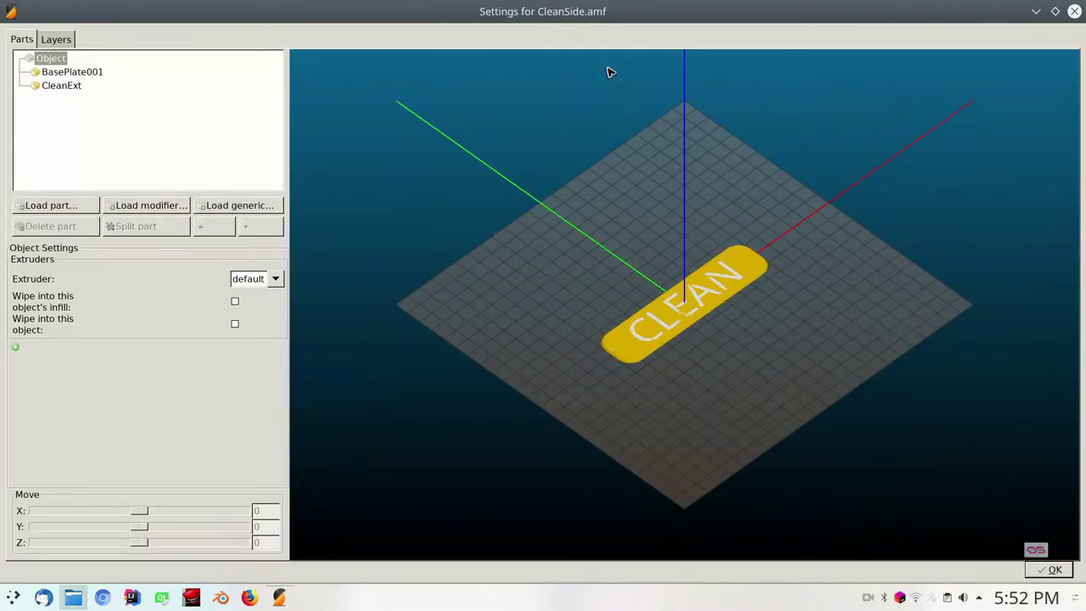
left_click(73, 72)
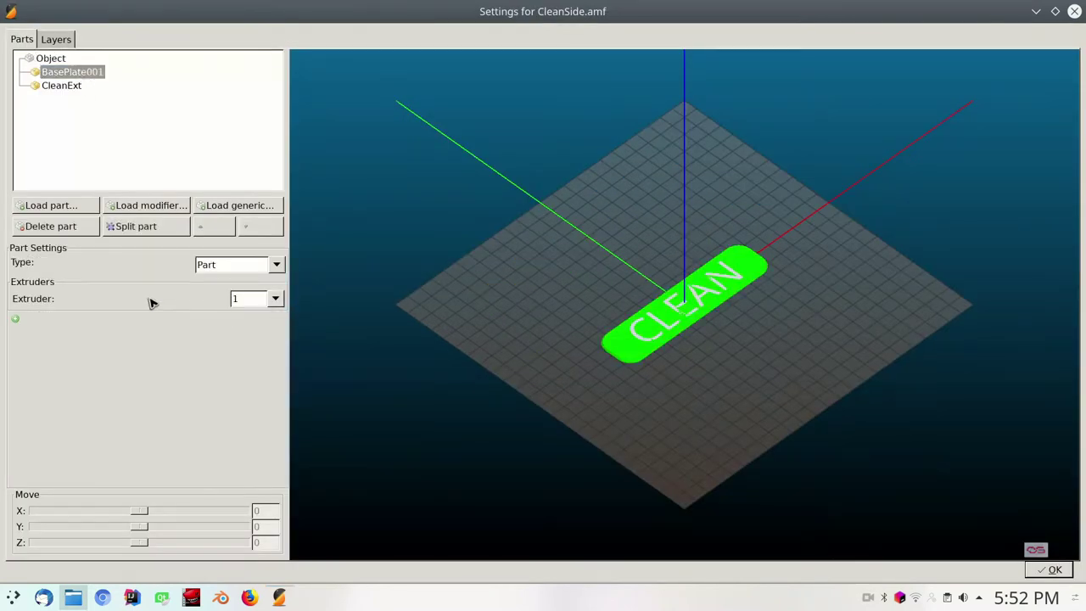
left_click(276, 298)
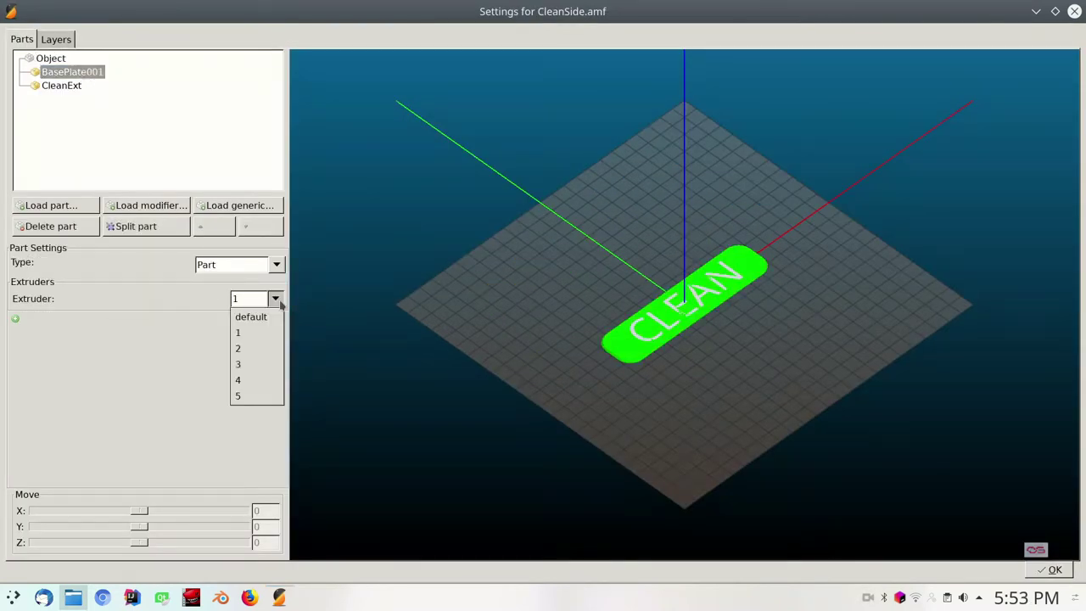
left_click(267, 346)
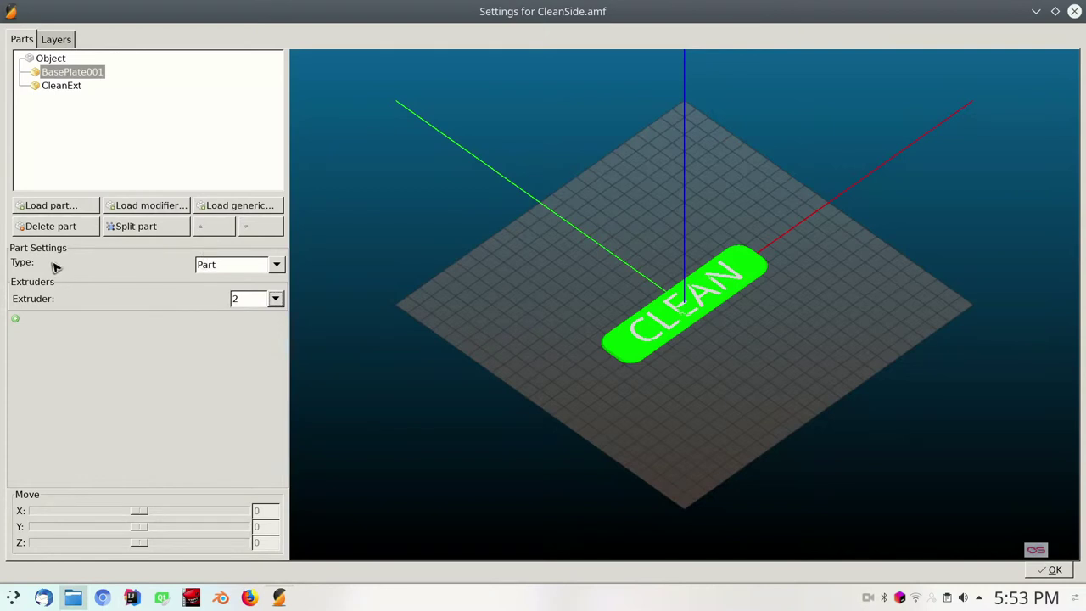
Step: Make the CleanExt lettering a modifier on extruder 3 and confirm the settings
left_click(72, 87)
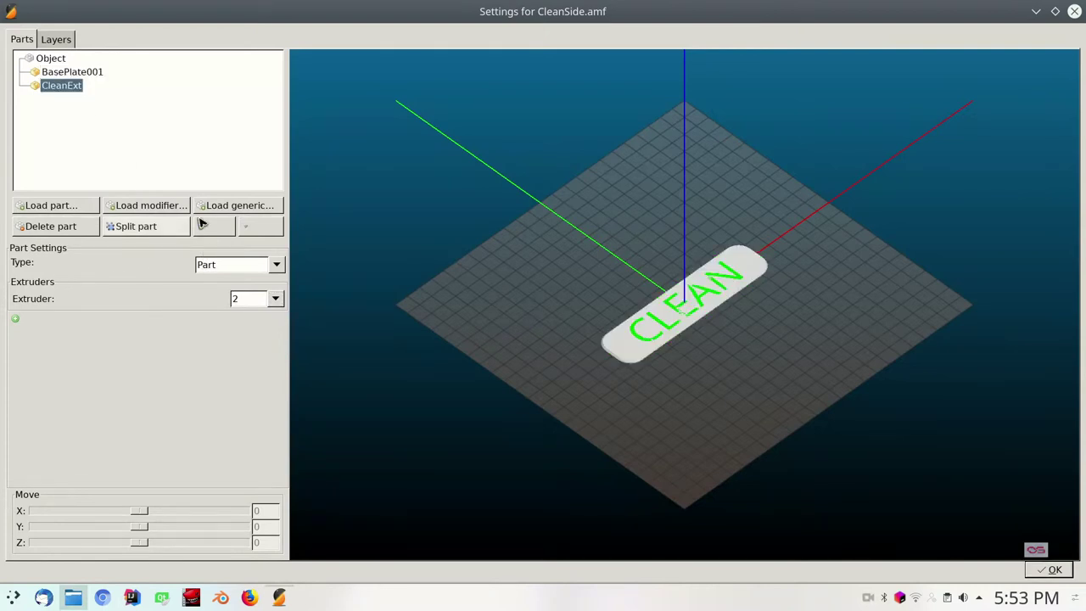
left_click(277, 265)
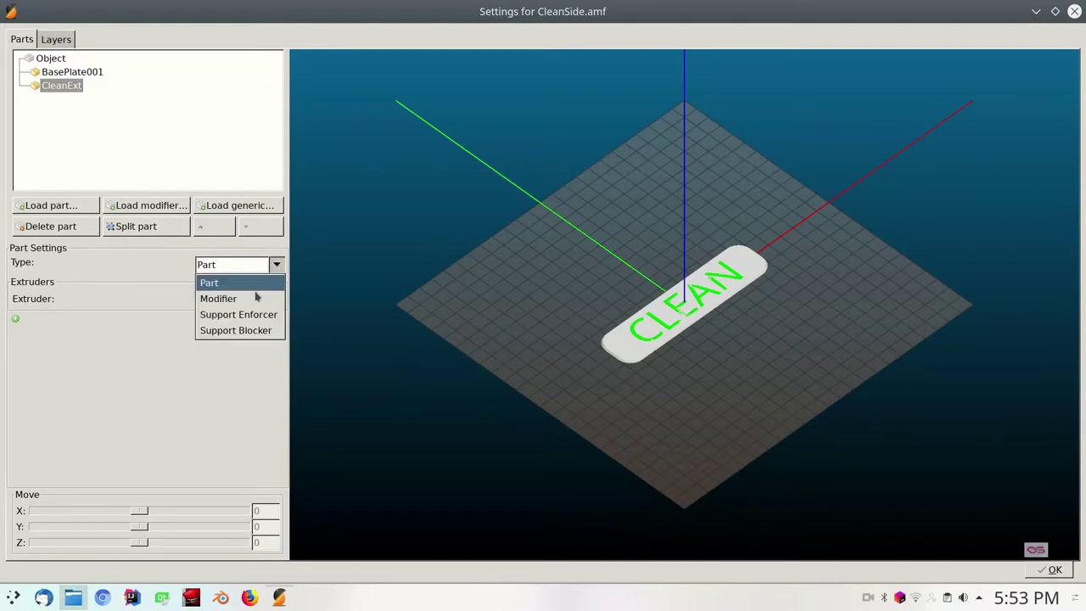
left_click(254, 299)
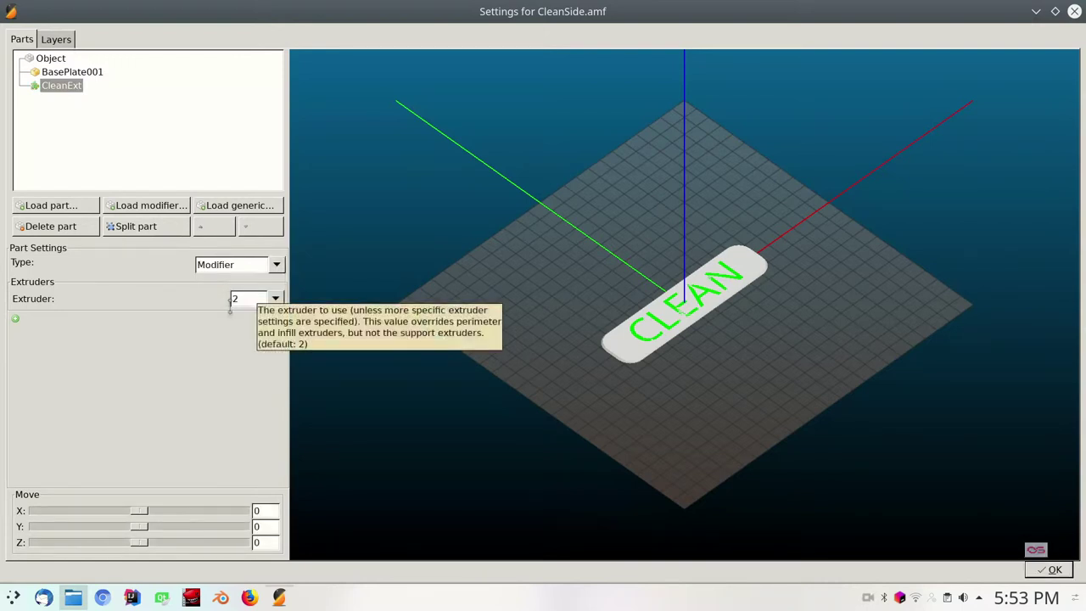
left_click(275, 298)
left_click(259, 365)
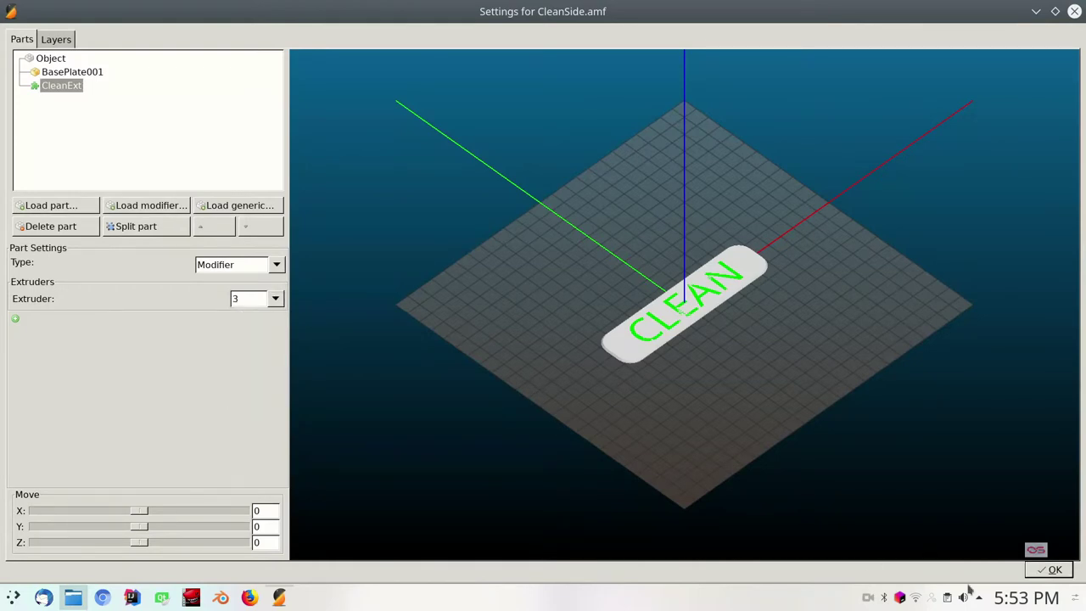
left_click(1037, 571)
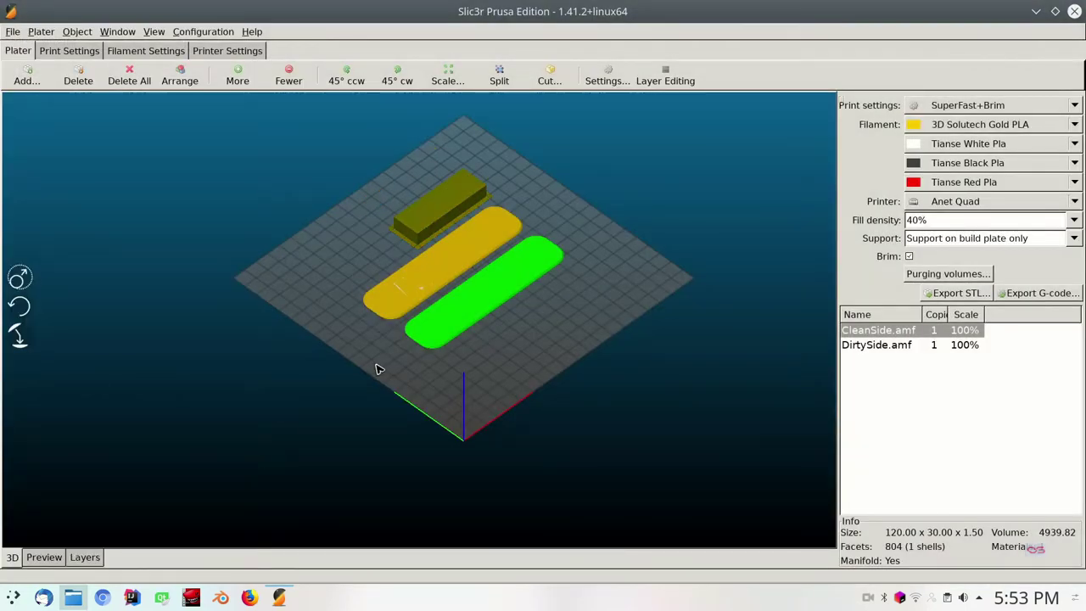
left_click(48, 561)
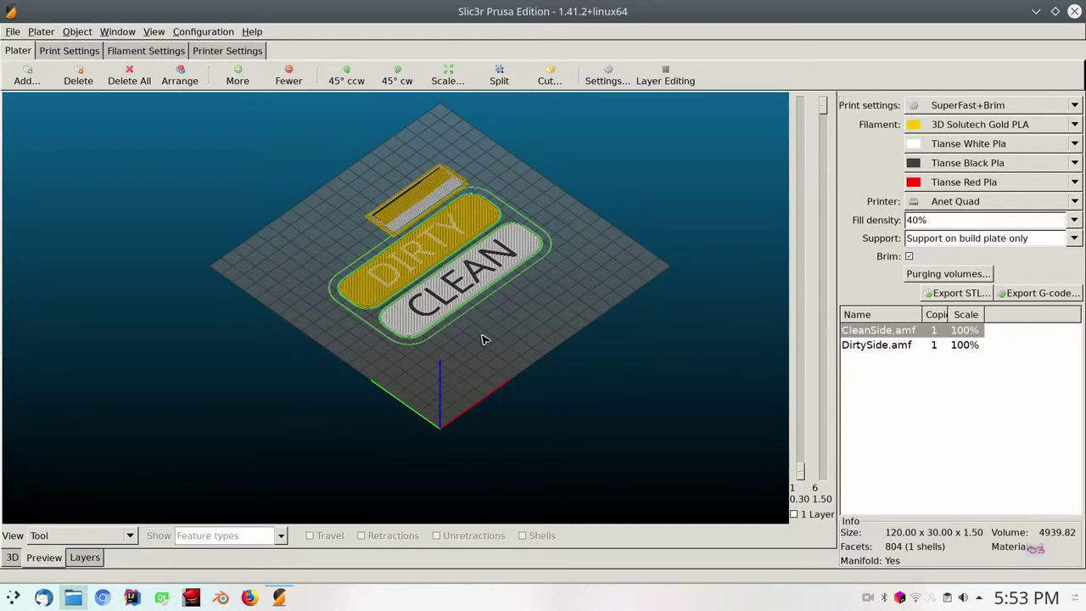
scroll(481, 340, "up", 3)
scroll(482, 340, "up", 2)
left_click_drag(481, 340, 638, 361)
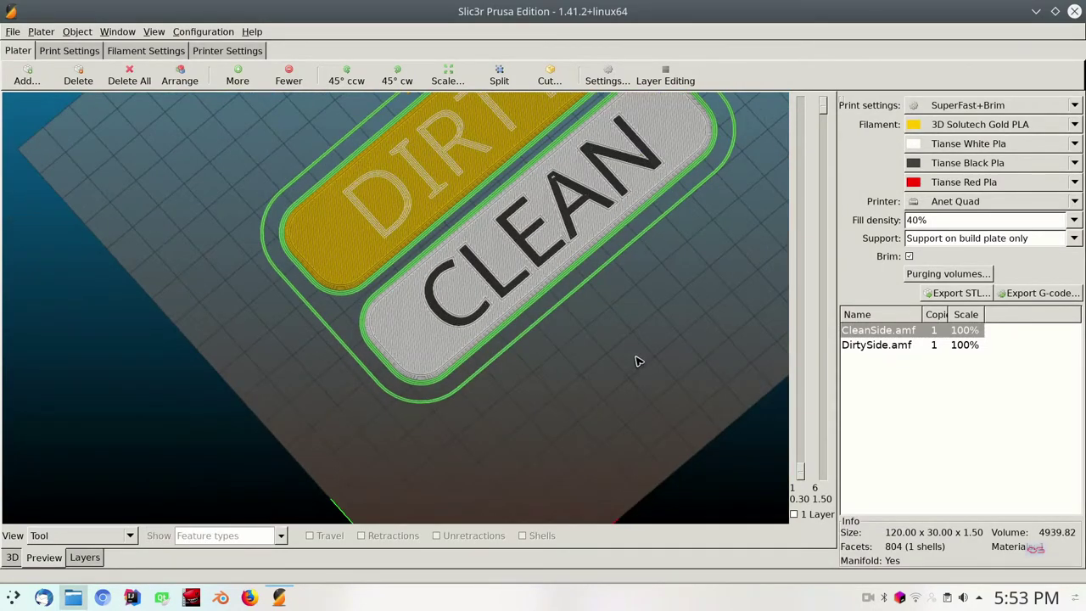
scroll(535, 419, "down", 3)
key("0")
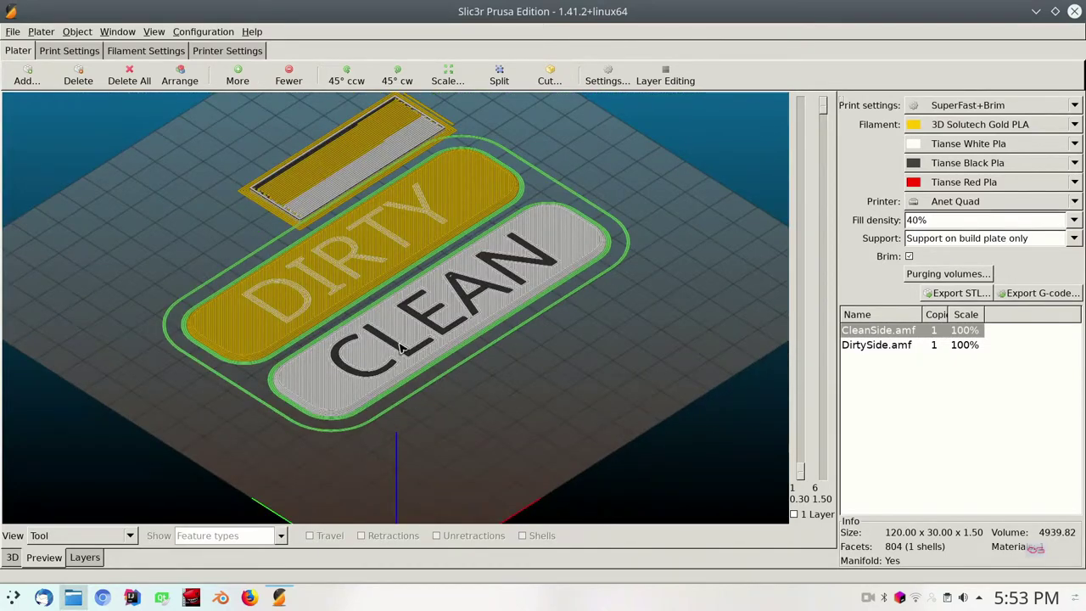
scroll(473, 410, "up", 2)
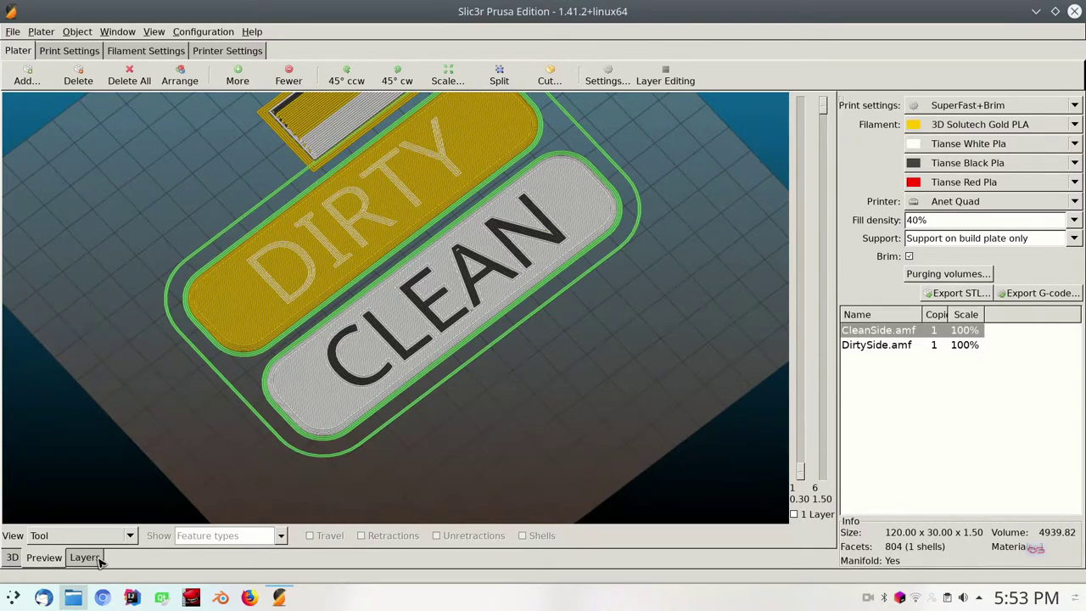
left_click(15, 558)
left_click(288, 295)
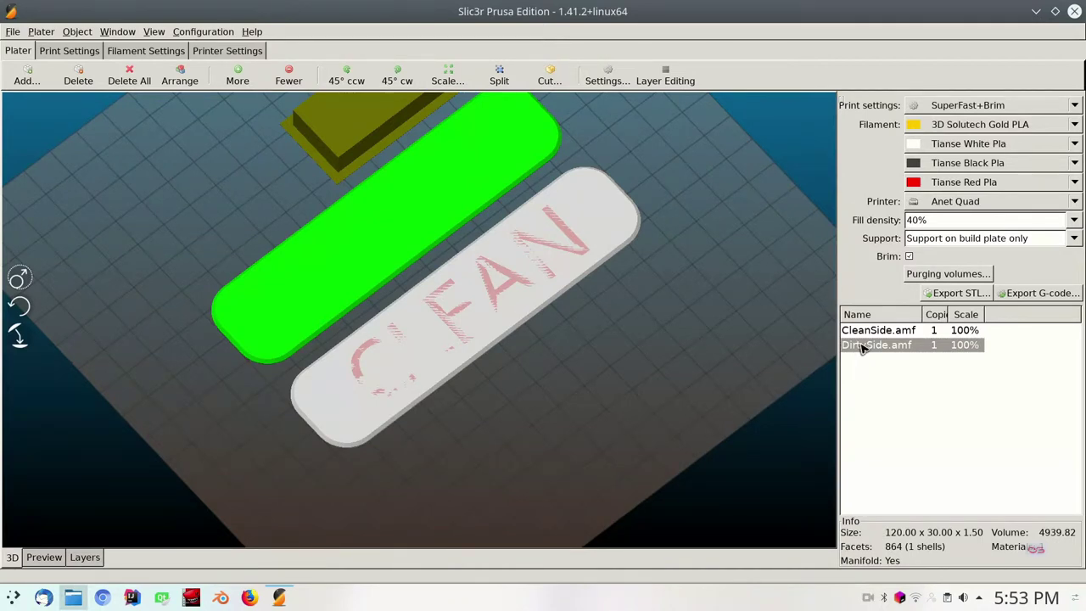
Step: Assign DirtySide's BasePlate001 part to extruder 2
double_click(430, 200)
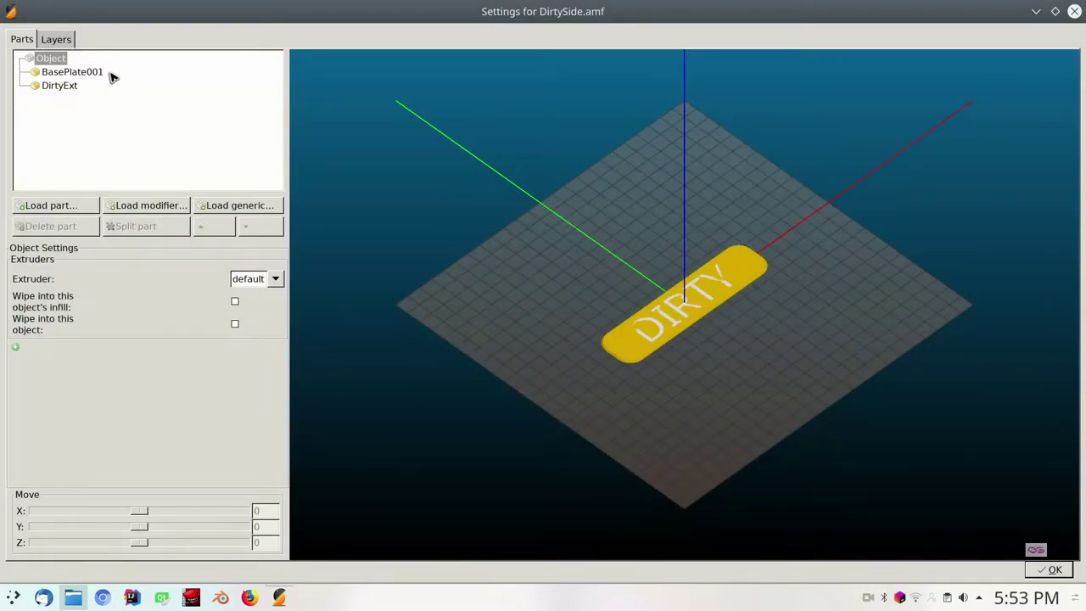
left_click(65, 73)
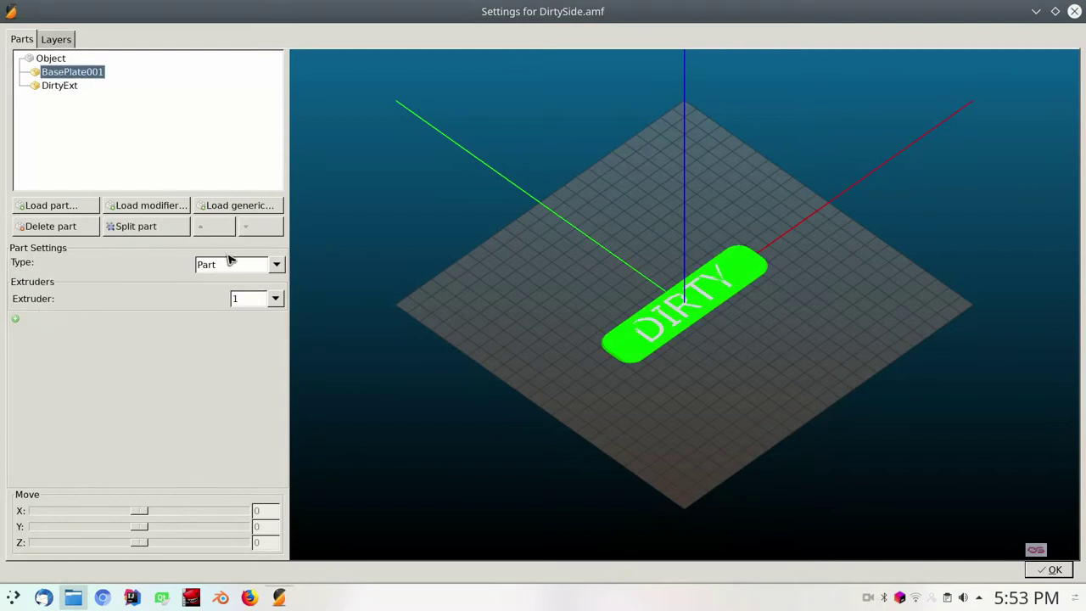
left_click(276, 298)
left_click(258, 348)
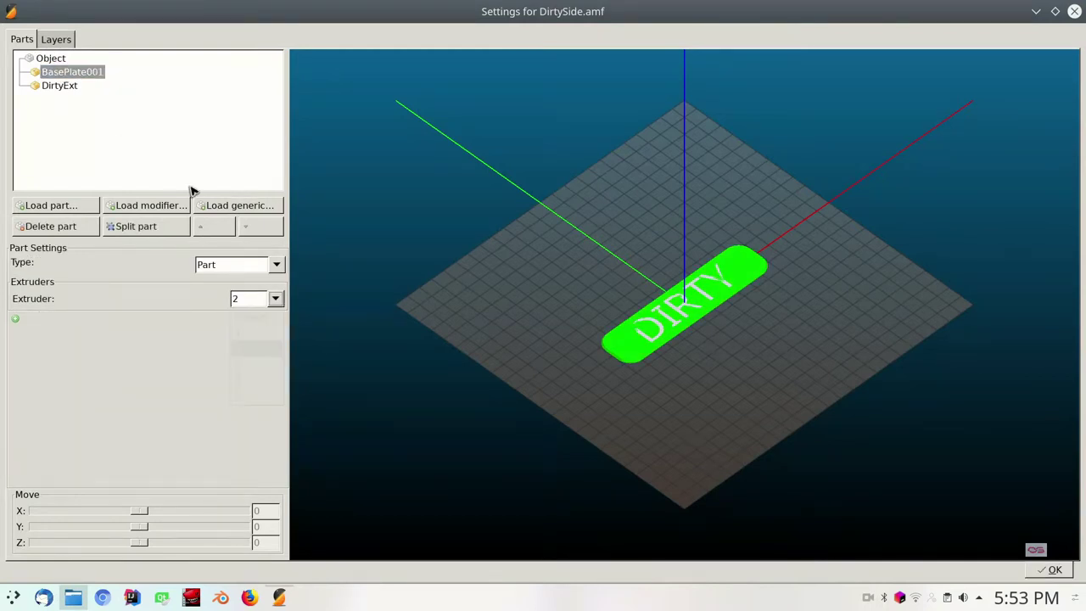
Step: Make the DirtyExt lettering a modifier on extruder 3 and confirm the settings
left_click(68, 84)
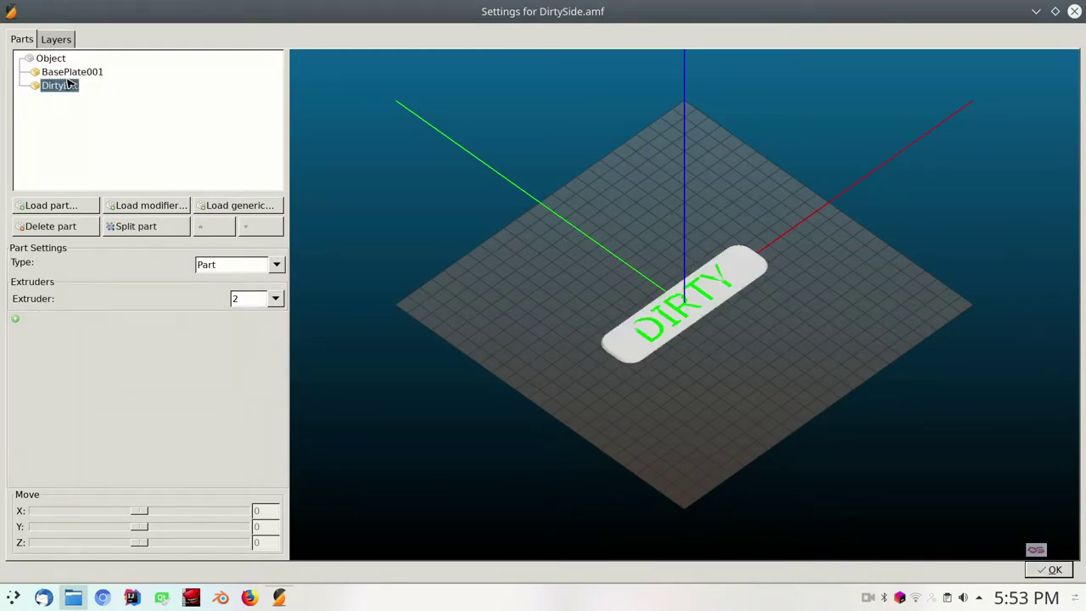
left_click(276, 265)
left_click(278, 298)
left_click(278, 299)
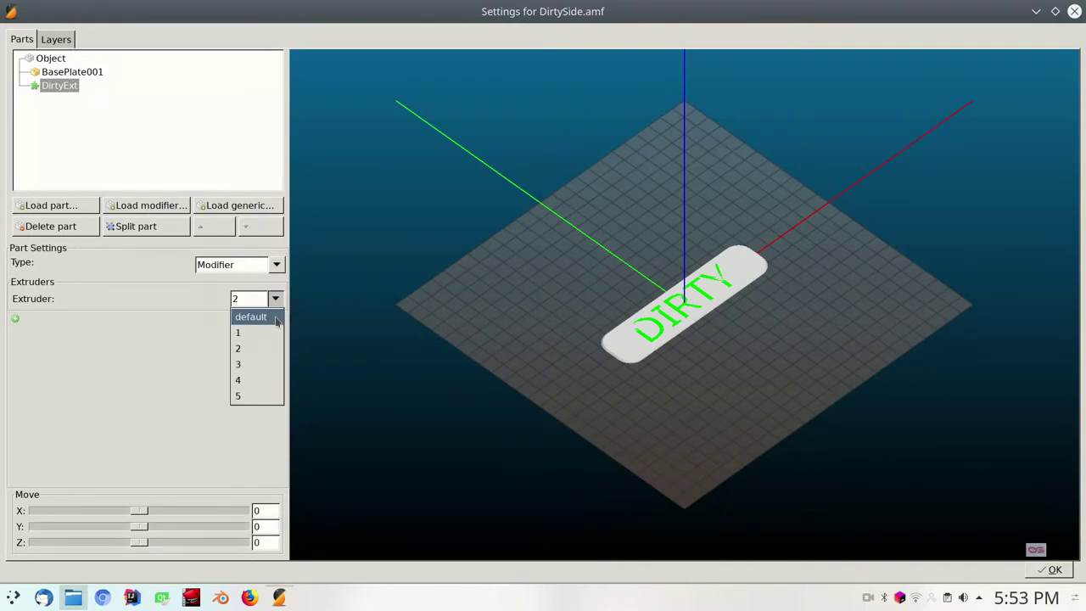
left_click(267, 363)
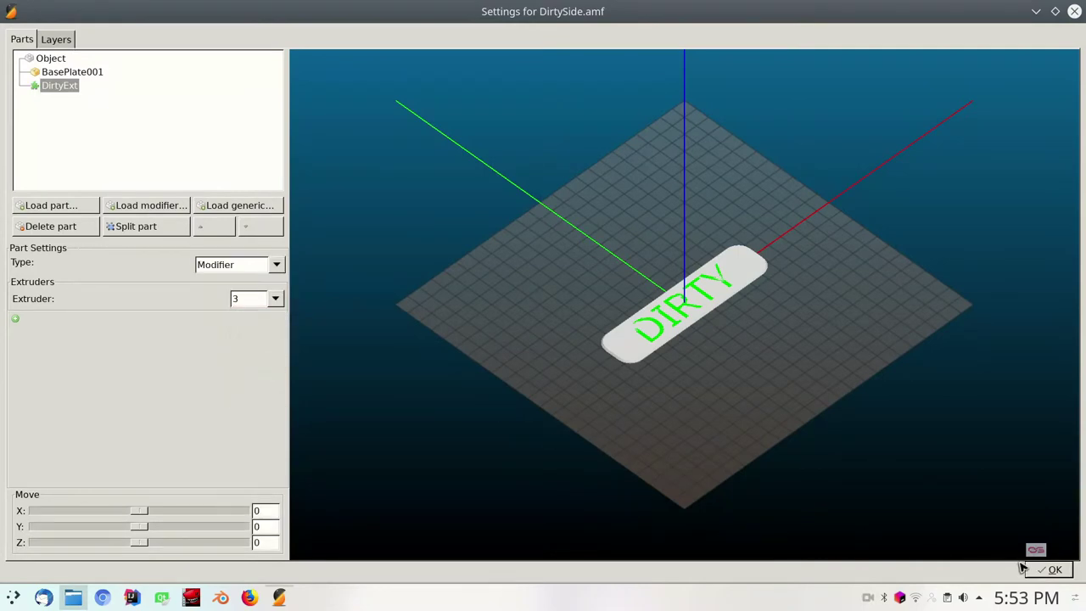
left_click(1049, 569)
Step: Check the sliced preview, then drag the wipe tower up and left on the bed
left_click(44, 558)
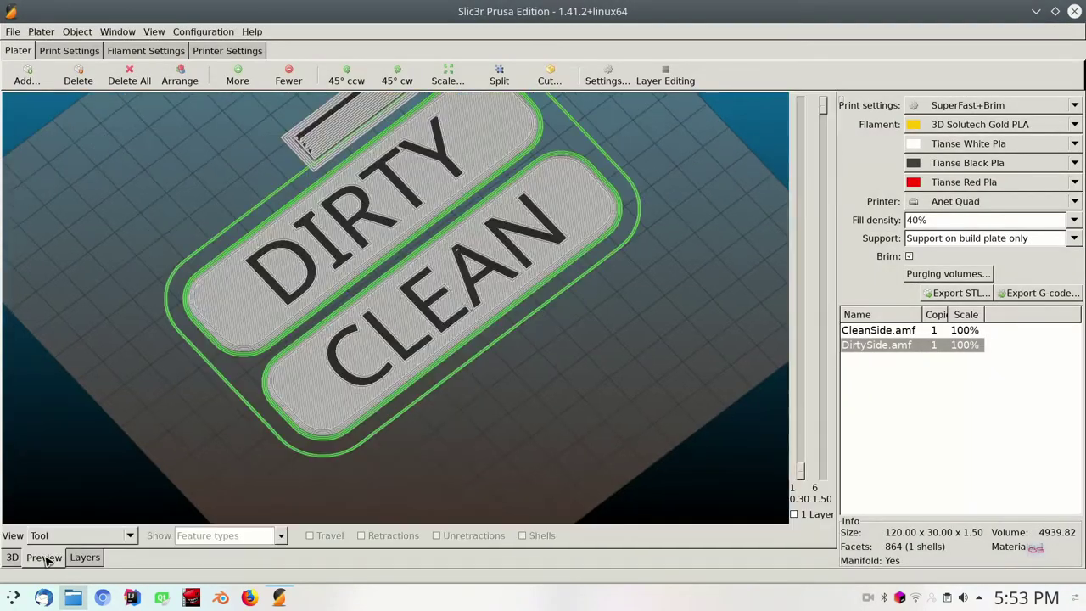
left_click(11, 557)
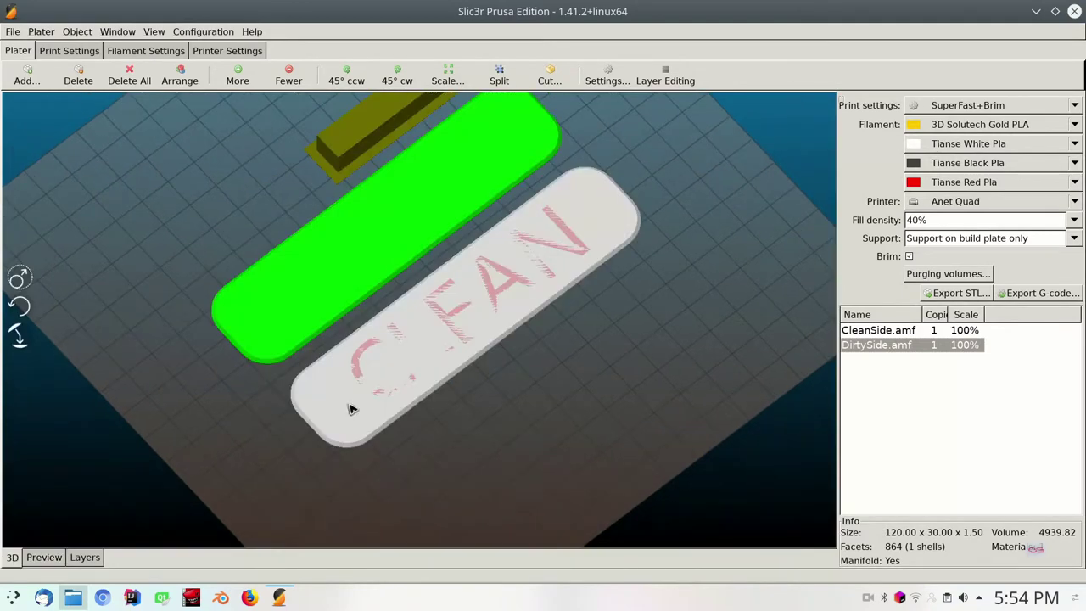
scroll(353, 405, "down", 5)
scroll(353, 403, "down", 1)
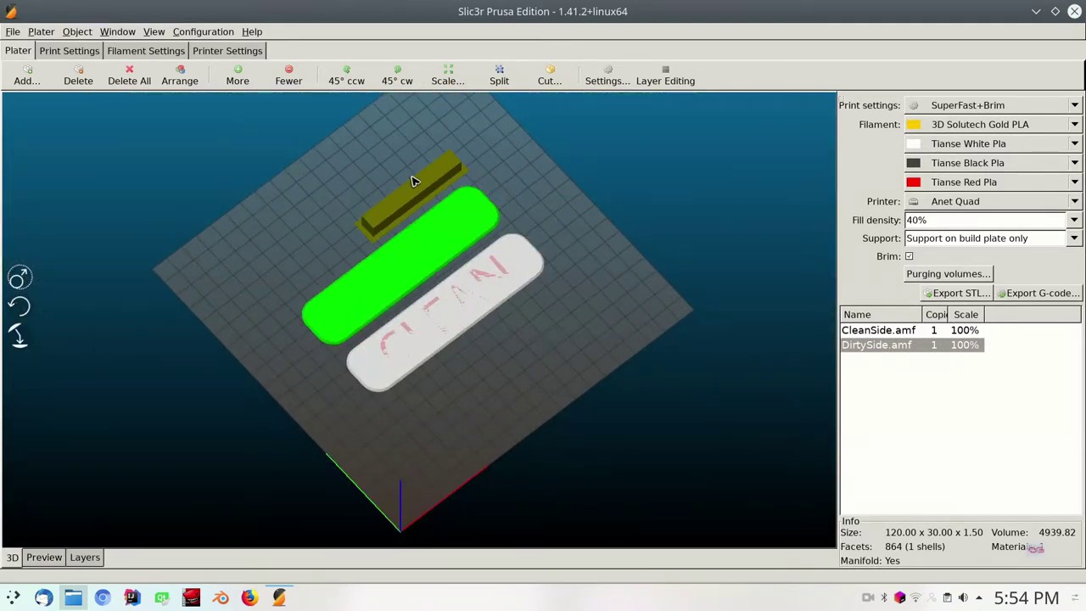
left_click(360, 197)
left_click_drag(359, 196, 353, 193)
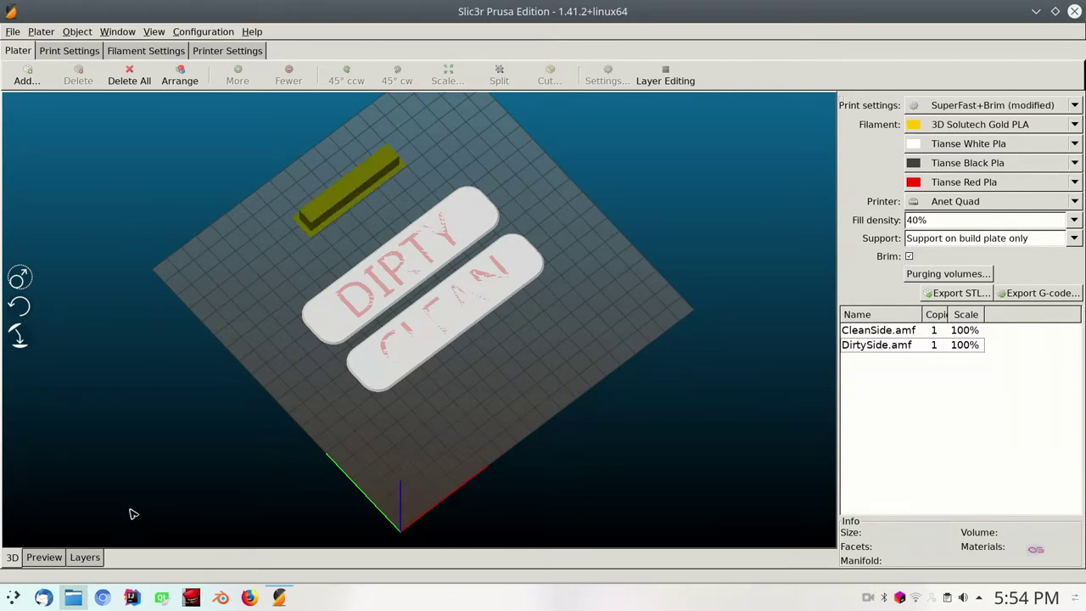
Step: Select the DirtySide plate and orbit the view around it
left_click(441, 311)
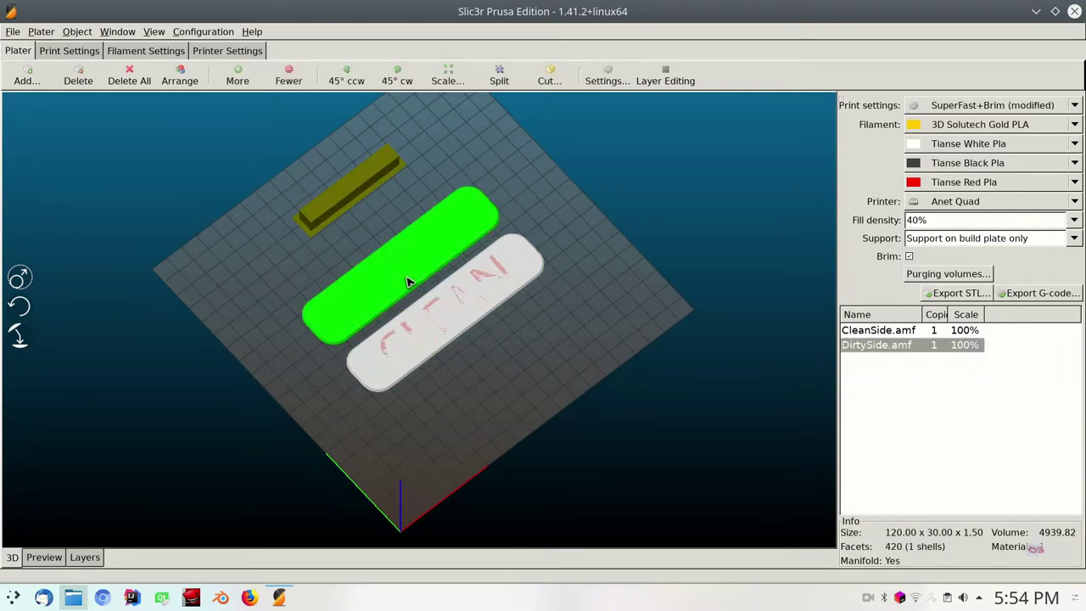
left_click(509, 349)
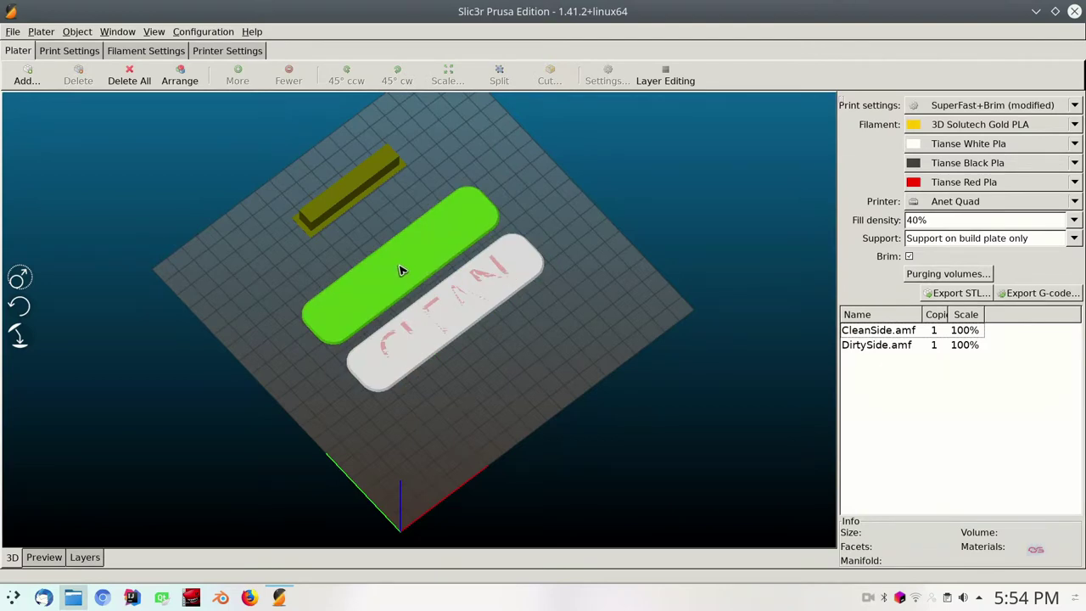
left_click(401, 270)
left_click_drag(499, 368, 429, 317)
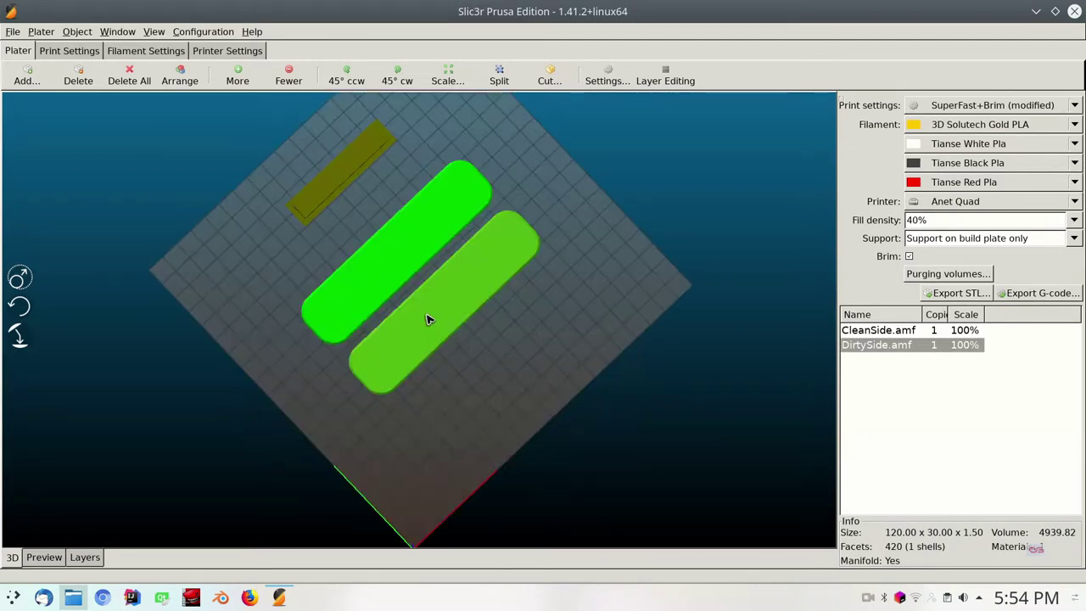
Step: Rotate the DirtySide plate 180° around the Y axis
right_click(382, 262)
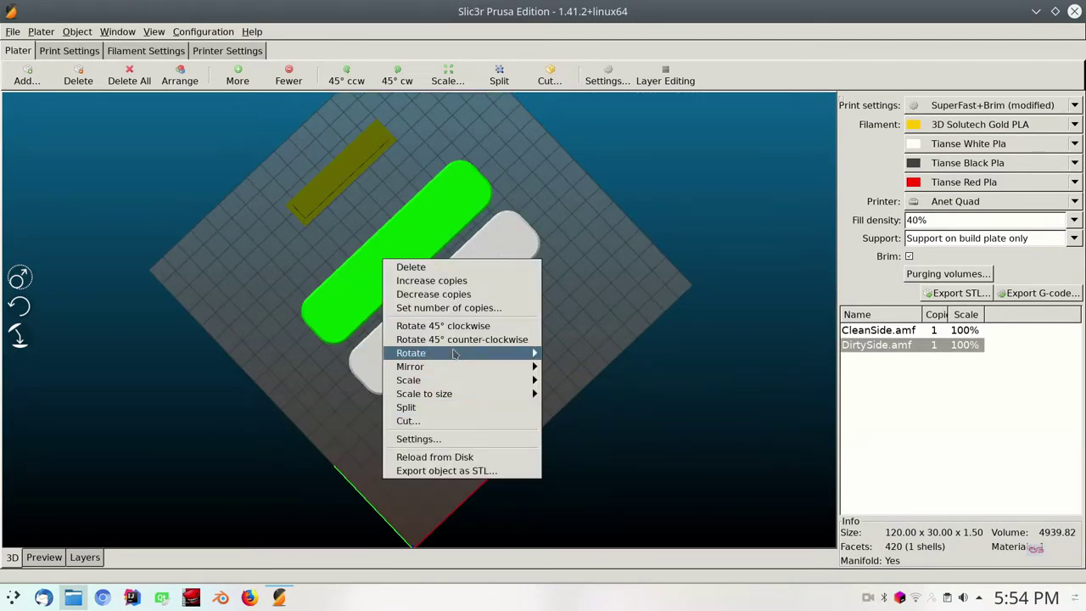
mouse_move(496, 353)
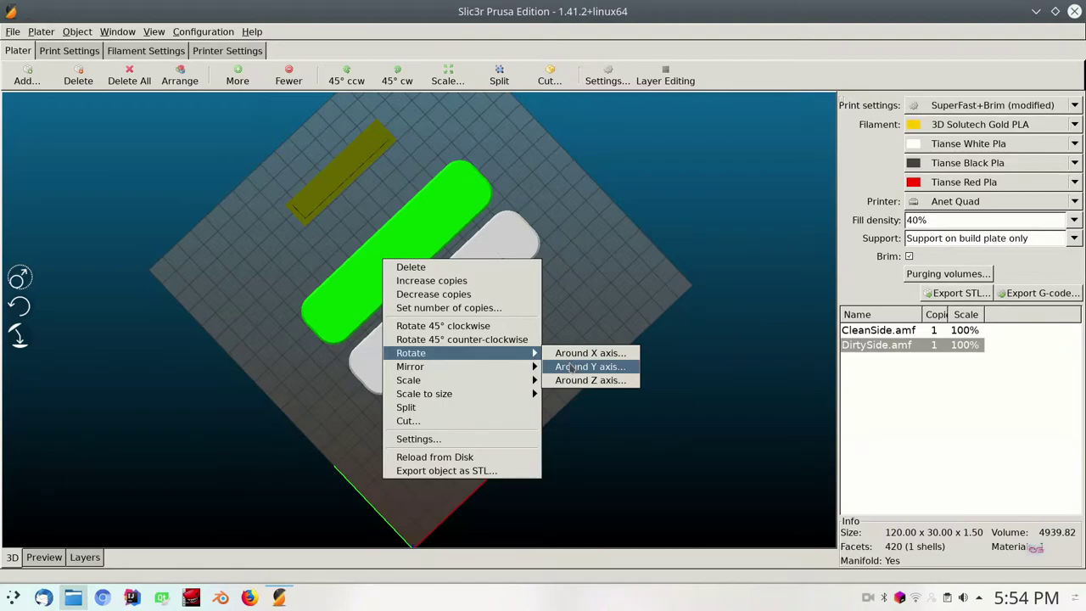
left_click(572, 366)
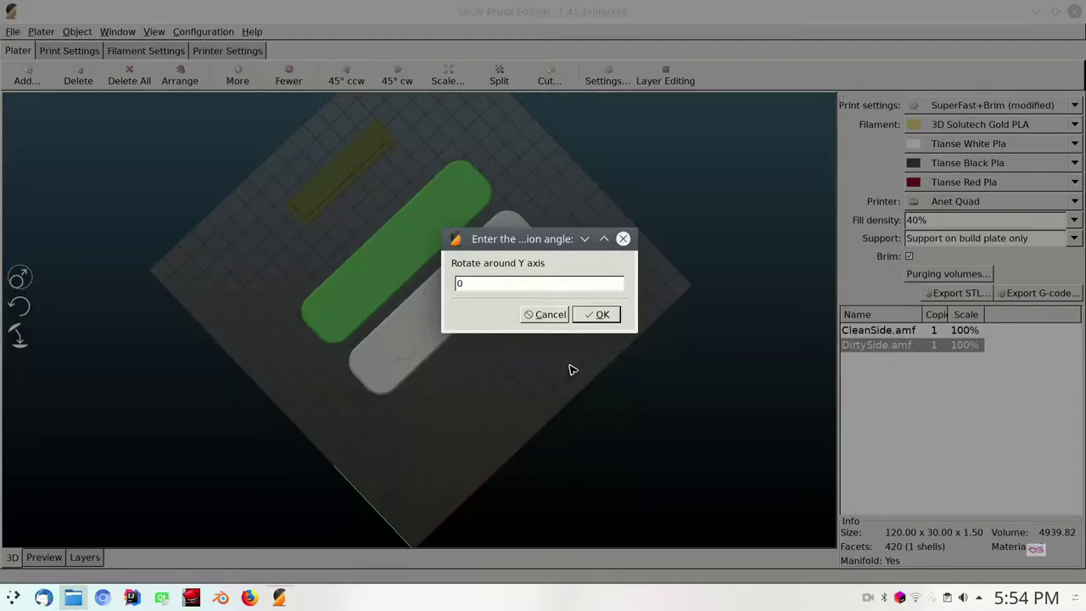
type("180")
key("Return")
Step: Rotate the CleanSide plate 180° around the Y axis and tilt the view to check both
left_click(439, 315)
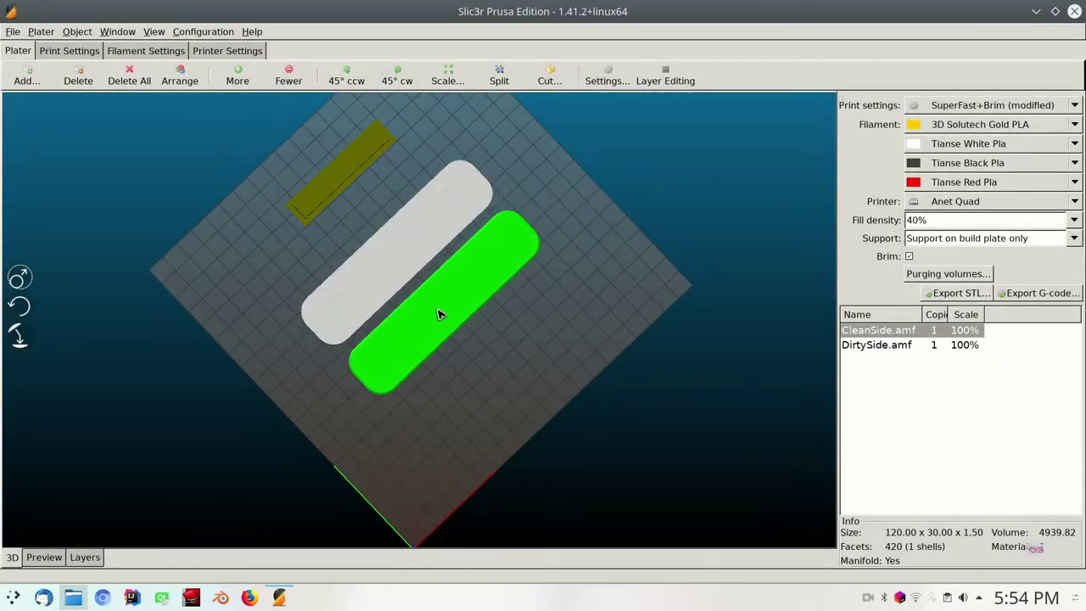
right_click(439, 313)
mouse_move(495, 406)
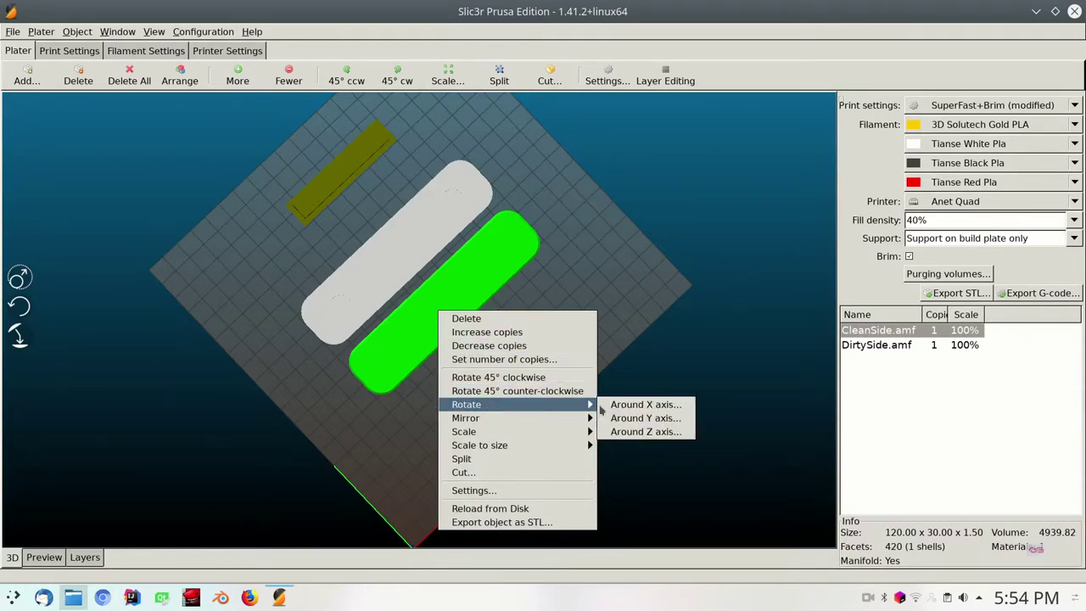
left_click(637, 418)
type("180")
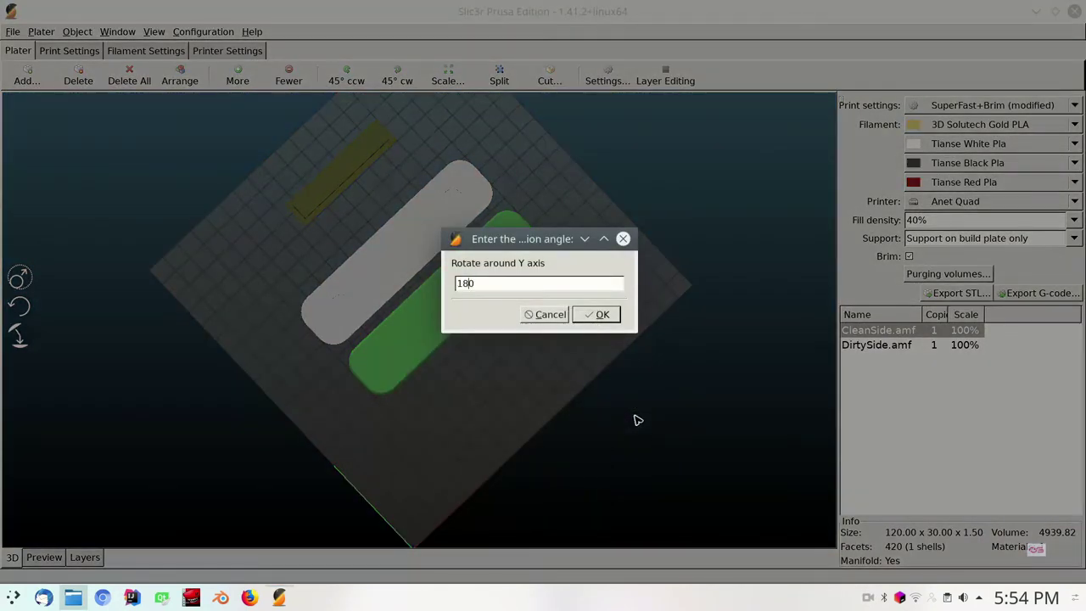
key("Return")
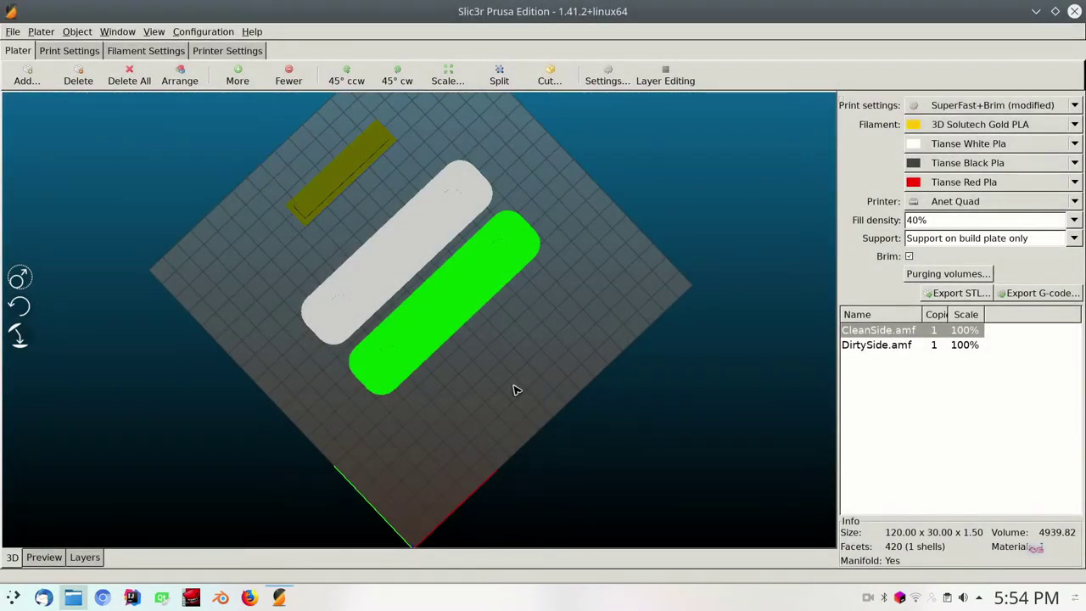
left_click_drag(514, 390, 511, 347)
scroll(511, 349, "up", 5)
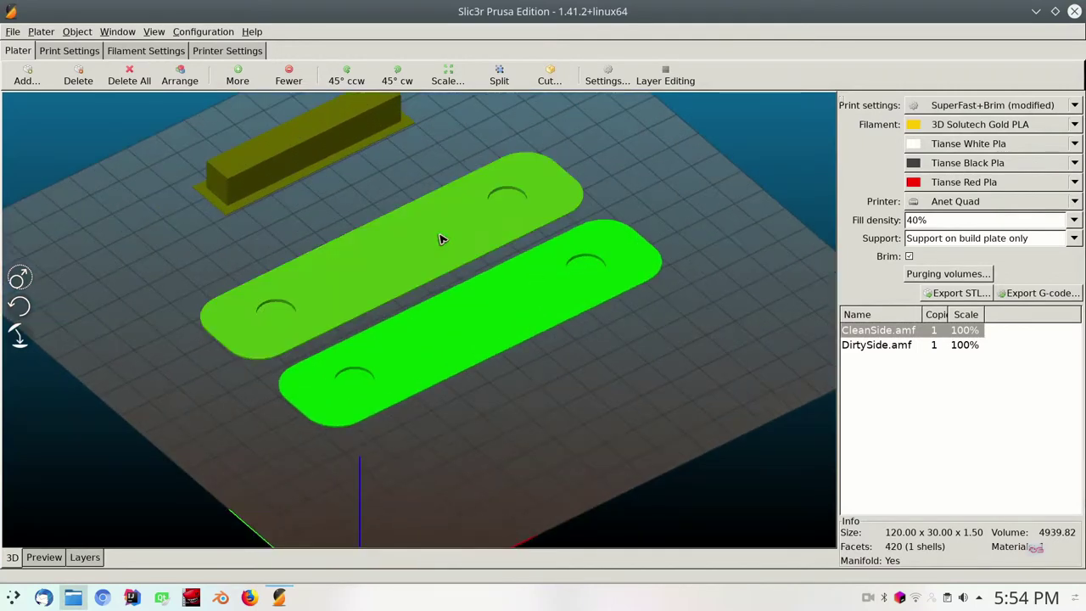
Step: Switch to Preview and zoom to inspect both flipped plates' toolpaths and shared brim
left_click(43, 559)
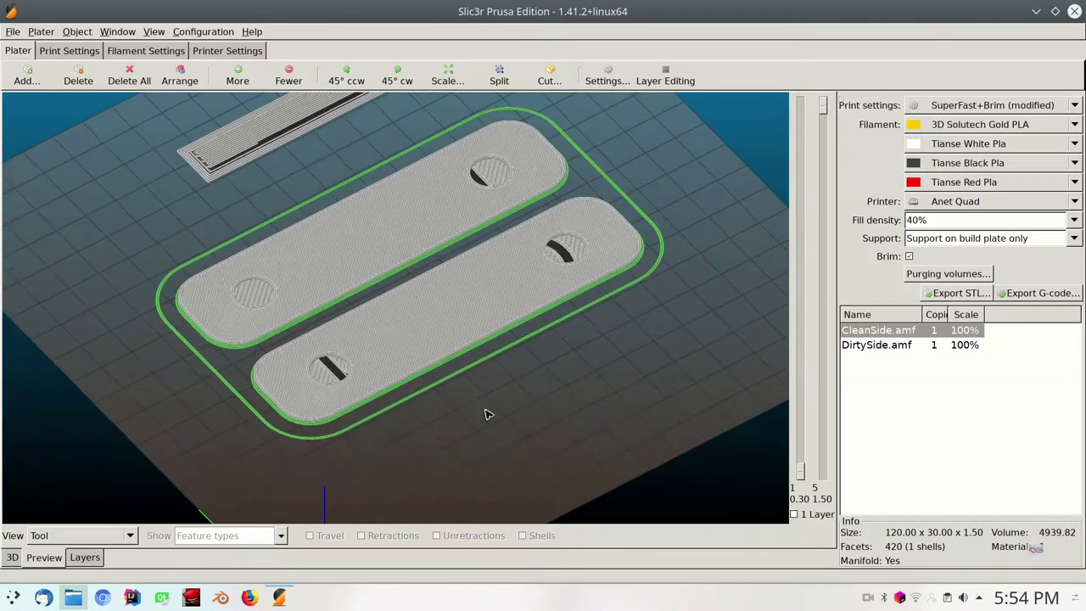
scroll(486, 414, "up", 2)
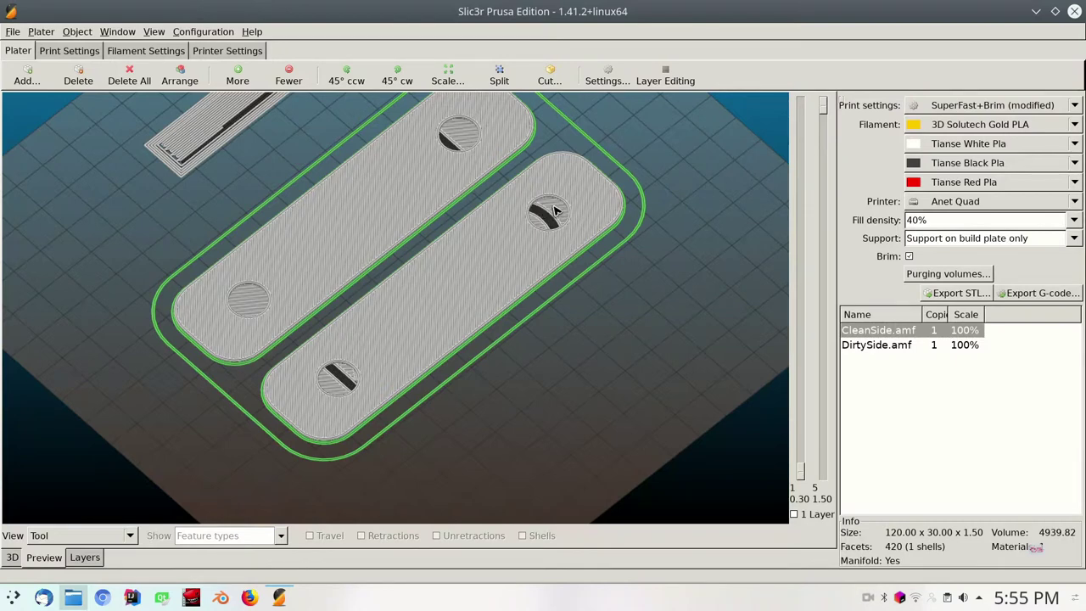
scroll(575, 287, "down", 1)
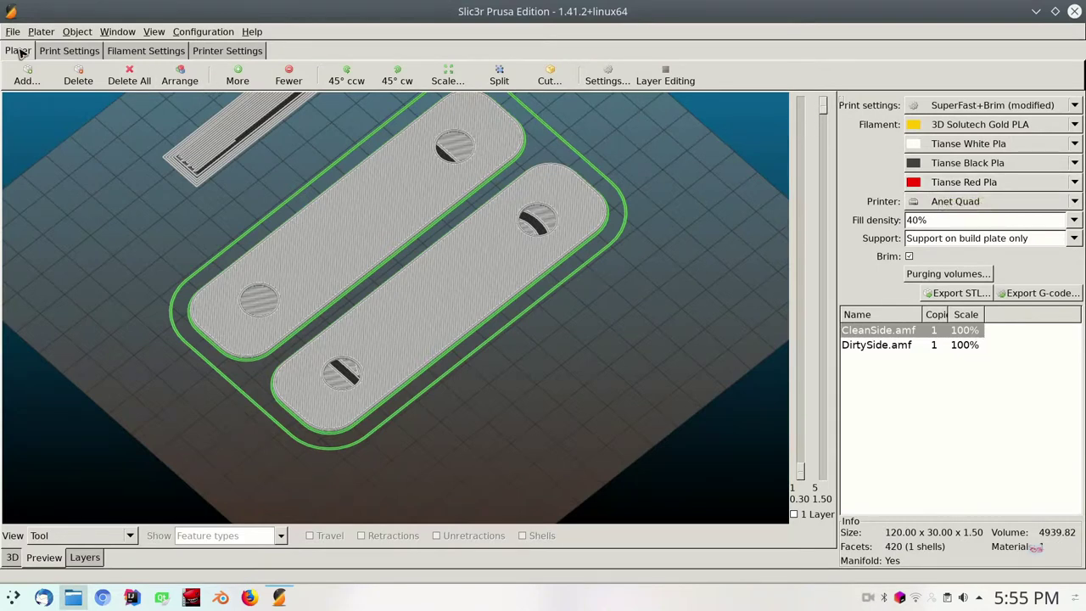
Step: Set Layer height and First layer height to 0.25 mm, then return to the plater
left_click(89, 53)
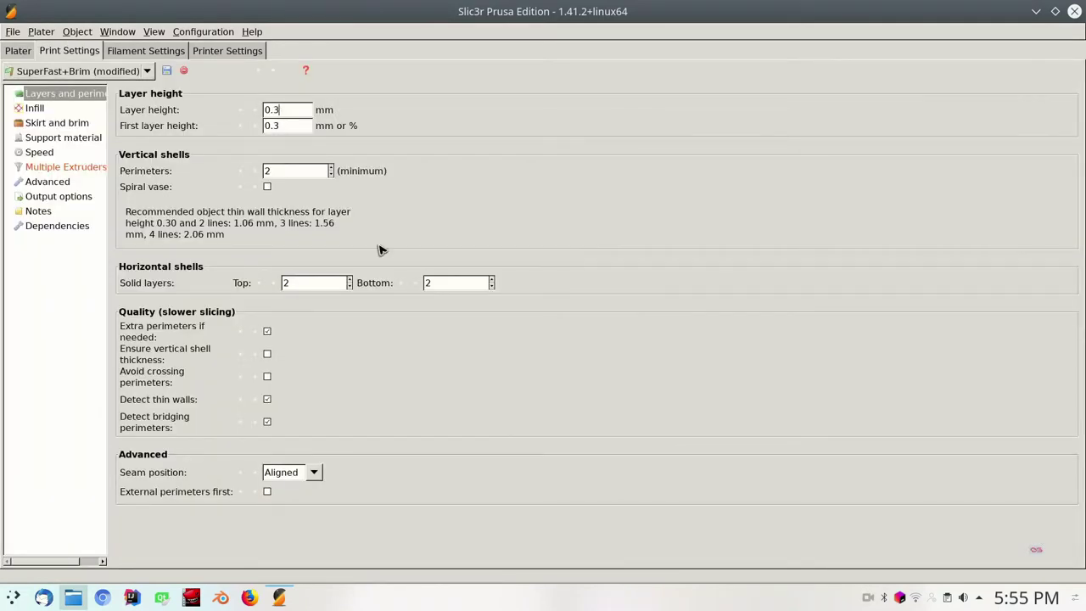
key("BackSpace")
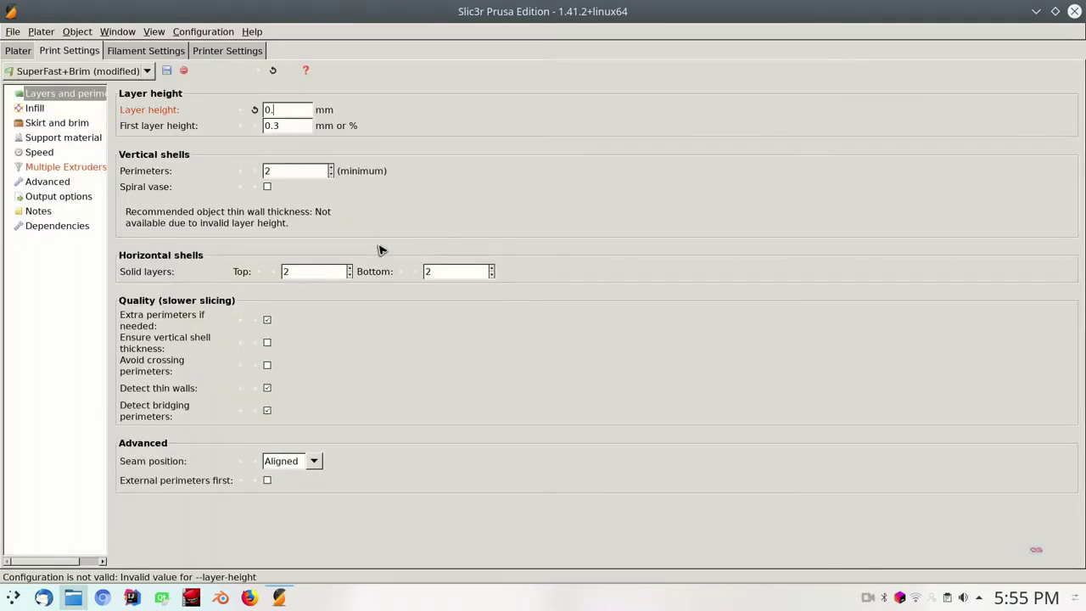
type("2")
key("BackSpace")
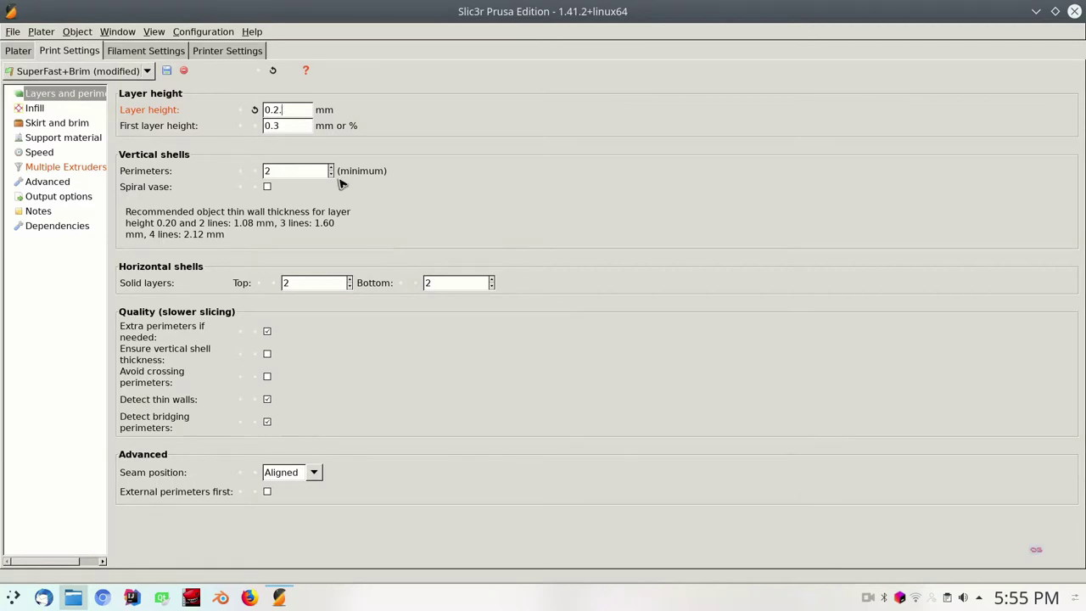
type("5")
left_click(301, 126)
key("BackSpace")
type("25")
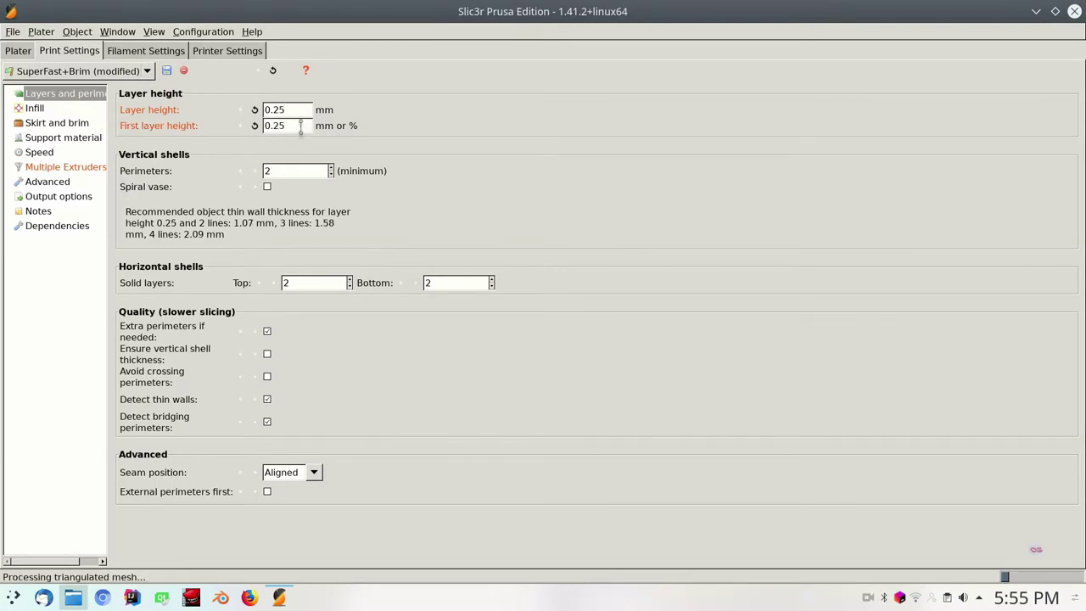
left_click(19, 50)
scroll(619, 331, "up", 2)
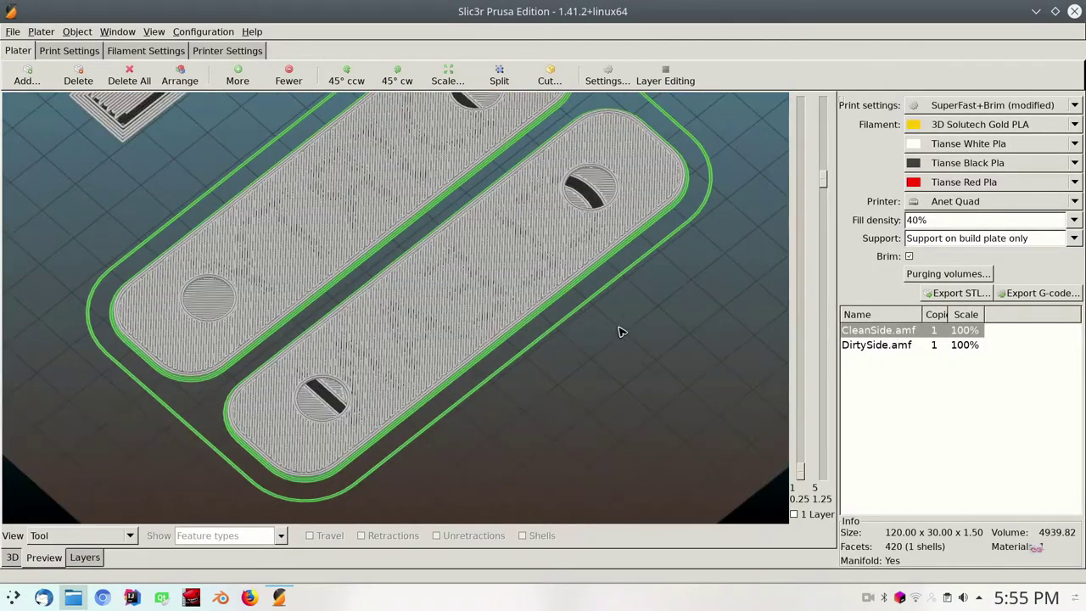
scroll(827, 187, "down", 1)
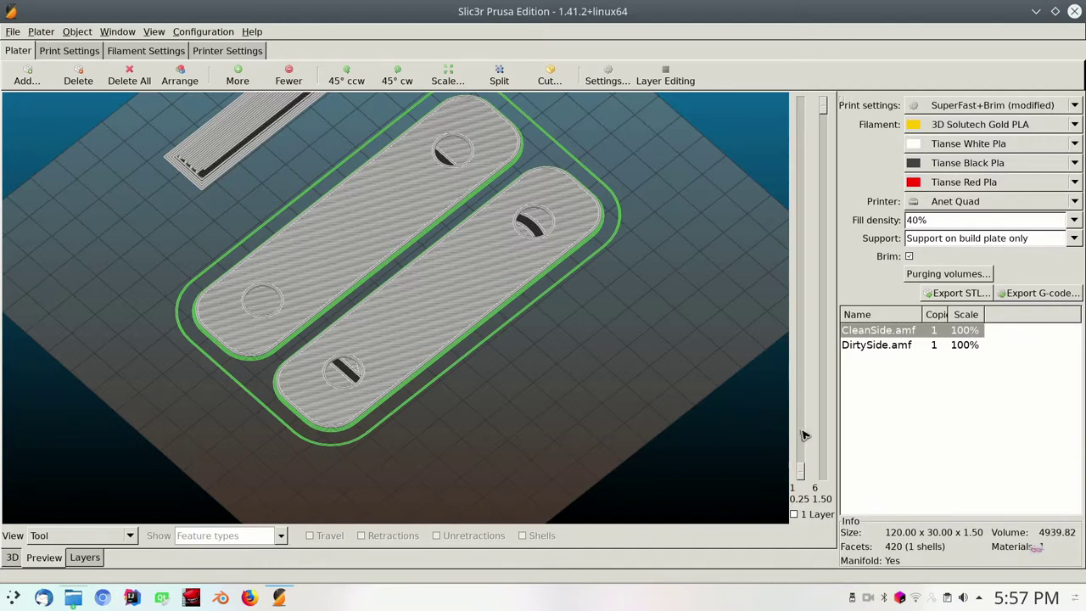
Step: Export the G-code to the 8.0 GB Volume named CleanDirtyMagnet.gcode
left_click(1039, 294)
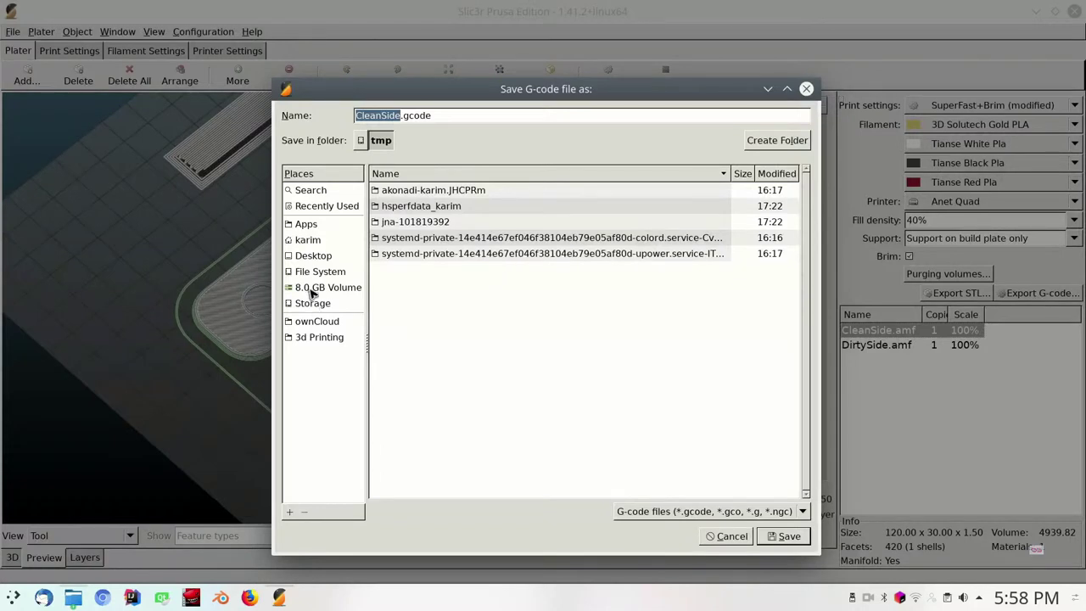
left_click(314, 289)
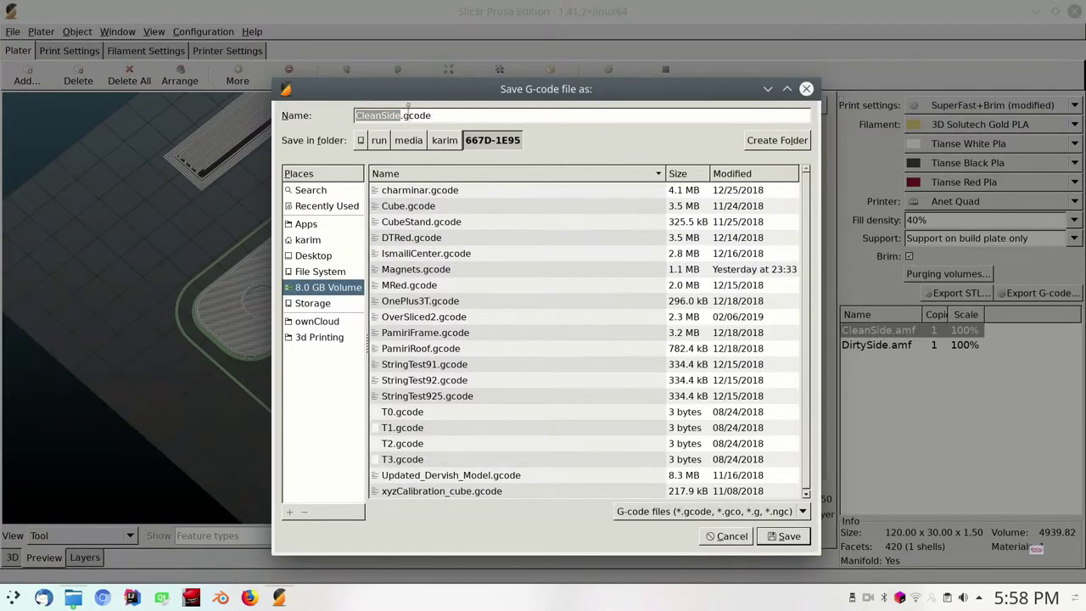
key("Right")
key("Right")
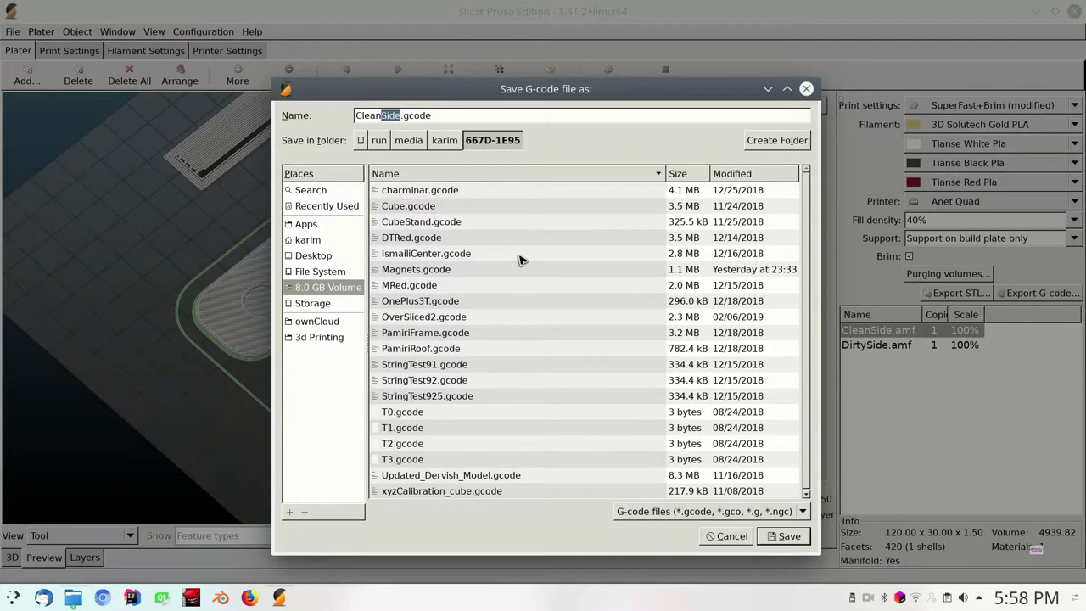
type("Dirrt")
key("BackSpace")
key("BackSpace")
type("tyMagnet")
Step: Save CleanDirtyMagnet.gcode to the 8.0 GB volume and review the sliced info: 13.04 g filament, cost 0.26
left_click(783, 536)
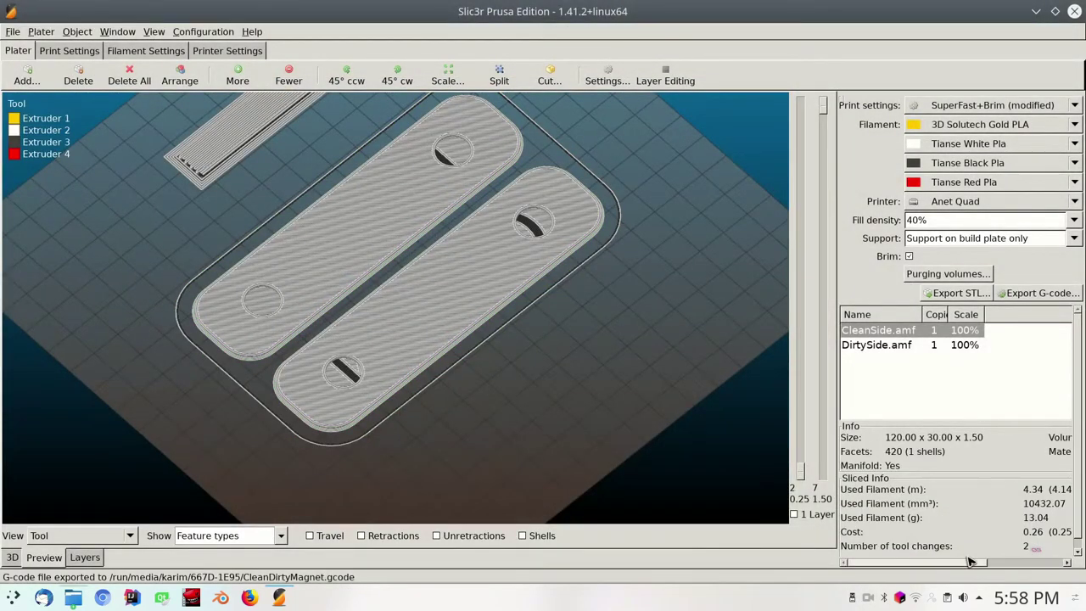
scroll(992, 552, "down", 1)
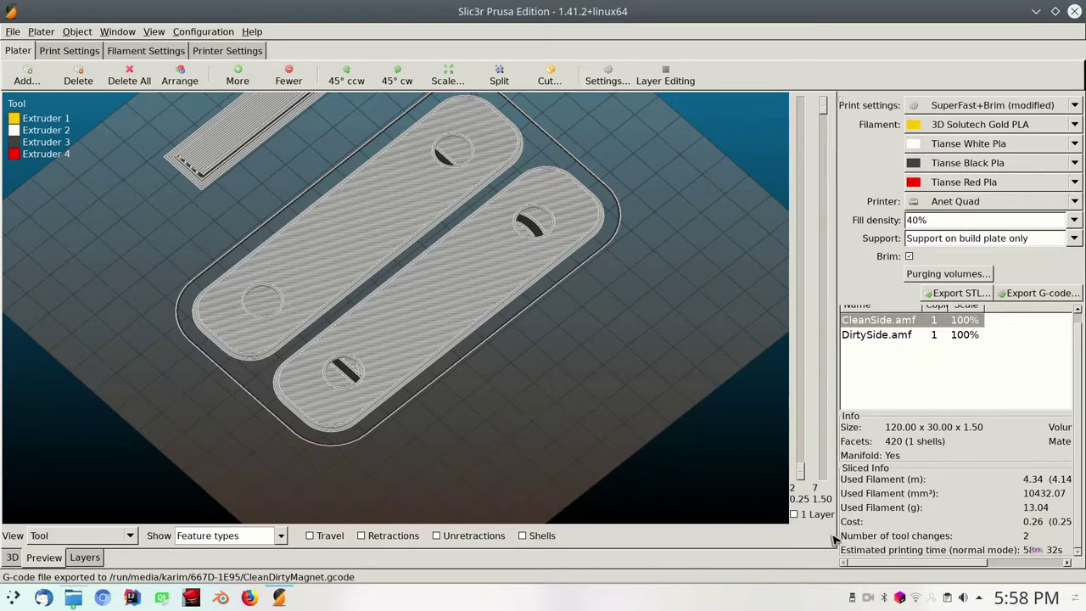
left_click_drag(1081, 532, 1076, 468)
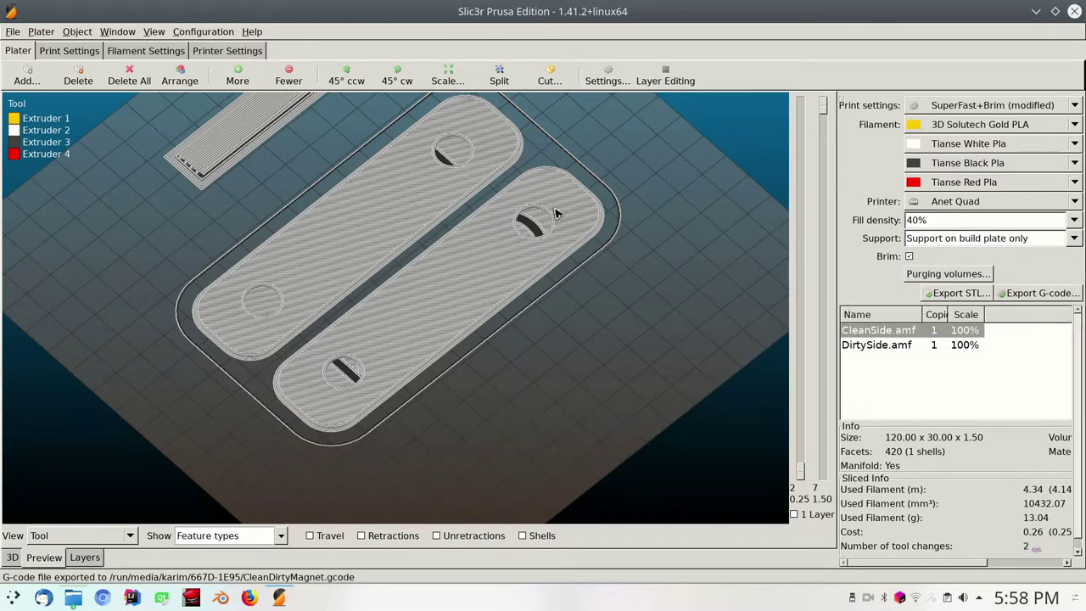